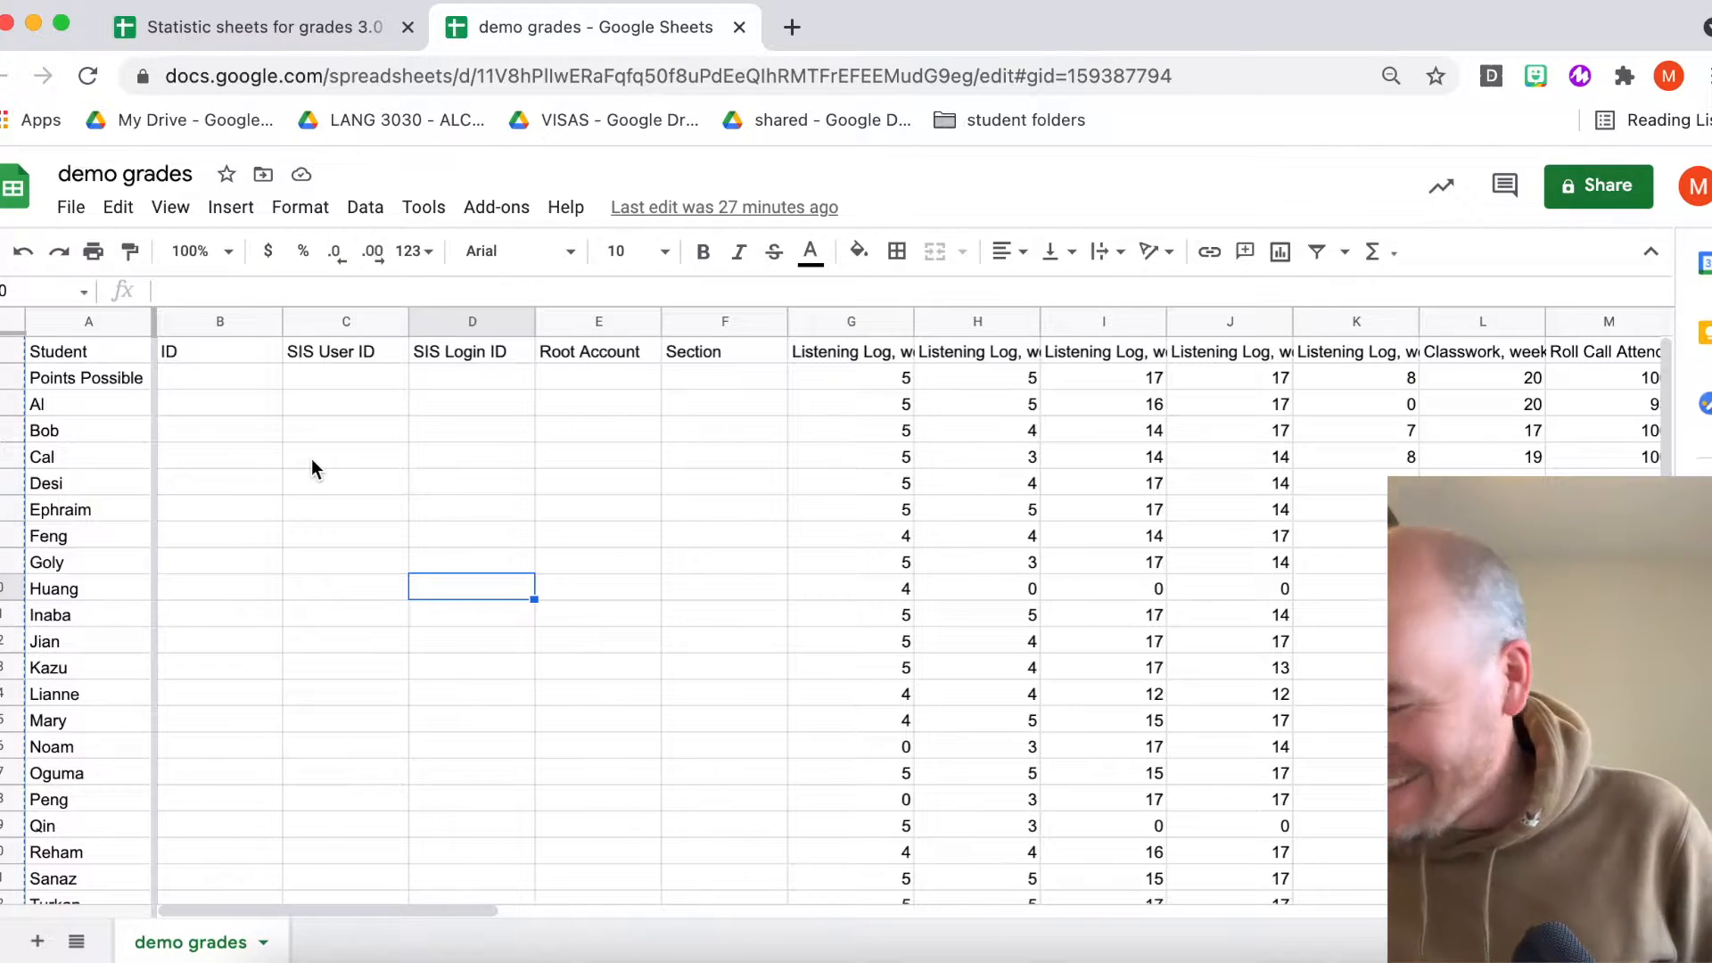
- Examine the demo grades sheet's student rows and assignment score columns across the whole sheet
left_click(312, 459)
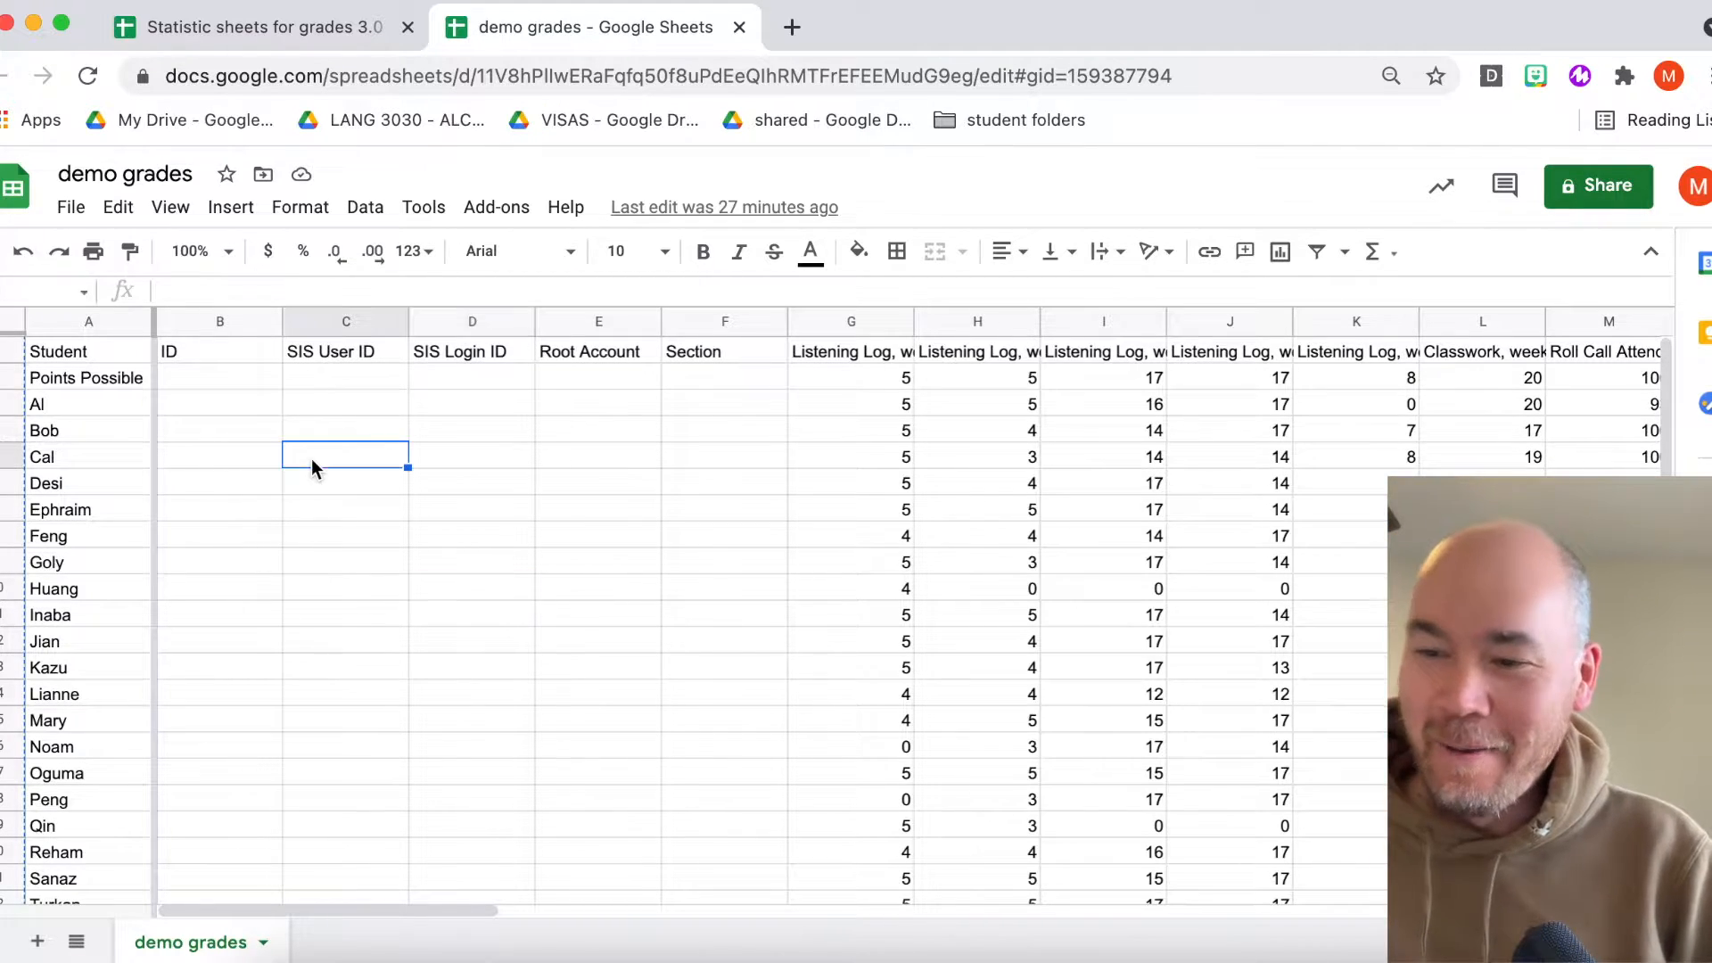
left_click(531, 510)
scroll(531, 514, "down", 3)
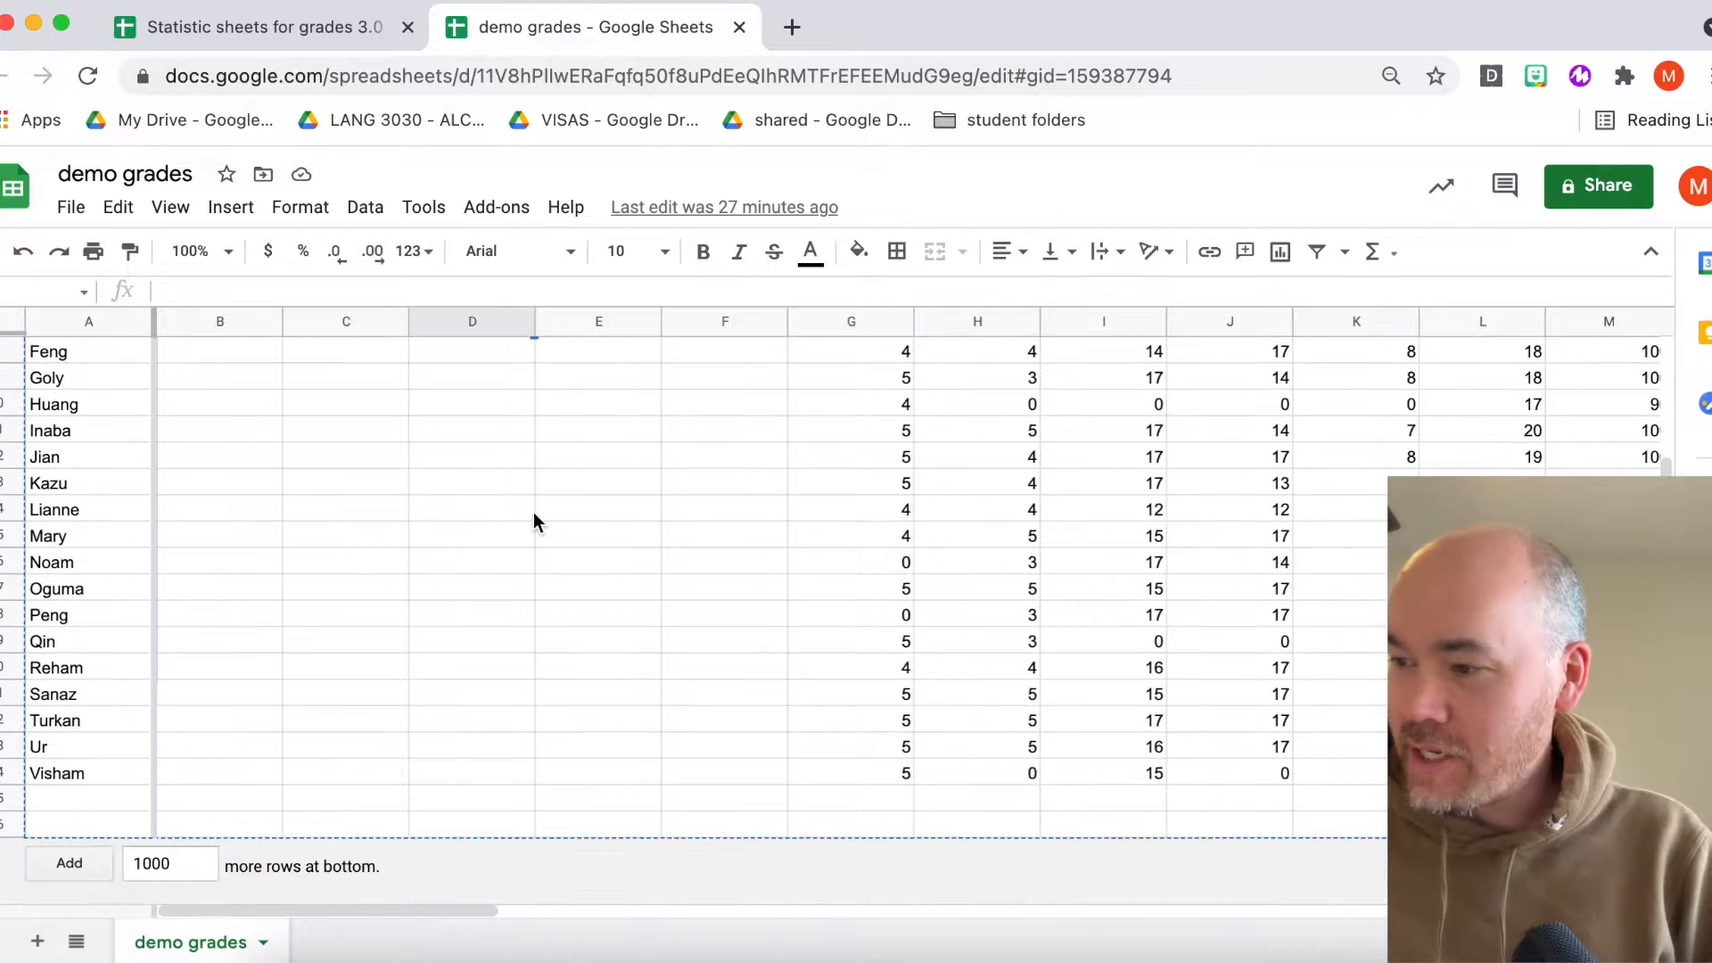
scroll(532, 514, "up", 3)
scroll(492, 382, "right", 3)
scroll(492, 382, "left", 3)
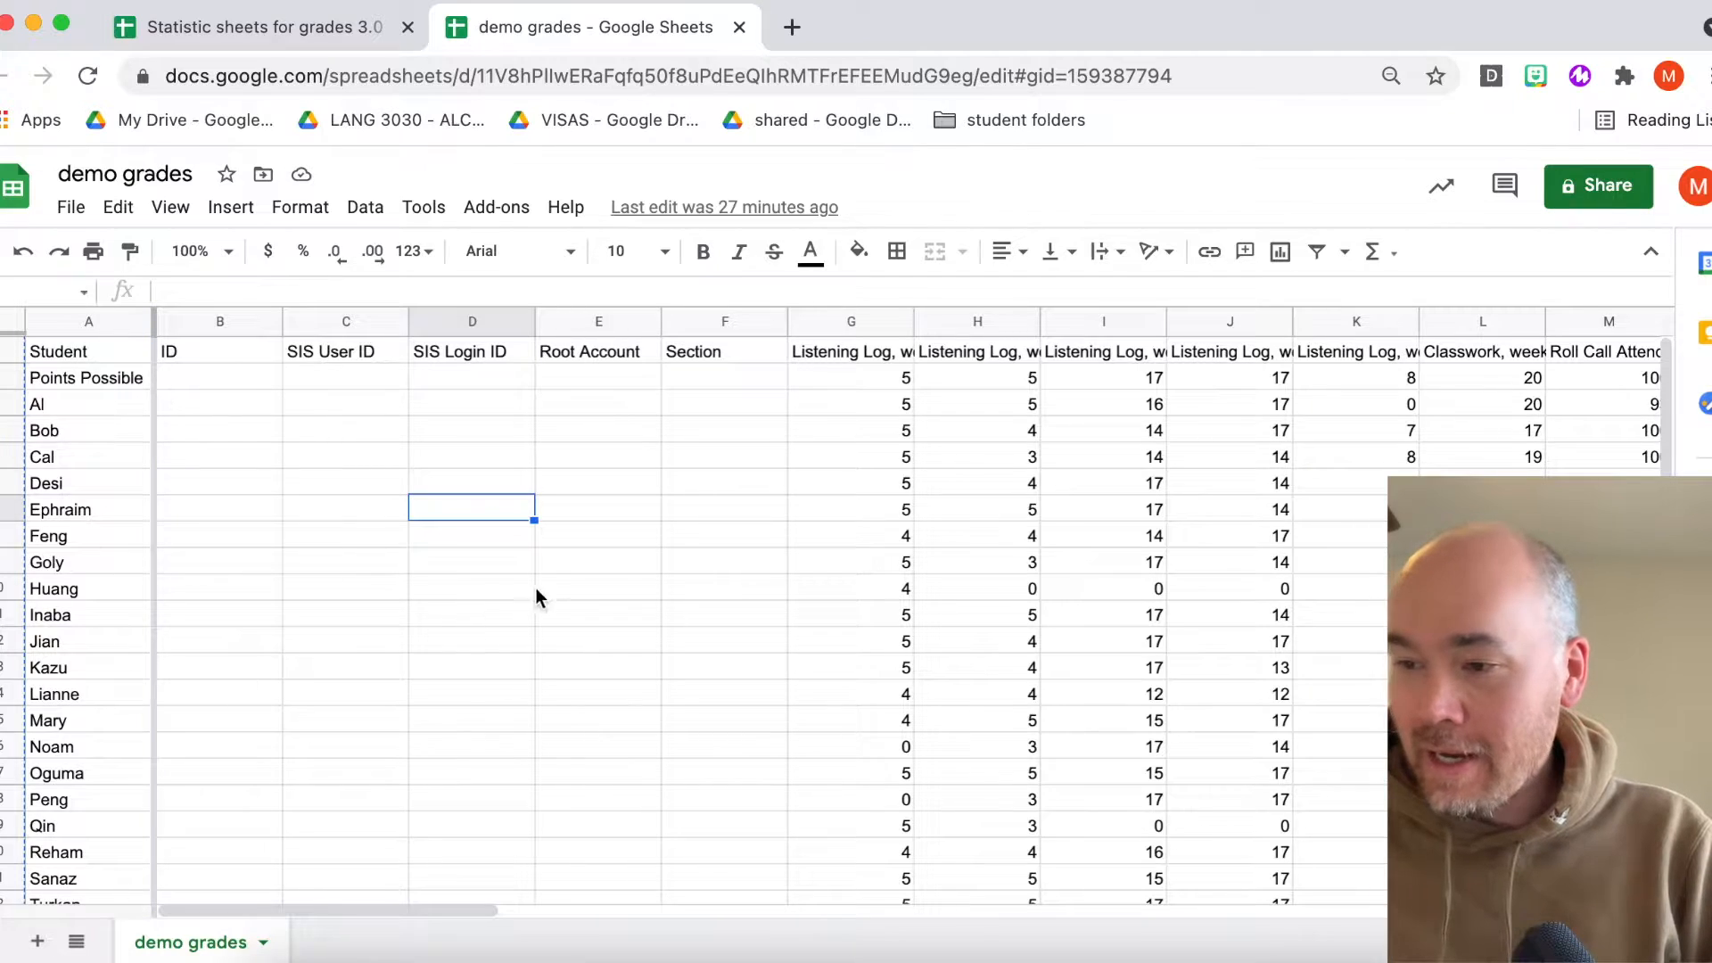
scroll(544, 590, "right", 10)
scroll(544, 591, "left", 15)
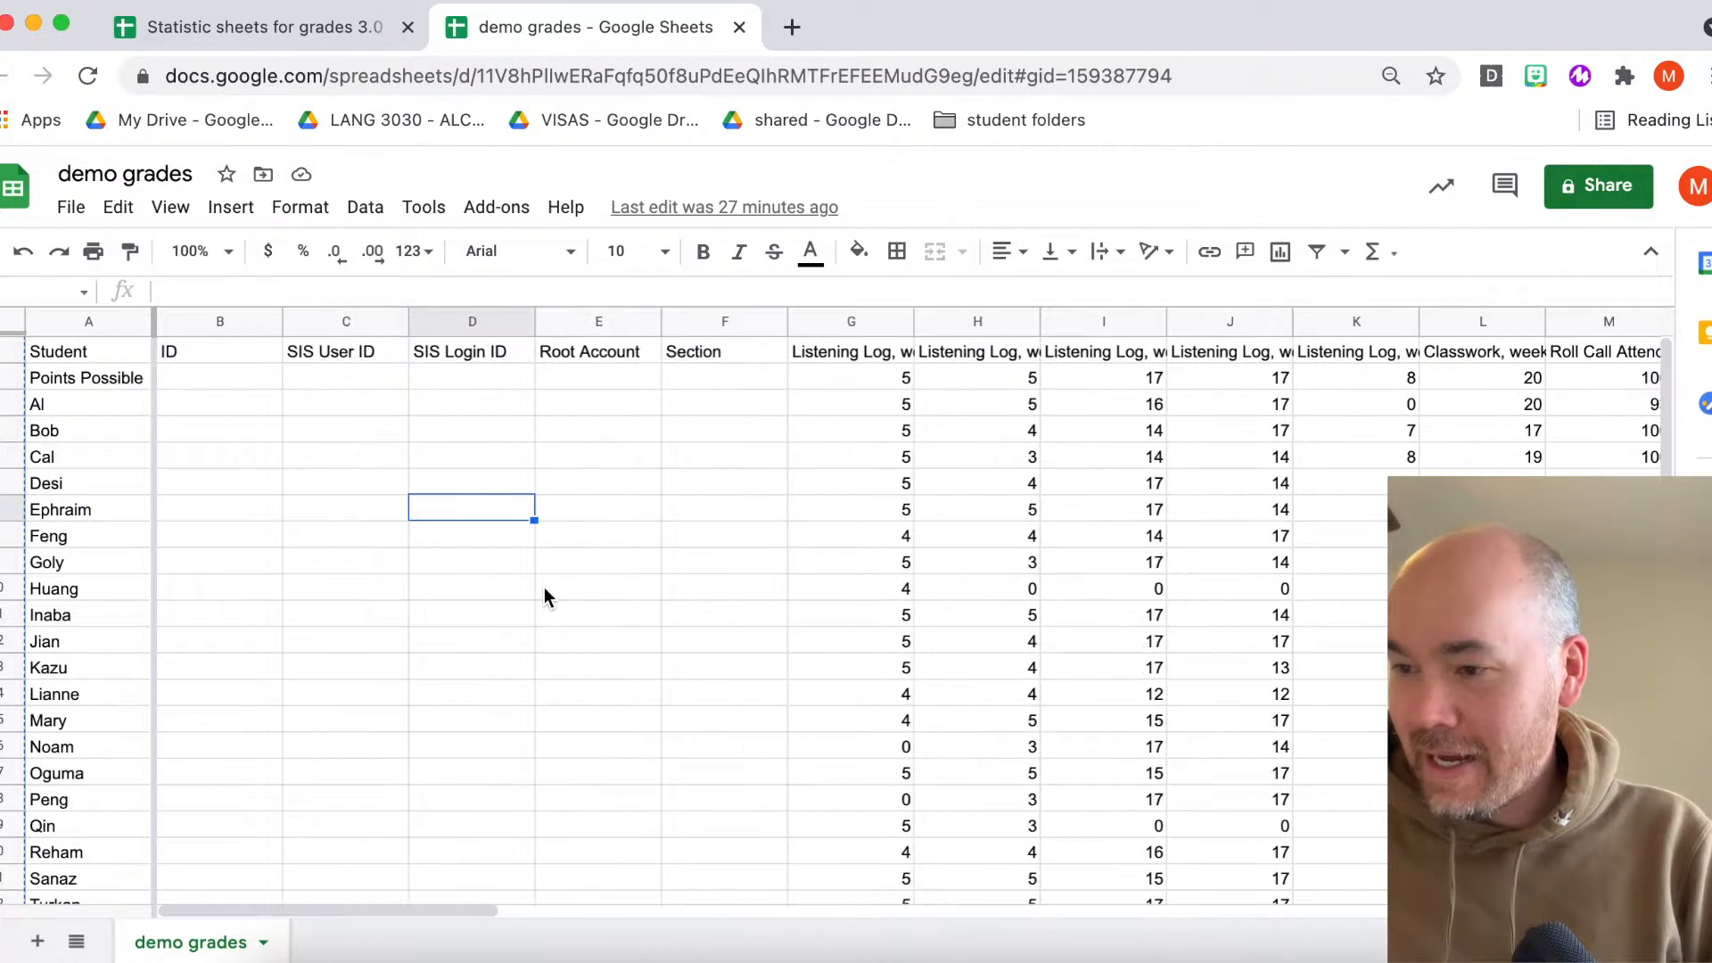
scroll(1266, 515, "right", 4)
scroll(1271, 519, "left", 4)
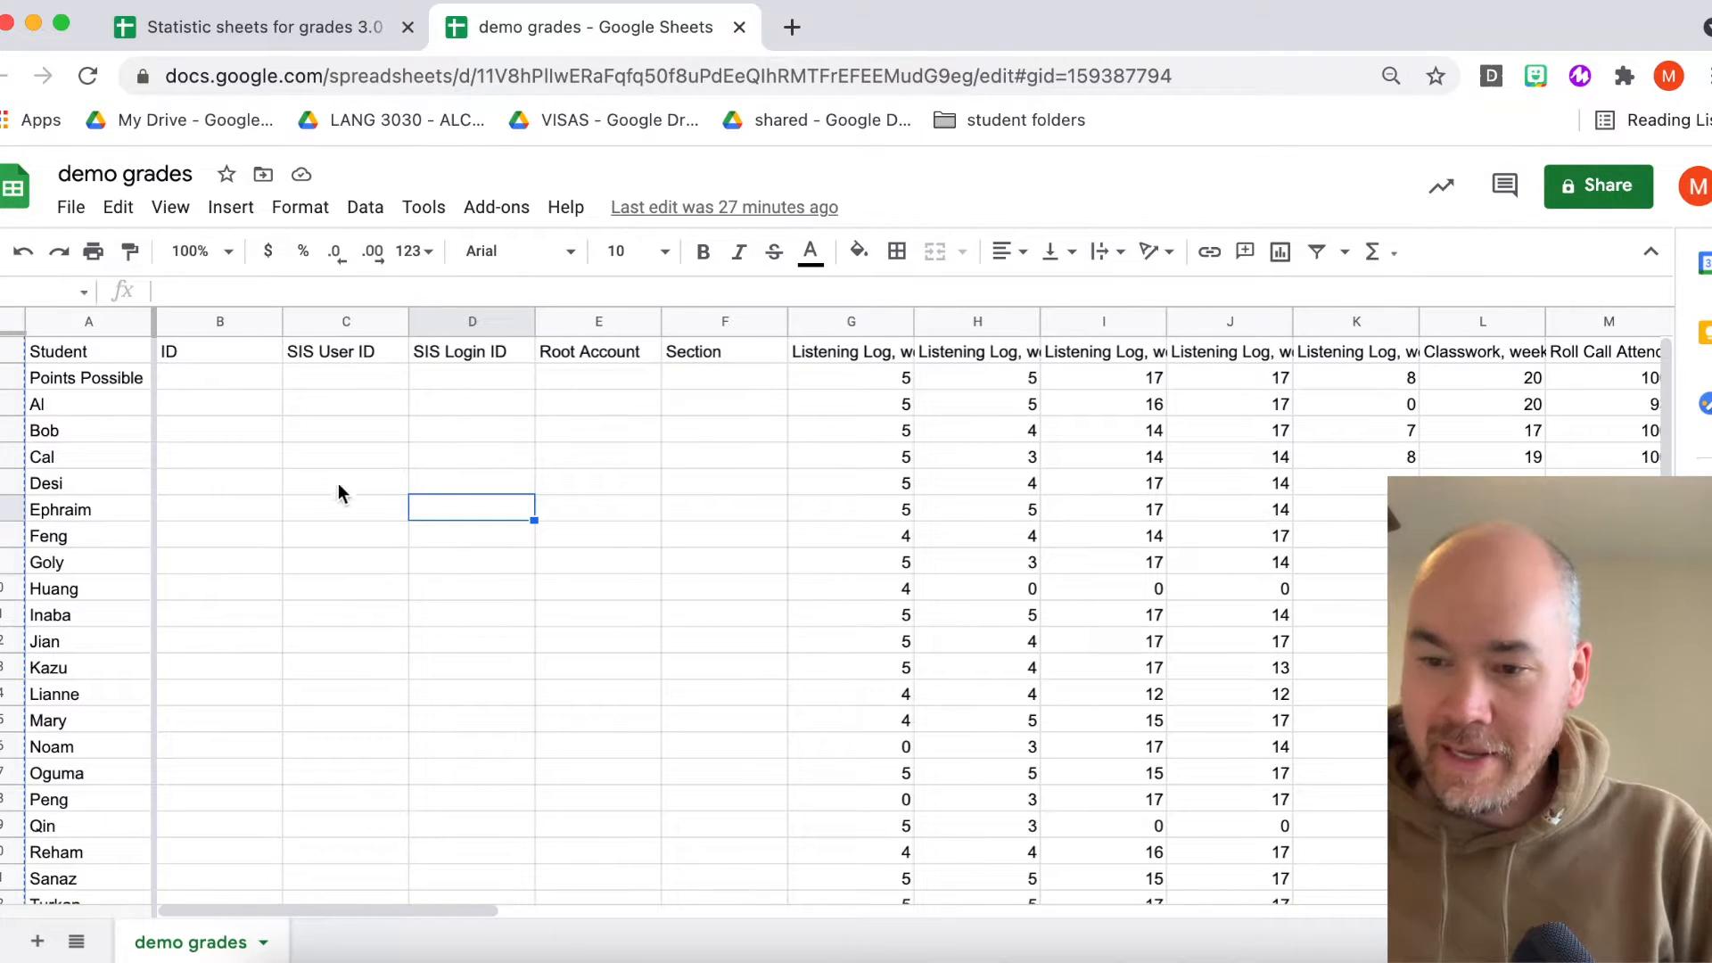
scroll(581, 676, "right", 10)
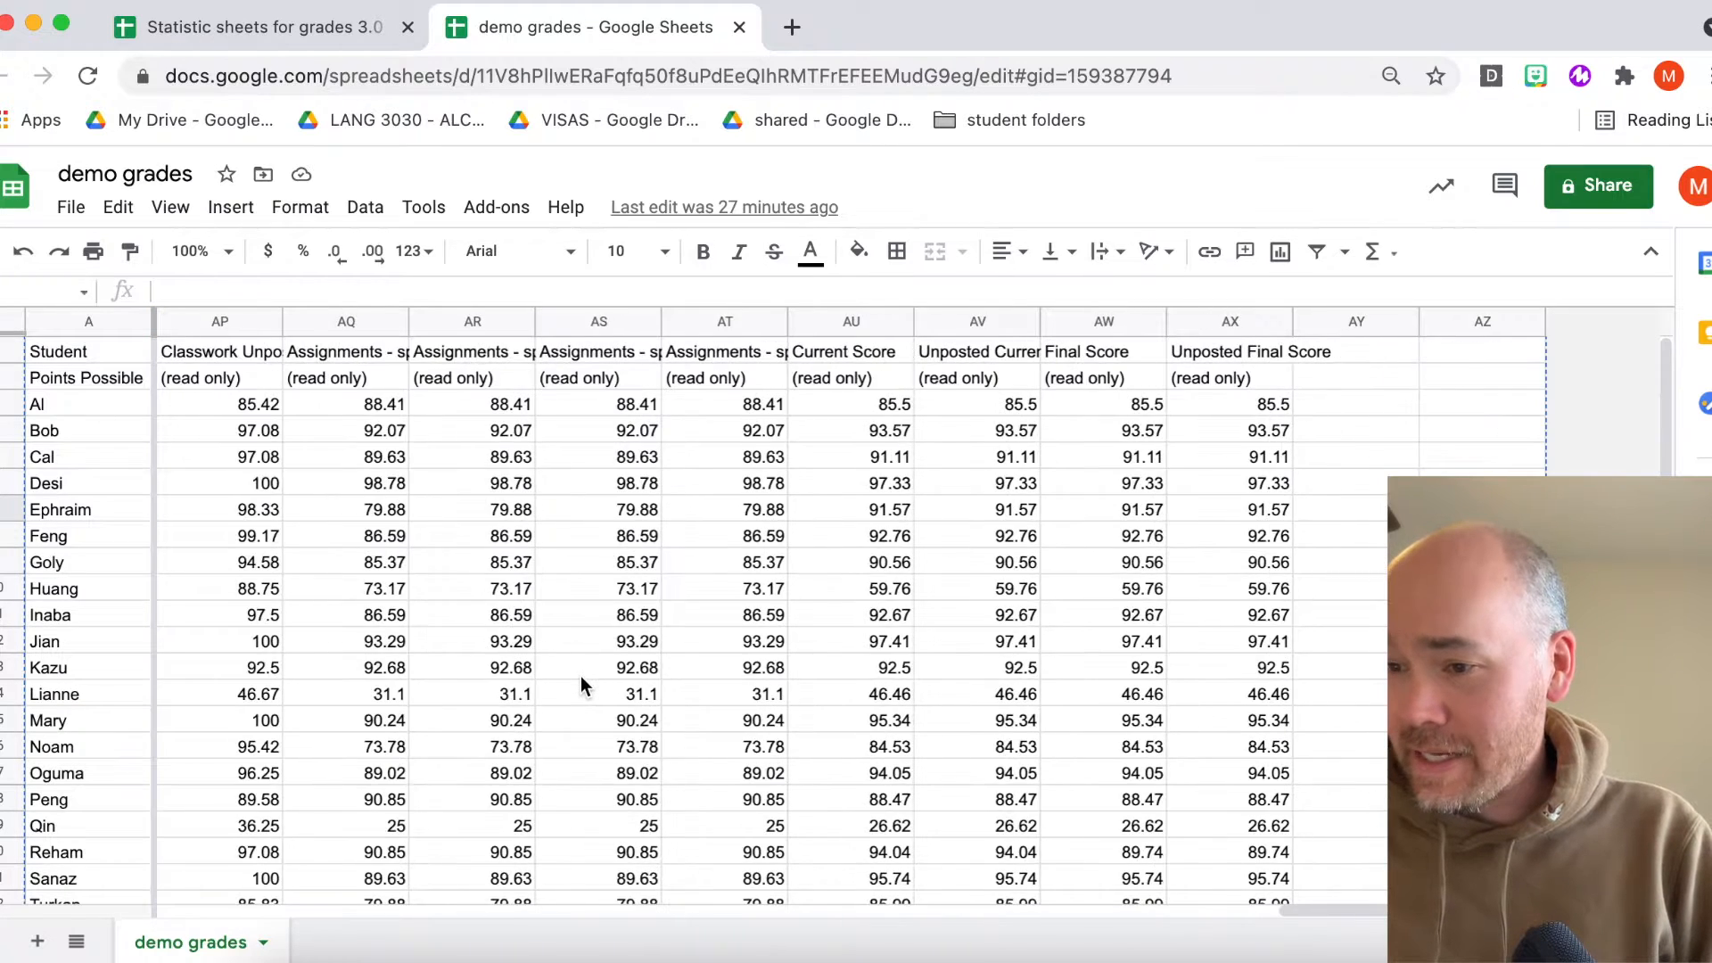
scroll(580, 642, "left", 10)
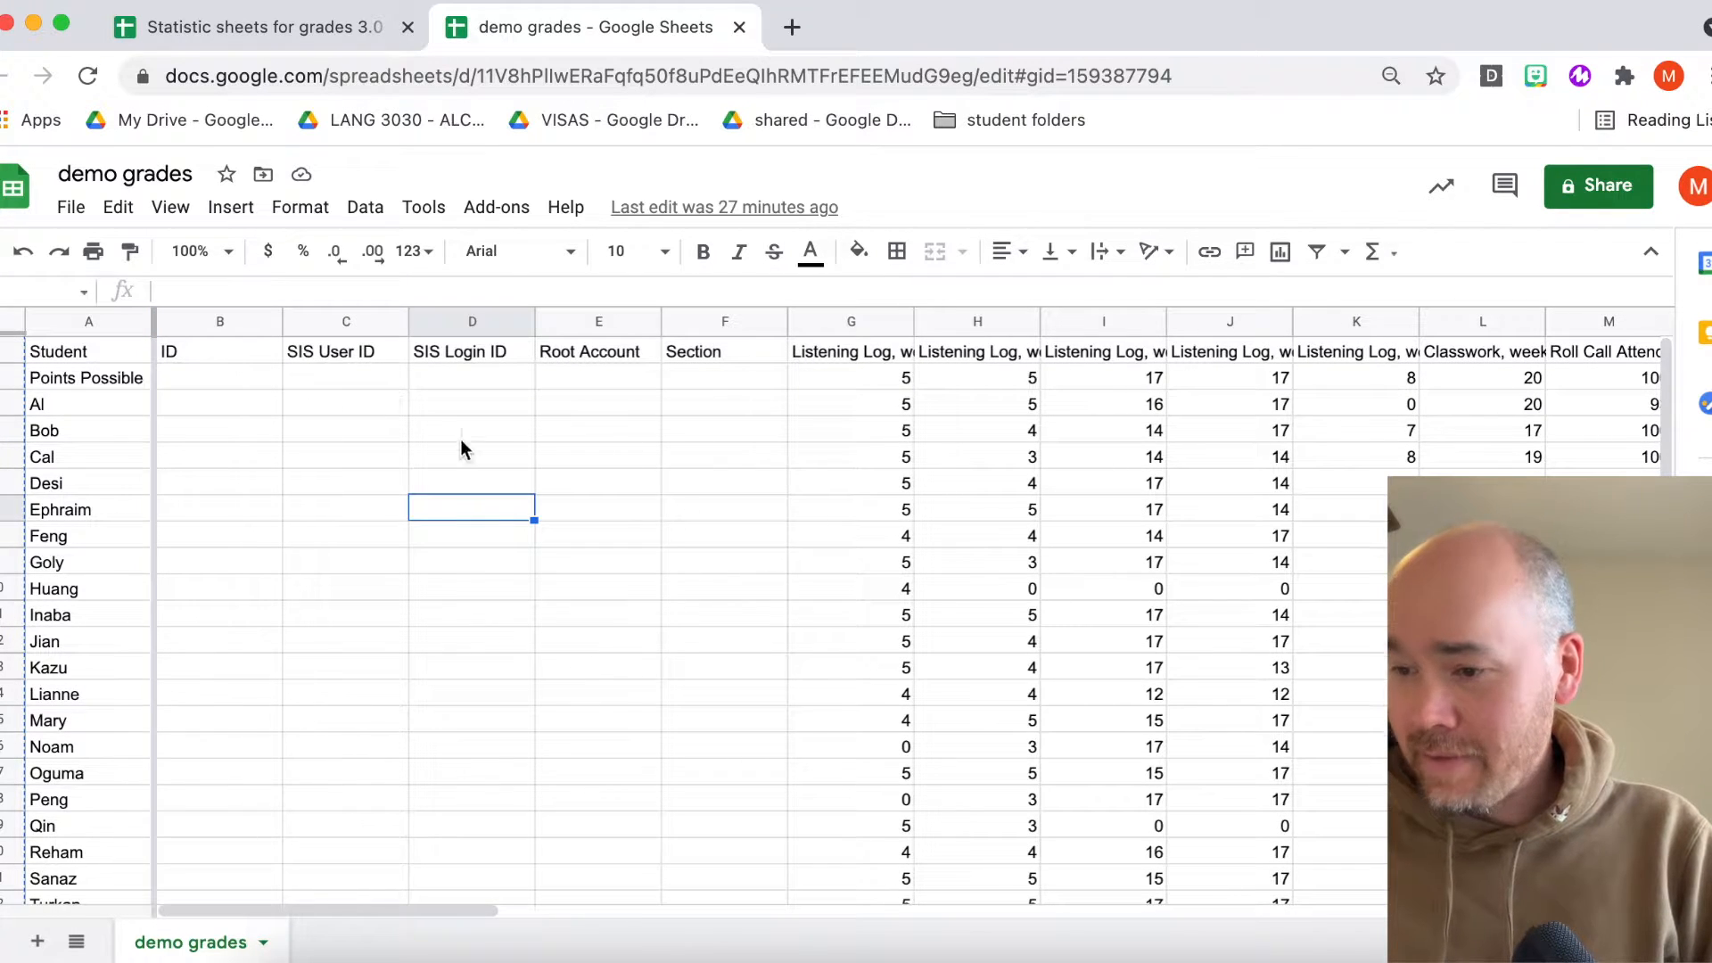
scroll(472, 558, "down", 1)
scroll(473, 557, "up", 1)
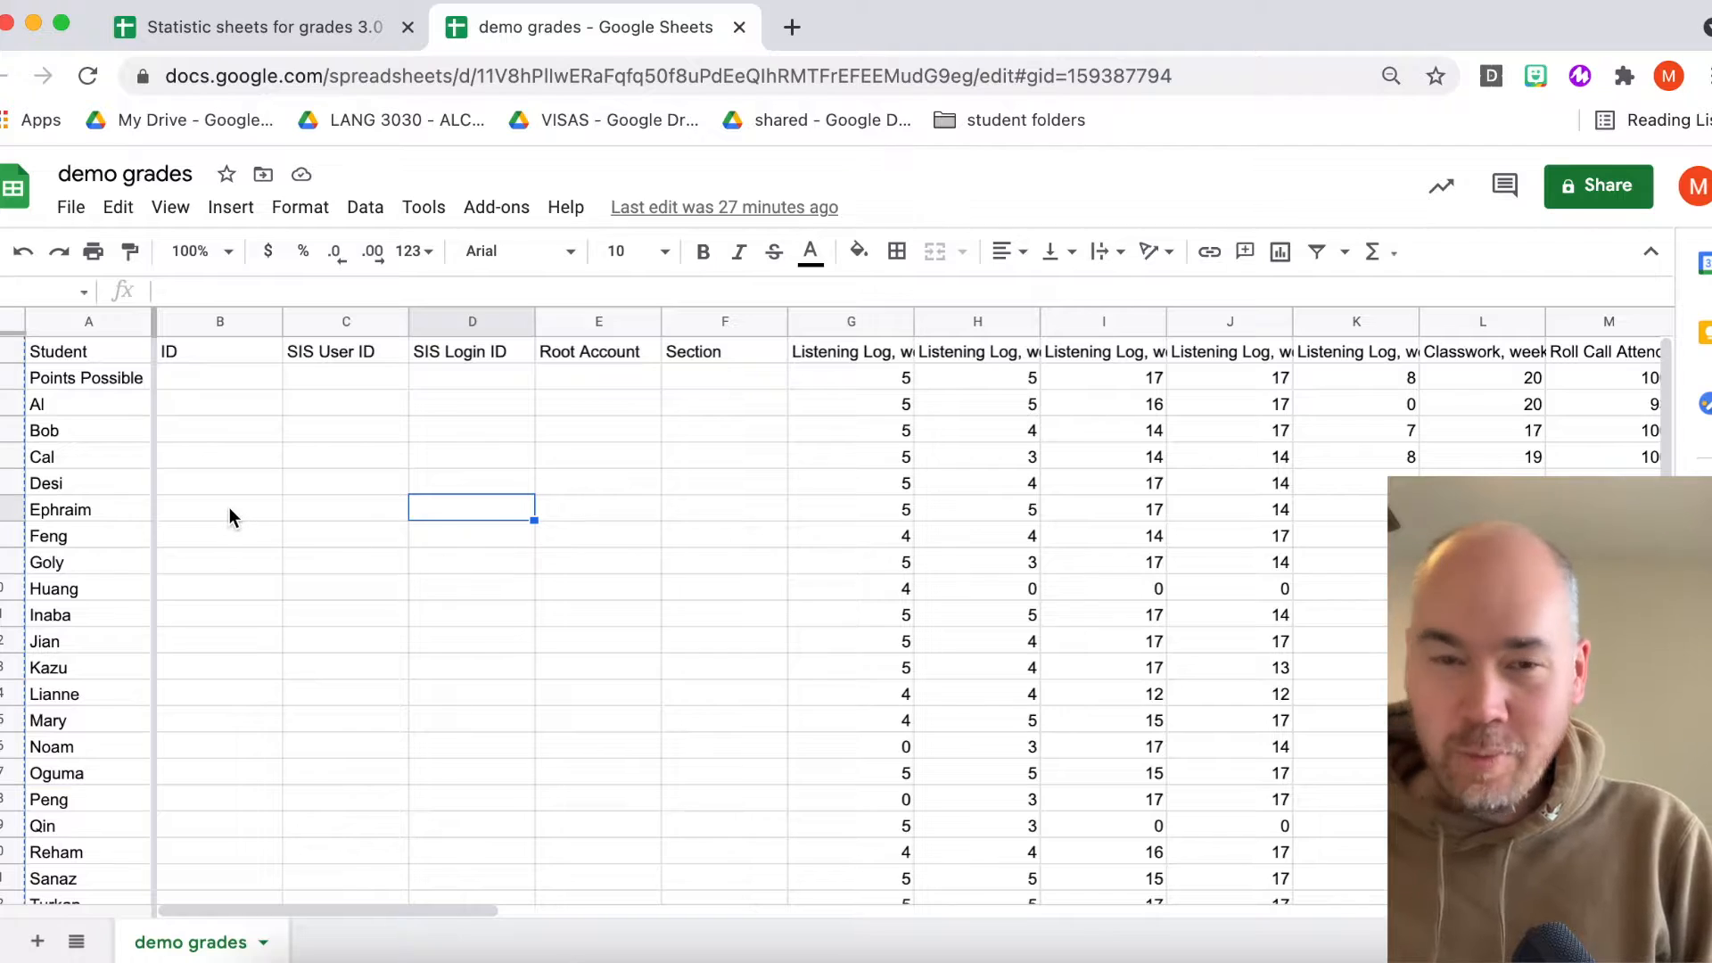
scroll(779, 456, "right", 6)
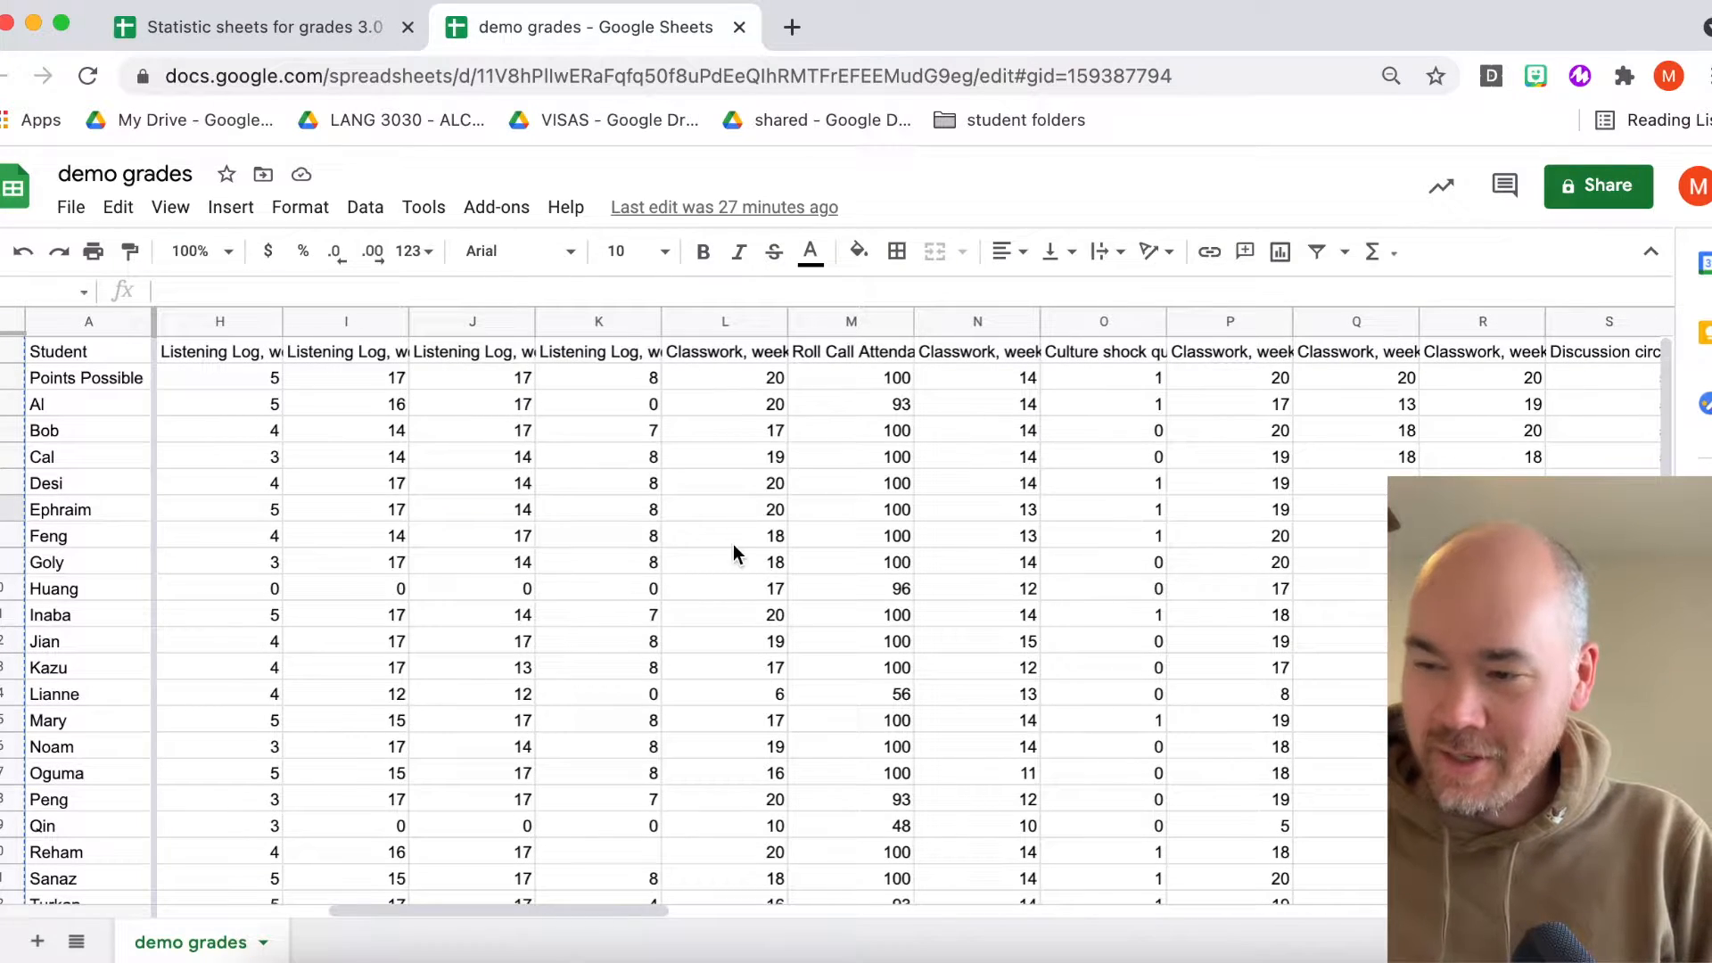
scroll(734, 551, "left", 6)
scroll(665, 619, "right", 12)
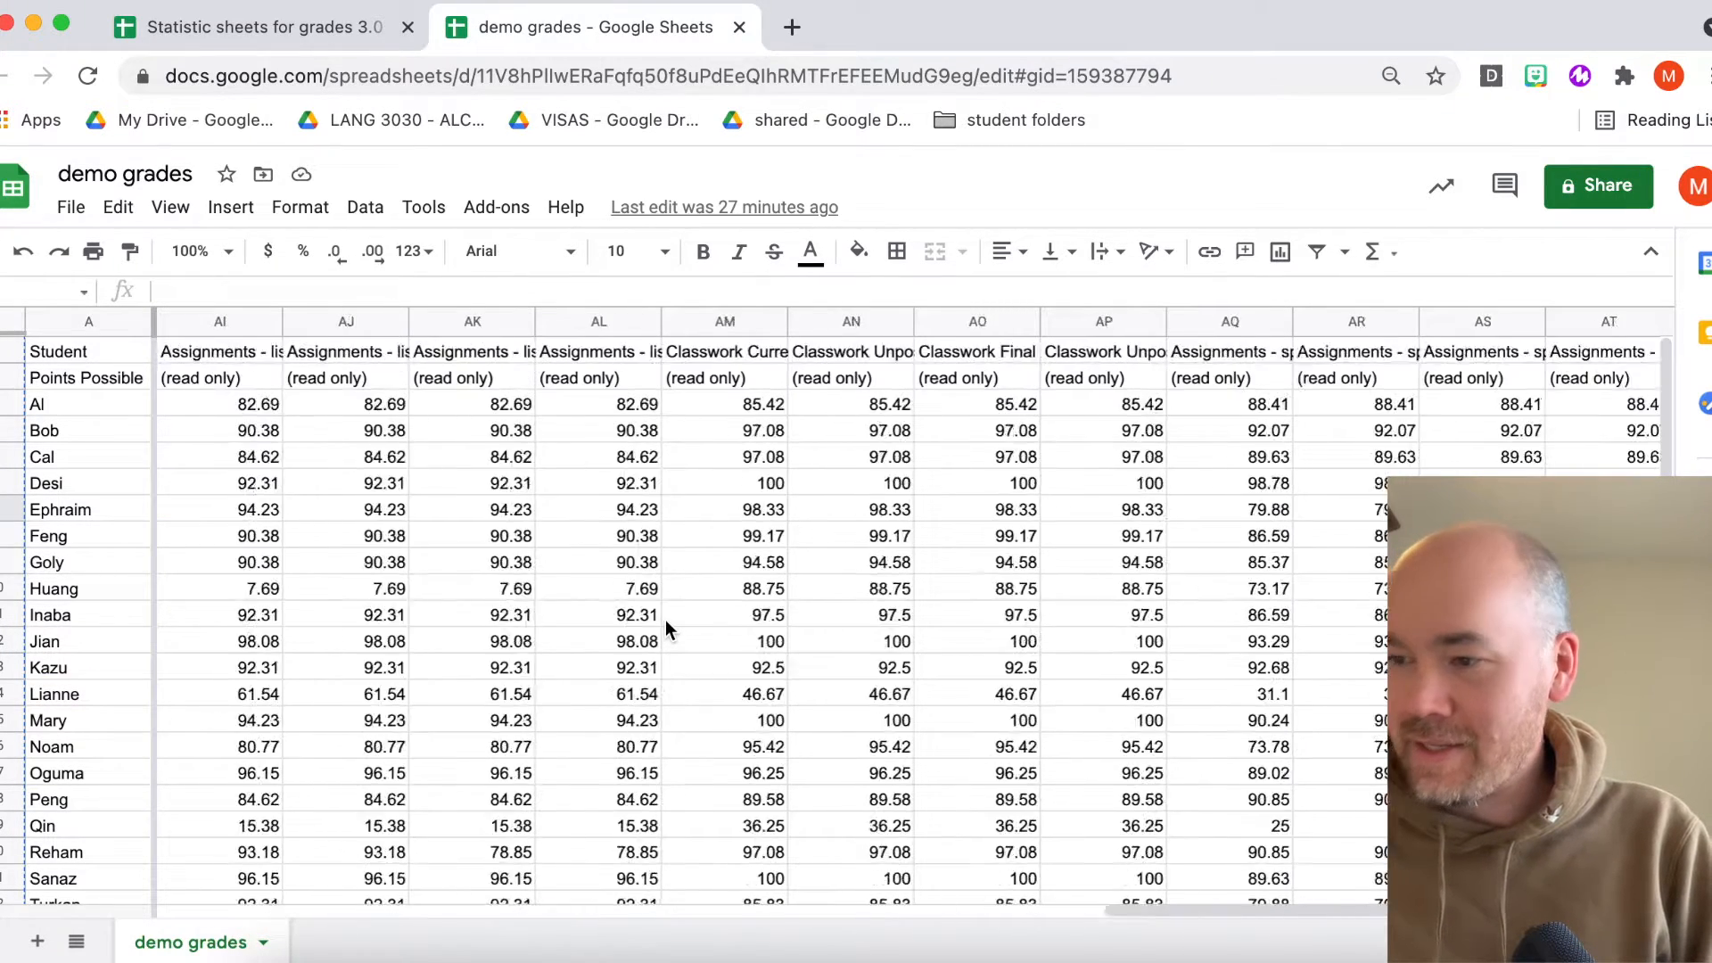
scroll(665, 619, "left", 12)
left_click(612, 610)
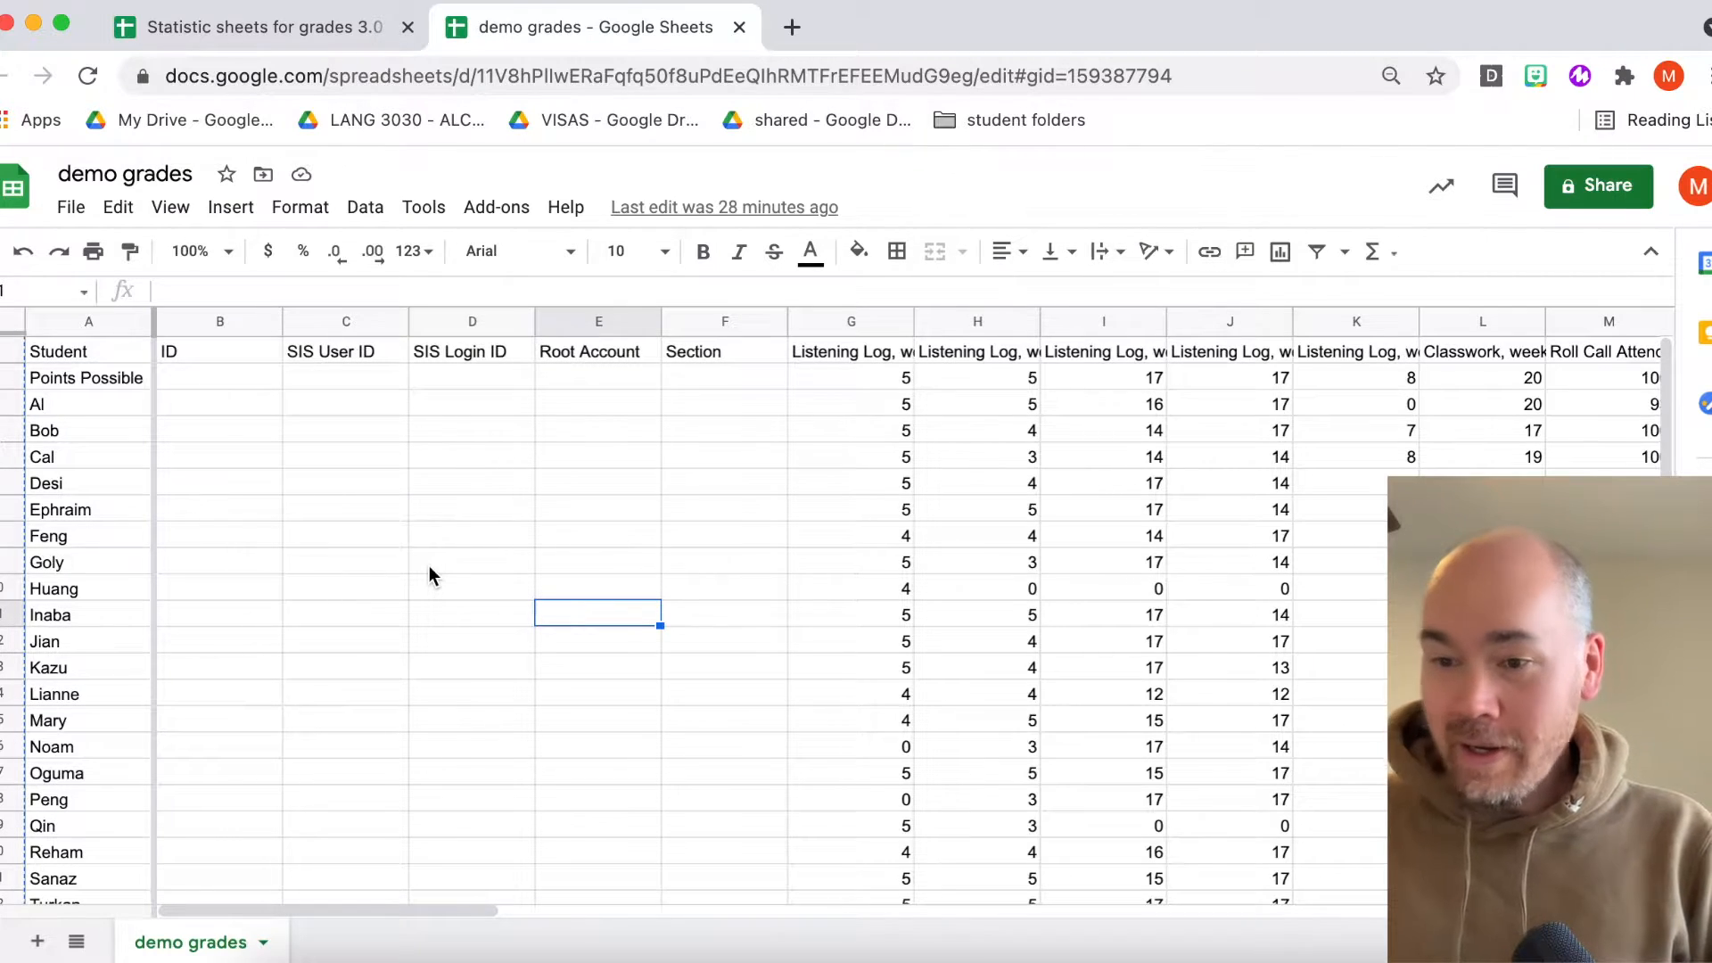
left_click(289, 40)
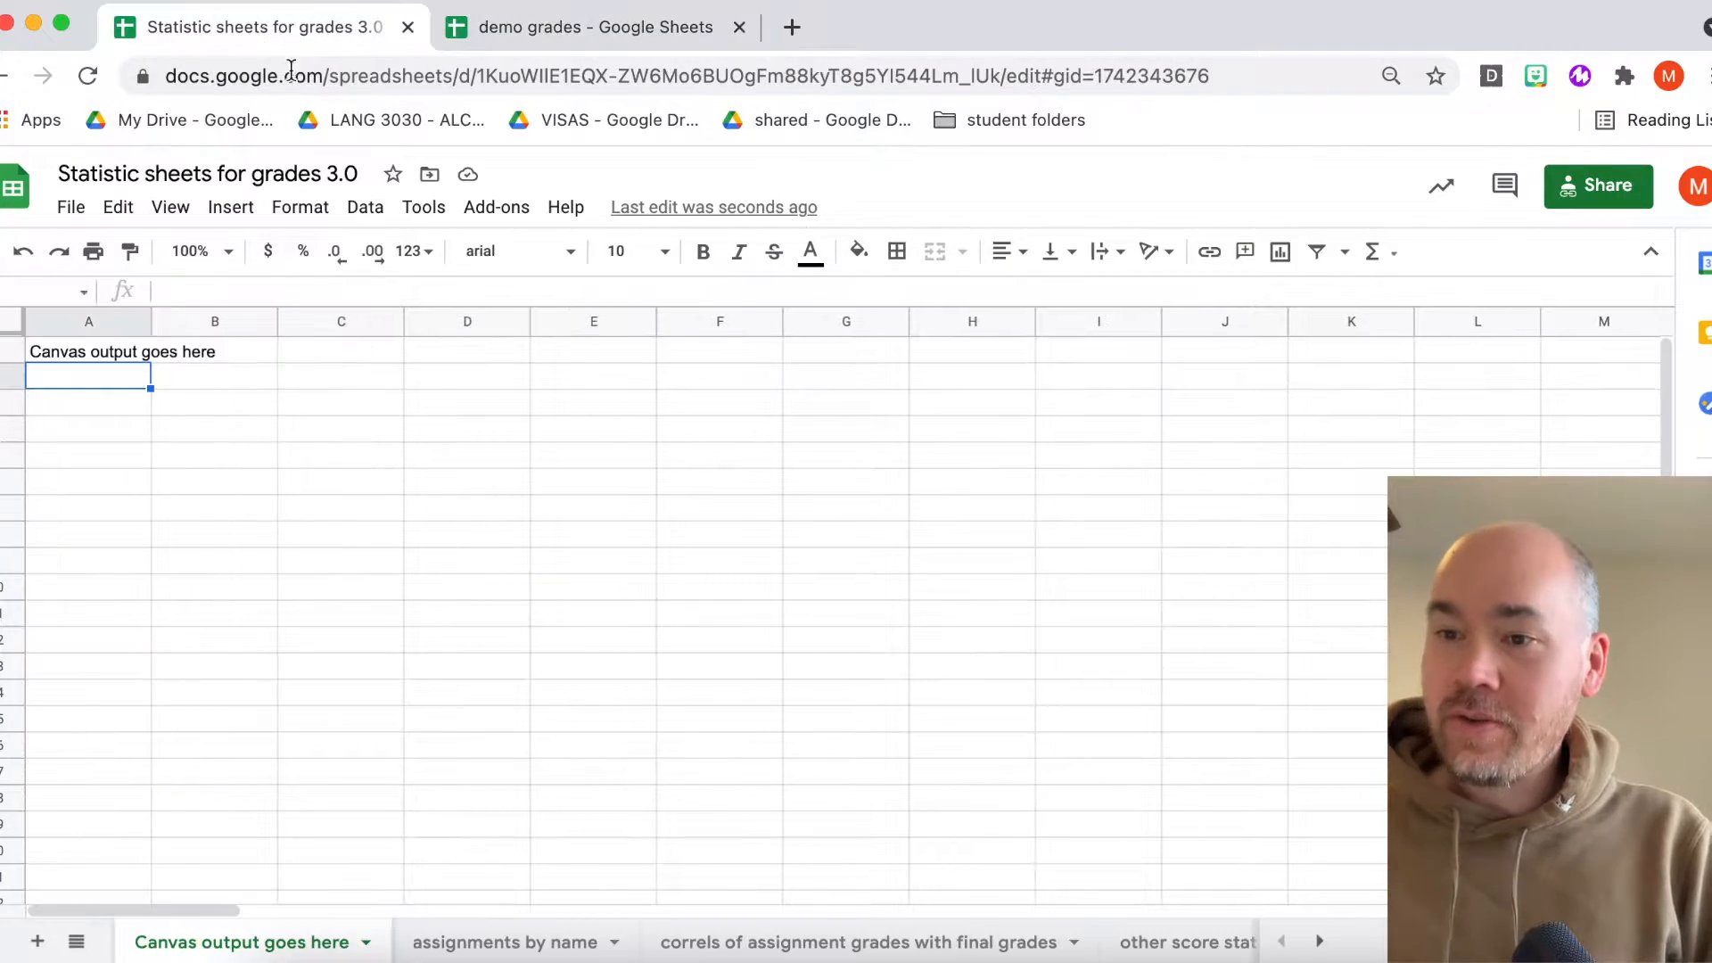
left_click(314, 515)
left_click(71, 206)
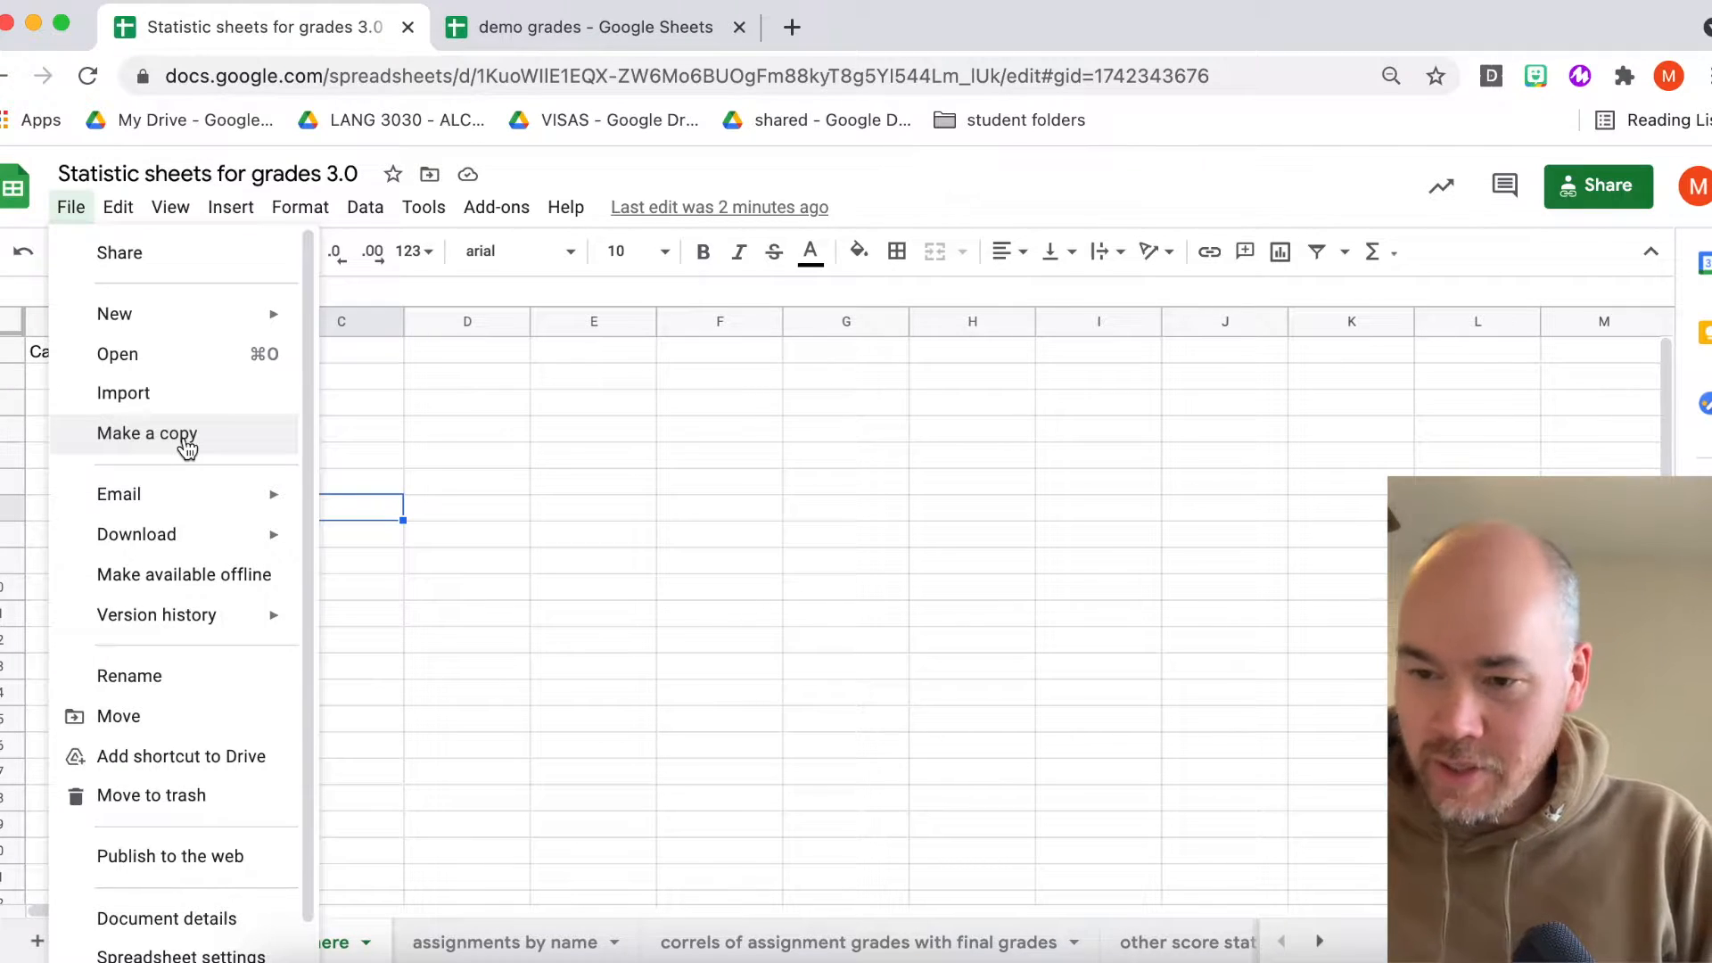
left_click(596, 432)
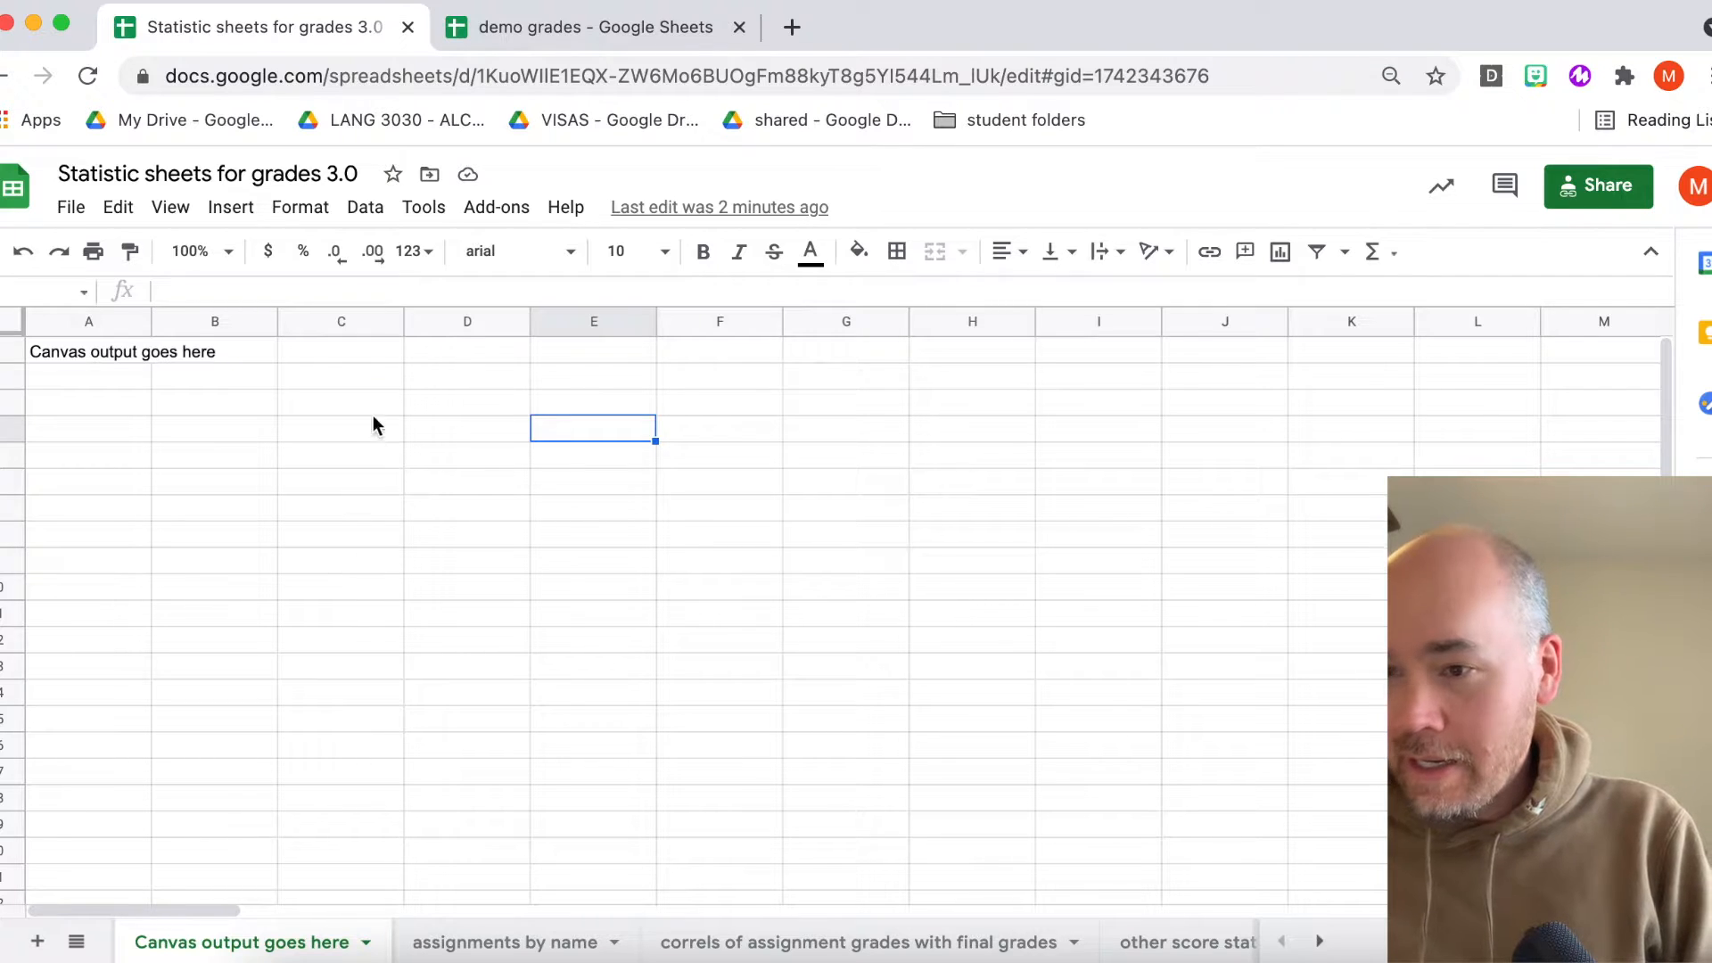
- Select the entire demo grades sheet and copy all of its contents
left_click(577, 30)
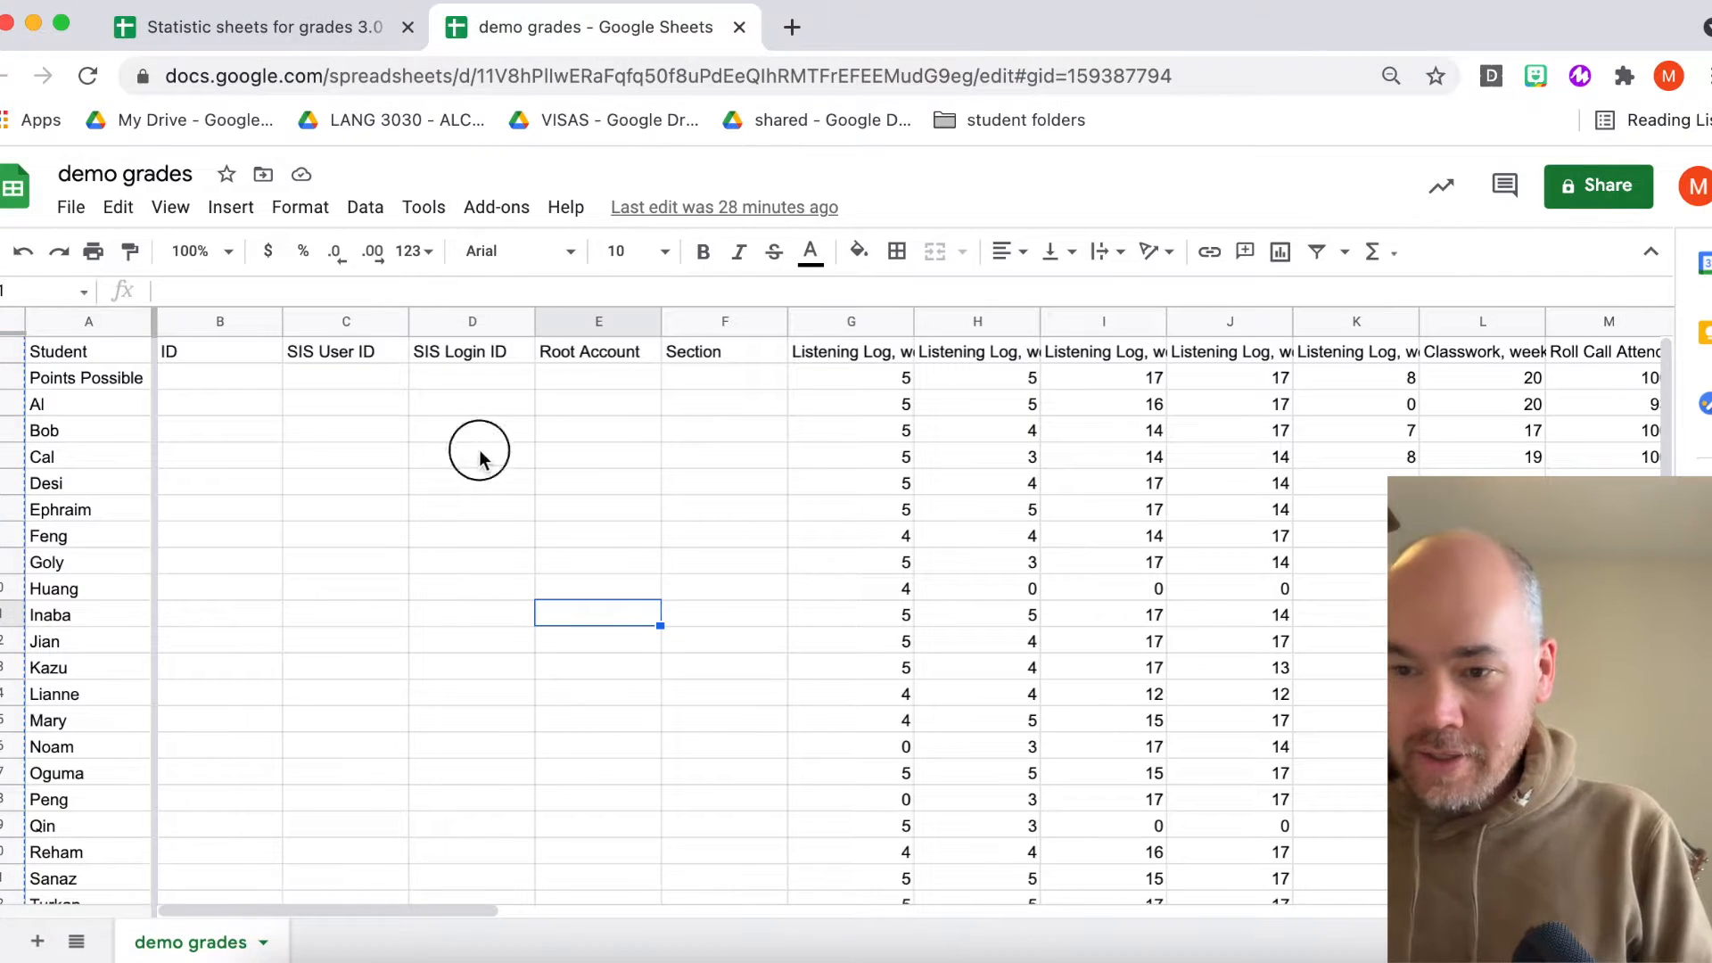
left_click(11, 322)
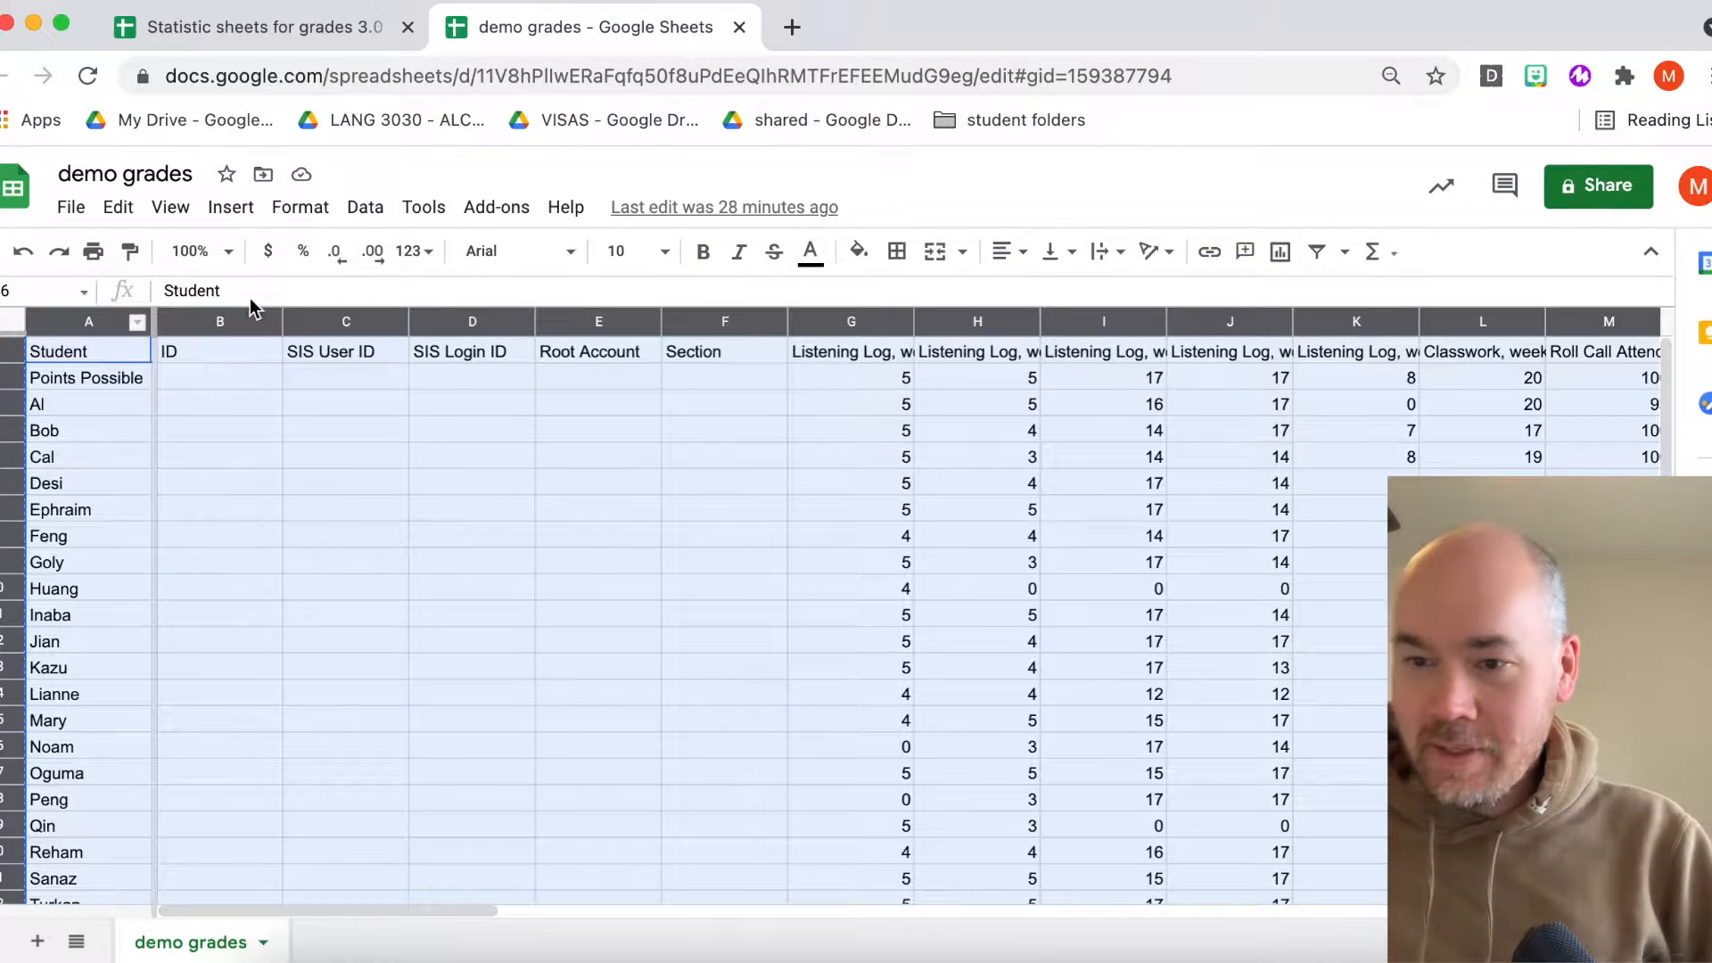
left_click(72, 208)
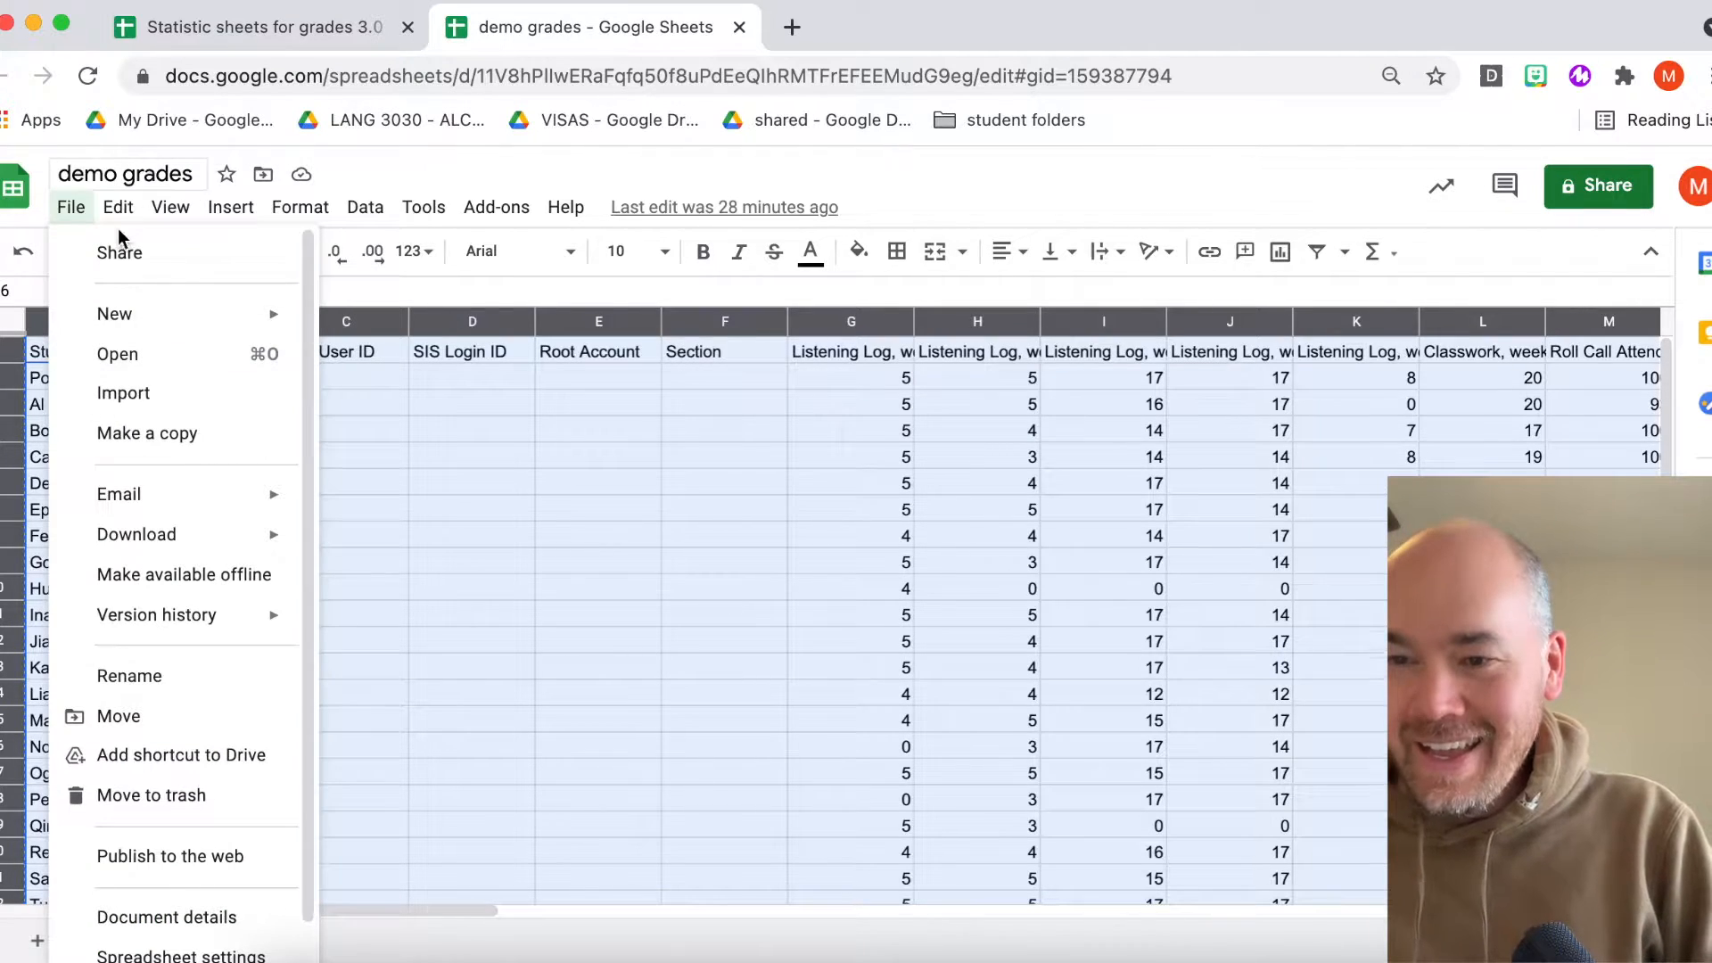
mouse_move(125, 208)
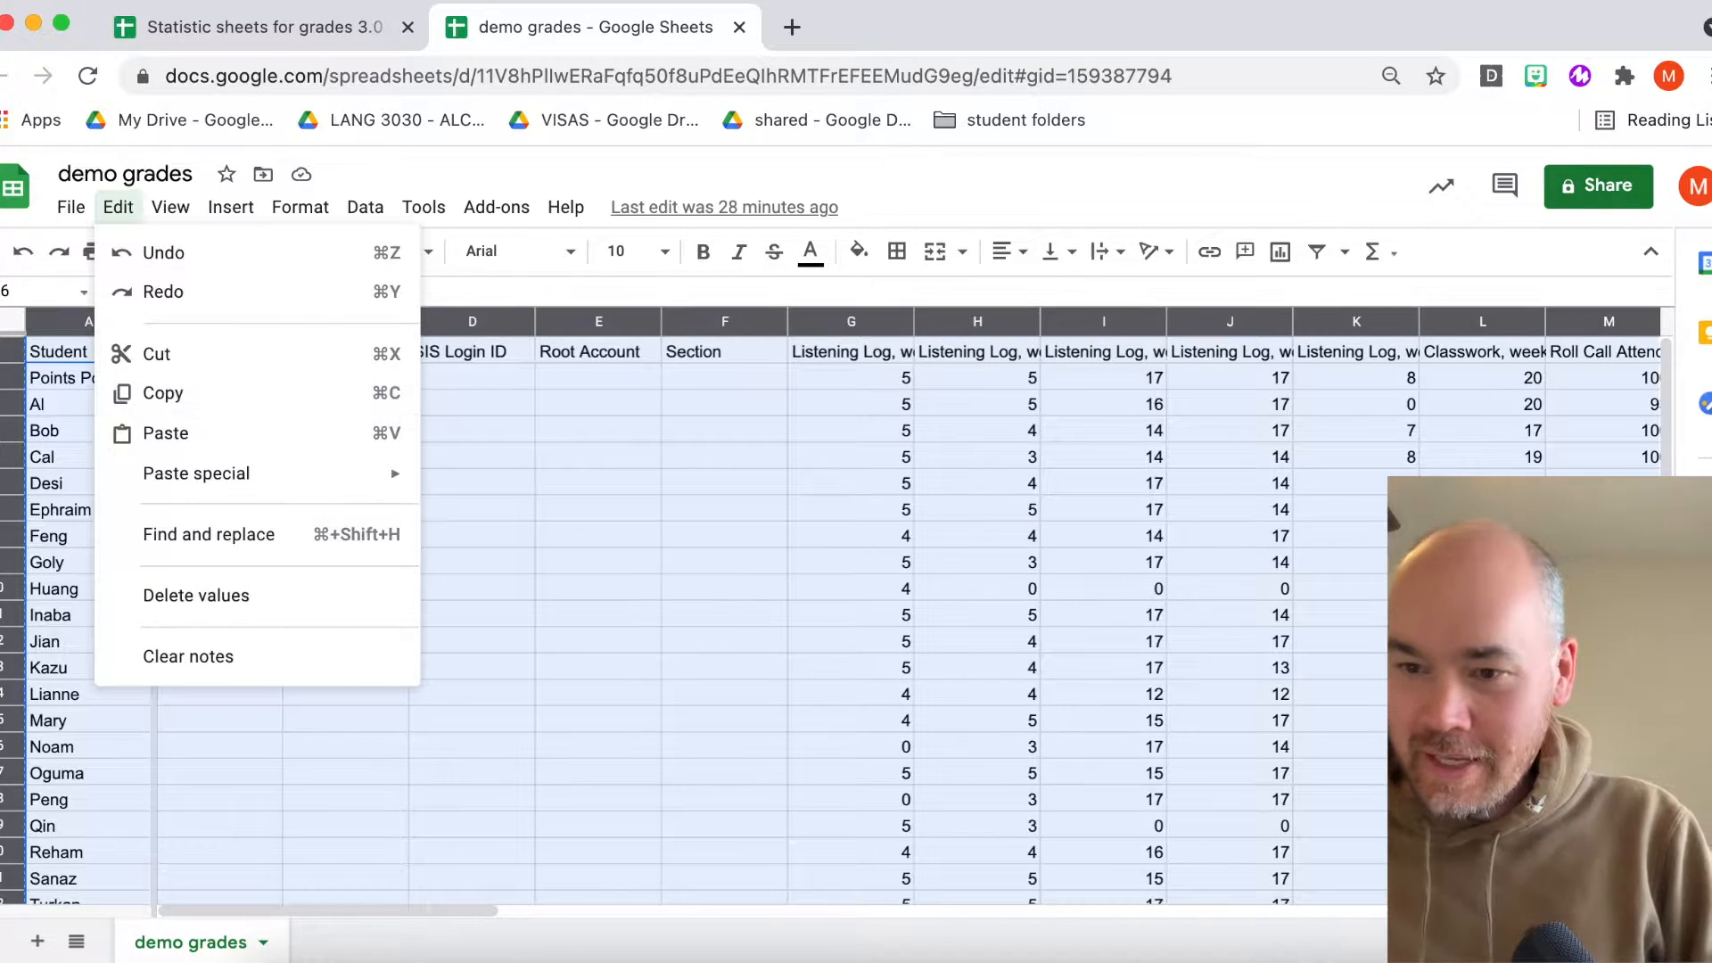
left_click(132, 208)
left_click(132, 208)
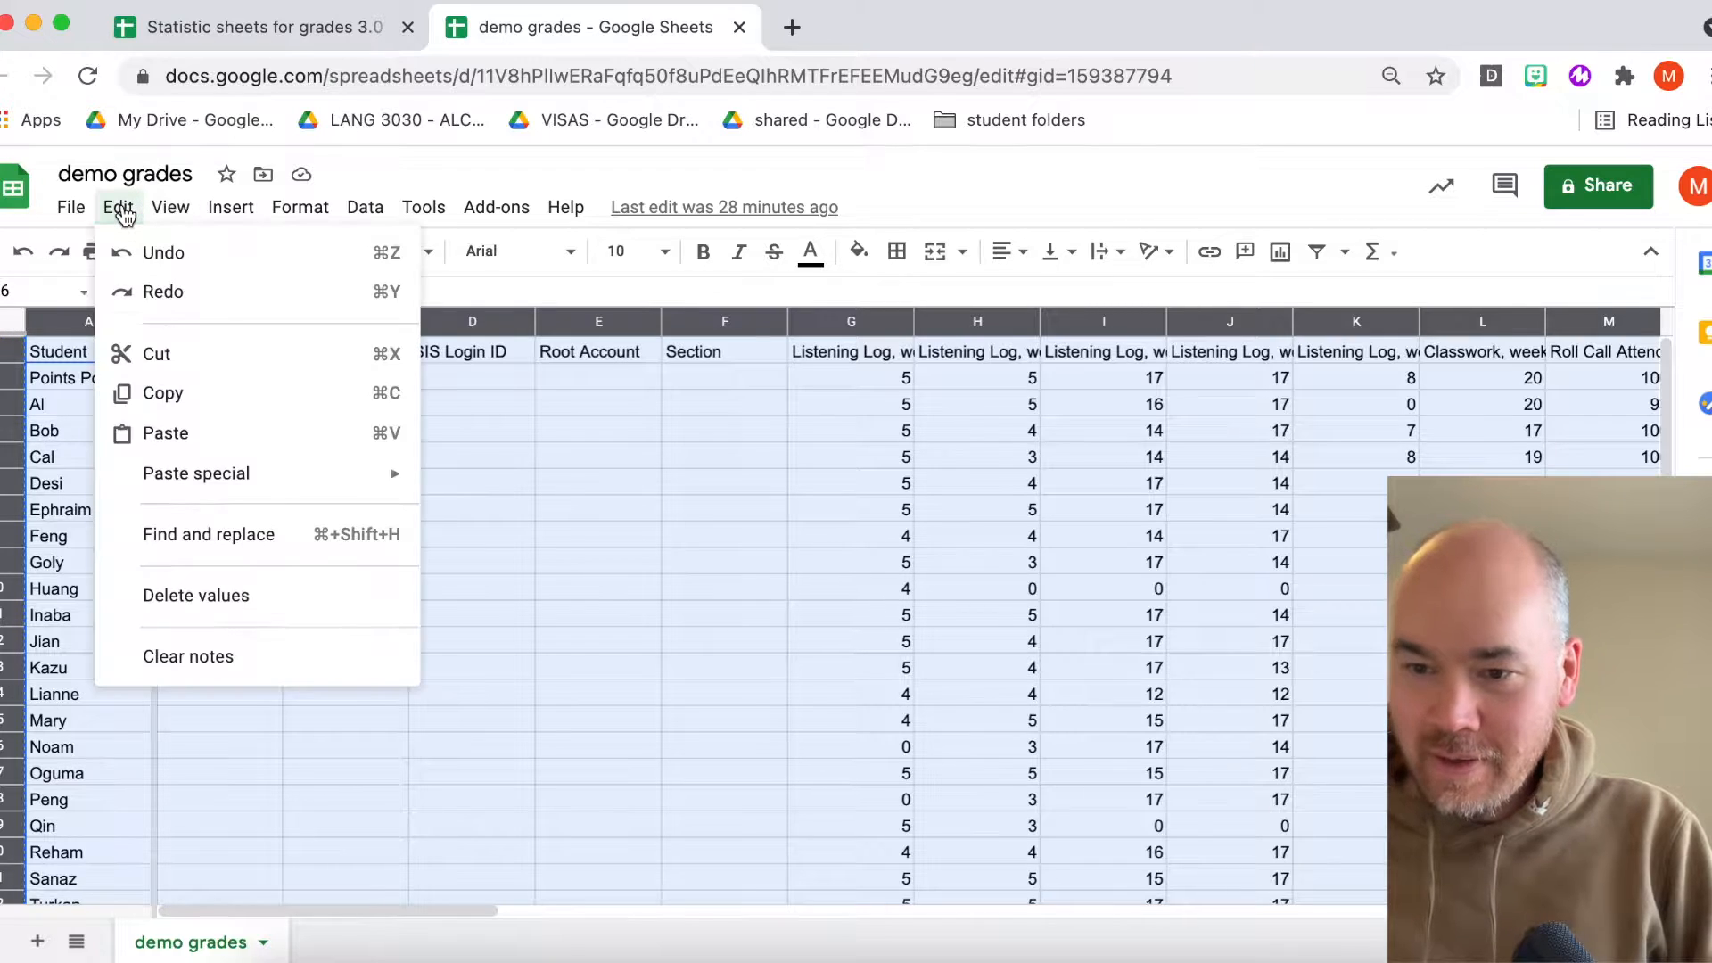
left_click(156, 393)
- Paste the copied grades into cell A1 of the Canvas output goes here sheet in the Statistic sheets for grades 3.0 workbook
left_click(328, 28)
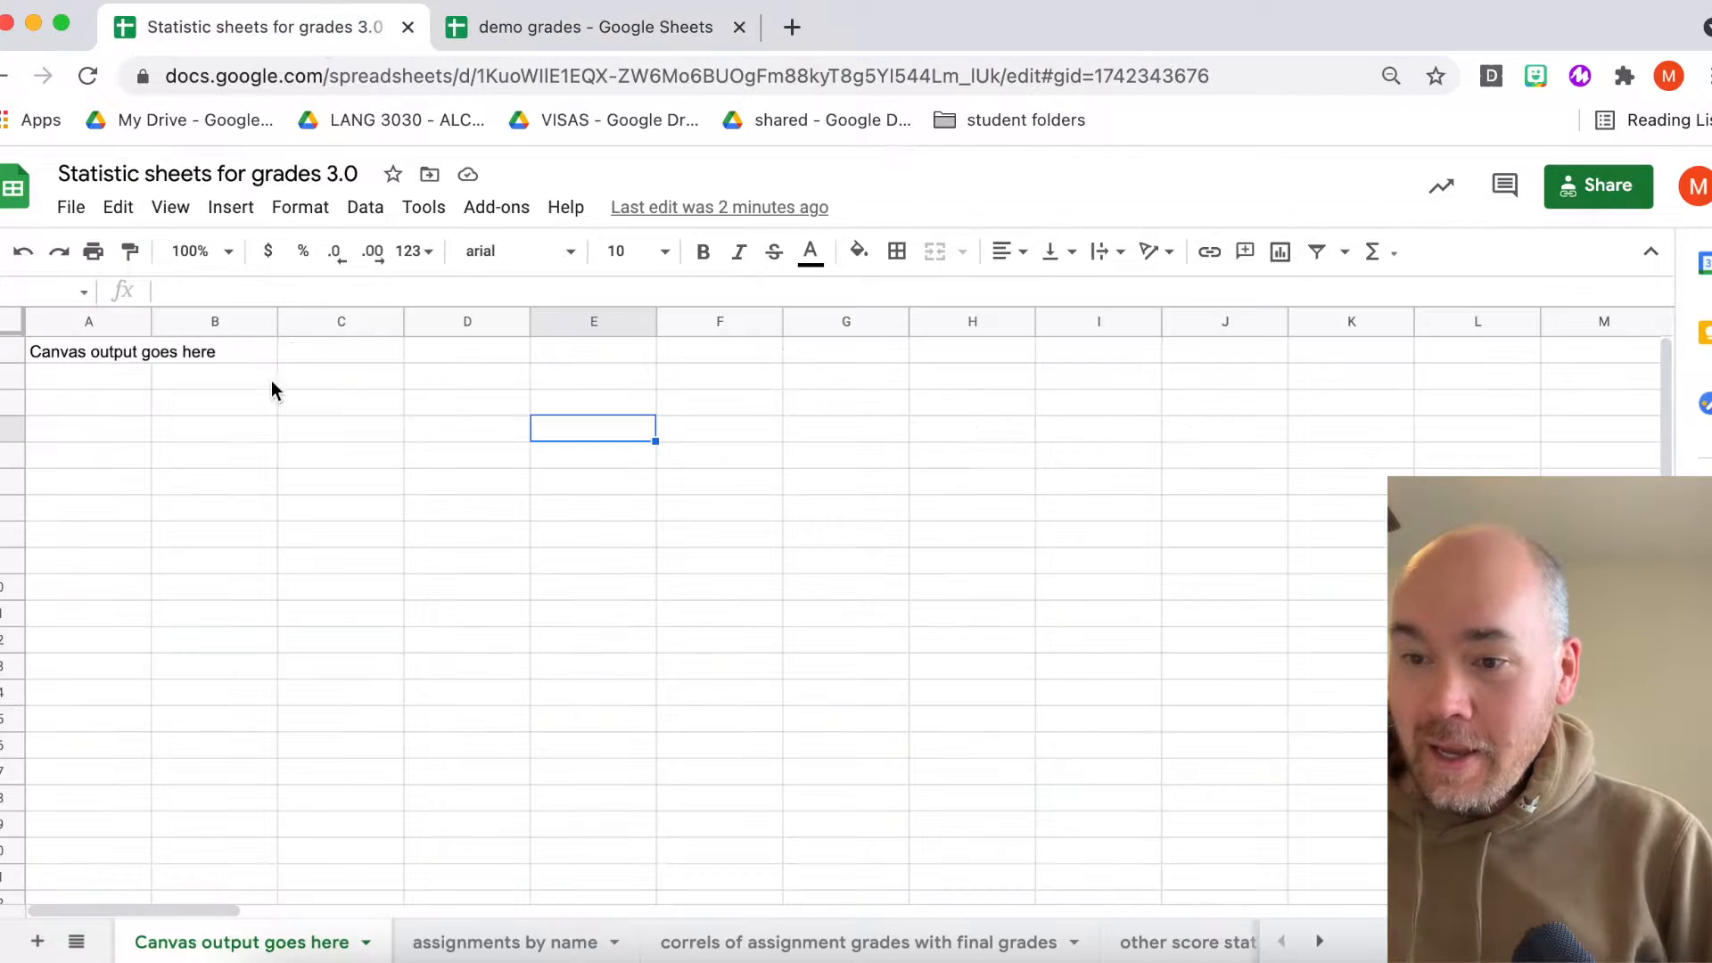
left_click(85, 356)
left_click(4, 321)
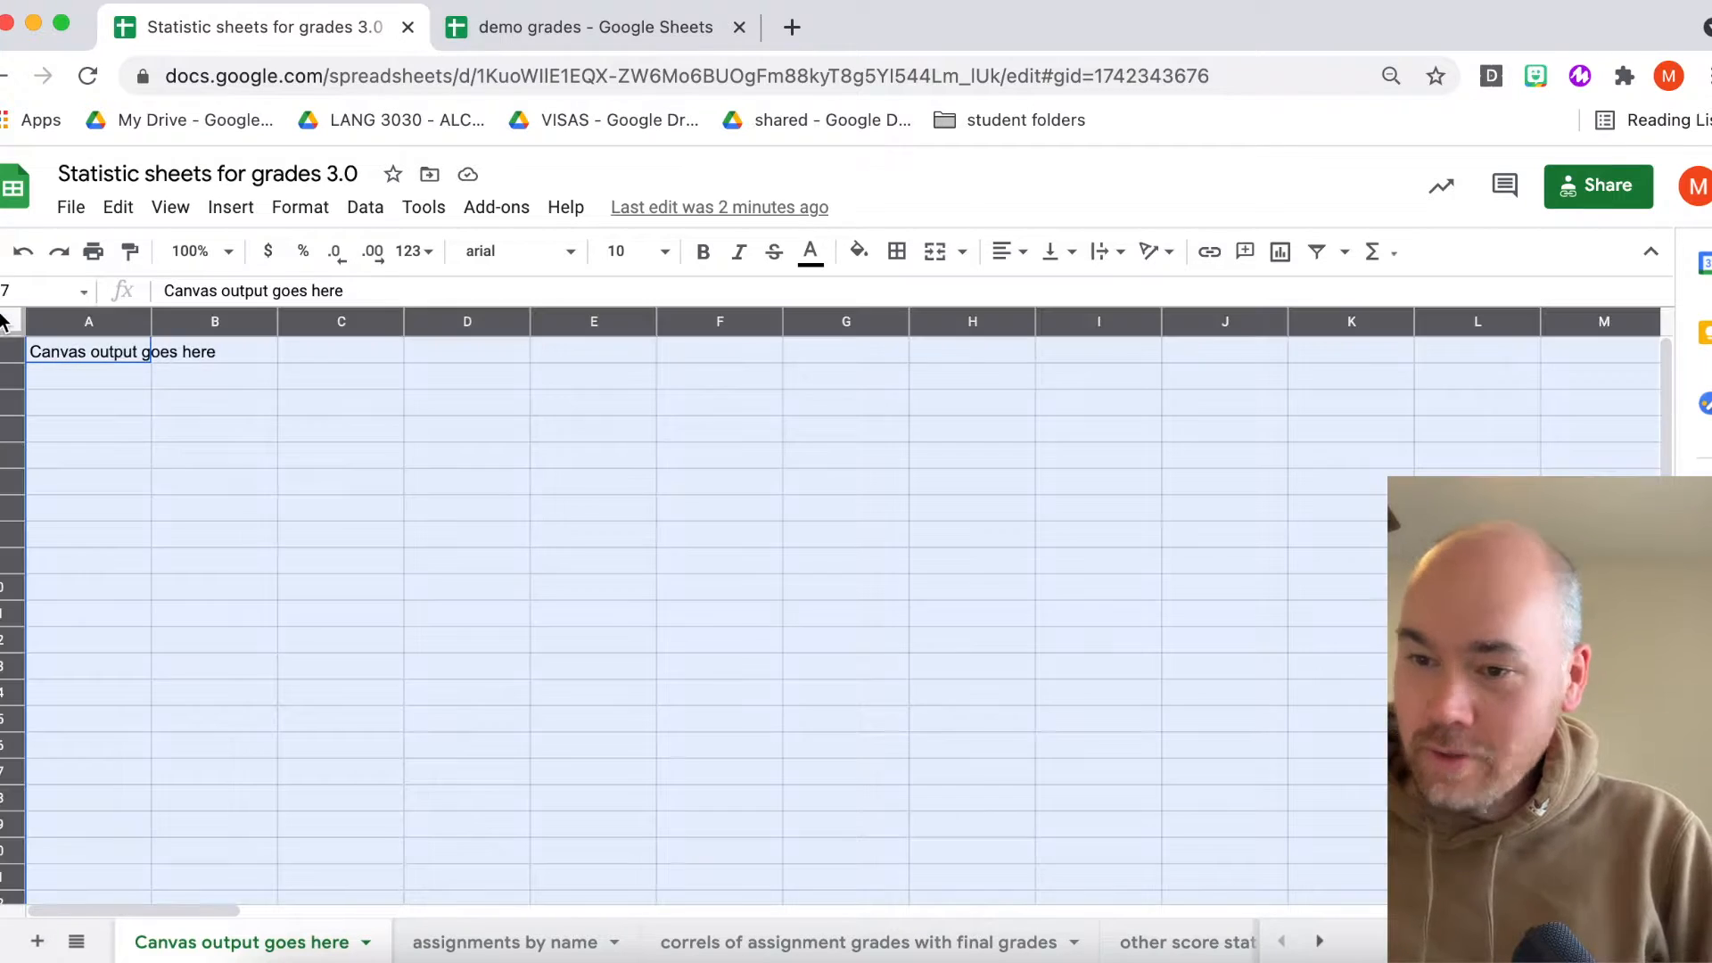
left_click(98, 357)
left_click(121, 210)
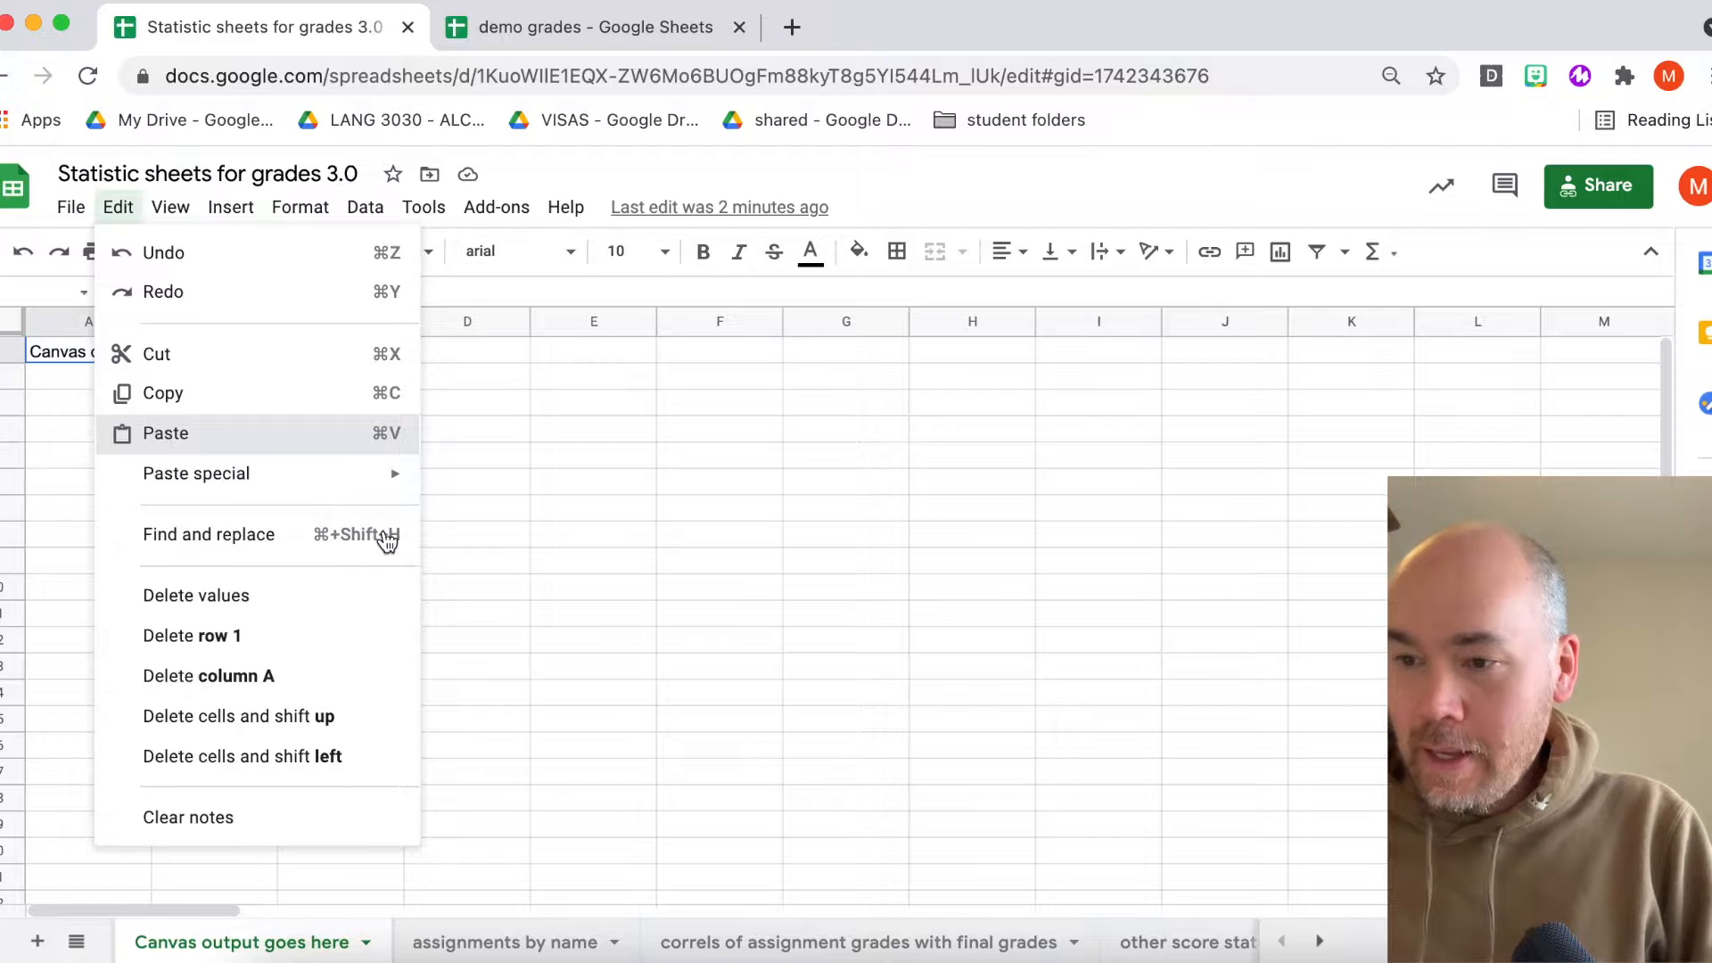
key("super+v")
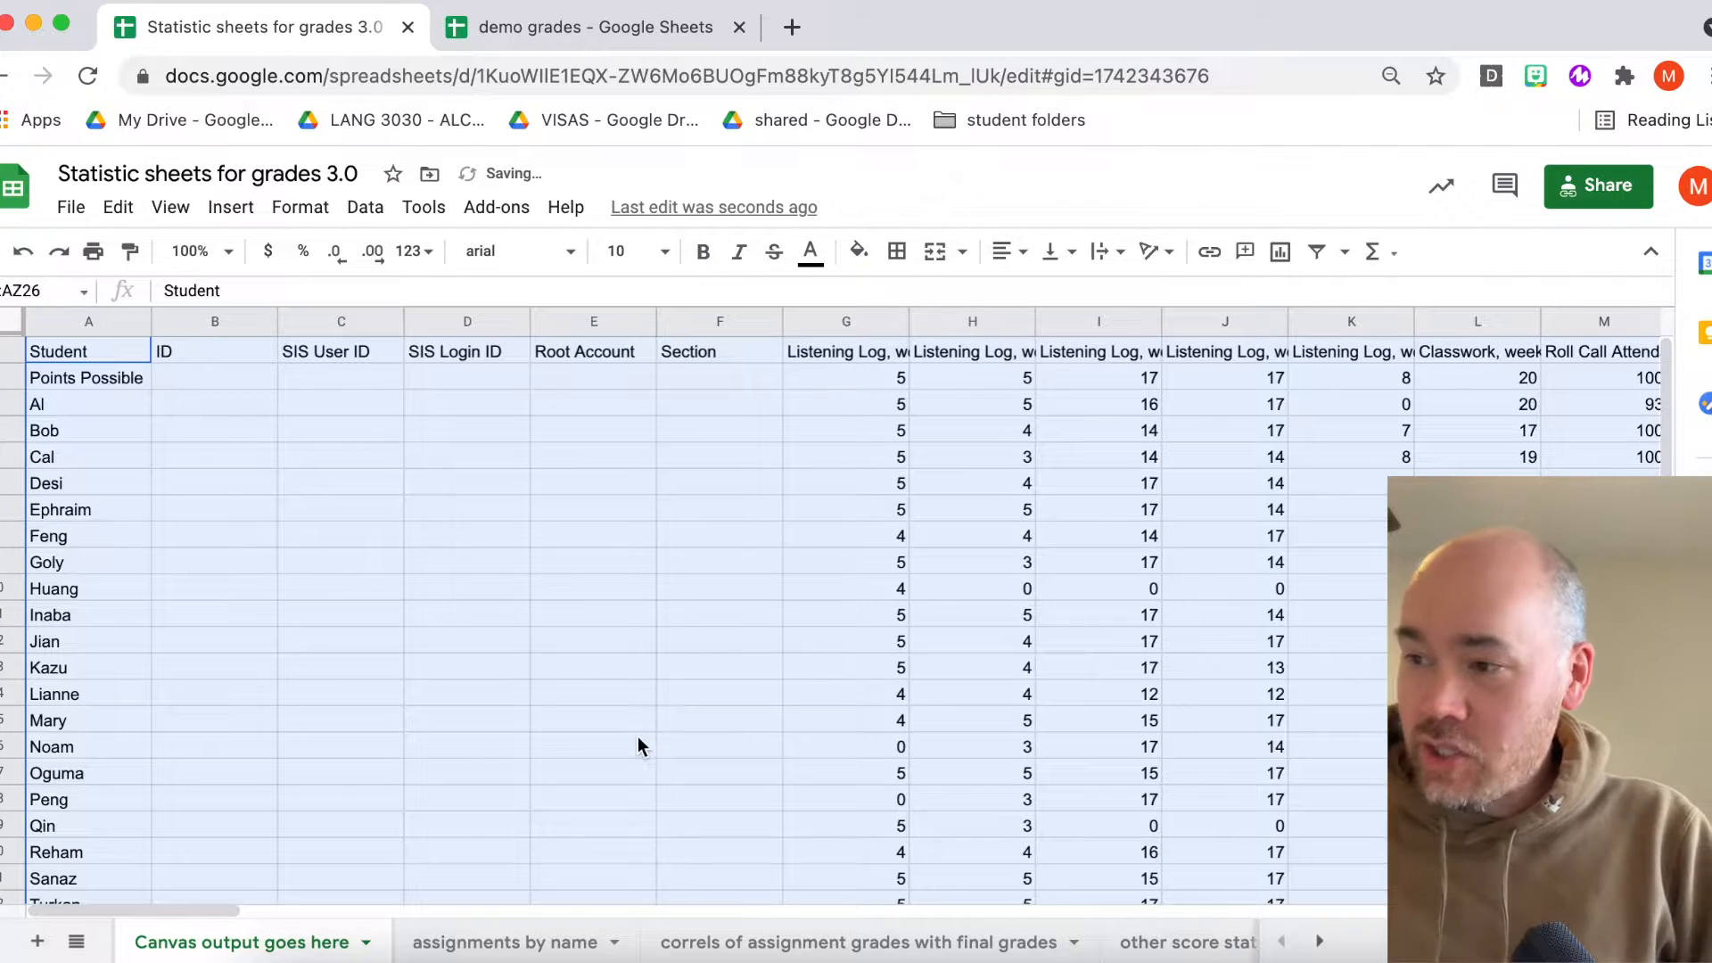
- Open the cleaned up sheet to review how the pasted grades are reorganized
left_click(1122, 533)
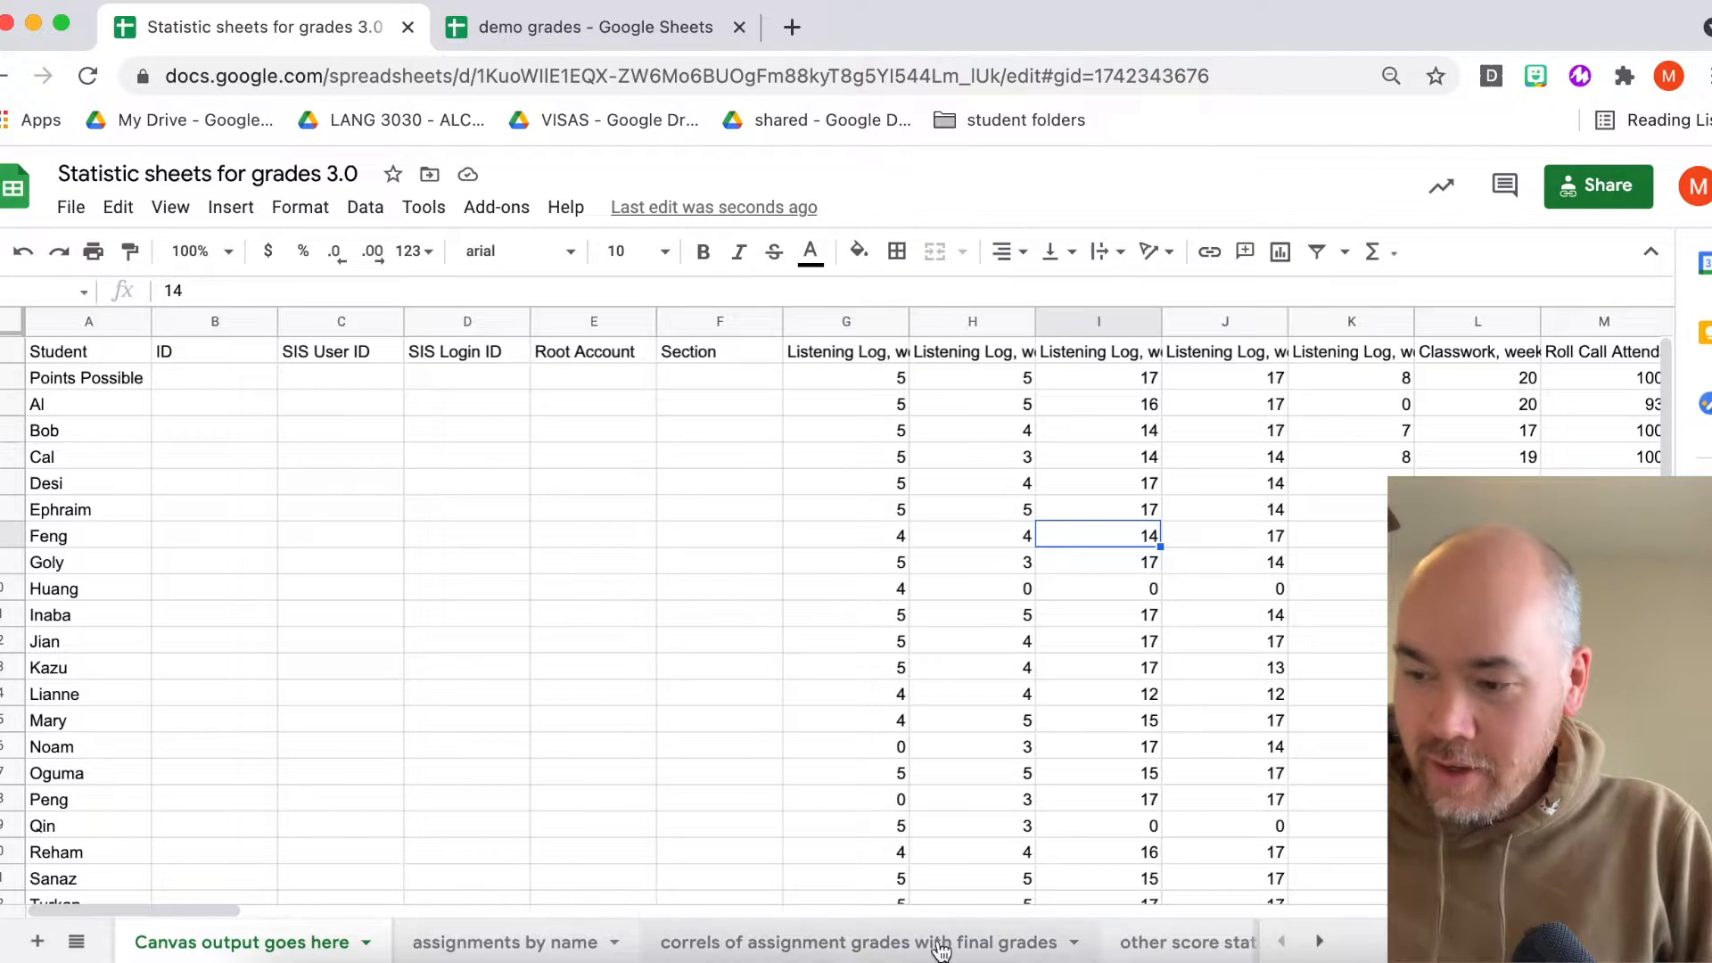
scroll(1151, 943, "right", 3)
scroll(1179, 949, "left", 3)
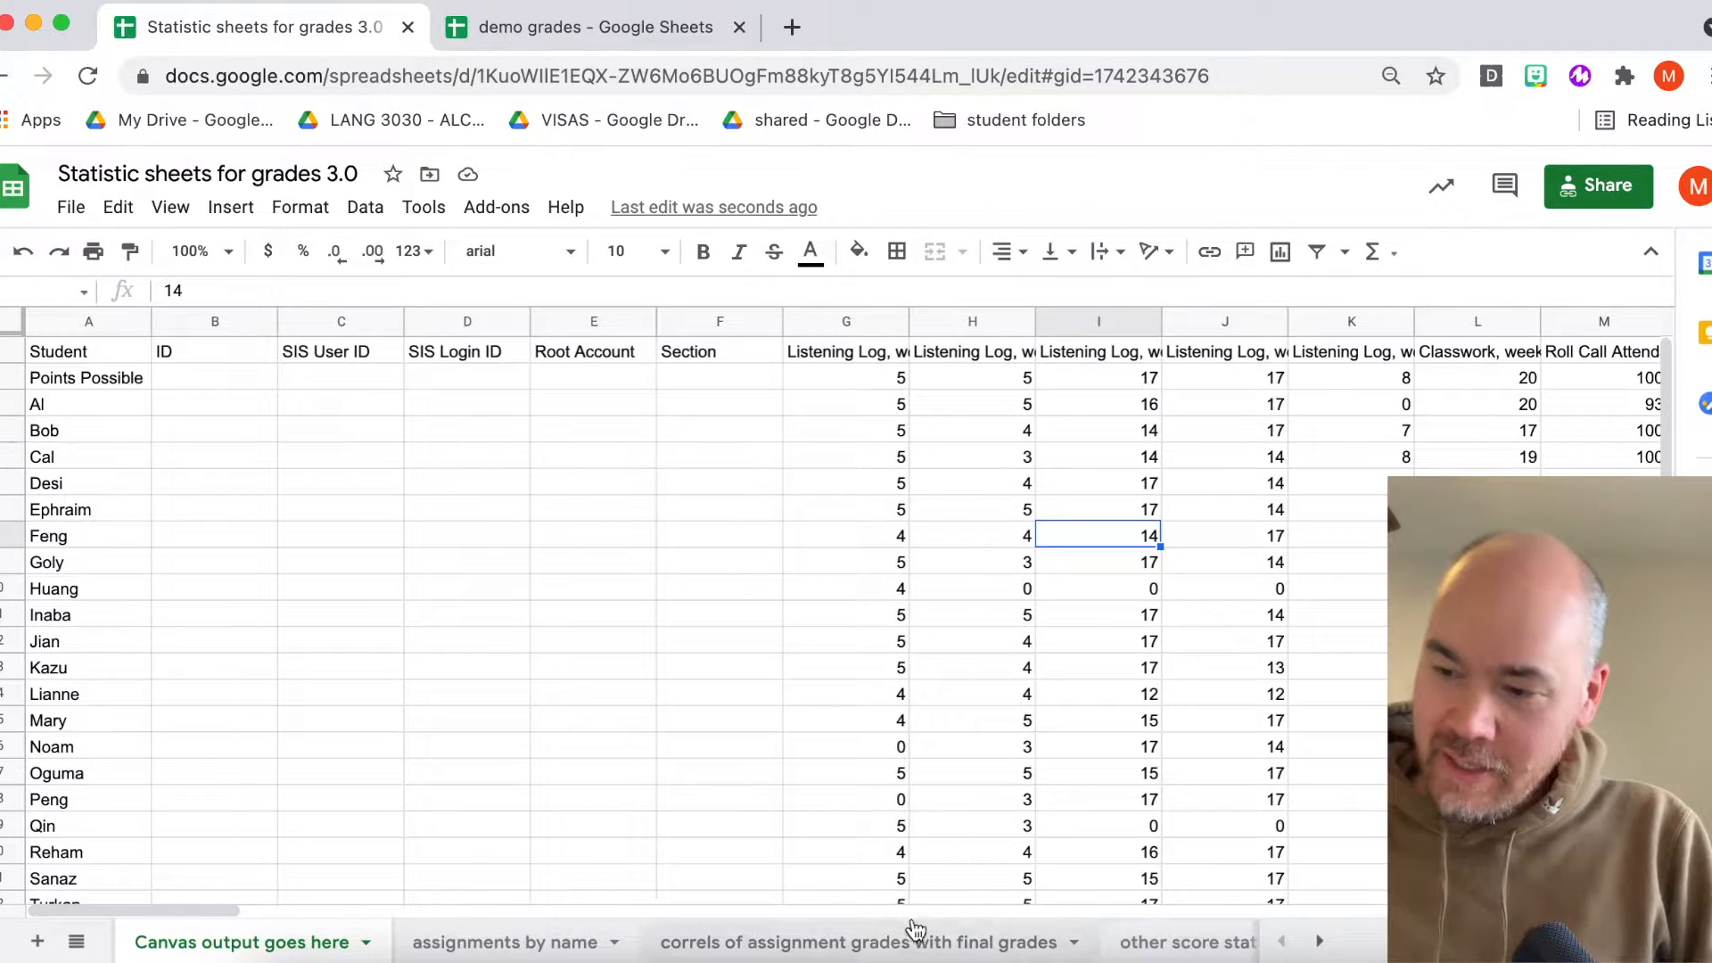
scroll(943, 945, "right", 3)
scroll(940, 943, "left", 2)
scroll(942, 943, "right", 2)
scroll(803, 943, "left", 2)
scroll(579, 942, "left", 2)
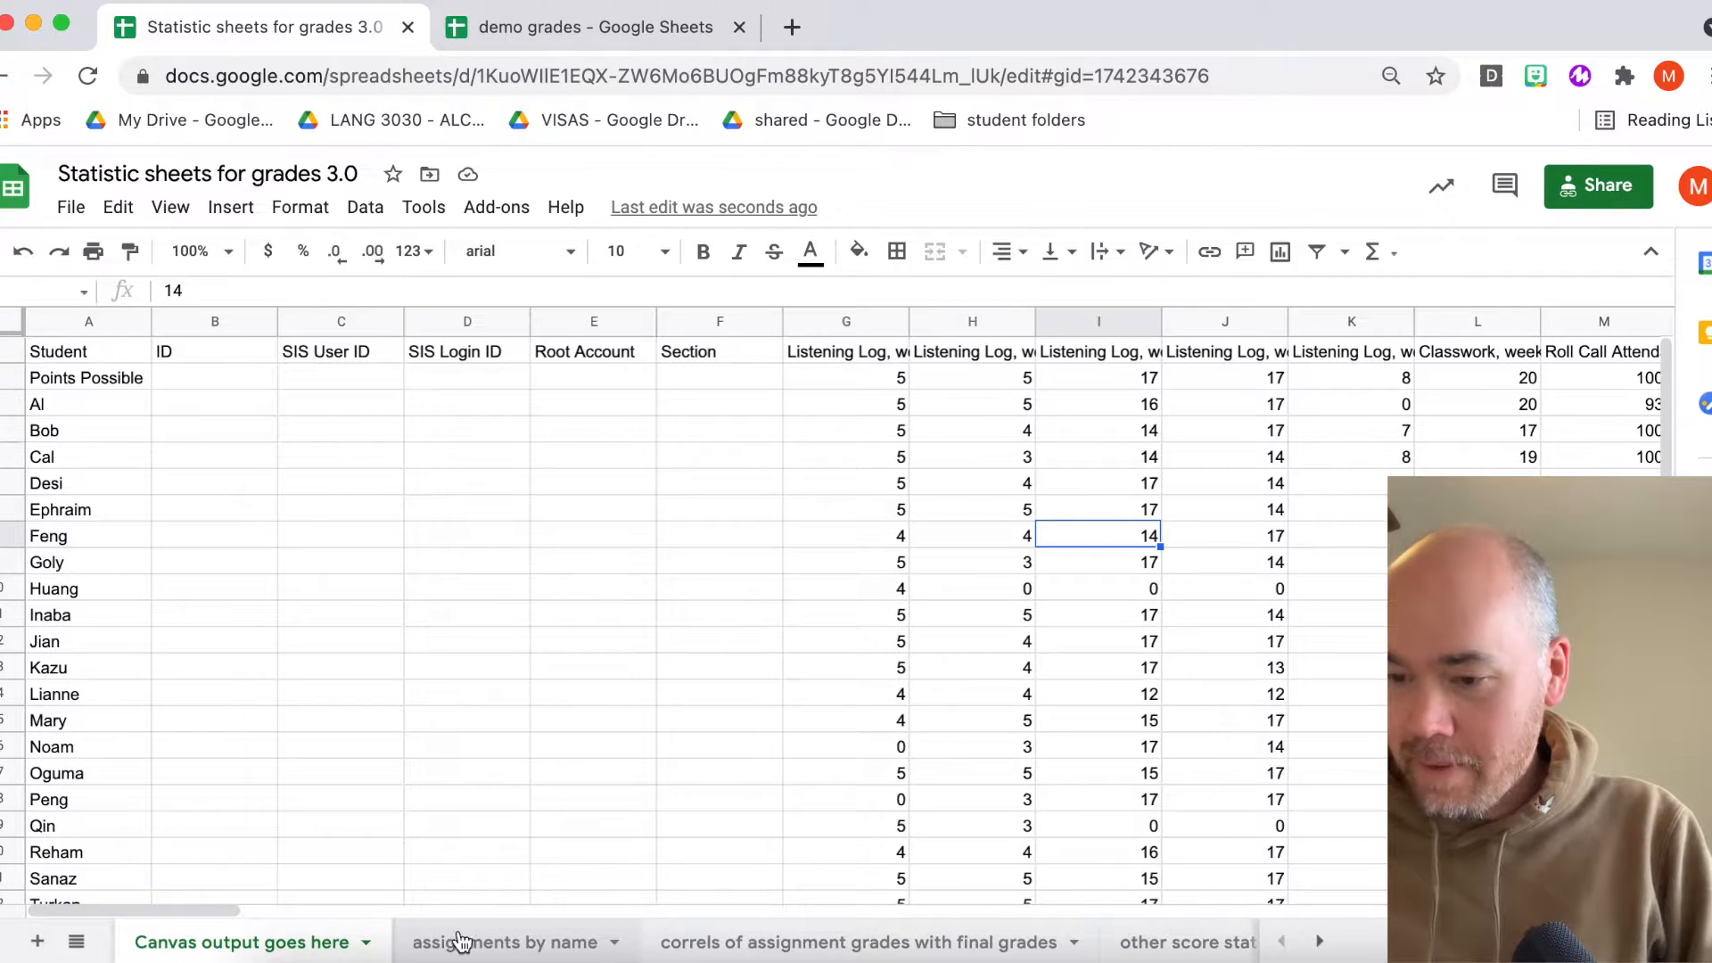
scroll(508, 946, "right", 2)
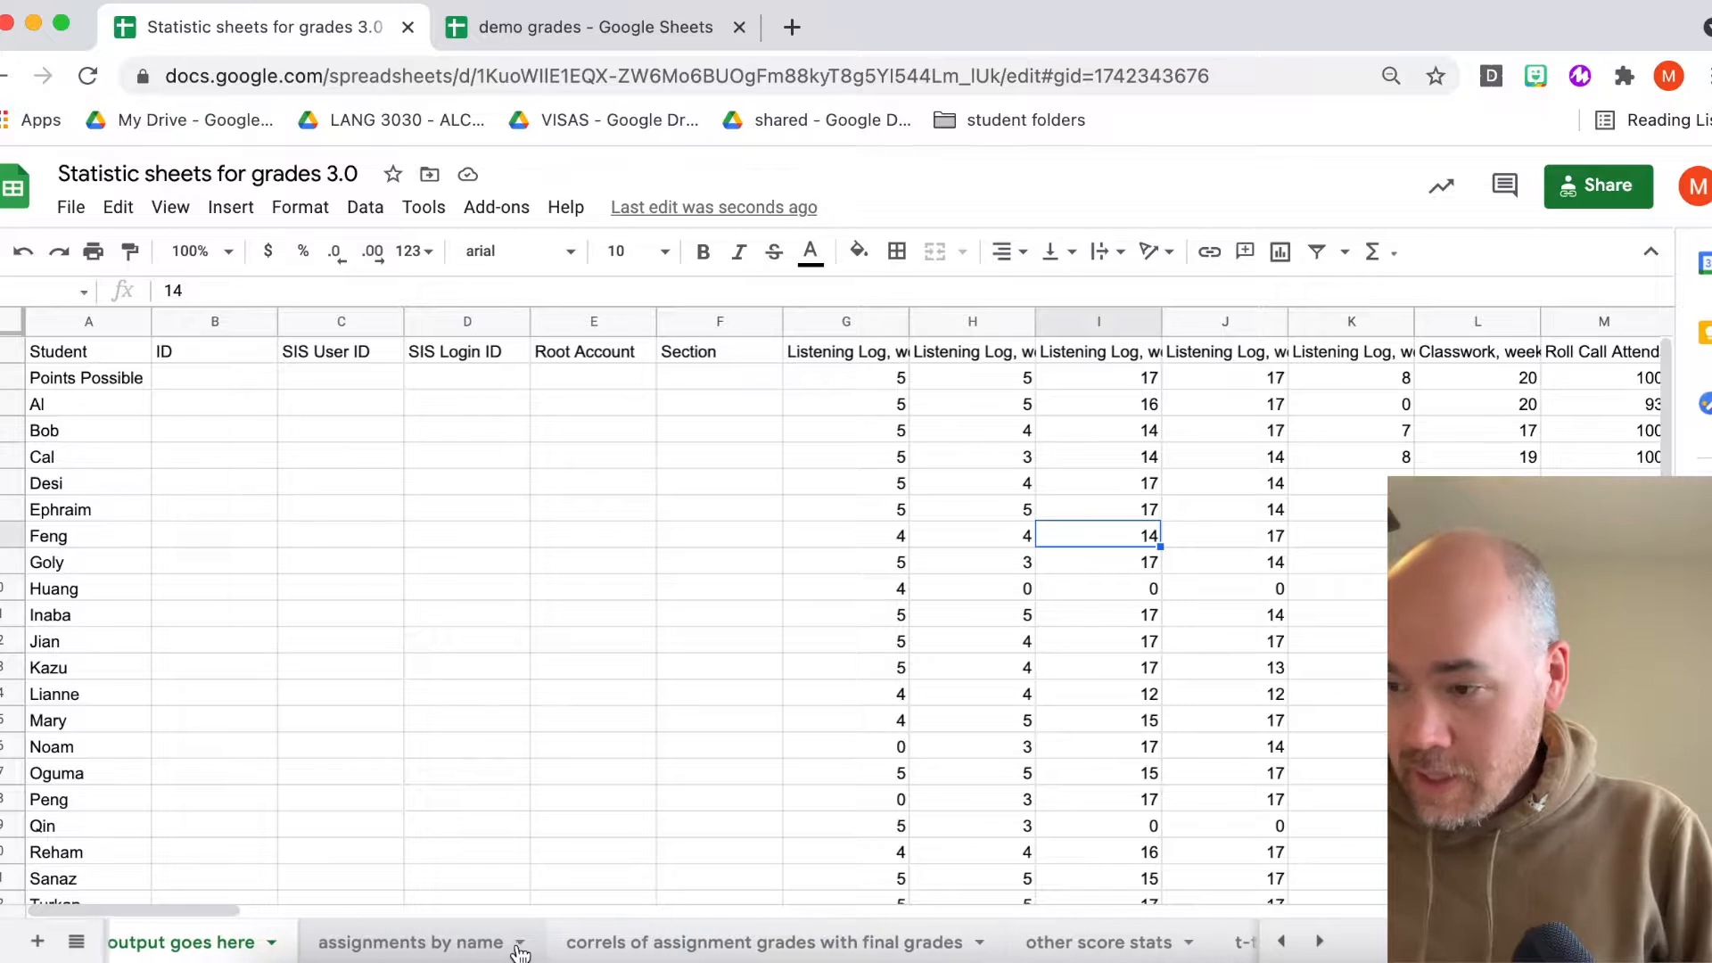
scroll(508, 946, "left", 2)
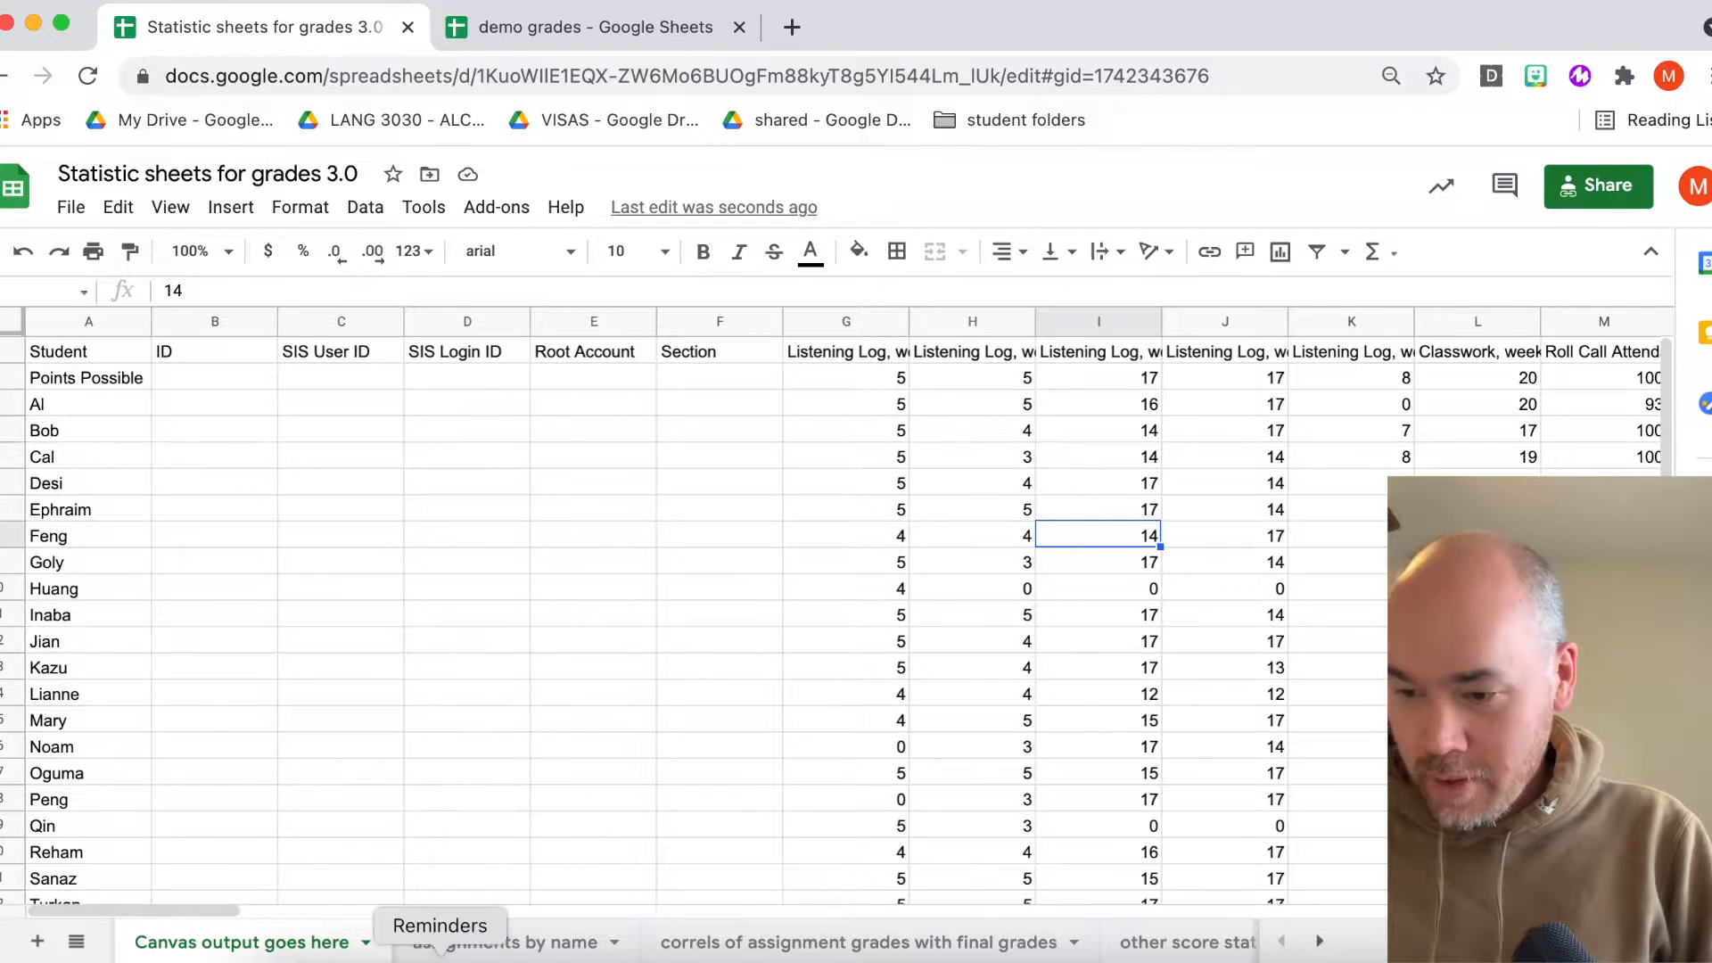
scroll(506, 939, "right", 2)
scroll(506, 939, "right", 2)
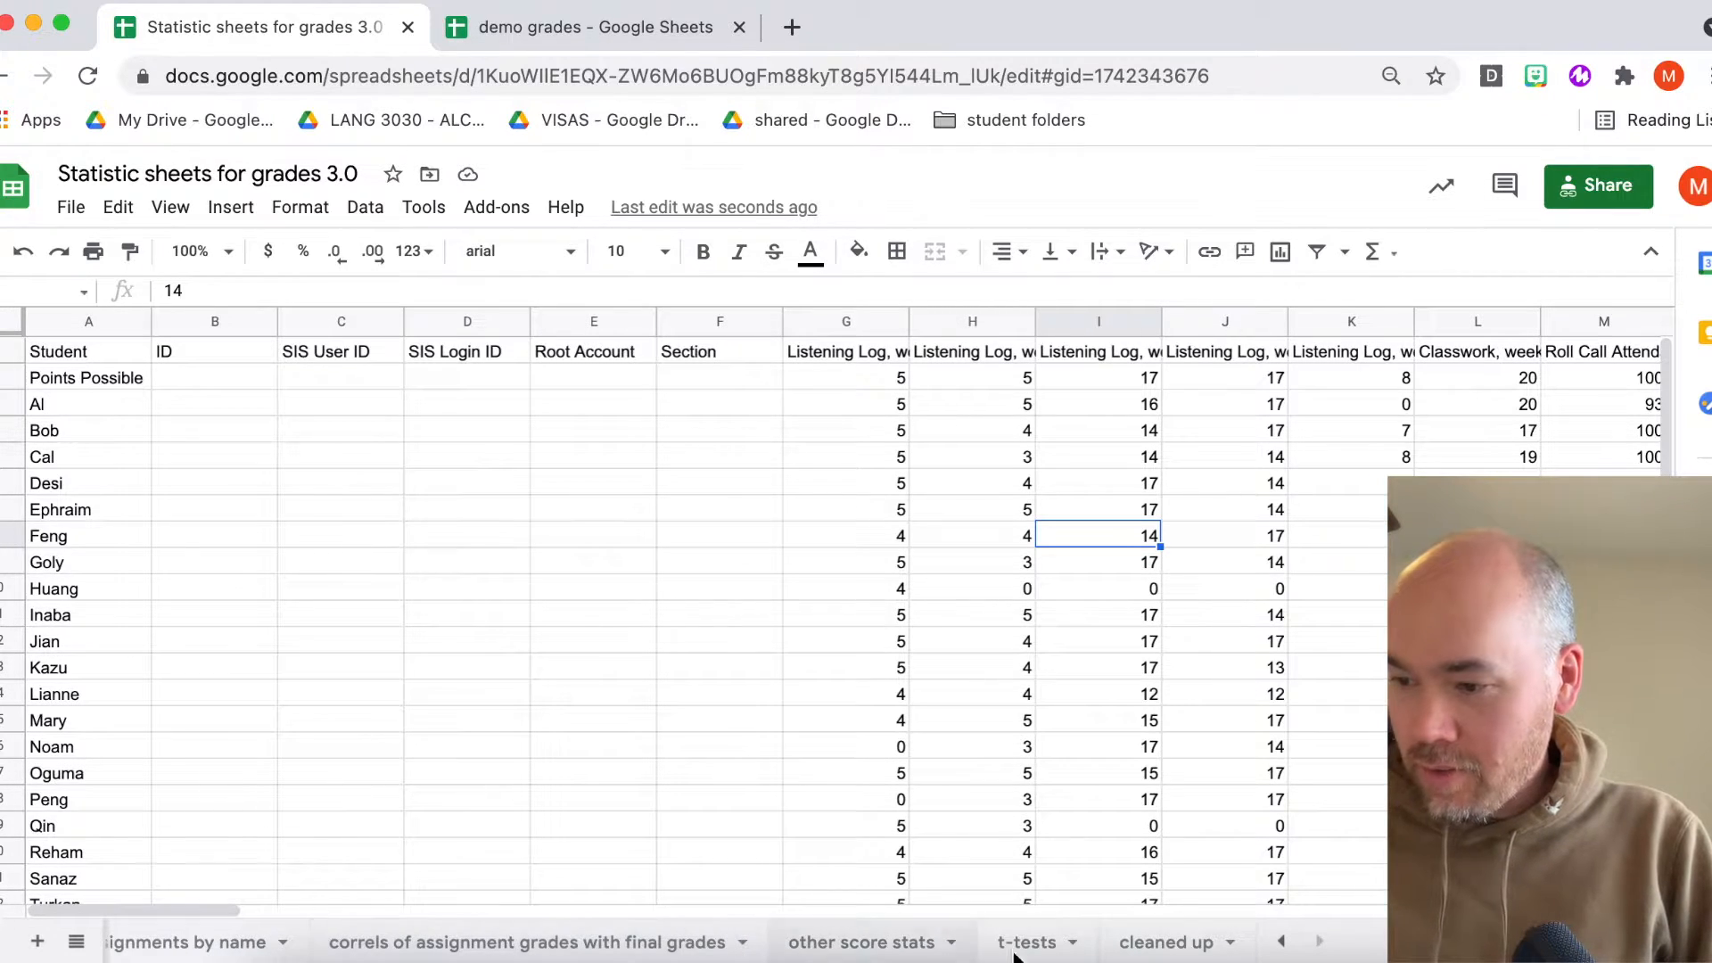
left_click(1168, 941)
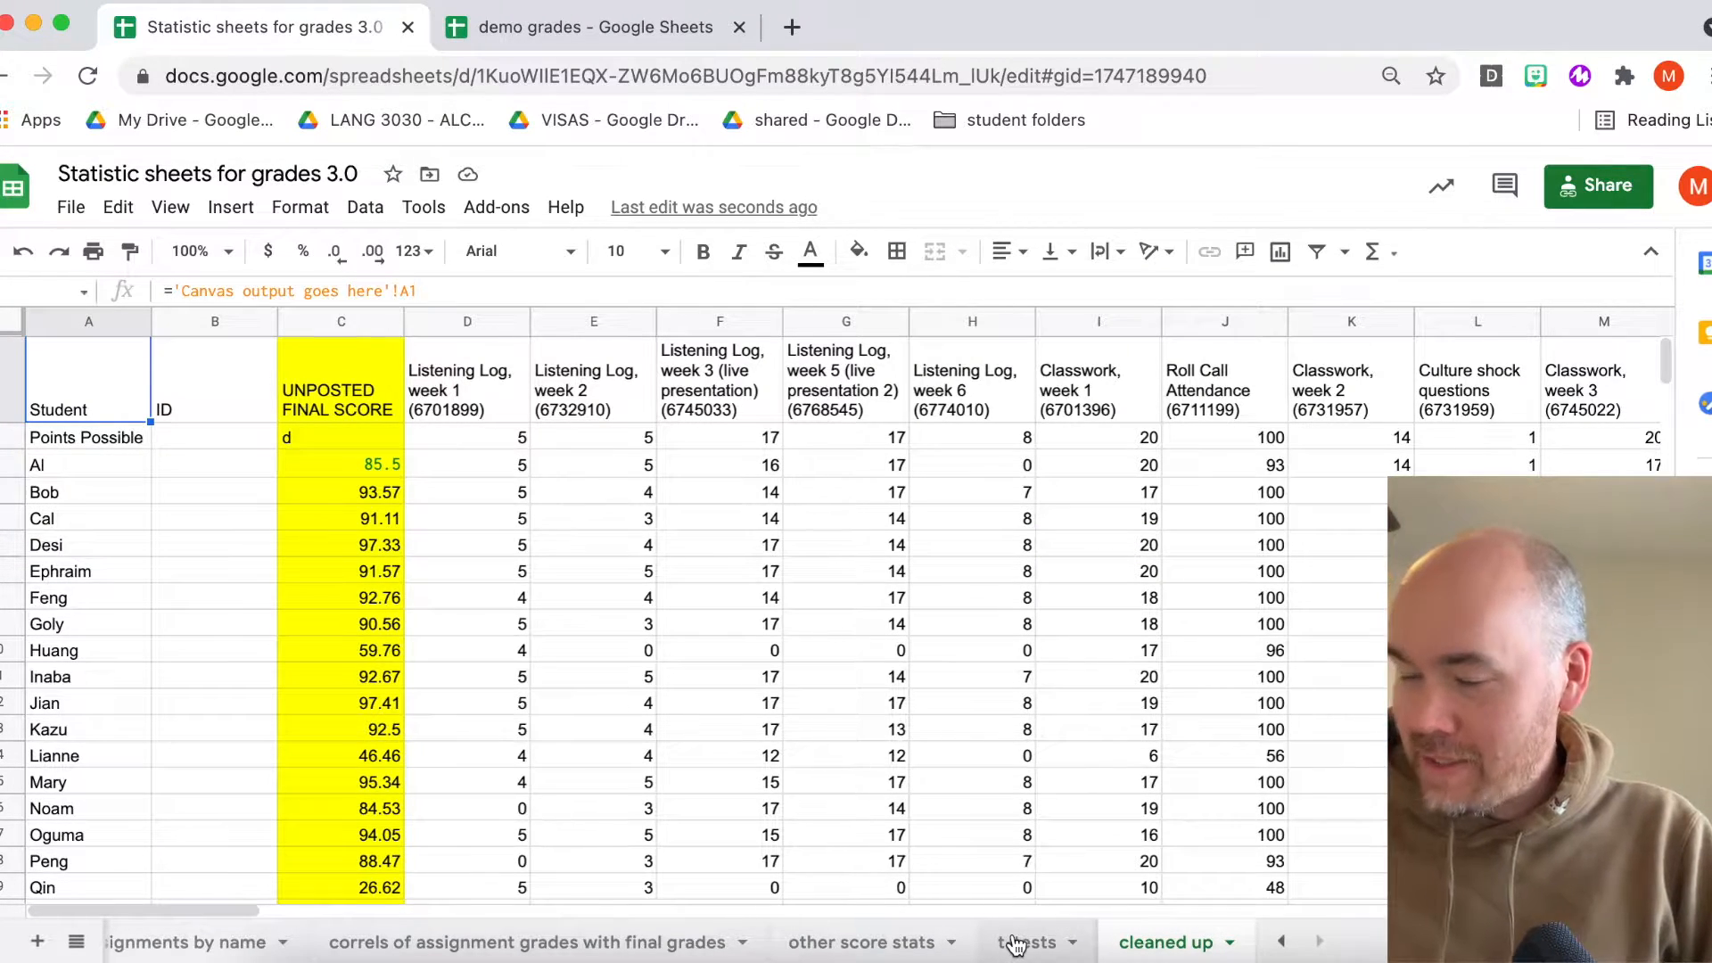
- Open the correls of assignment grades with final grades sheet to review the computed statistics
scroll(1017, 945, "left", 5)
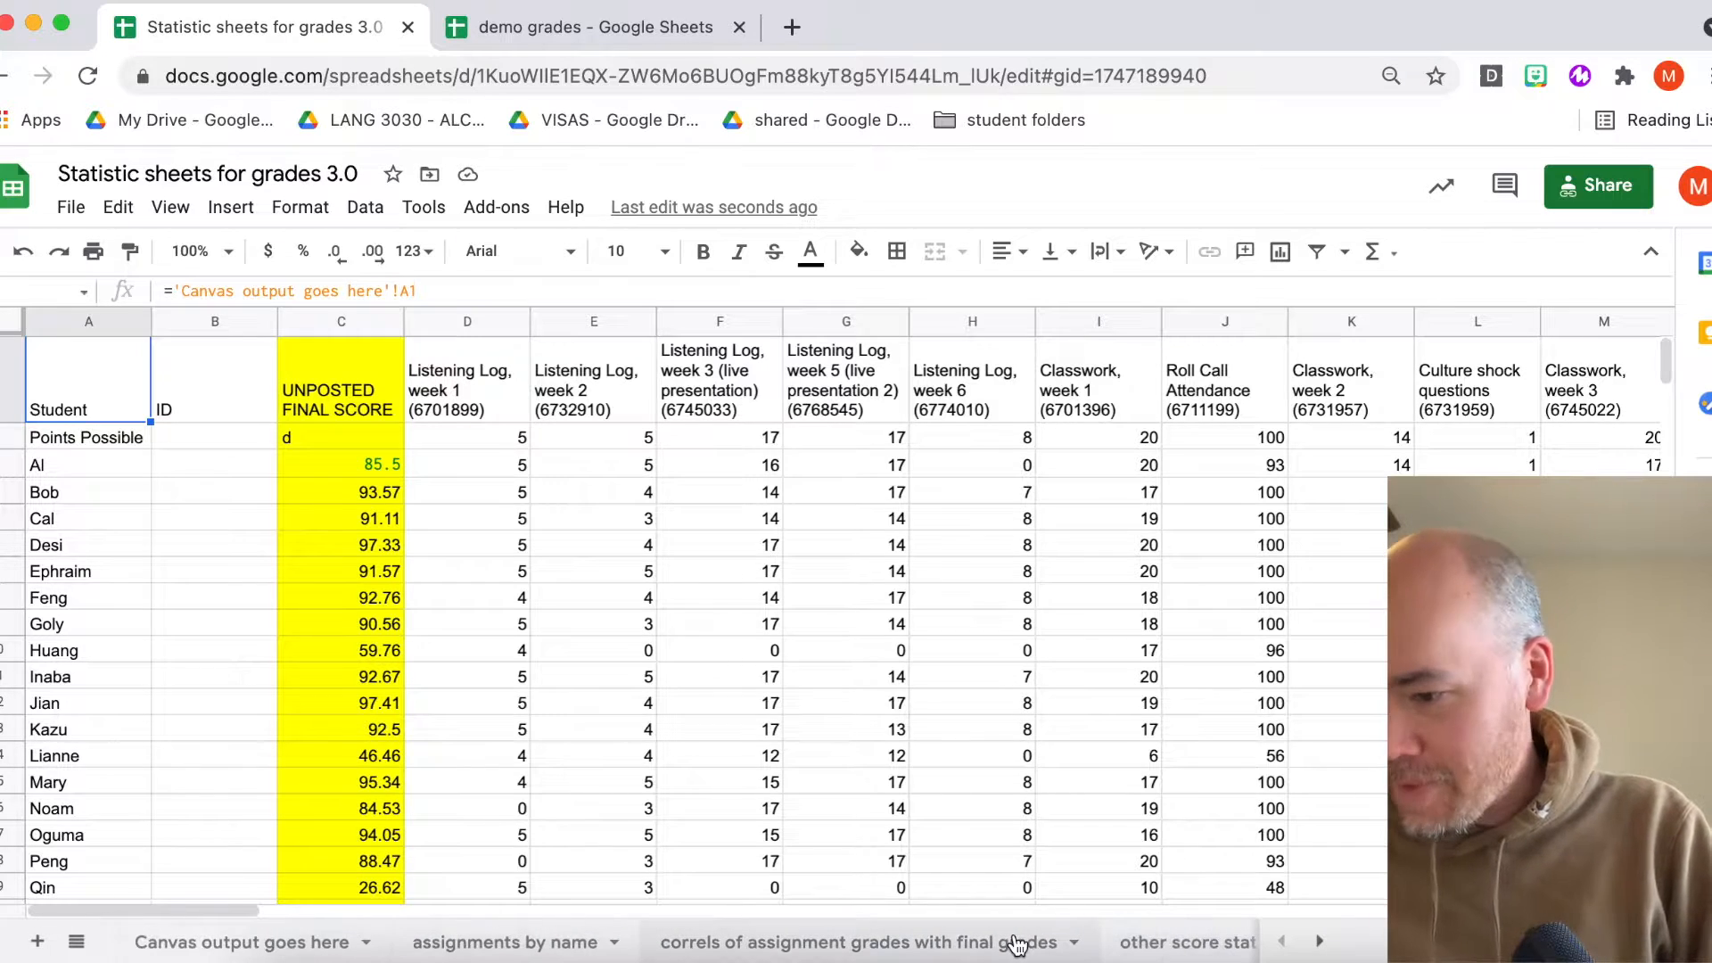
scroll(933, 941, "right", 3)
scroll(933, 941, "left", 3)
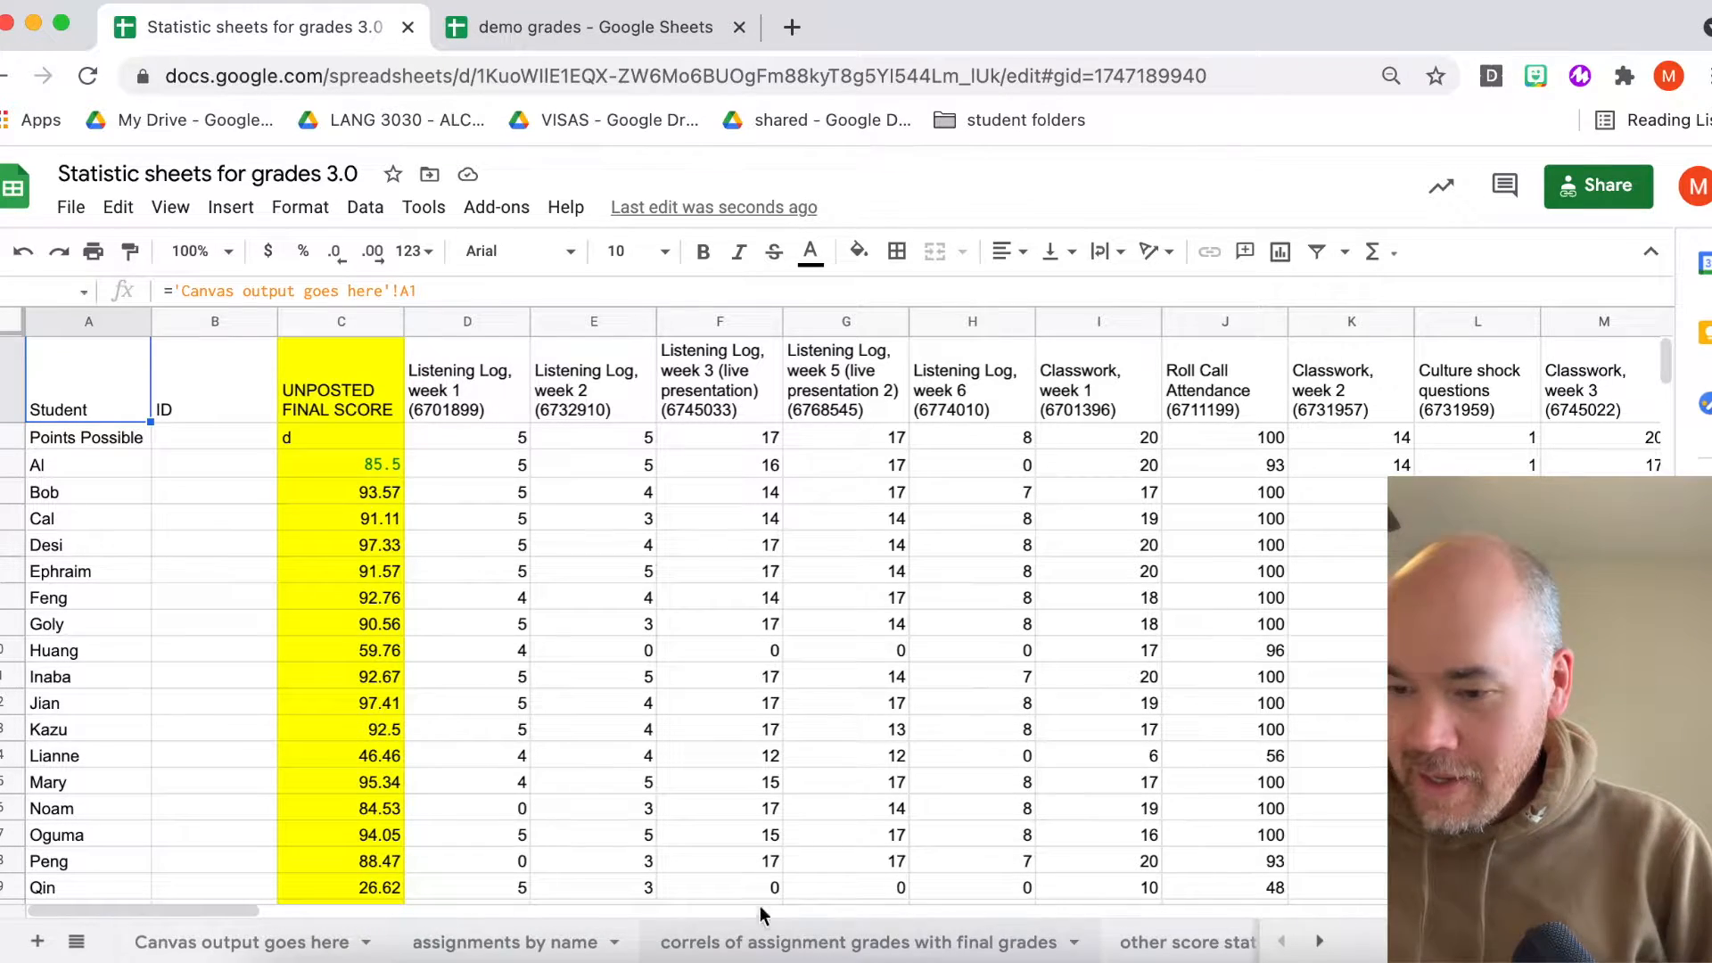
left_click(239, 938)
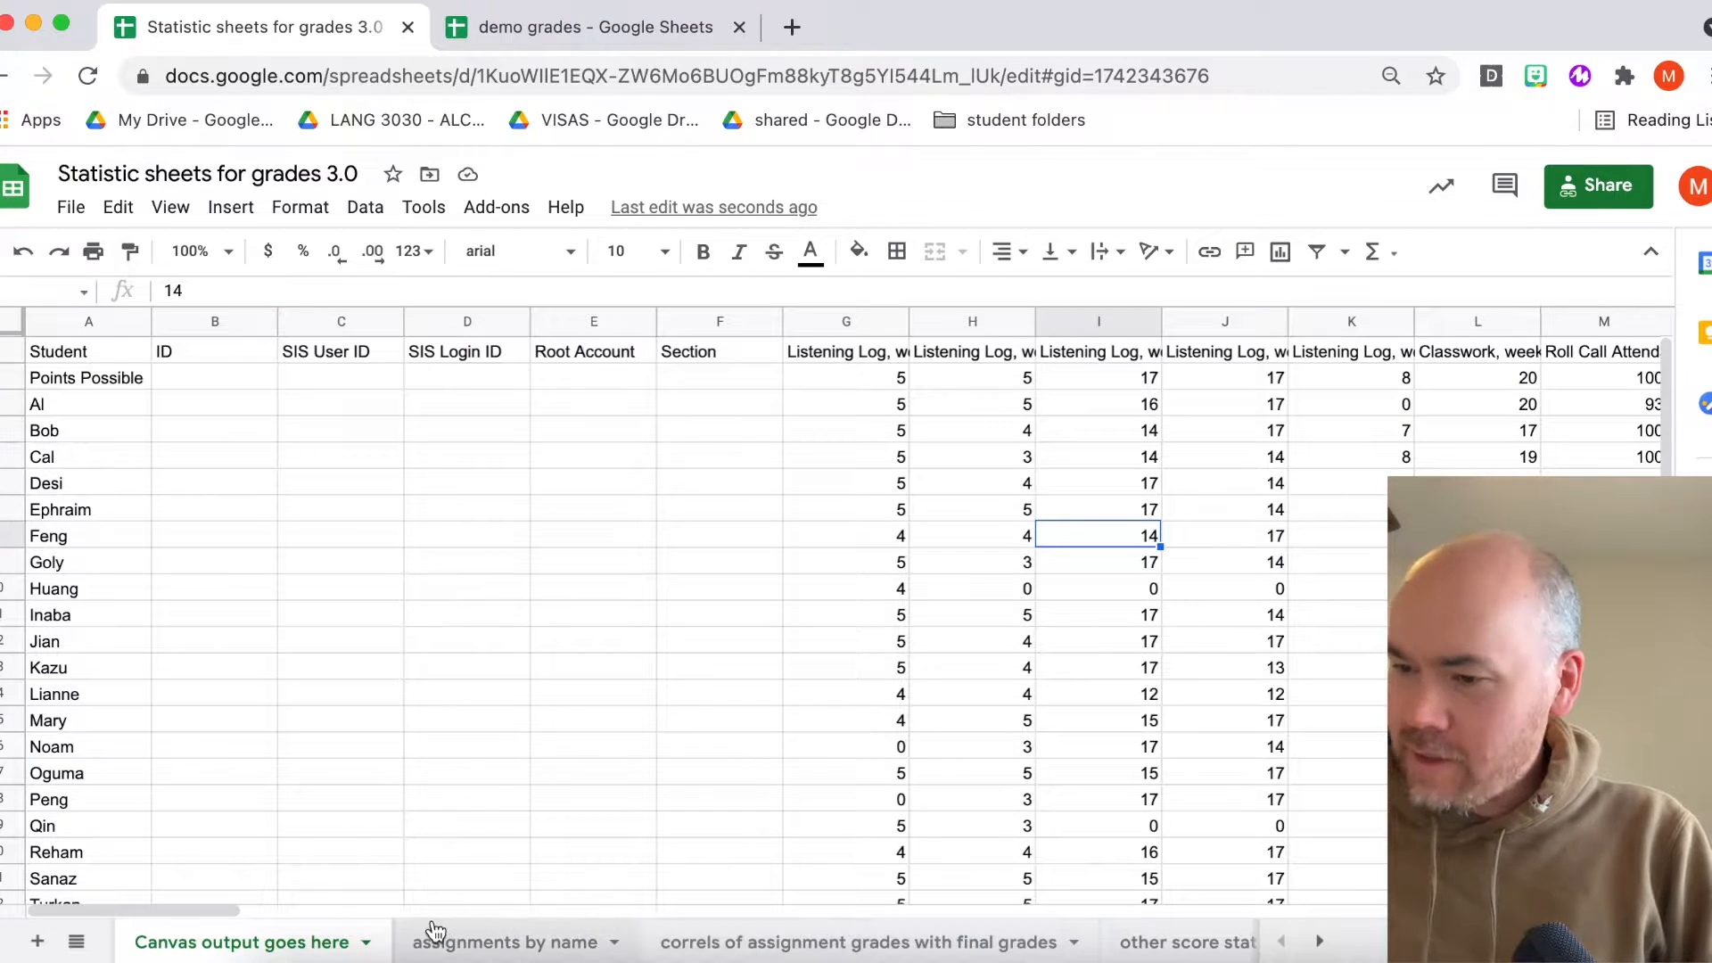
left_click(774, 942)
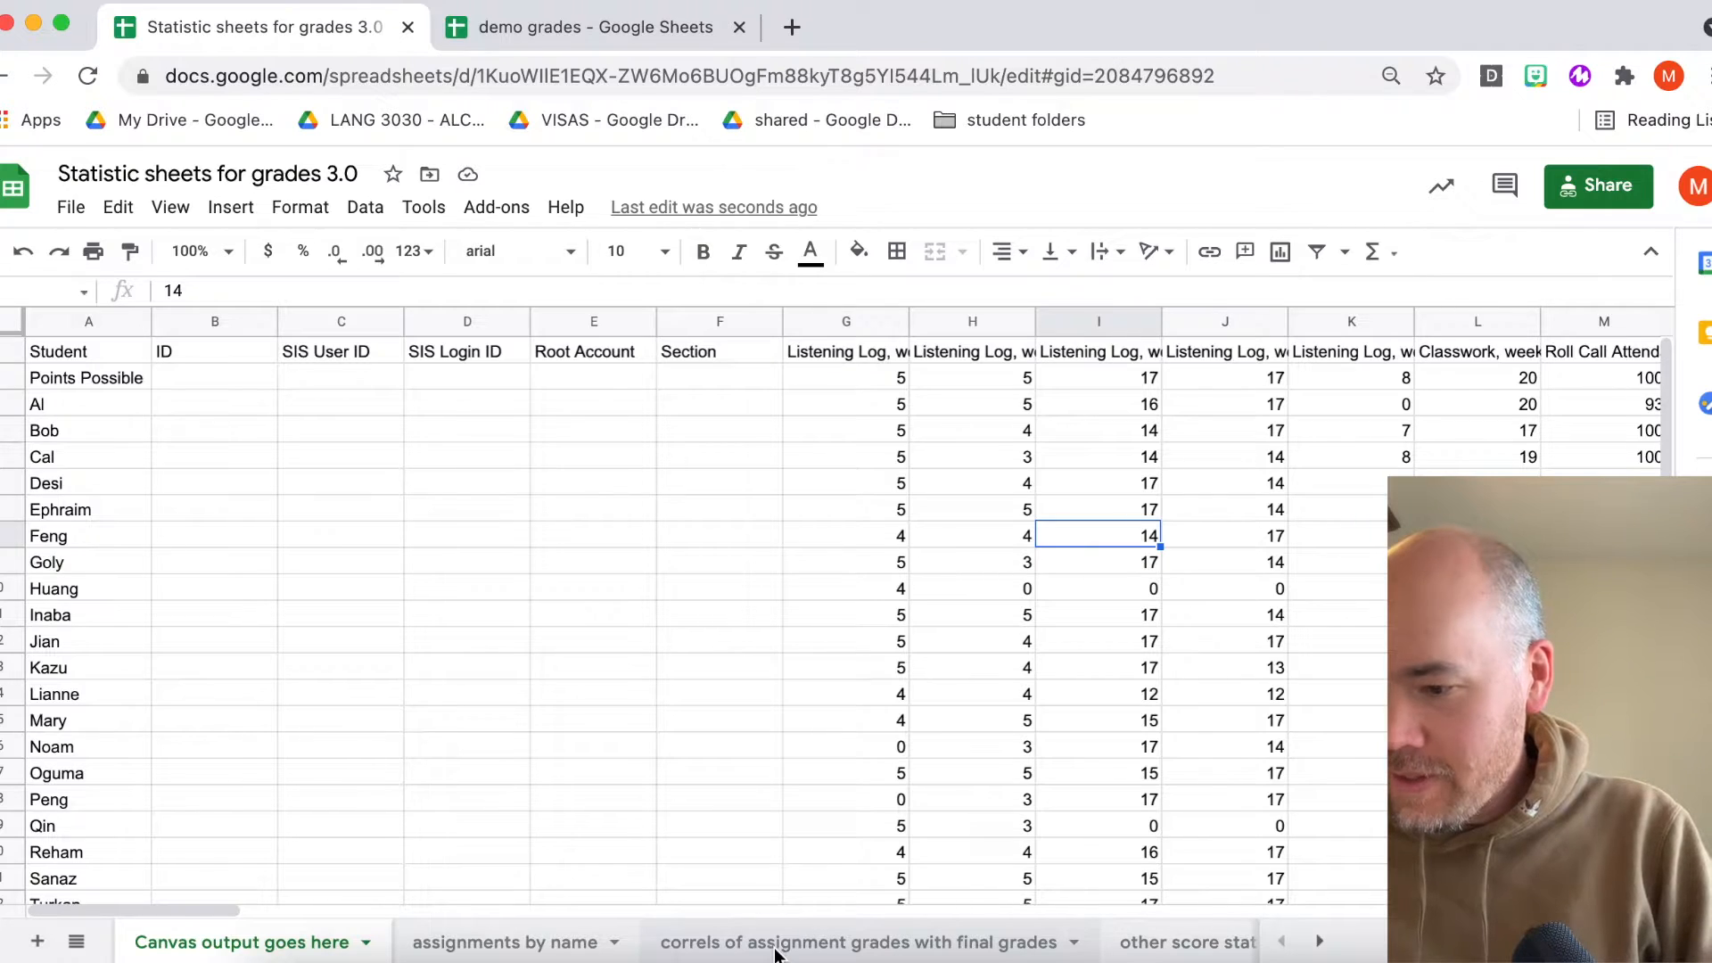
left_click(100, 415)
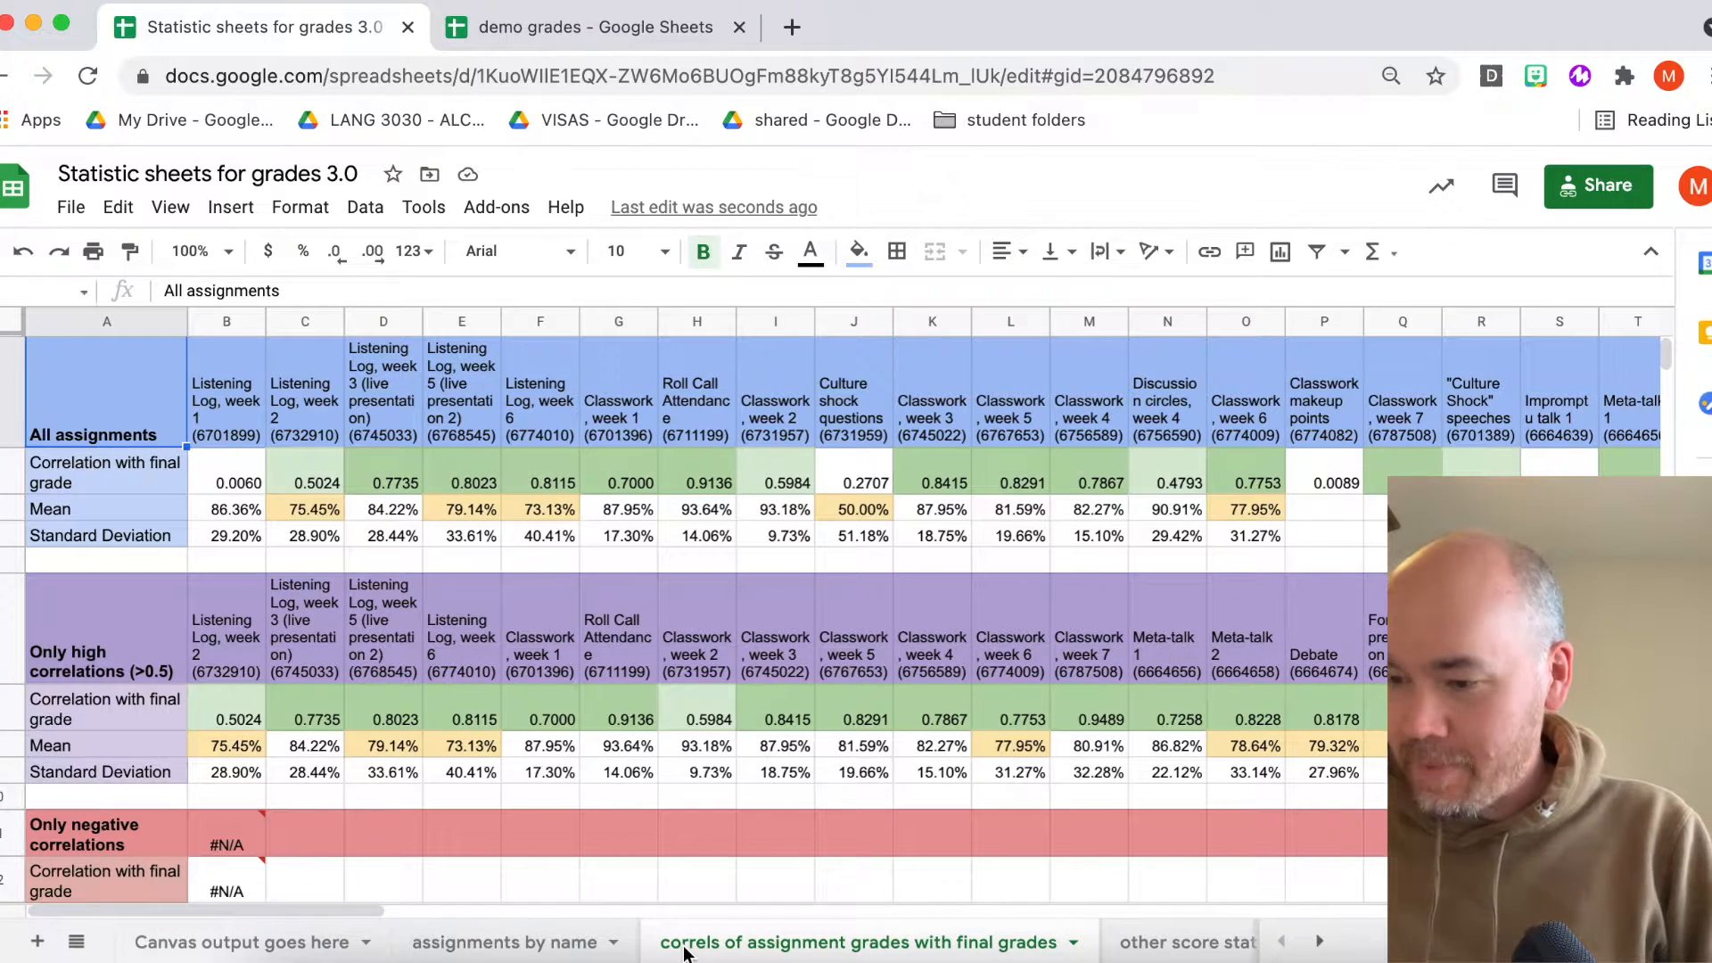
- Compare the assignment header formulas on the correlation sheet with the column headers in the Canvas output goes here sheet
left_click(213, 419)
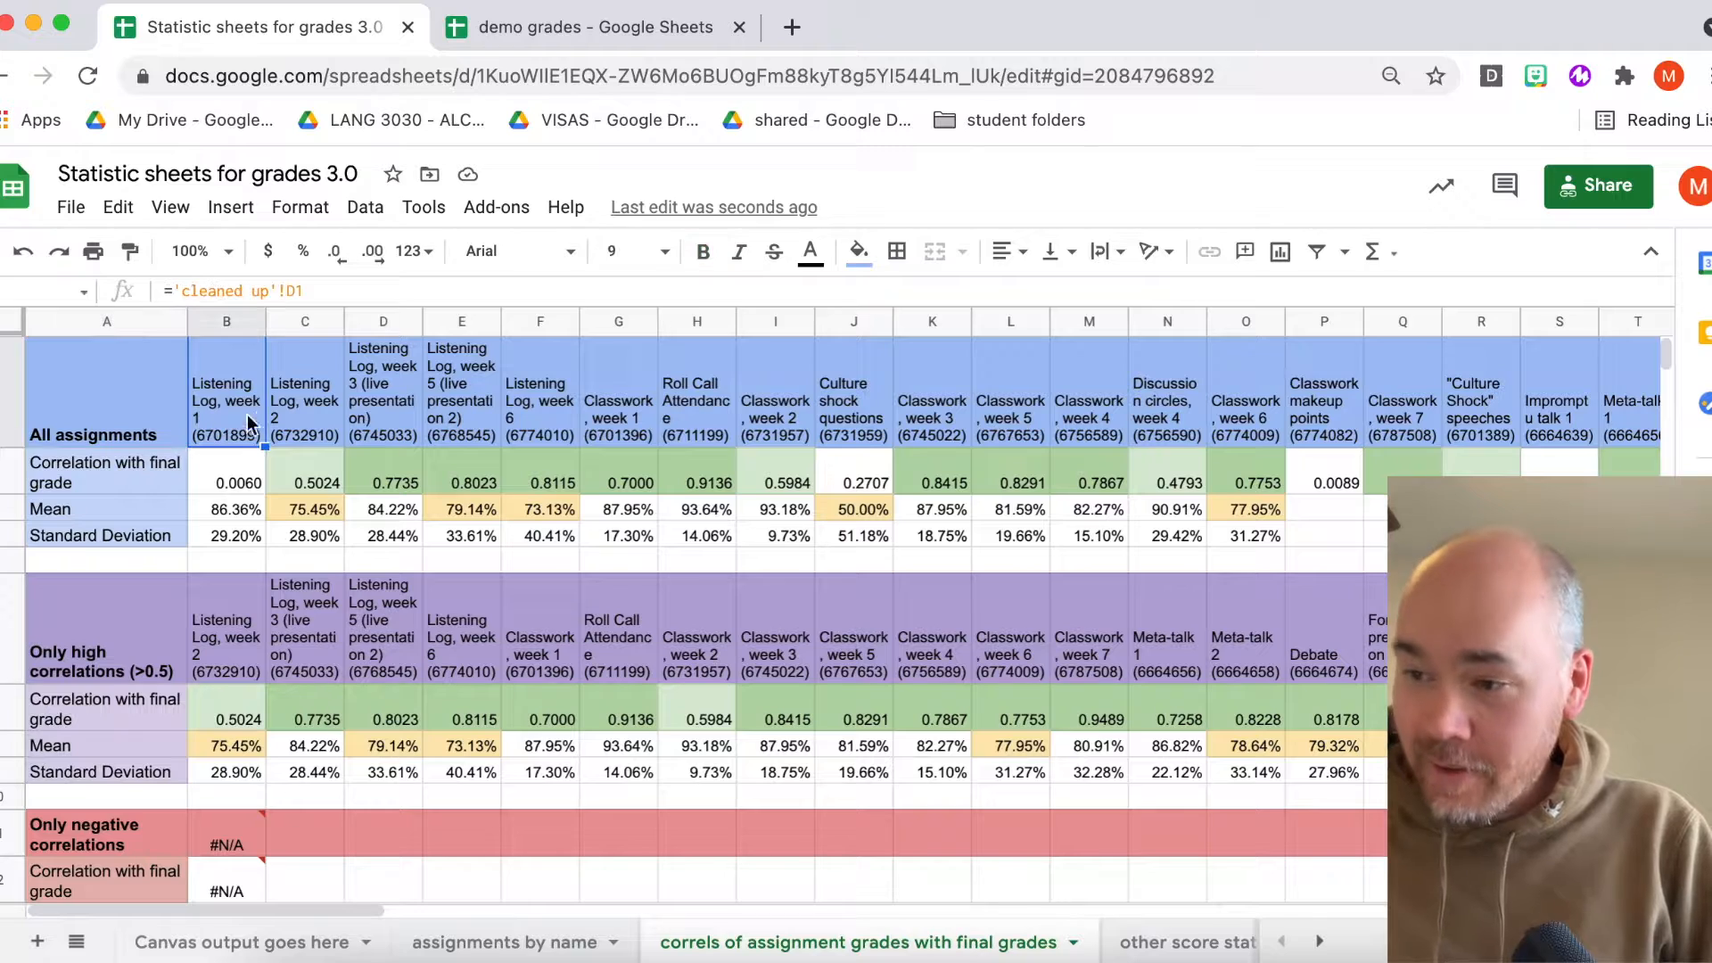
scroll(288, 415, "right", 10)
scroll(287, 414, "left", 10)
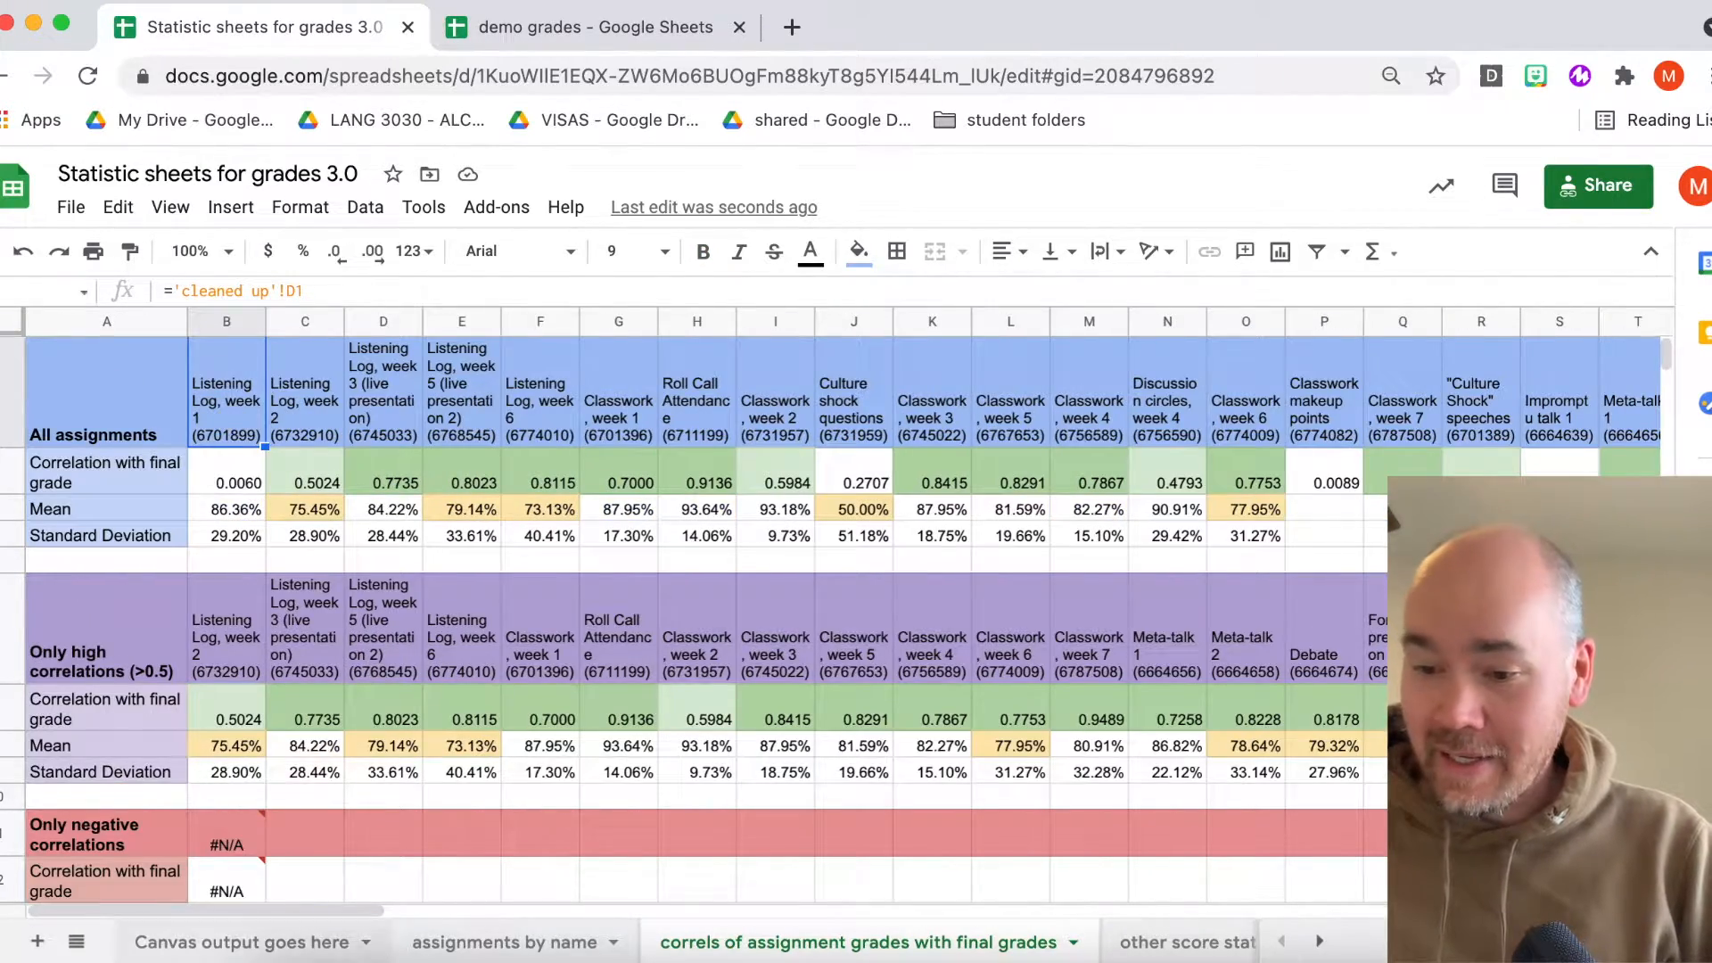
left_click(243, 948)
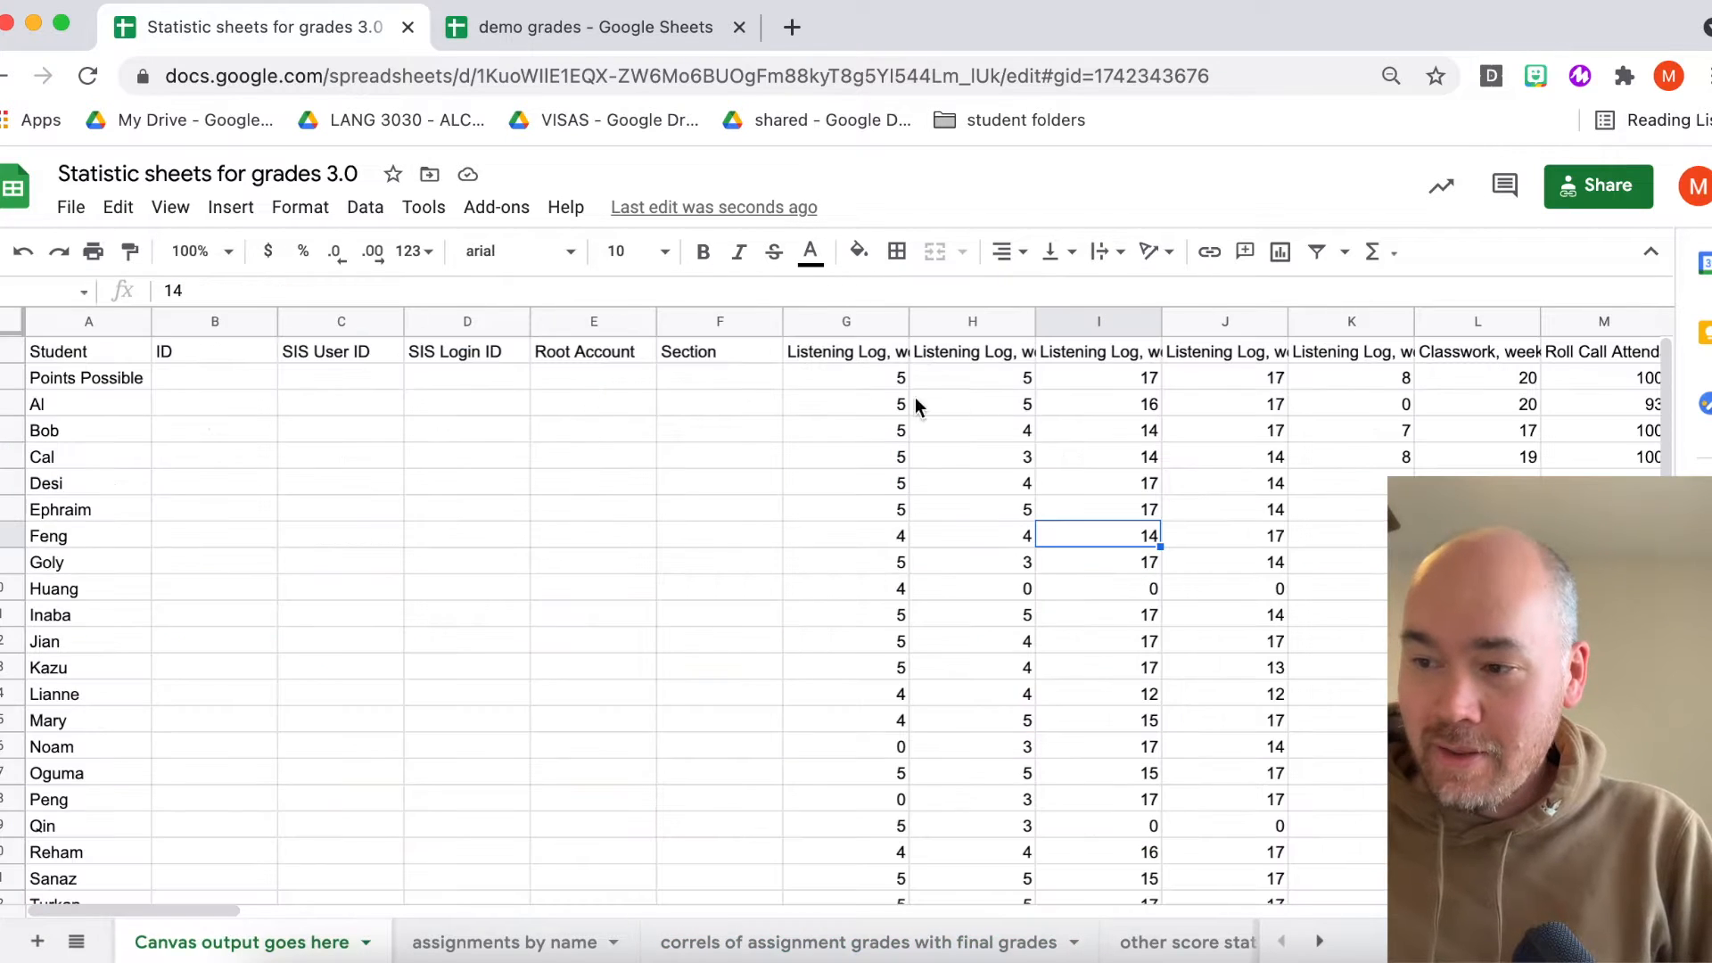
left_click(874, 355)
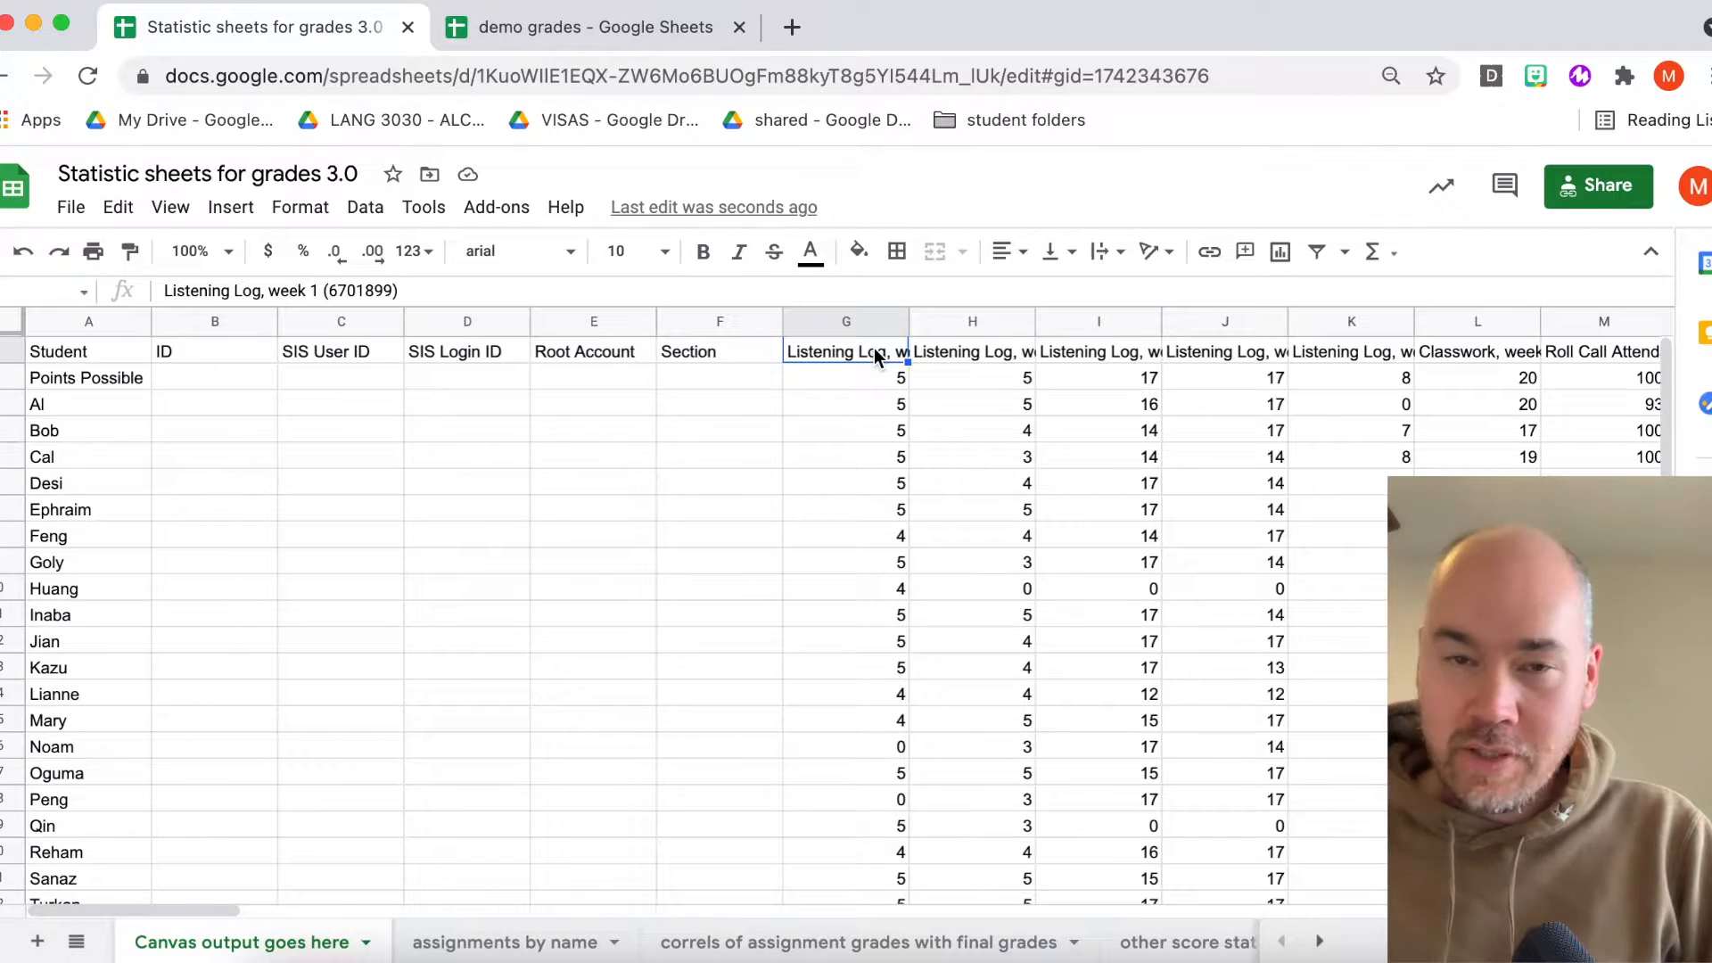
left_click(787, 951)
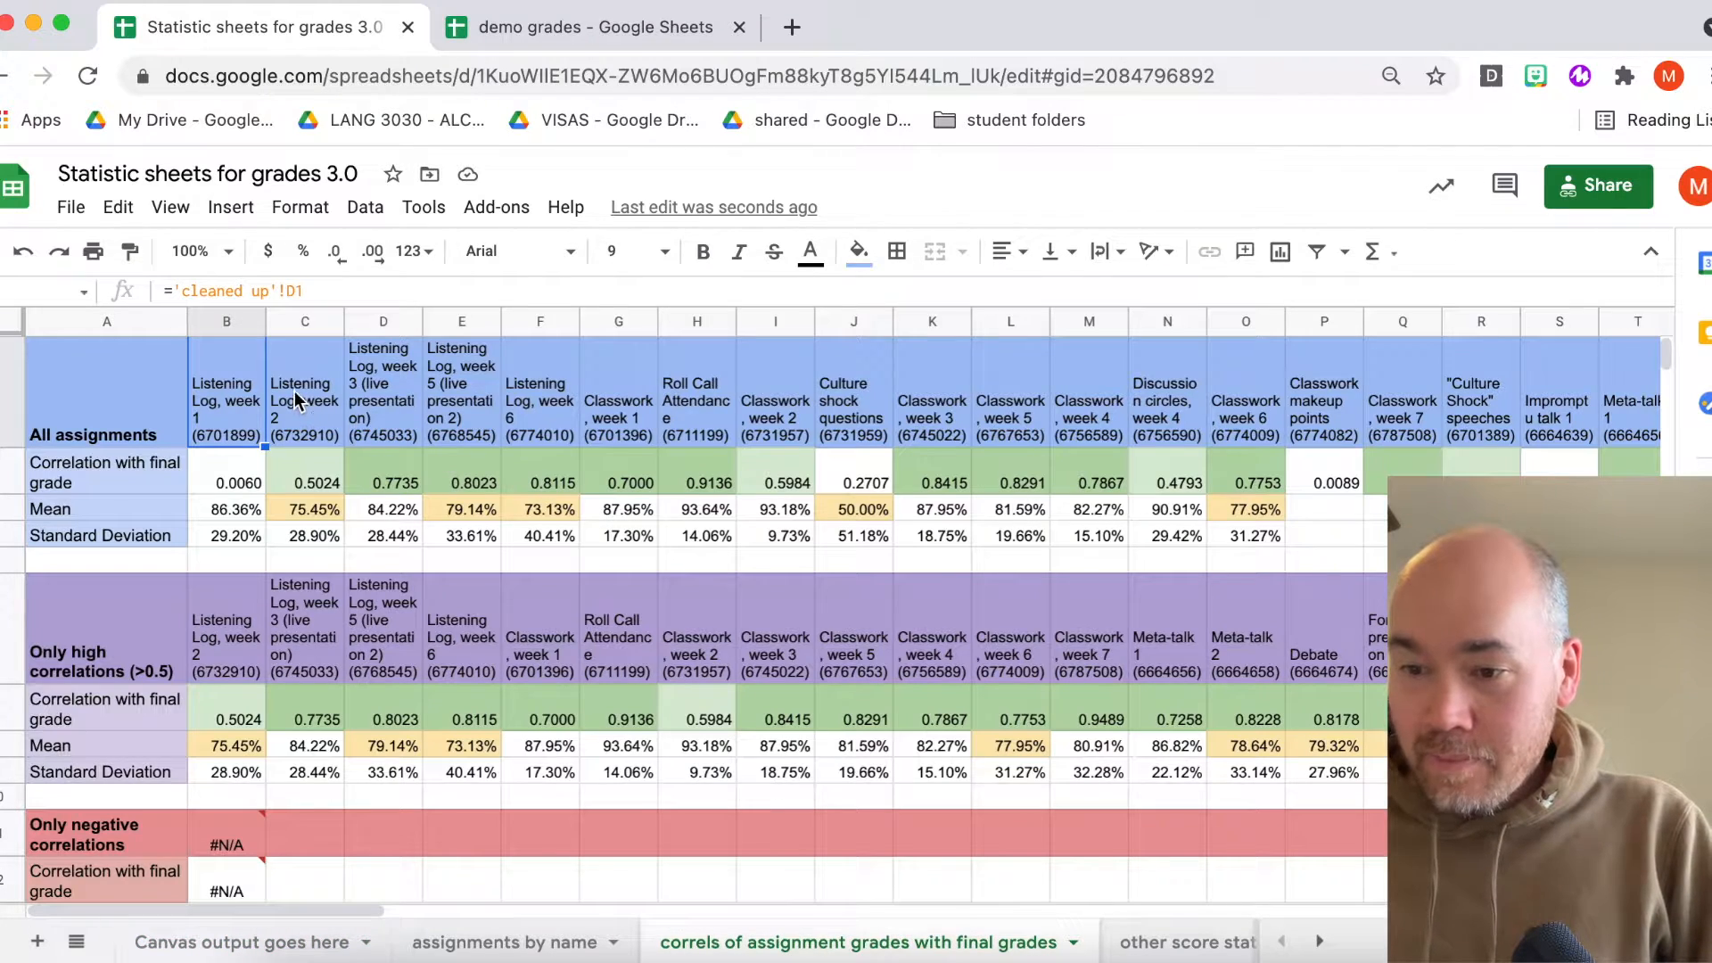
- Examine the assignment headers and the row labels of the All assignments section
left_click(294, 391)
left_click(473, 414)
scroll(473, 414, "right", 10)
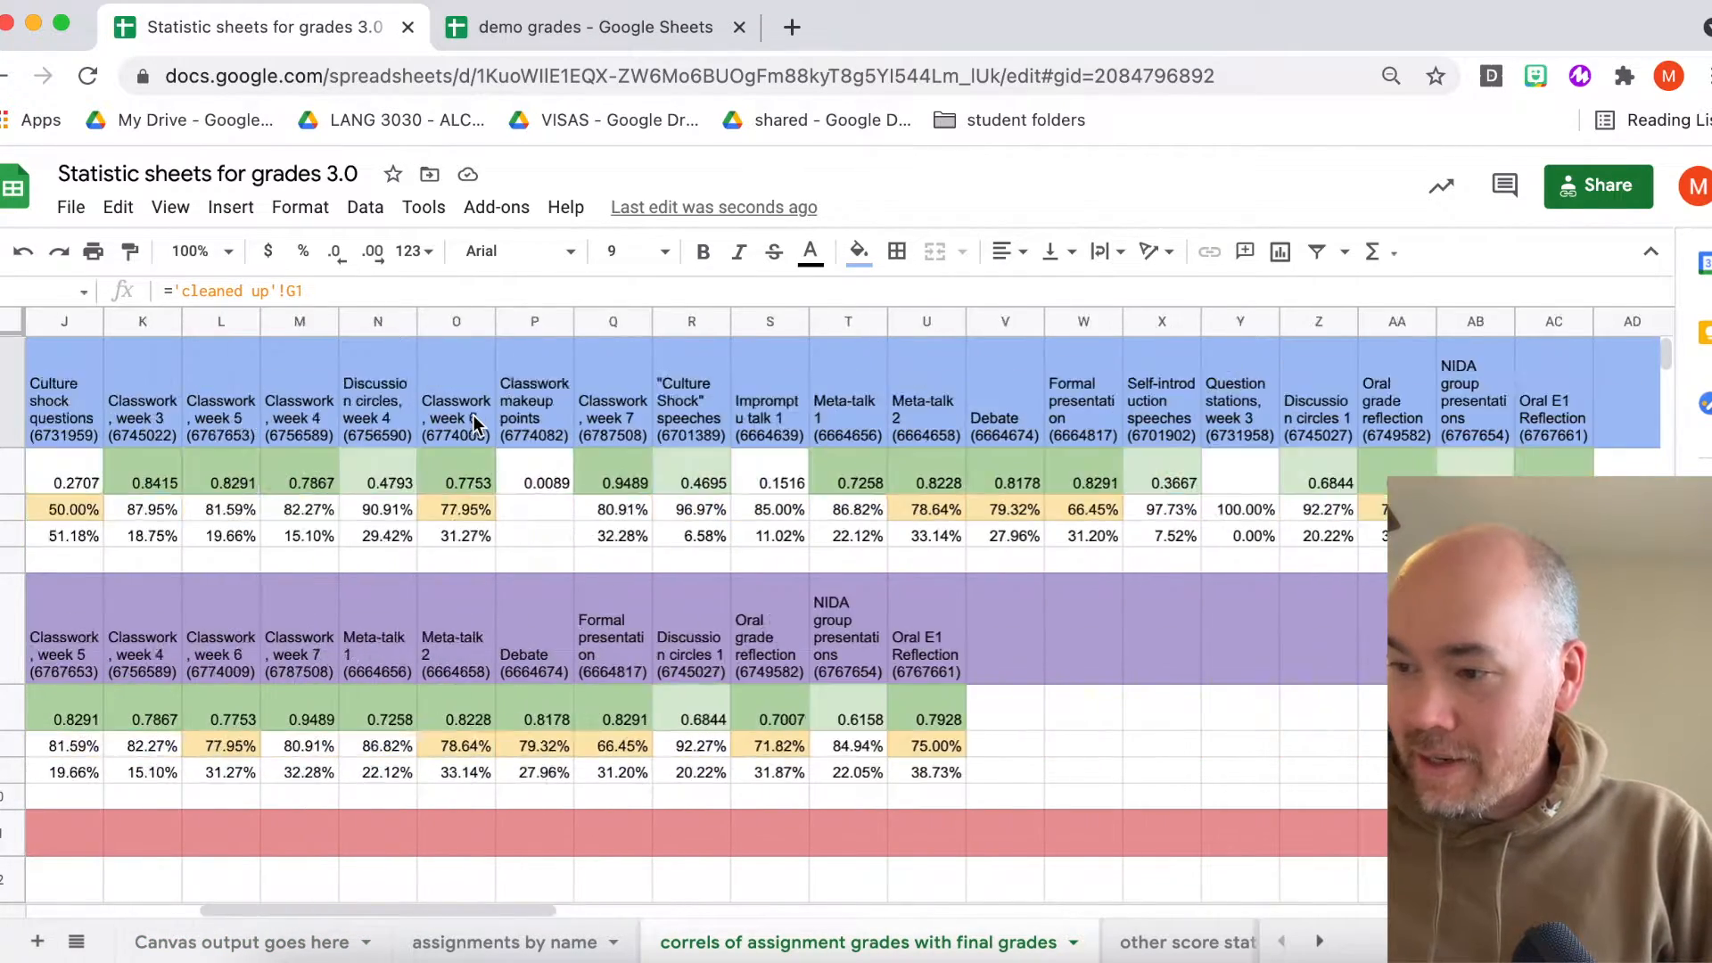
scroll(313, 410, "left", 10)
left_click(239, 401)
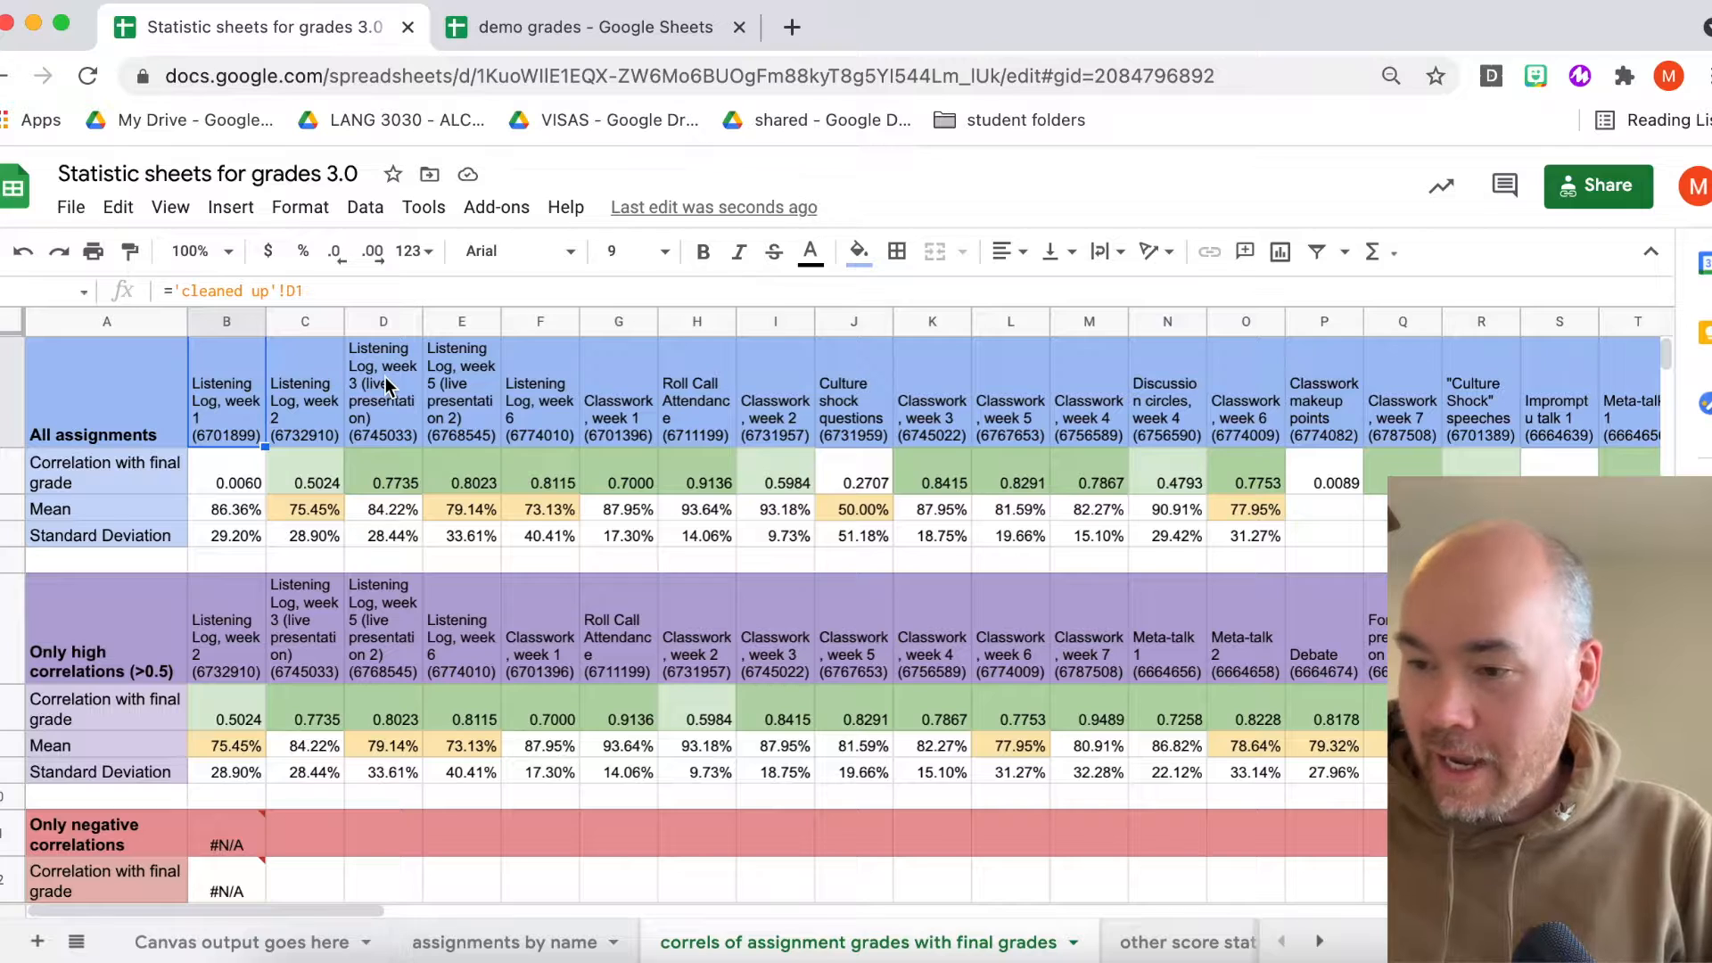
left_click(102, 477)
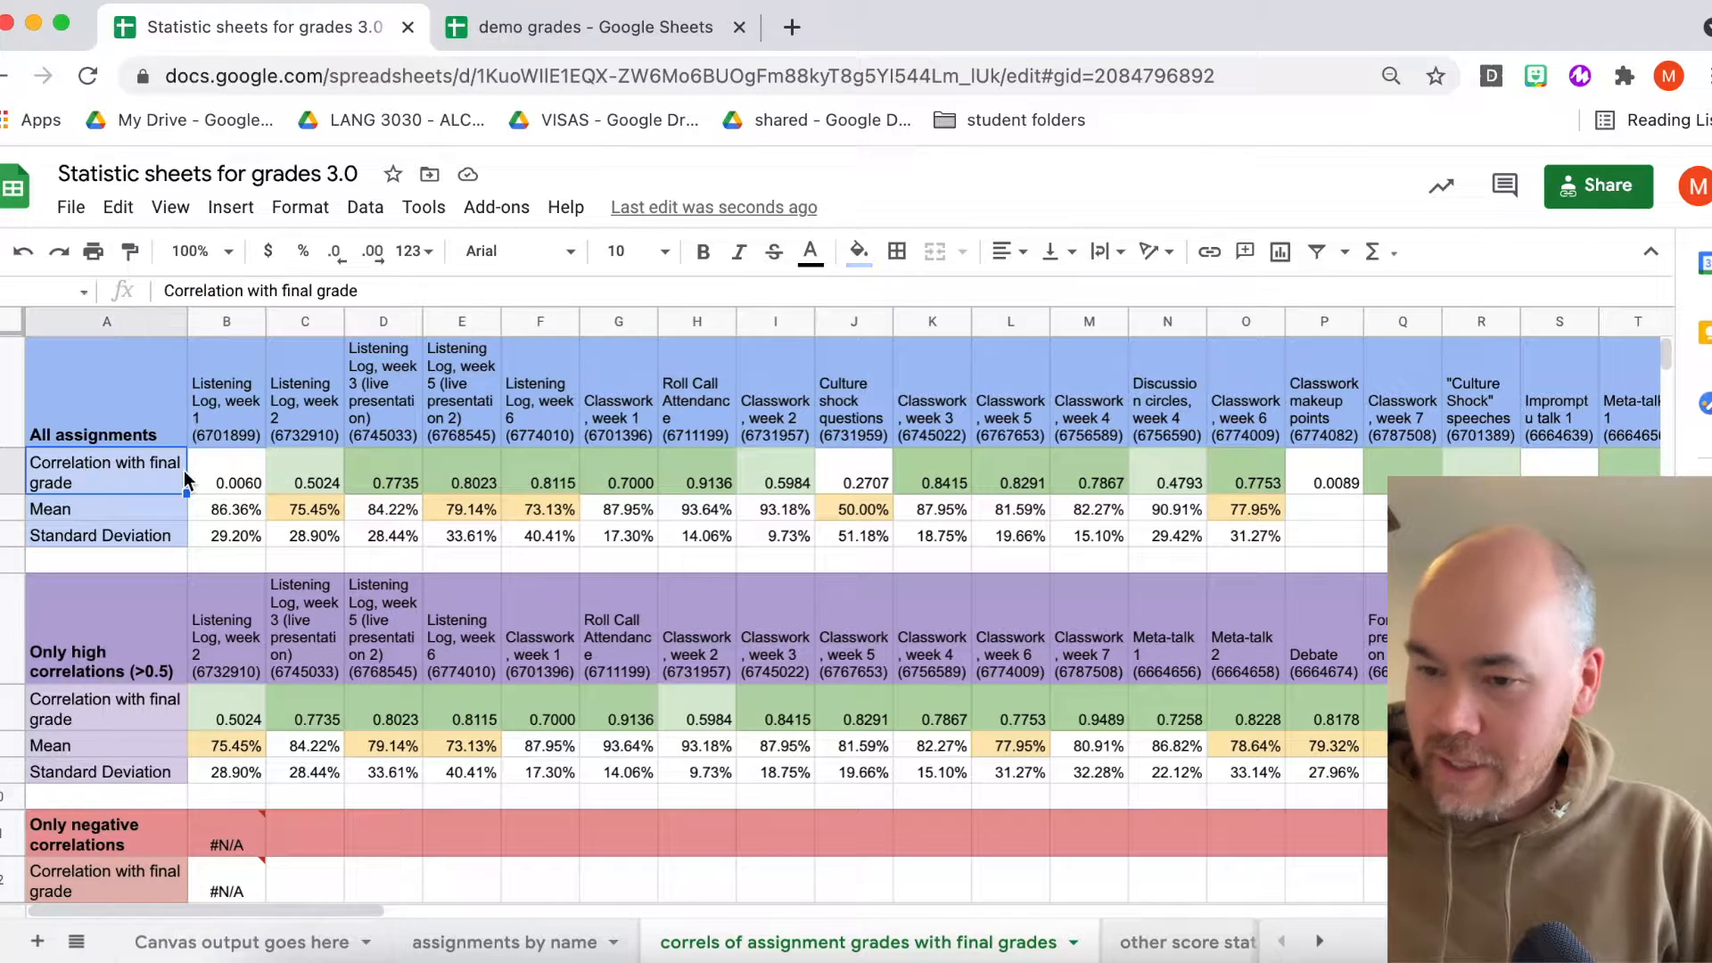
left_click(107, 509)
left_click(109, 537)
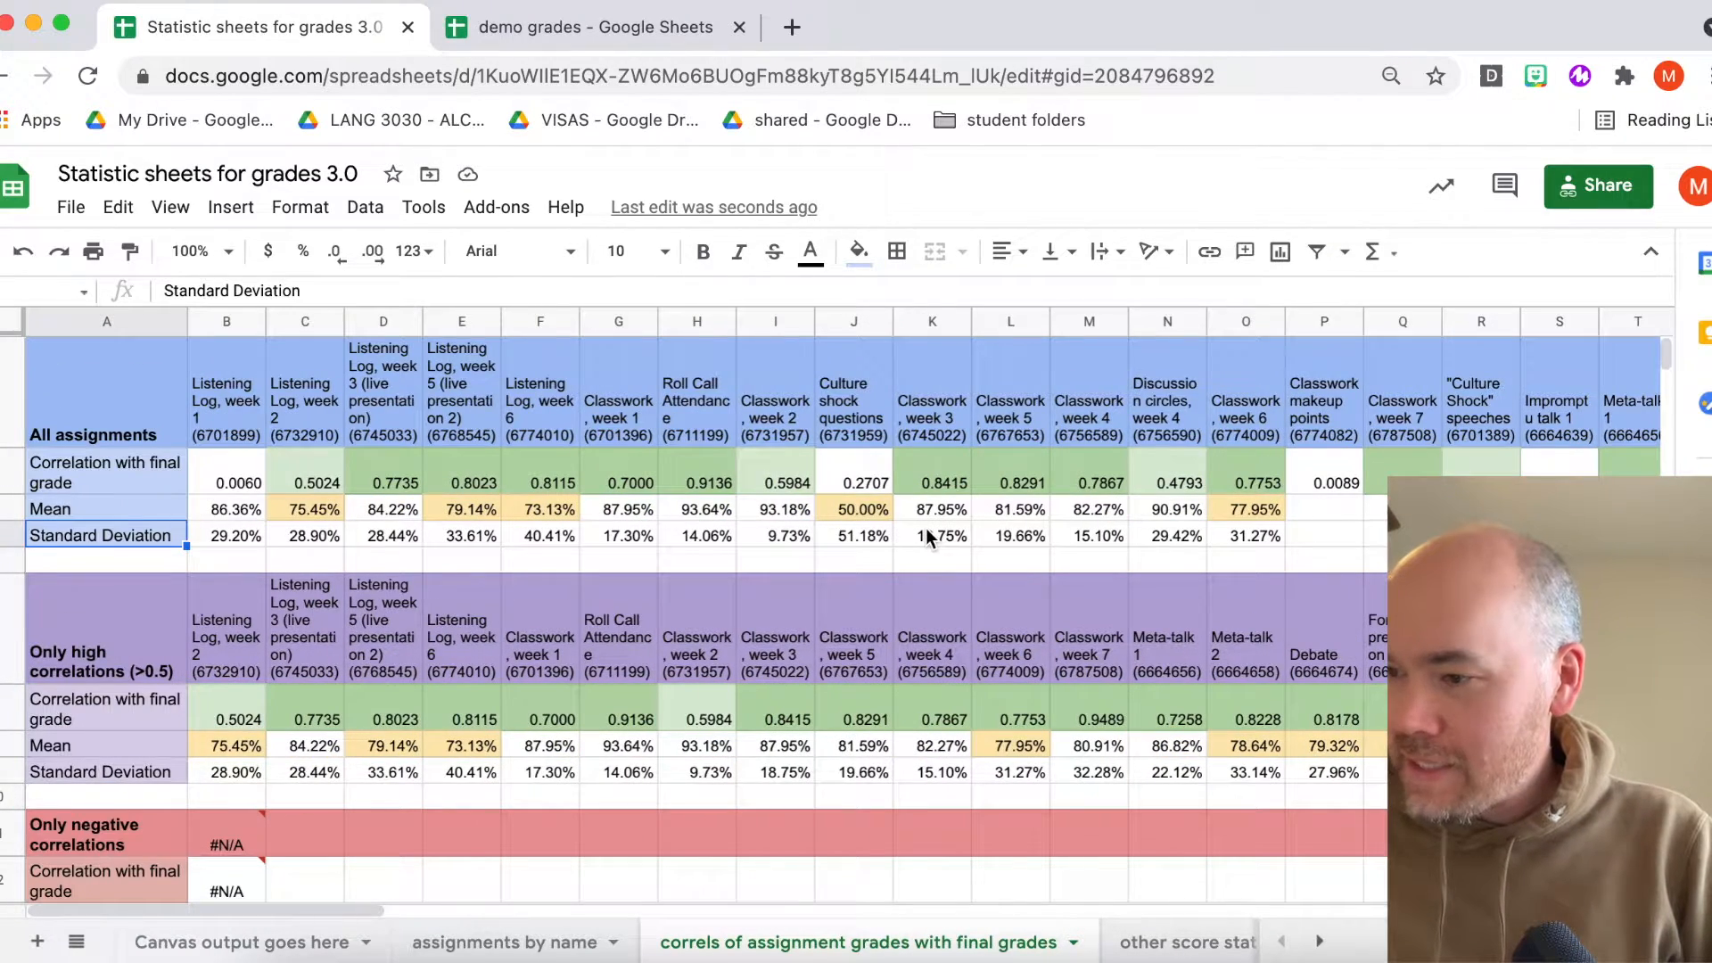
- Inspect the Mean formulas across the All assignments columns, including the last assignment column
scroll(926, 528, "right", 10)
scroll(927, 535, "right", 2)
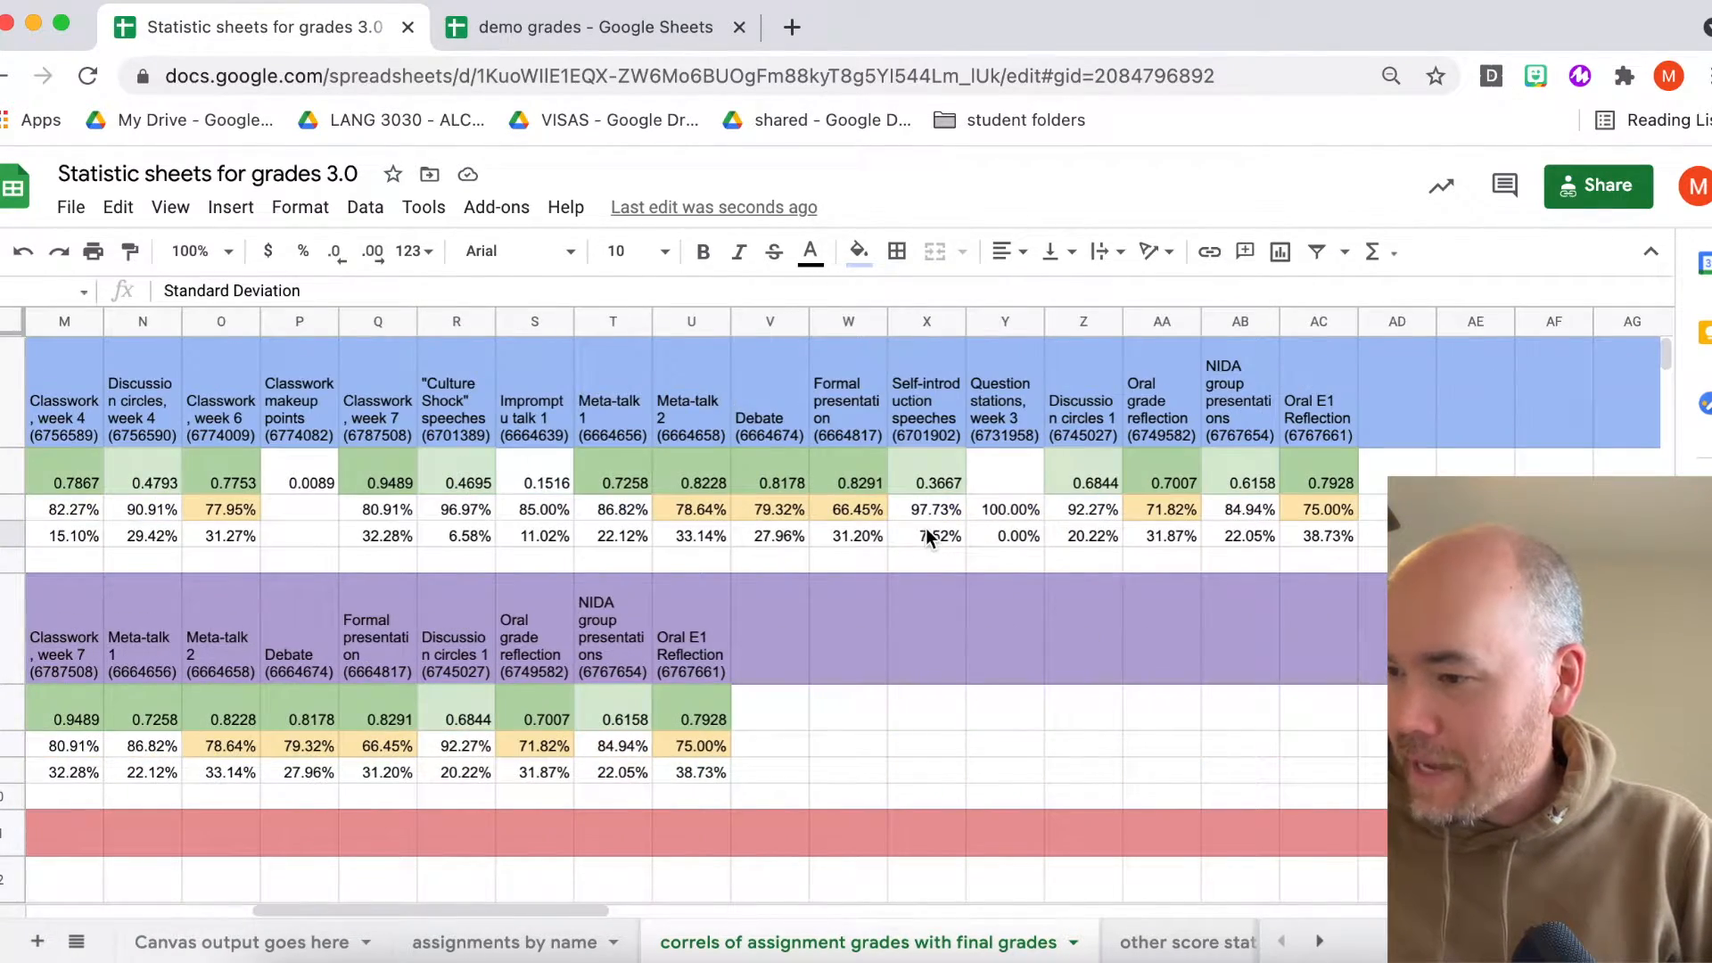
left_click(1320, 509)
scroll(1182, 505, "left", 1)
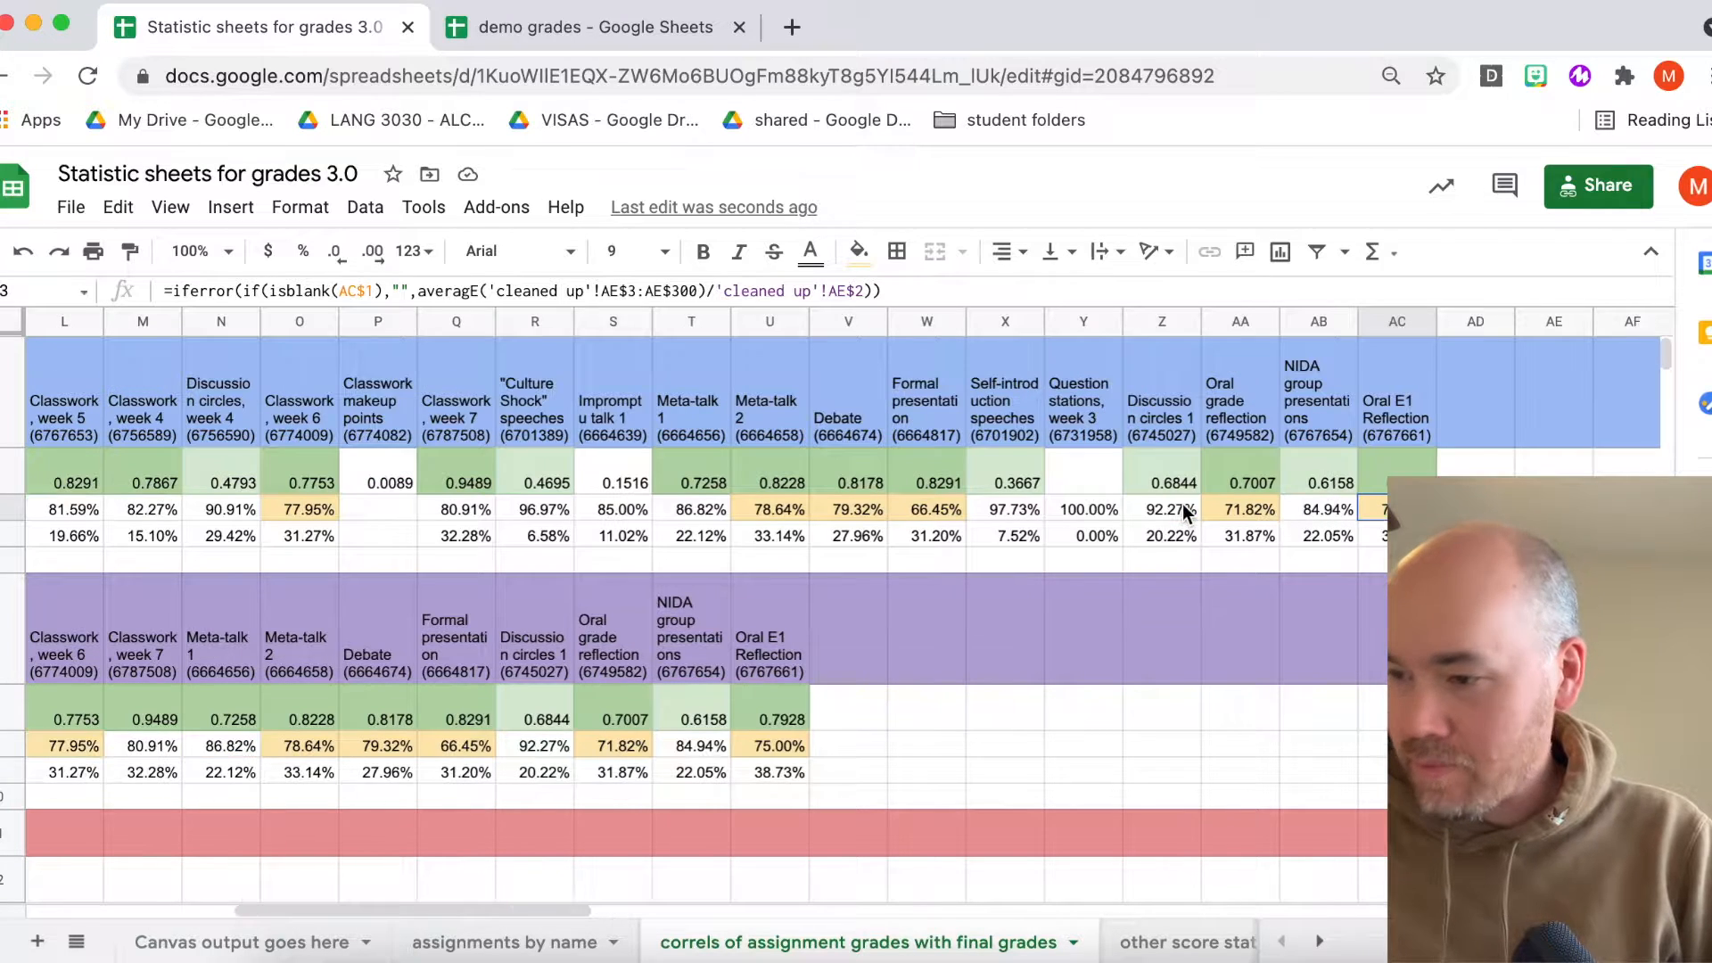
left_click(927, 509)
scroll(892, 511, "left", 2)
scroll(885, 511, "left", 9)
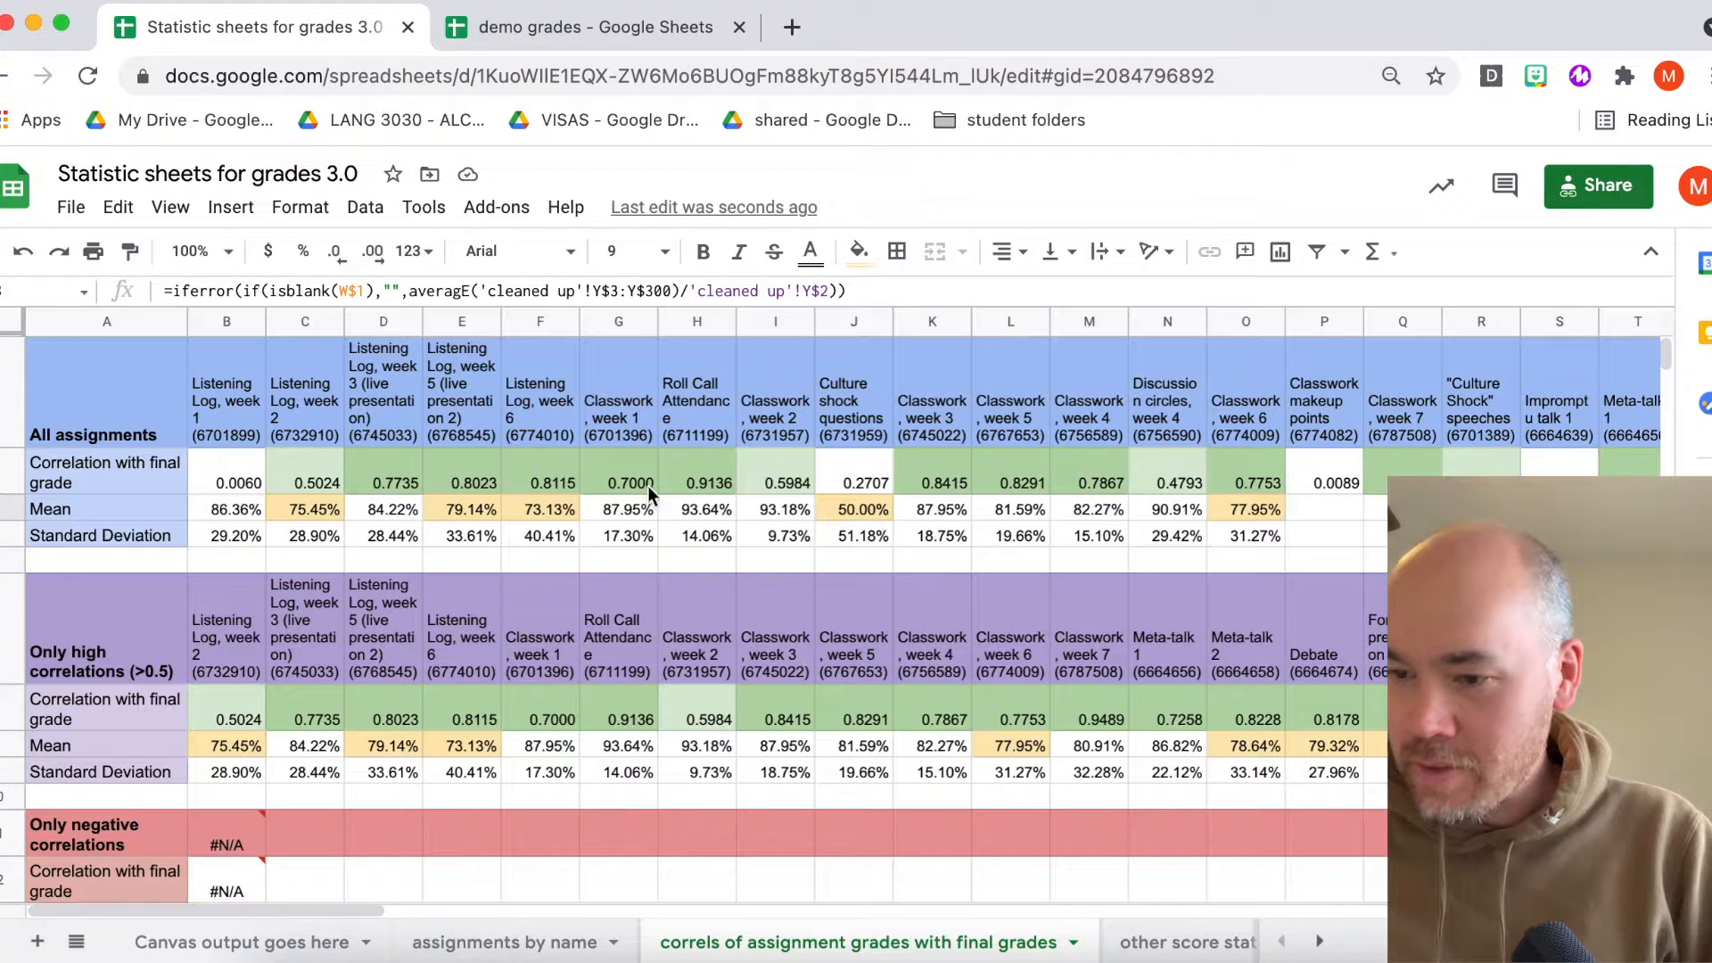
left_click(528, 507)
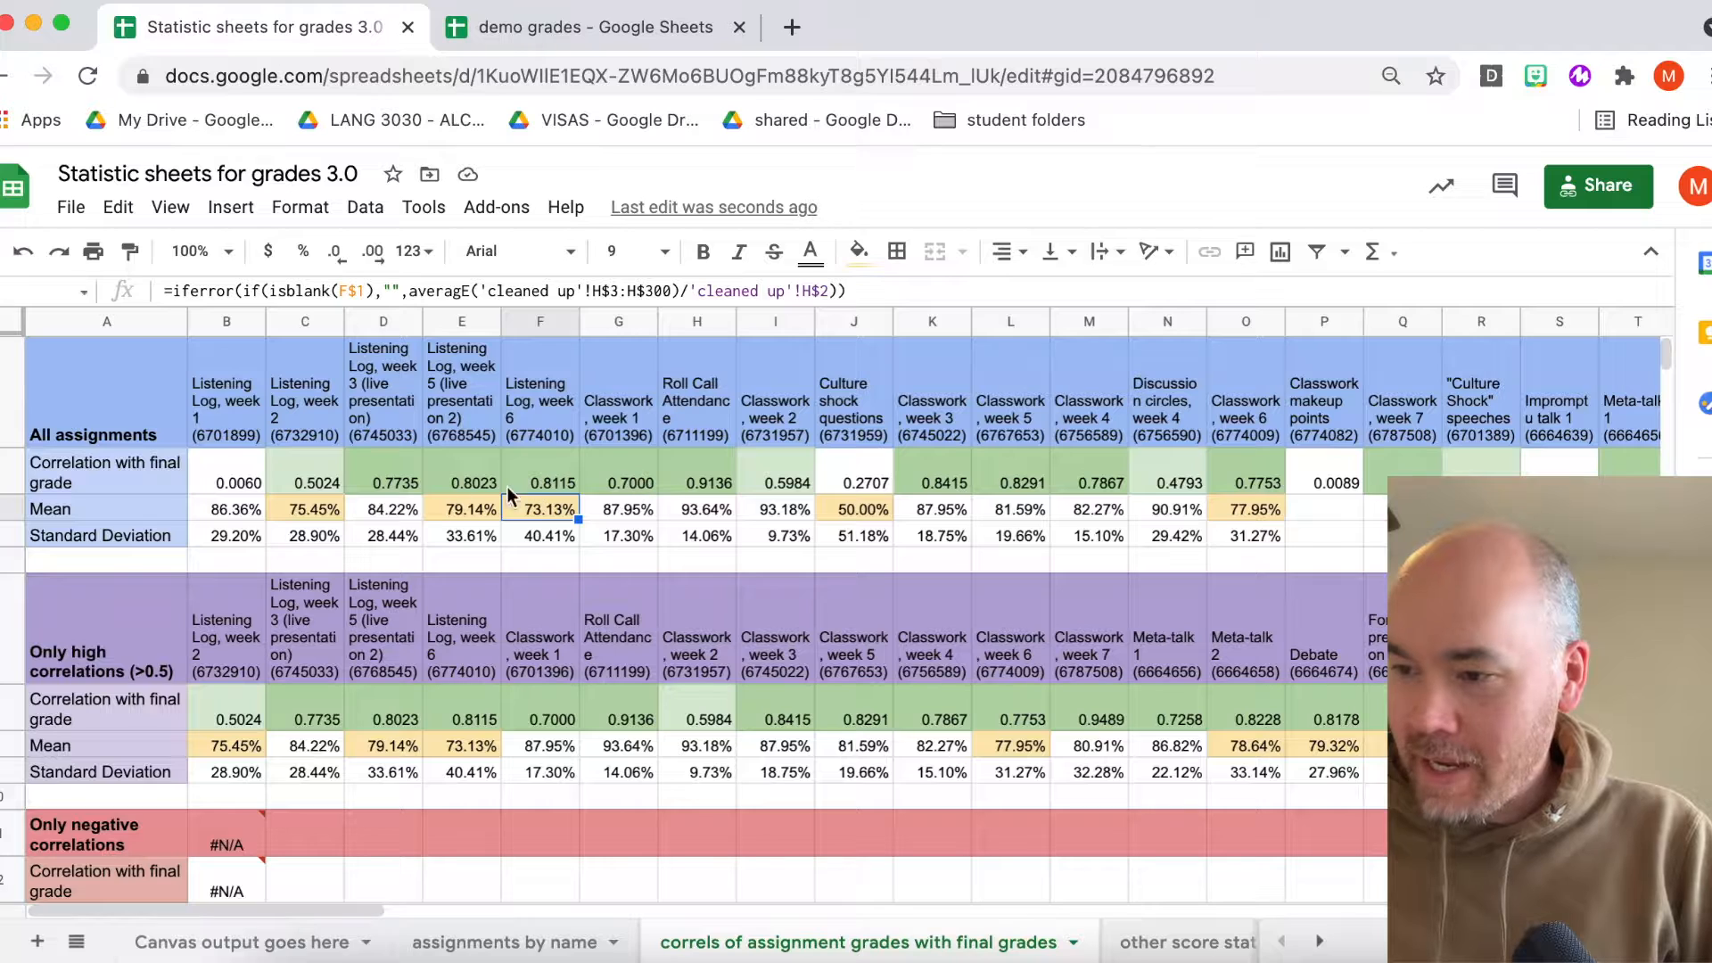
- Inspect the correlation with final grade formula for the first assignments in the All assignments section
left_click(234, 476)
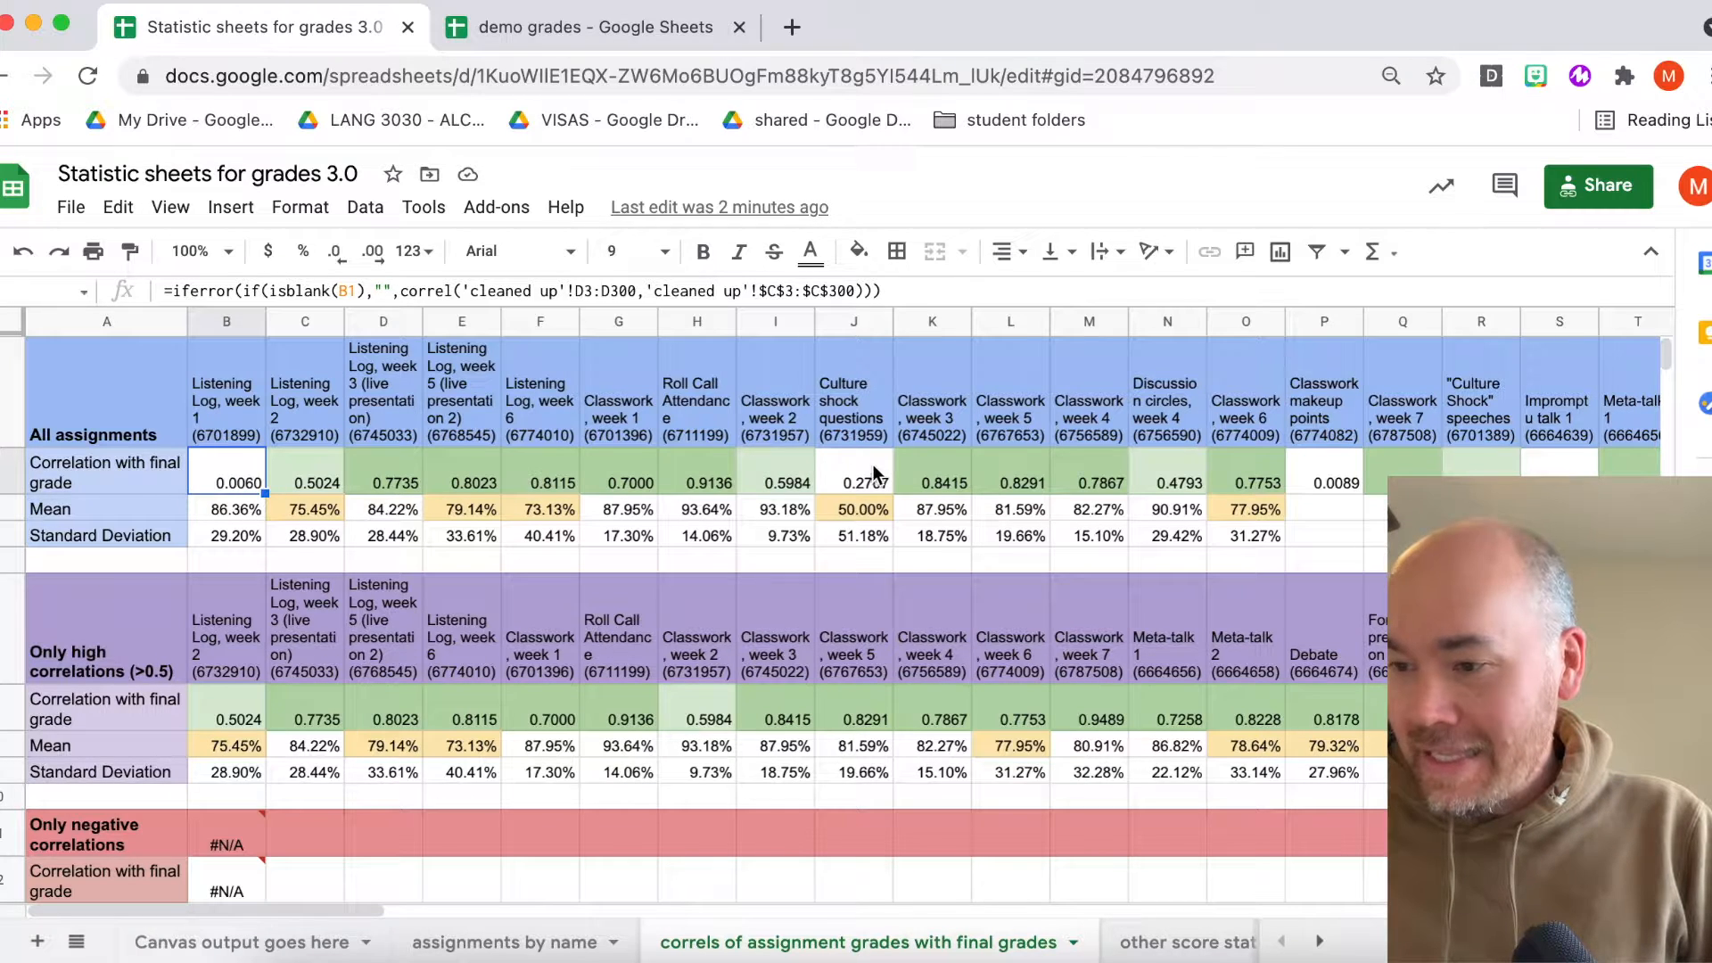
left_click(233, 479)
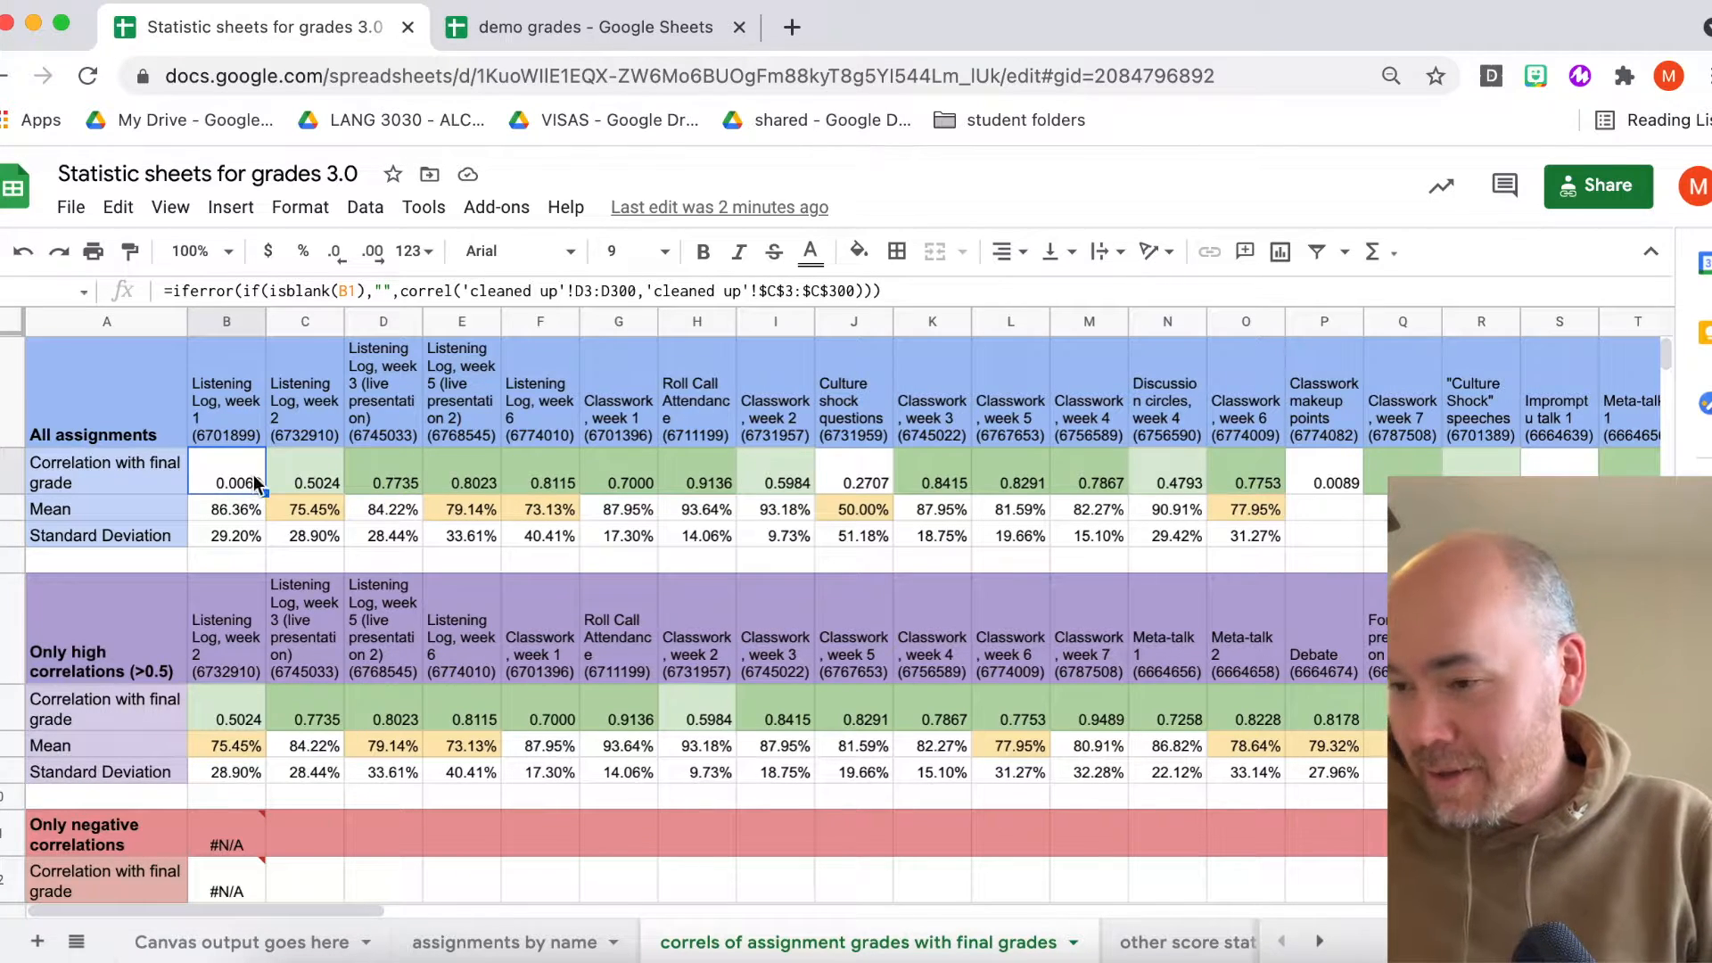
left_click(216, 408)
left_click(228, 325)
left_click(226, 398)
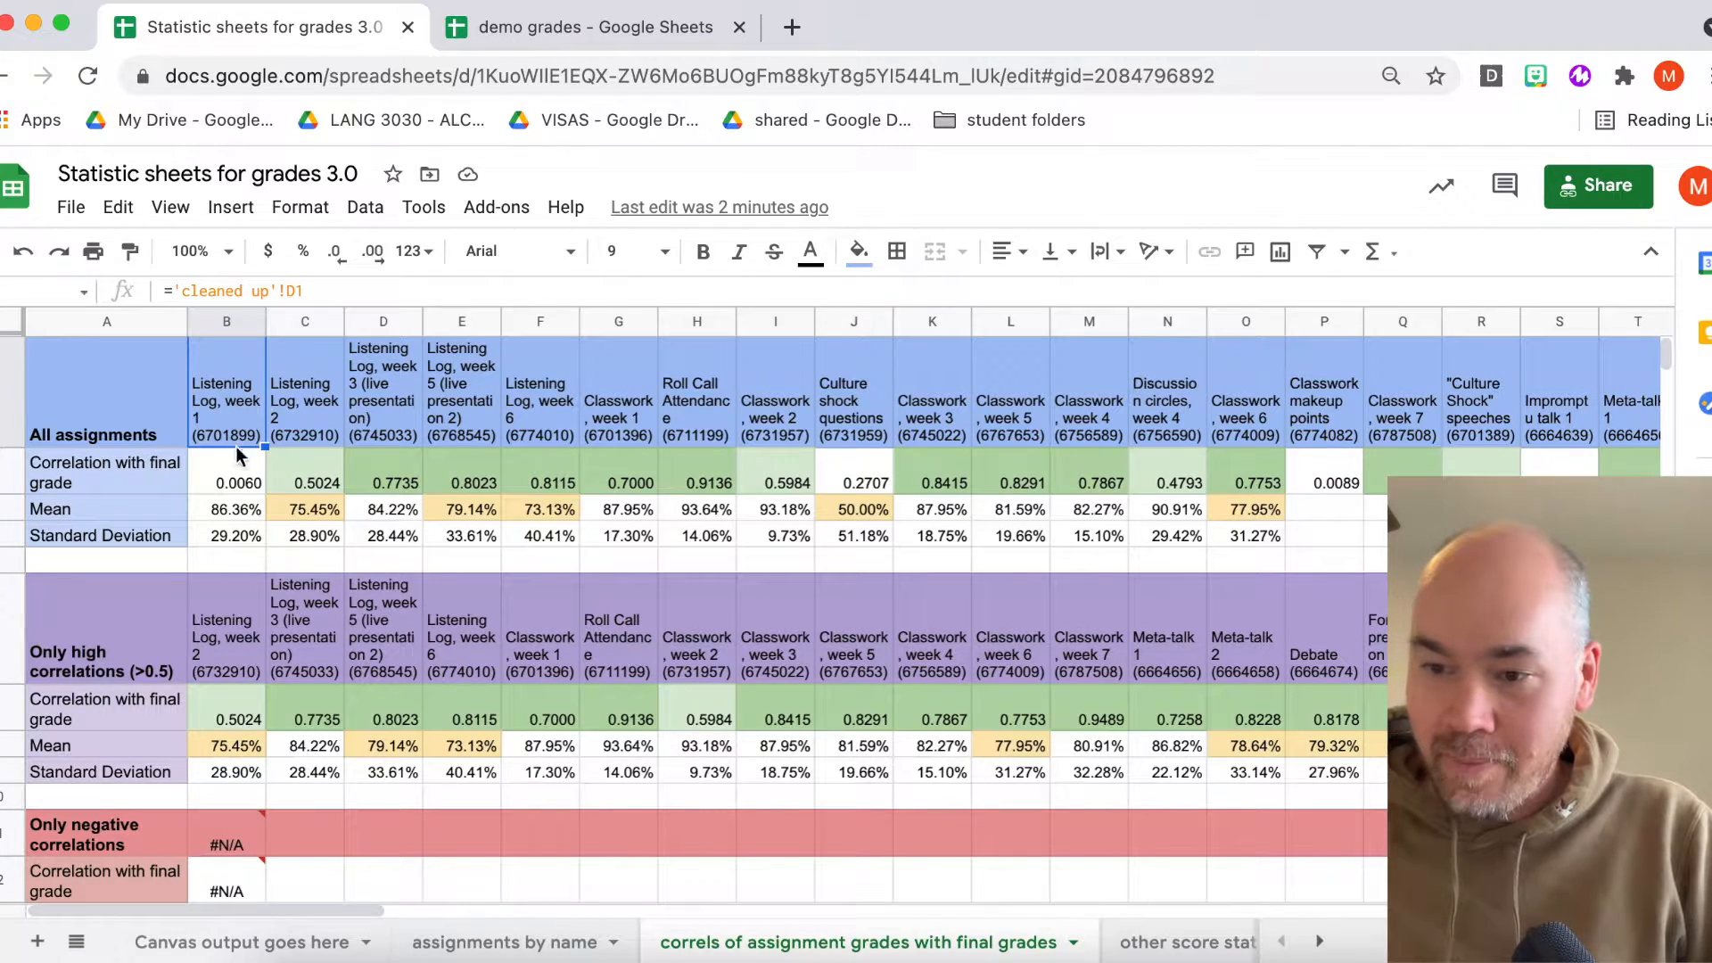
left_click(237, 480)
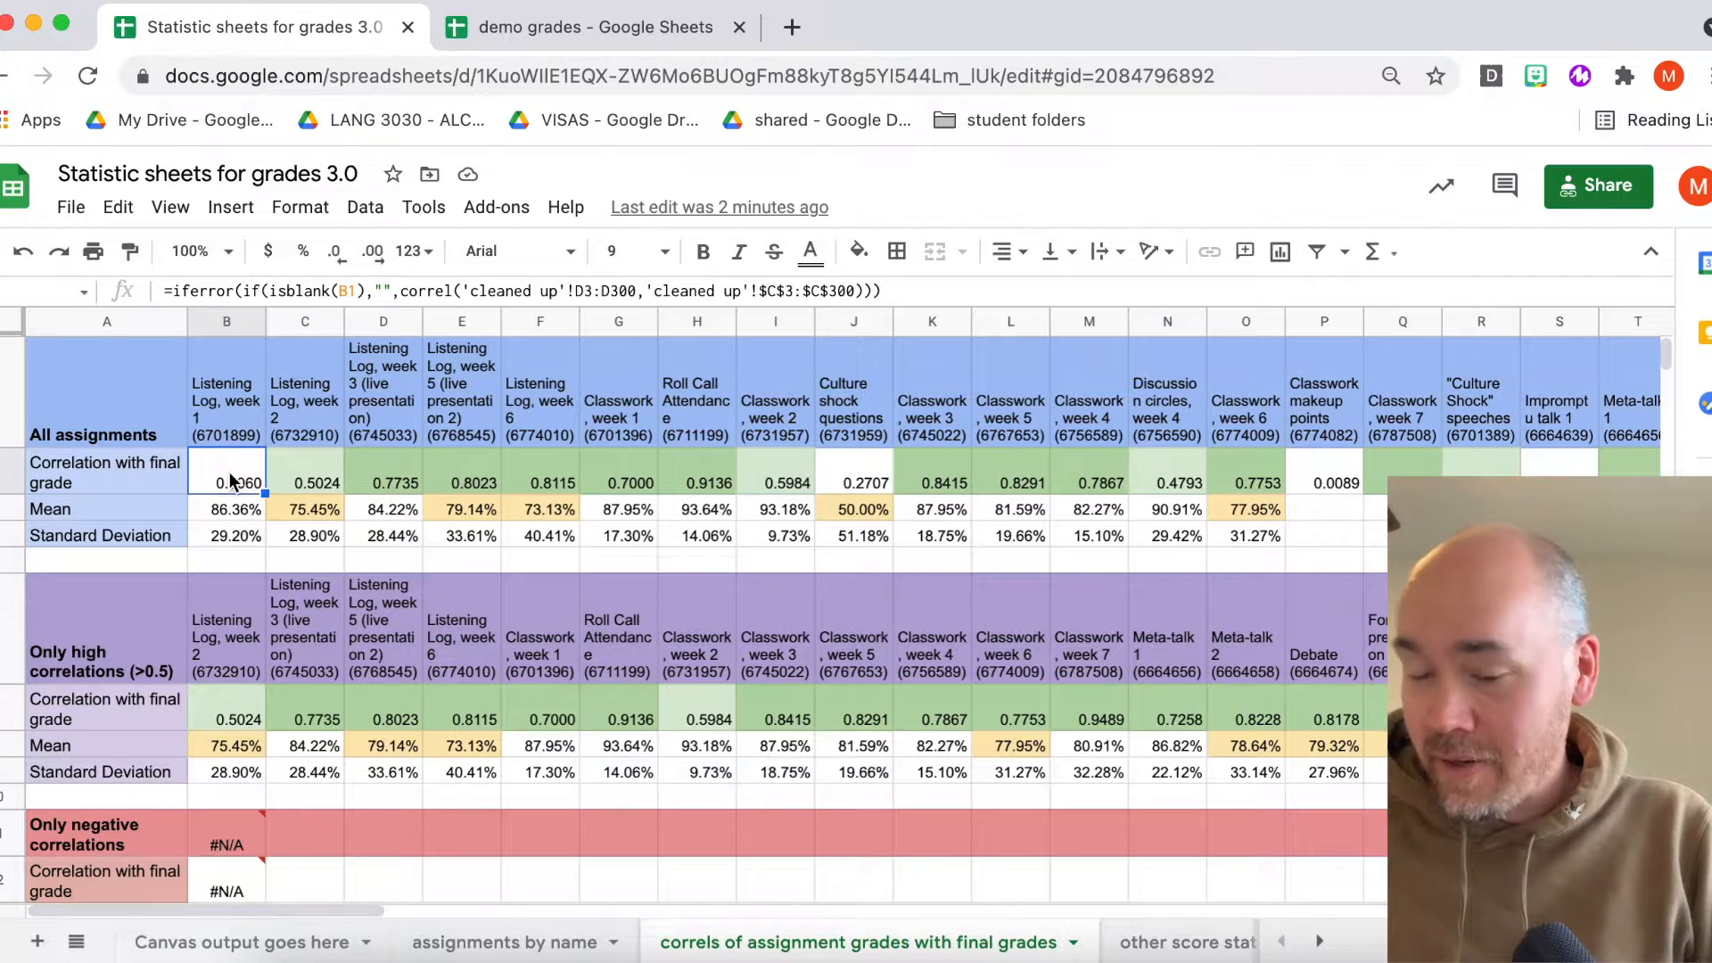
scroll(229, 472, "down", 3)
scroll(229, 473, "up", 3)
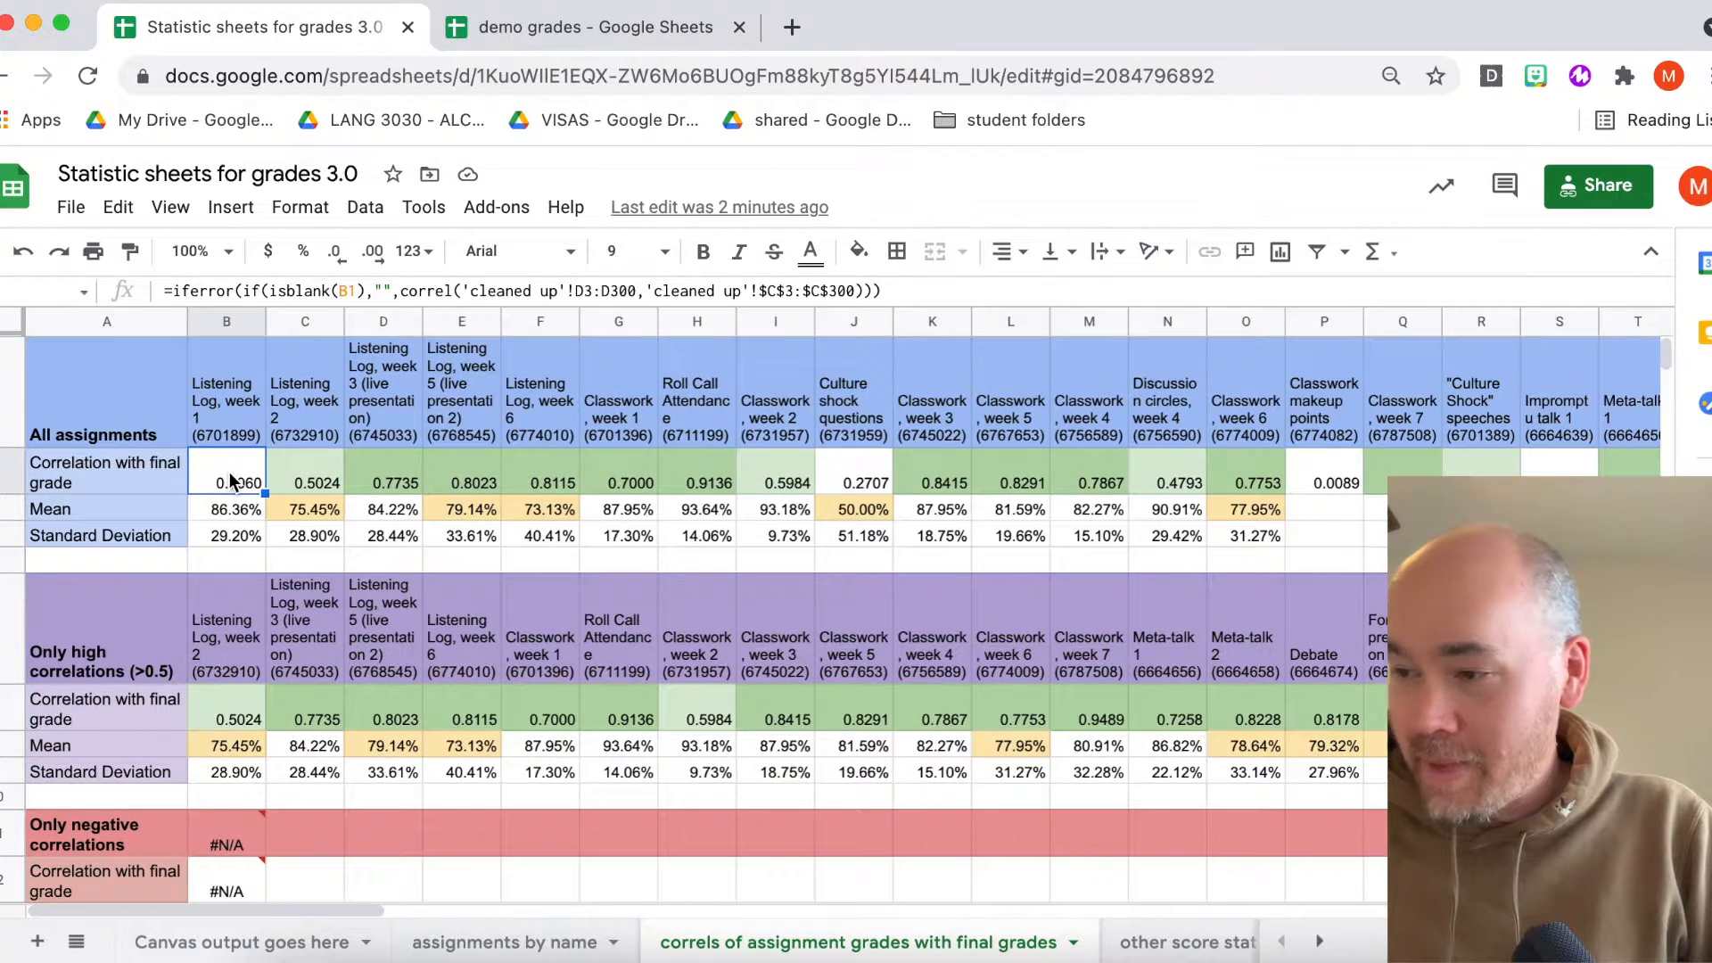
scroll(230, 482, "down", 1)
scroll(230, 481, "up", 1)
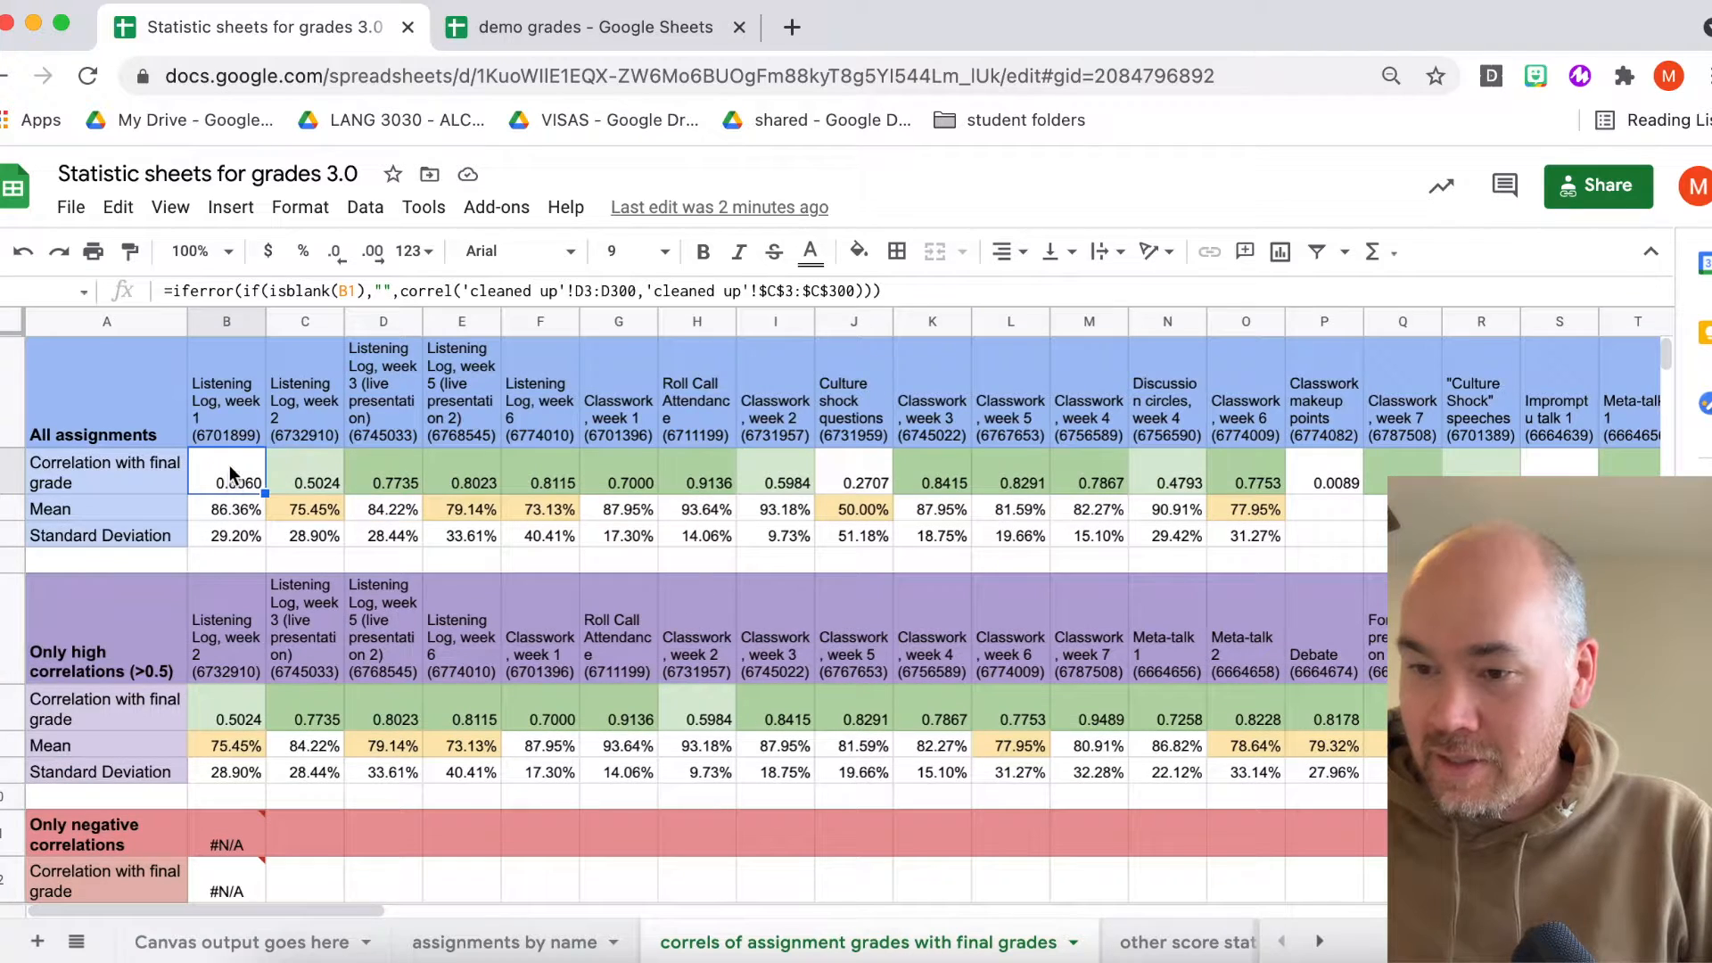
left_click(569, 485)
- Examine the Only high correlations (>0.5) section and its correlation with final grade values
scroll(543, 491, "down", 2)
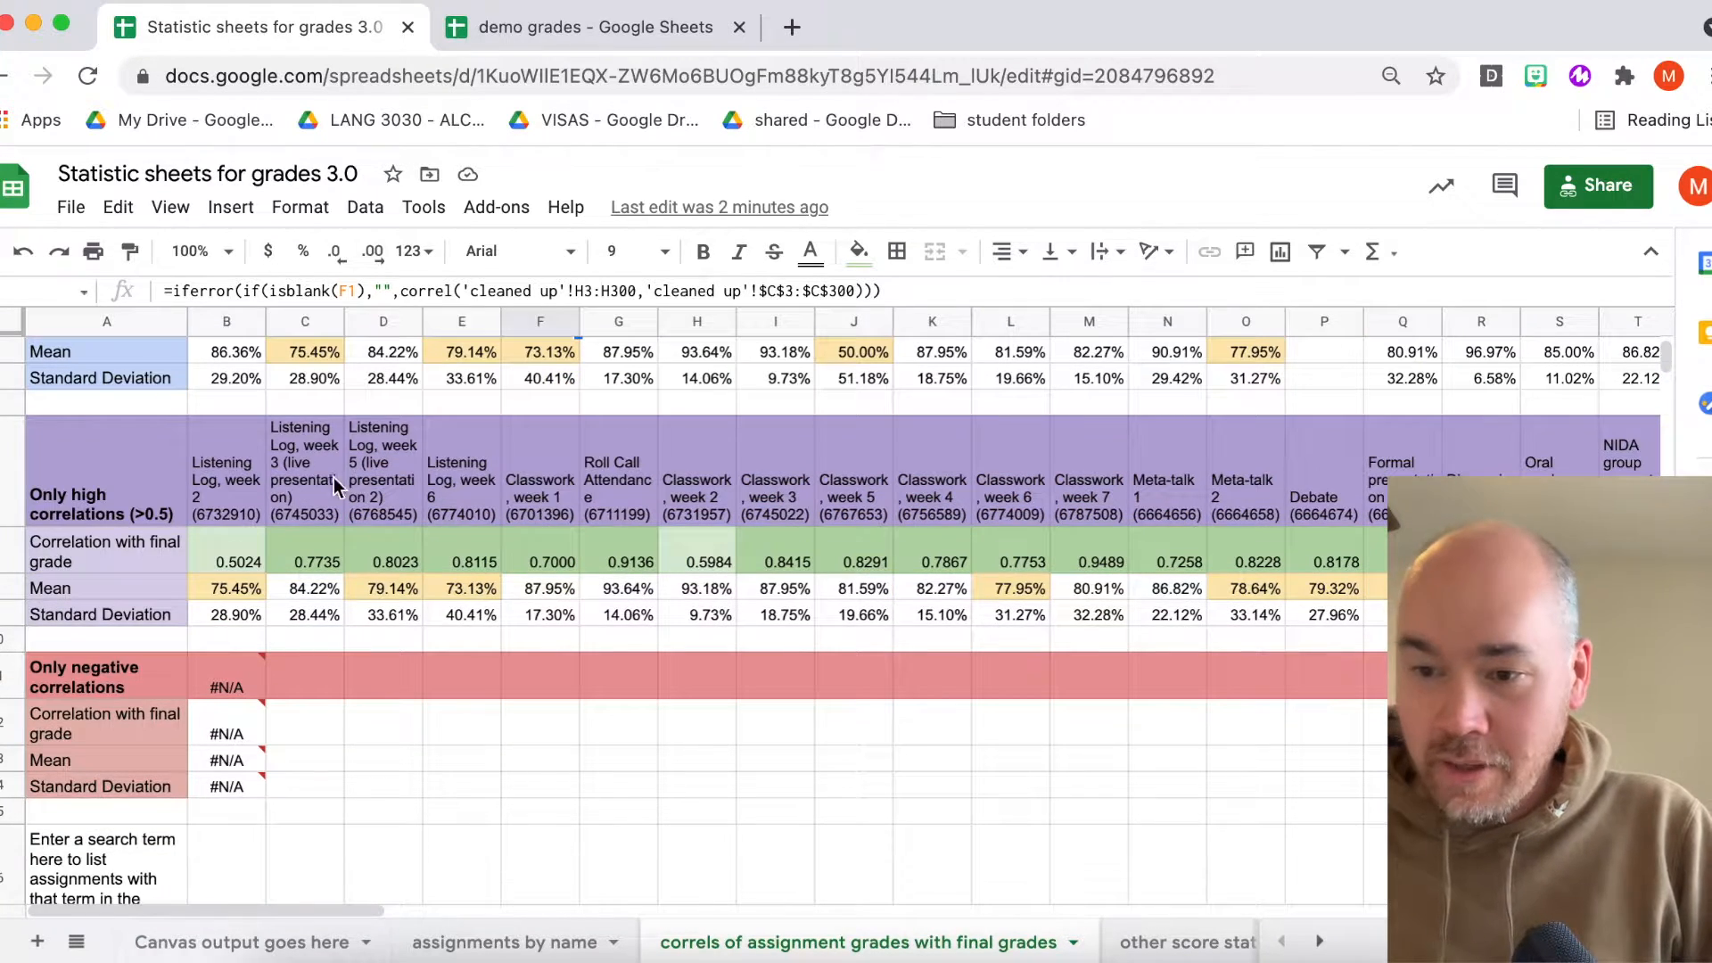
scroll(125, 484, "up", 2)
scroll(126, 484, "down", 2)
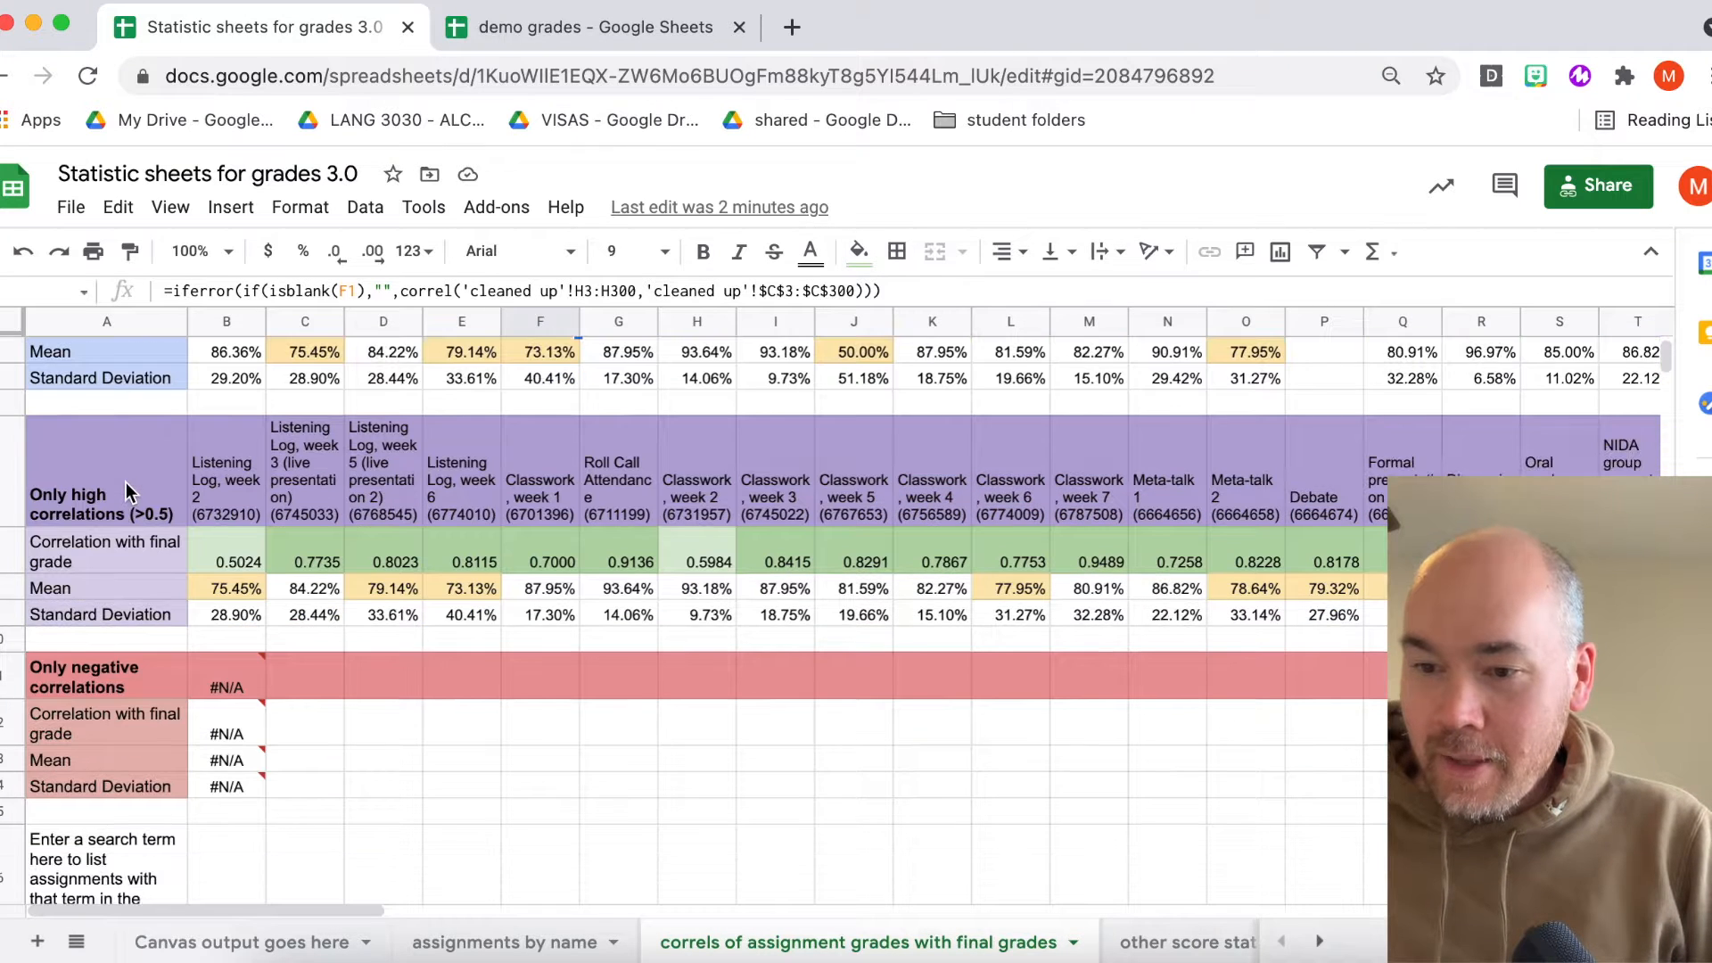
left_click(126, 484)
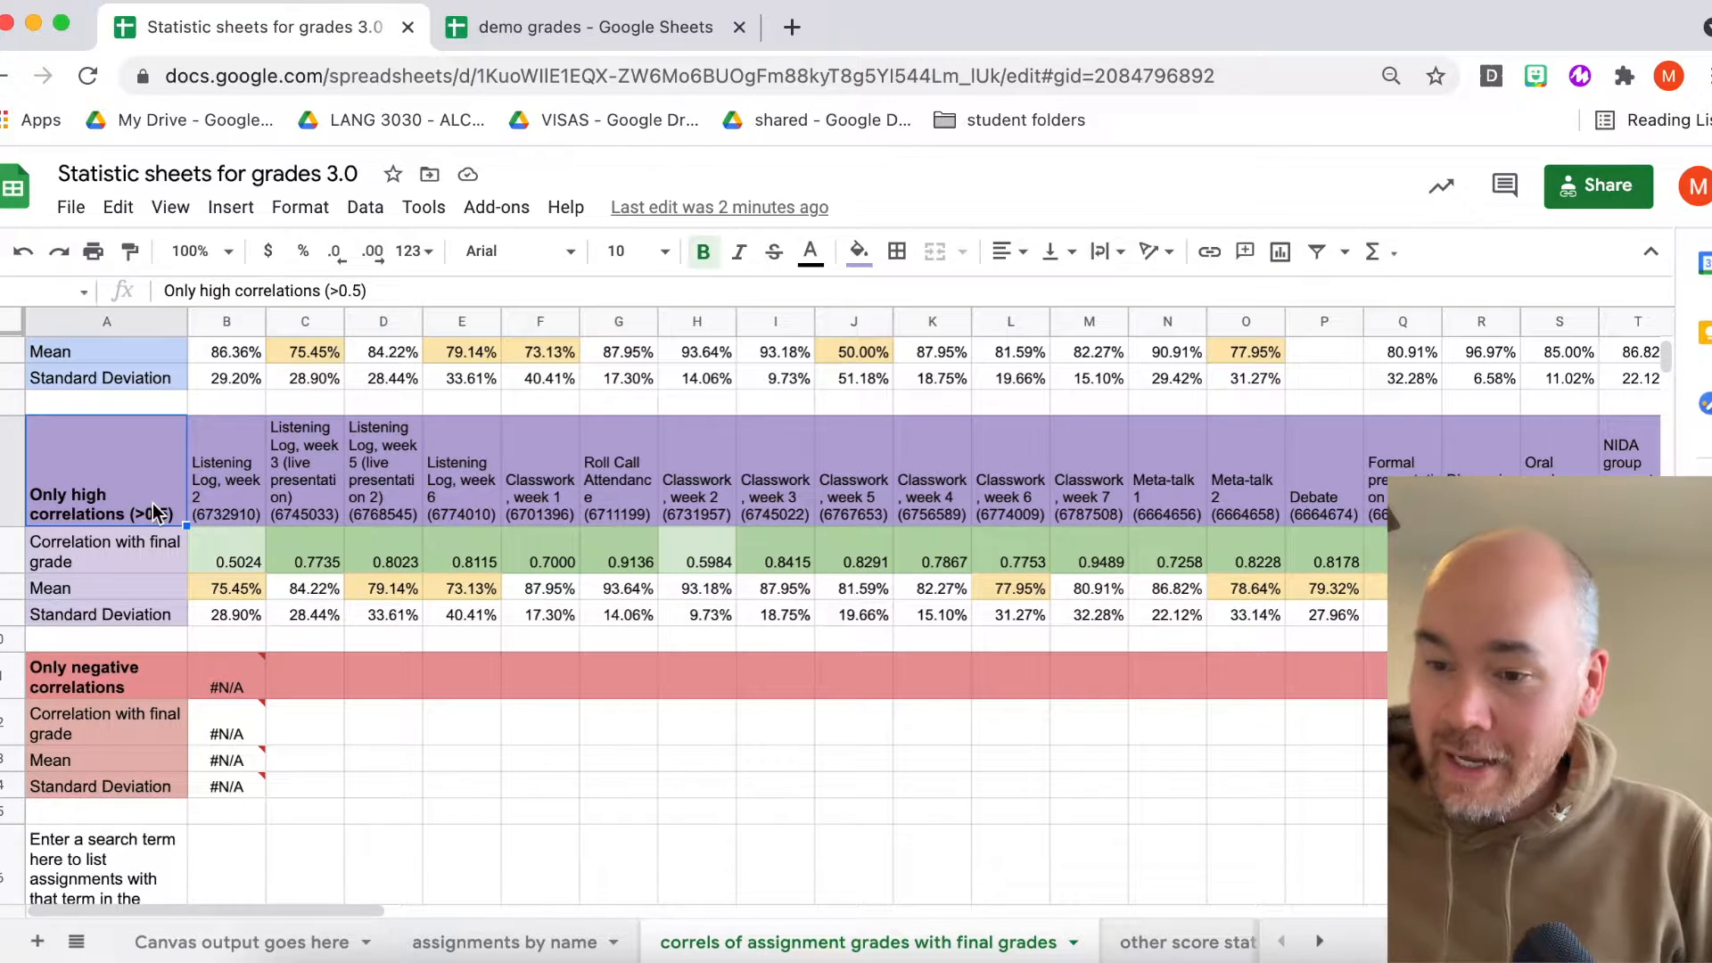
scroll(153, 503, "up", 2)
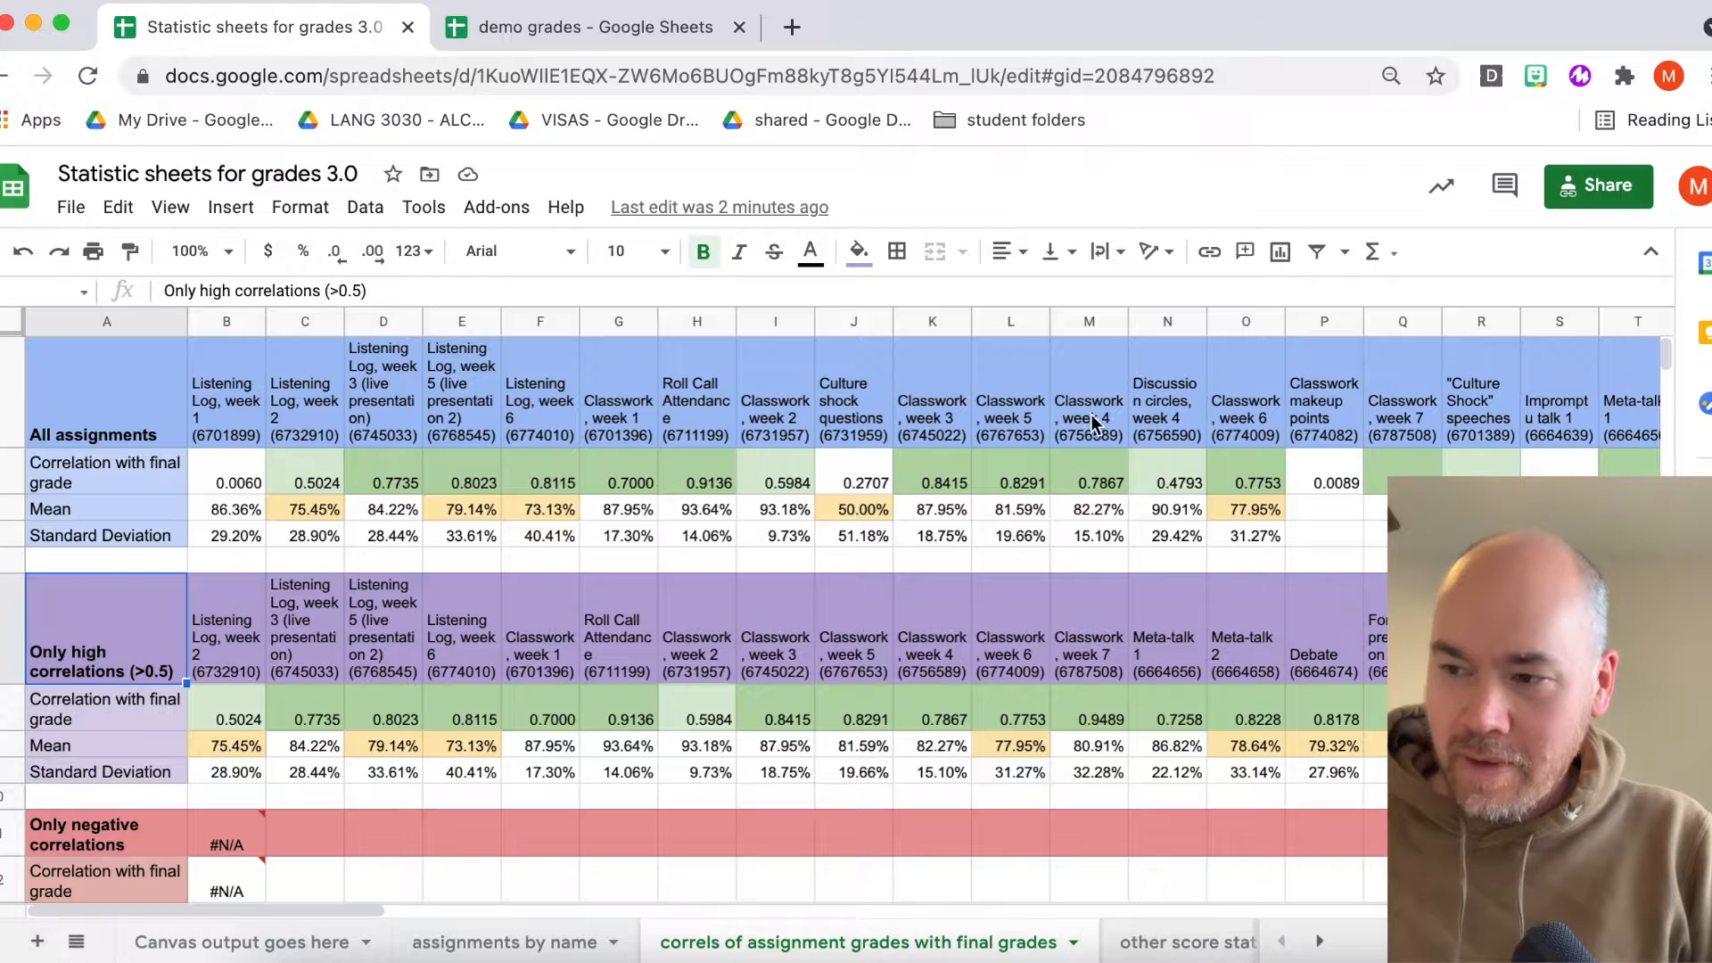
scroll(753, 400, "down", 2)
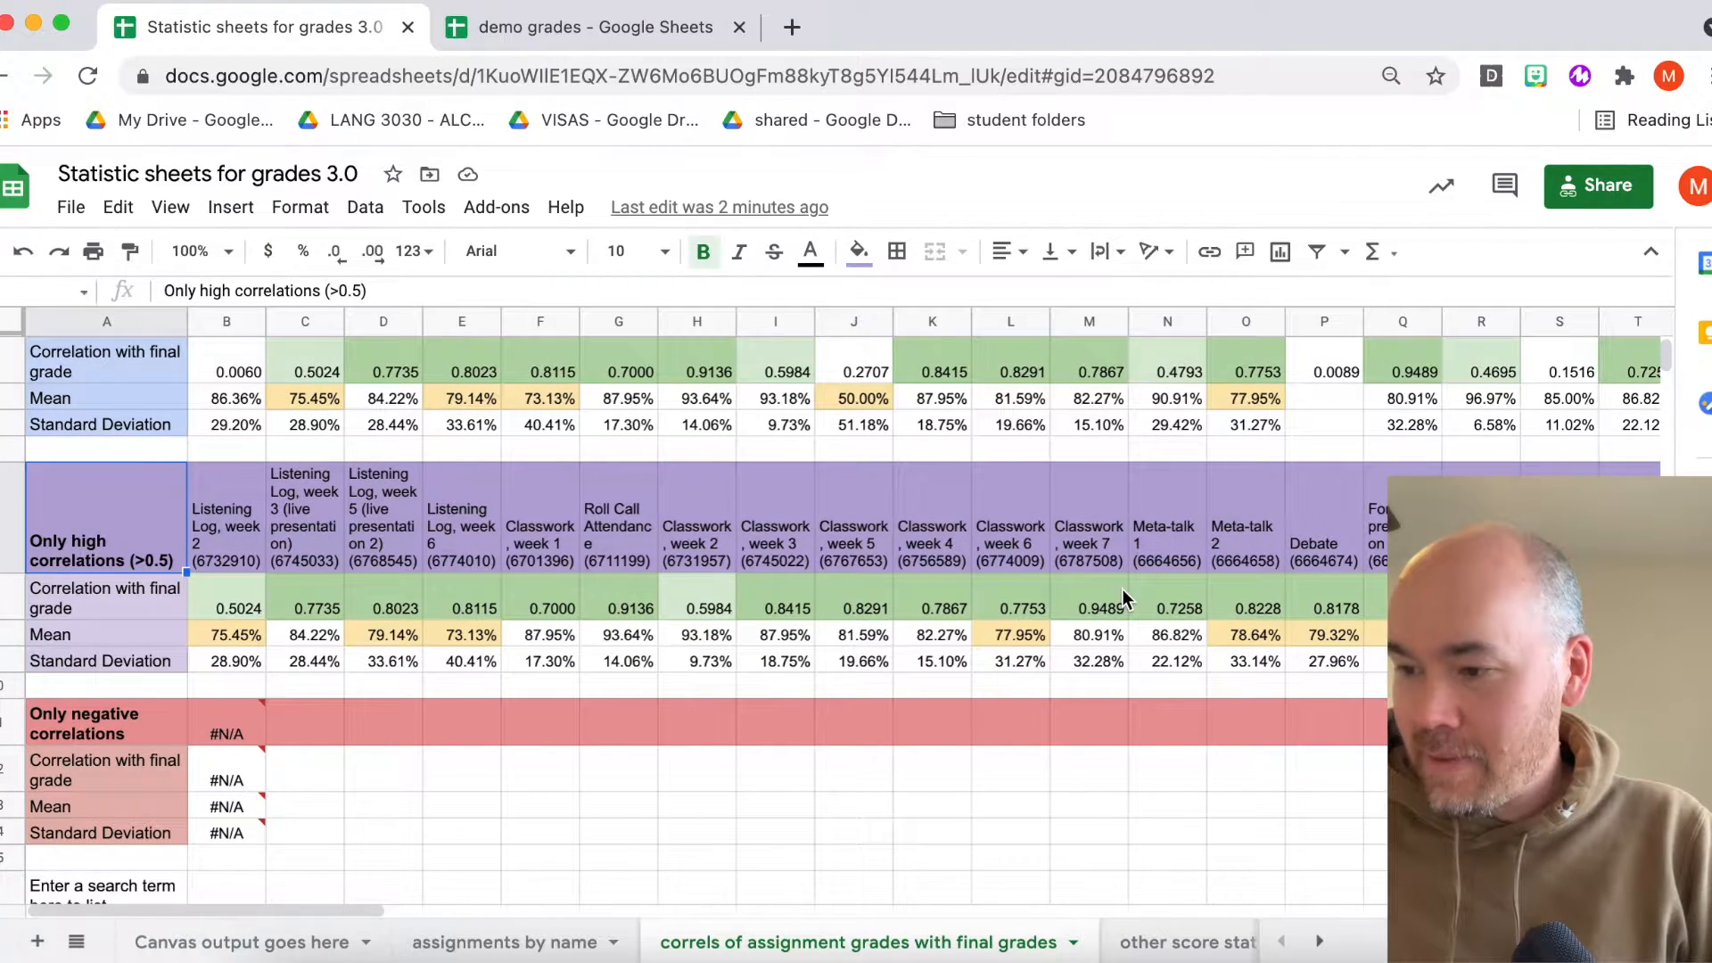
scroll(1122, 589, "right", 5)
scroll(1122, 589, "left", 5)
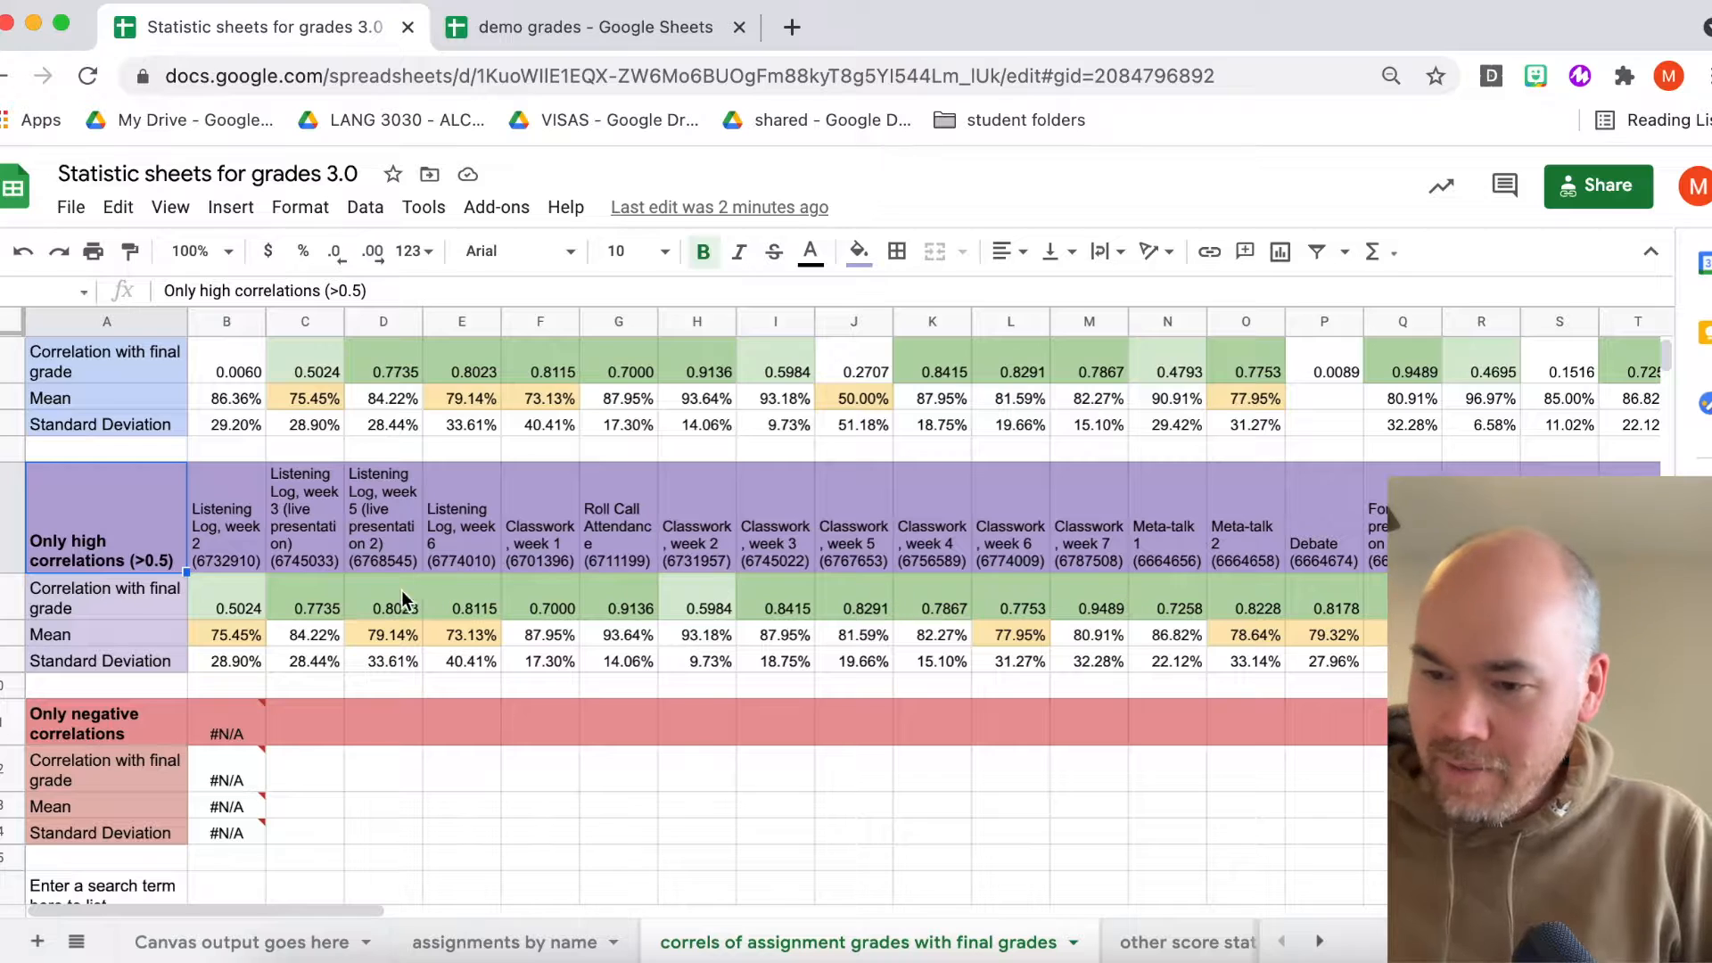
left_click(241, 606)
left_click(1118, 610)
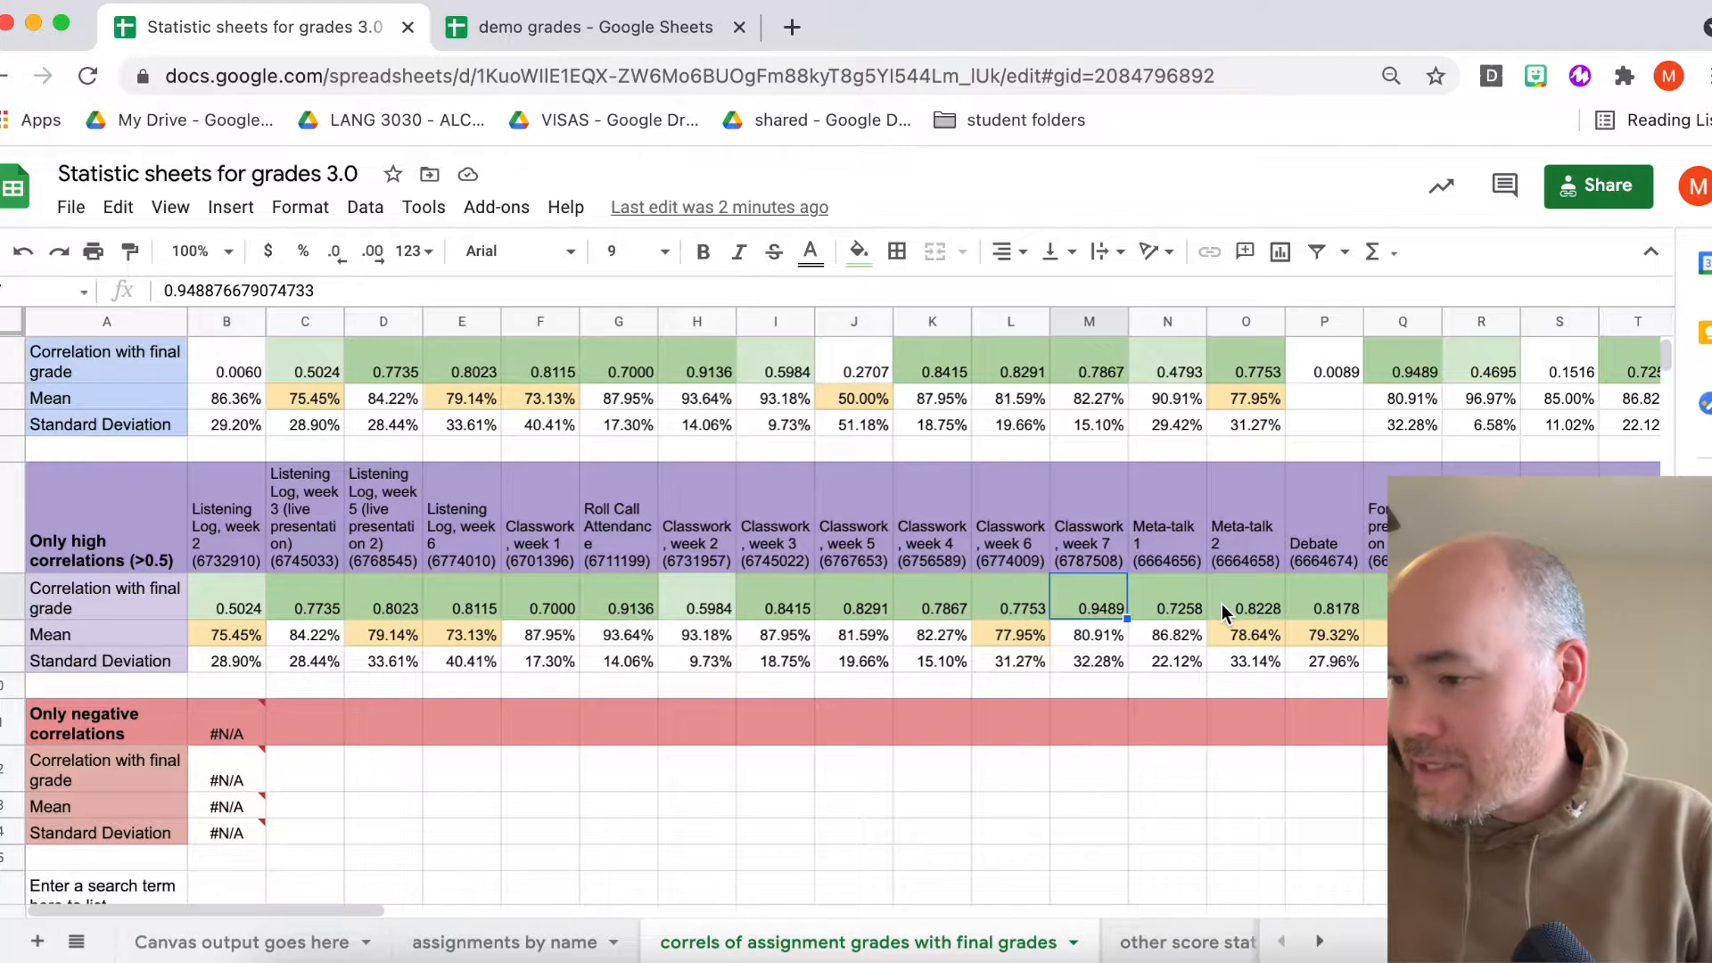
- Review each high-correlation assignment's correlation value and the section's filter formula
scroll(1222, 603, "right", 2)
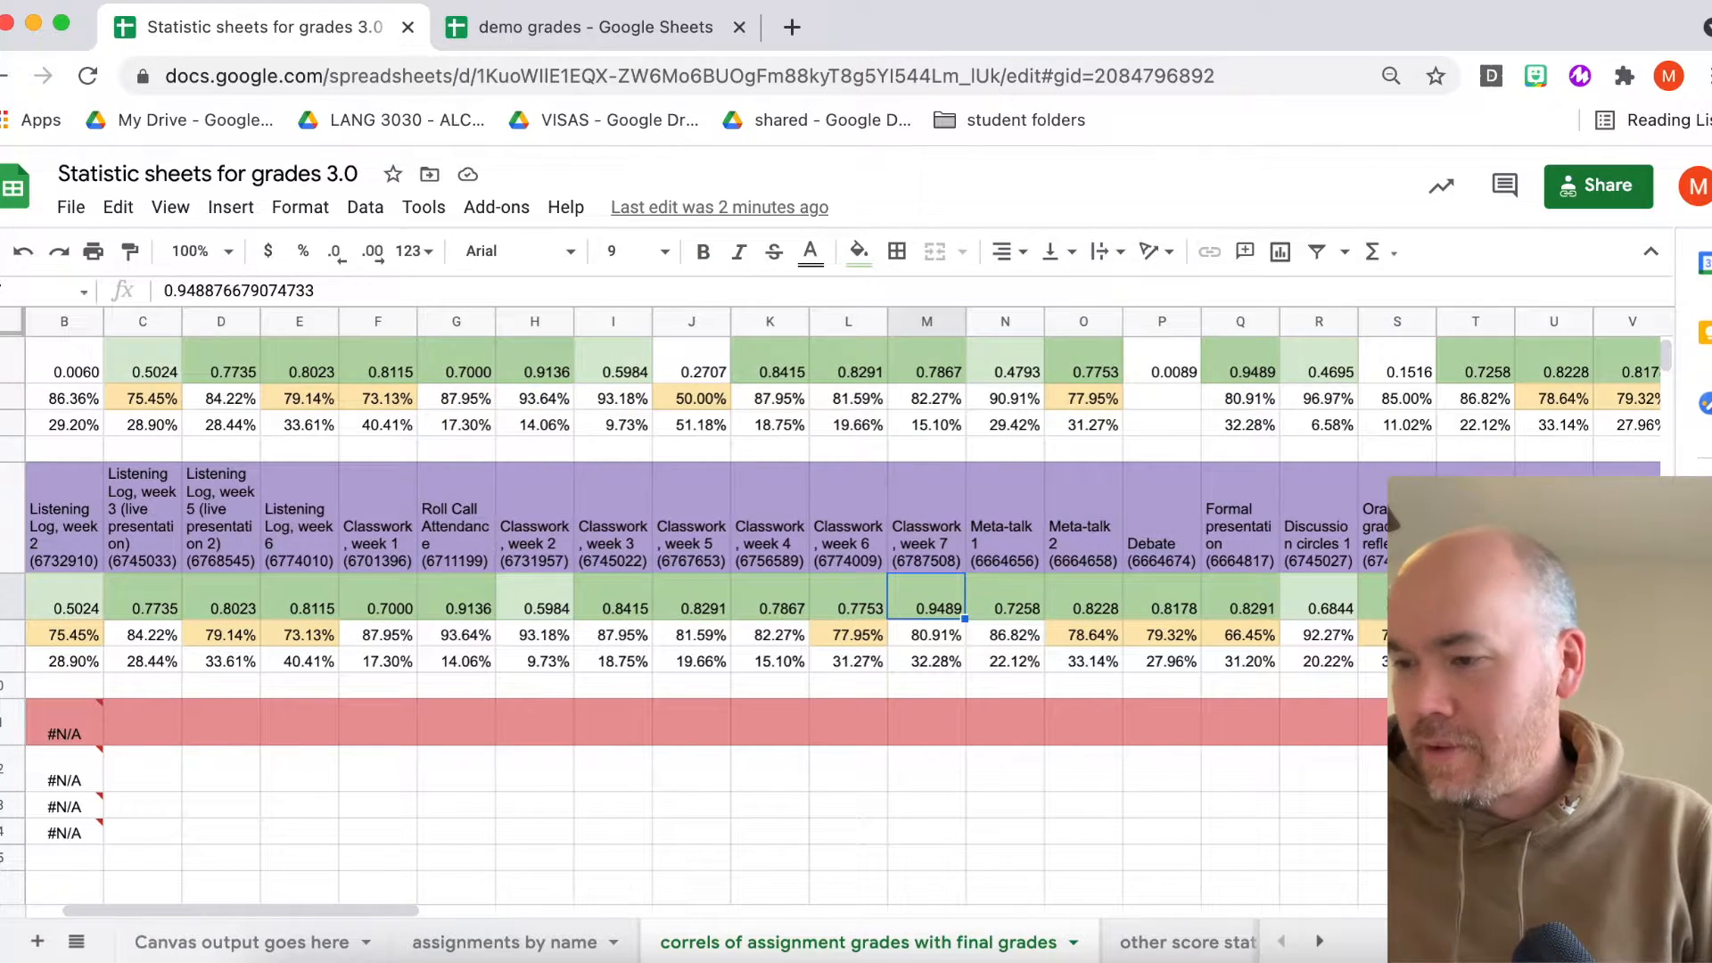
left_click(1471, 607)
left_click(735, 605)
left_click(555, 604)
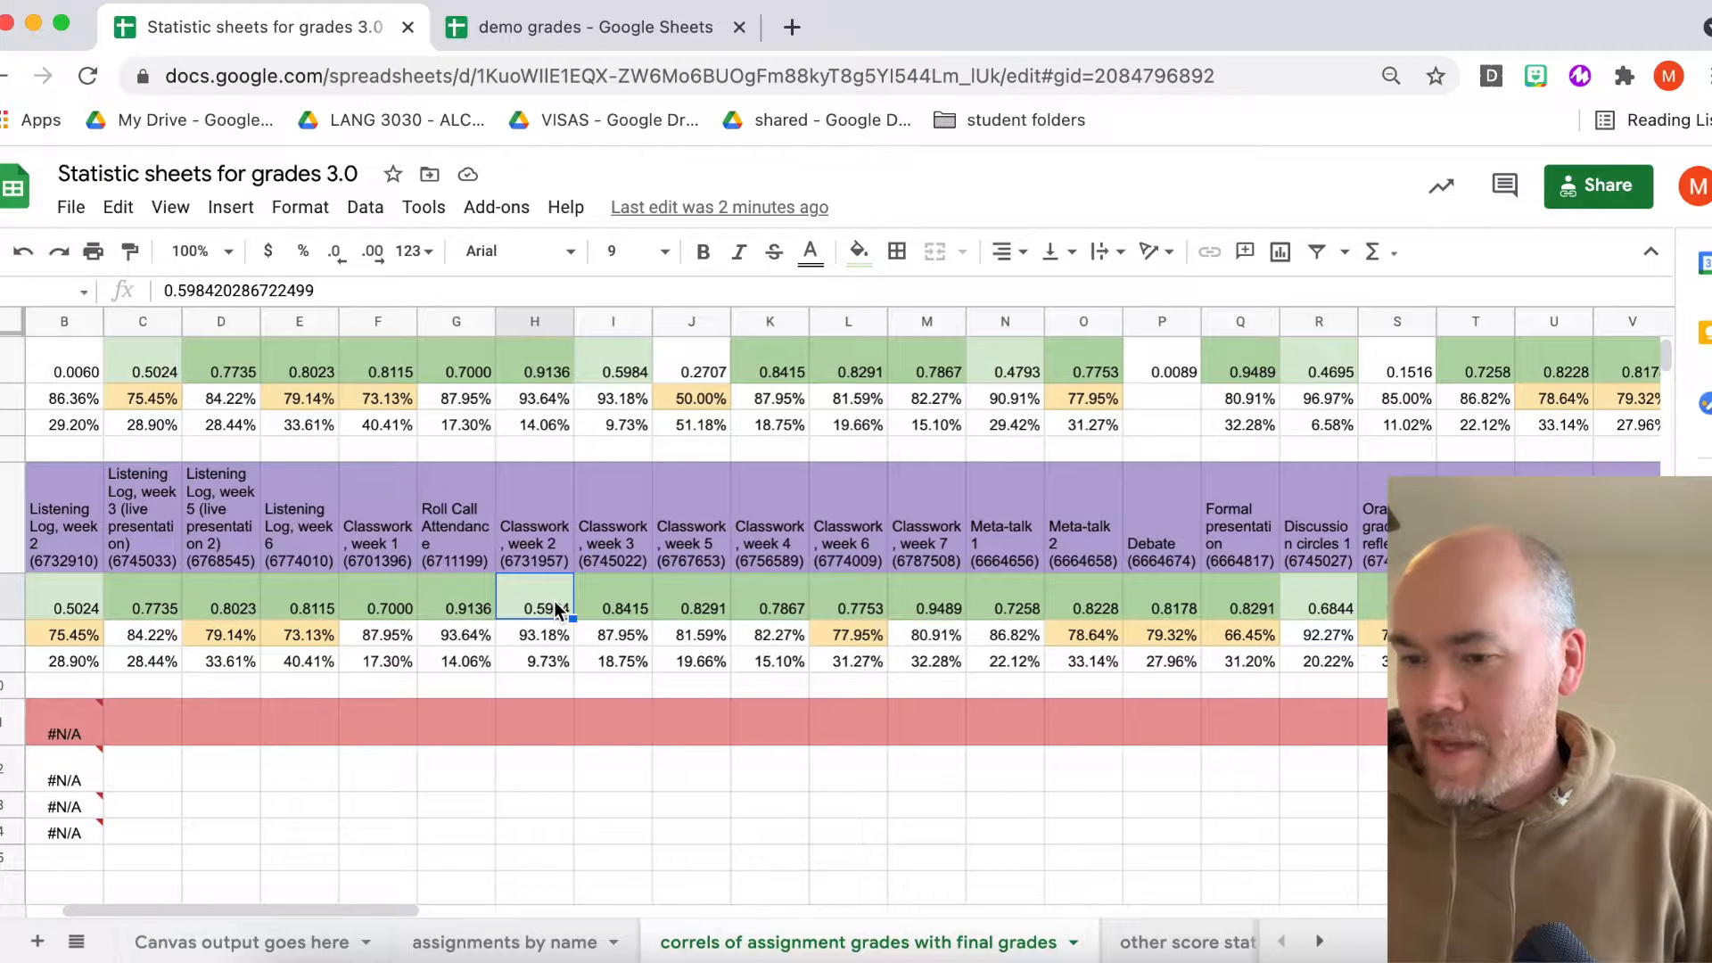
scroll(554, 606, "left", 2)
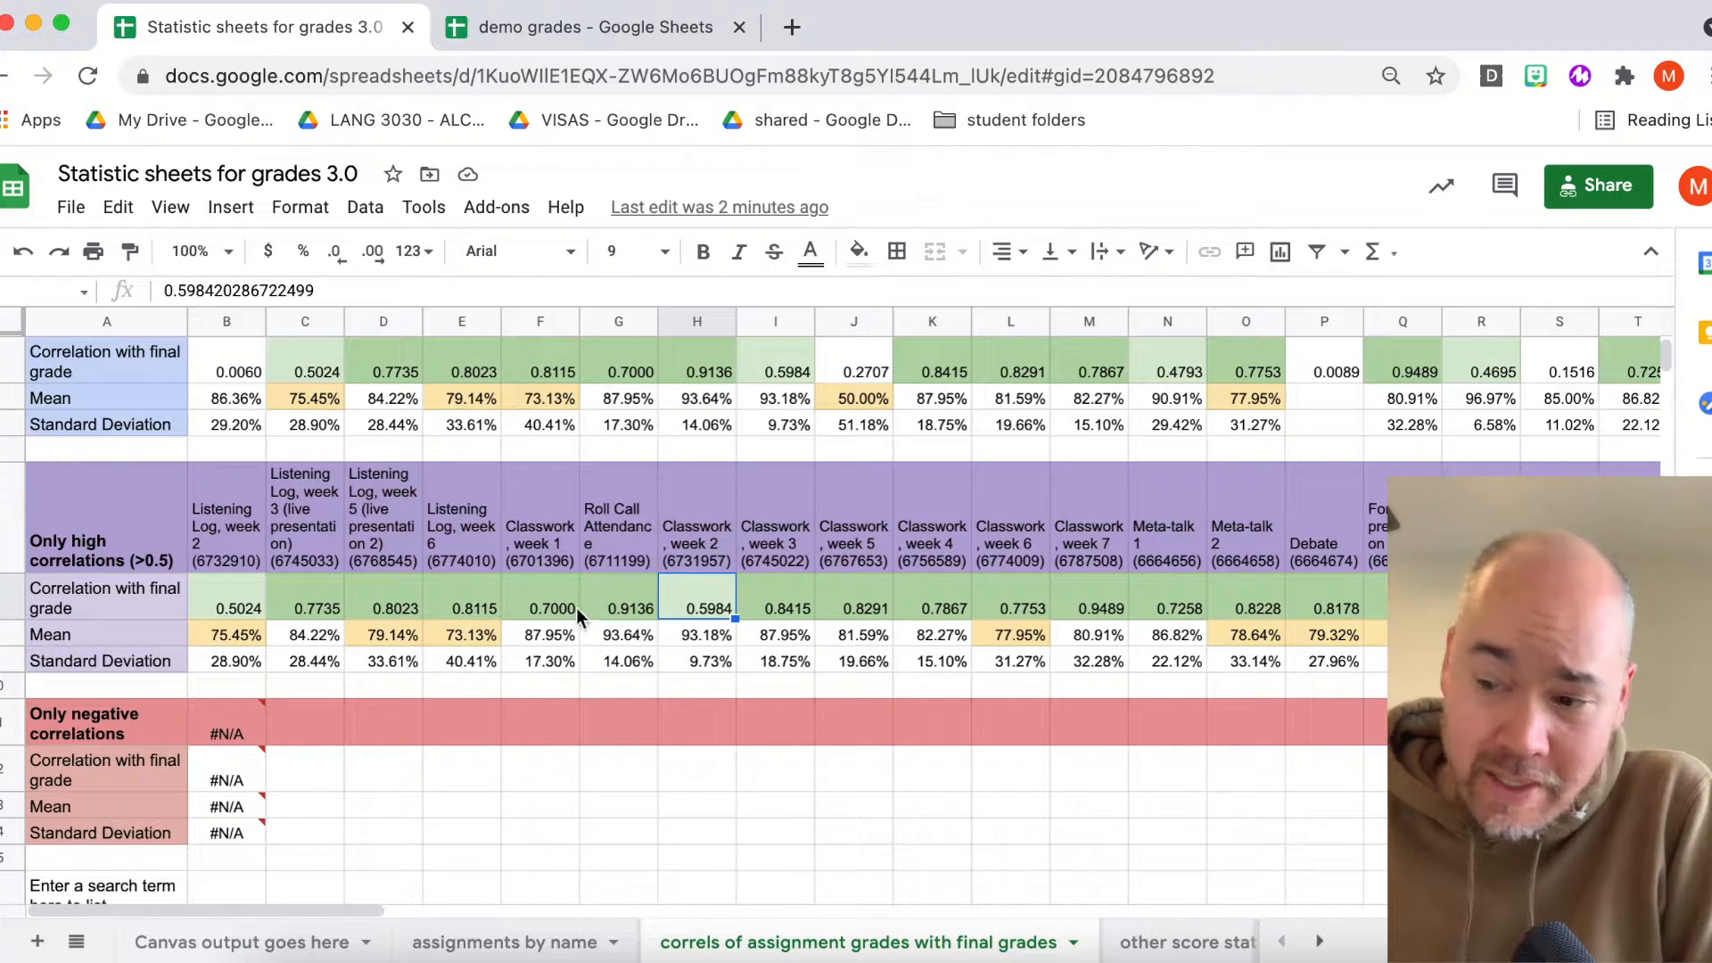
left_click(624, 596)
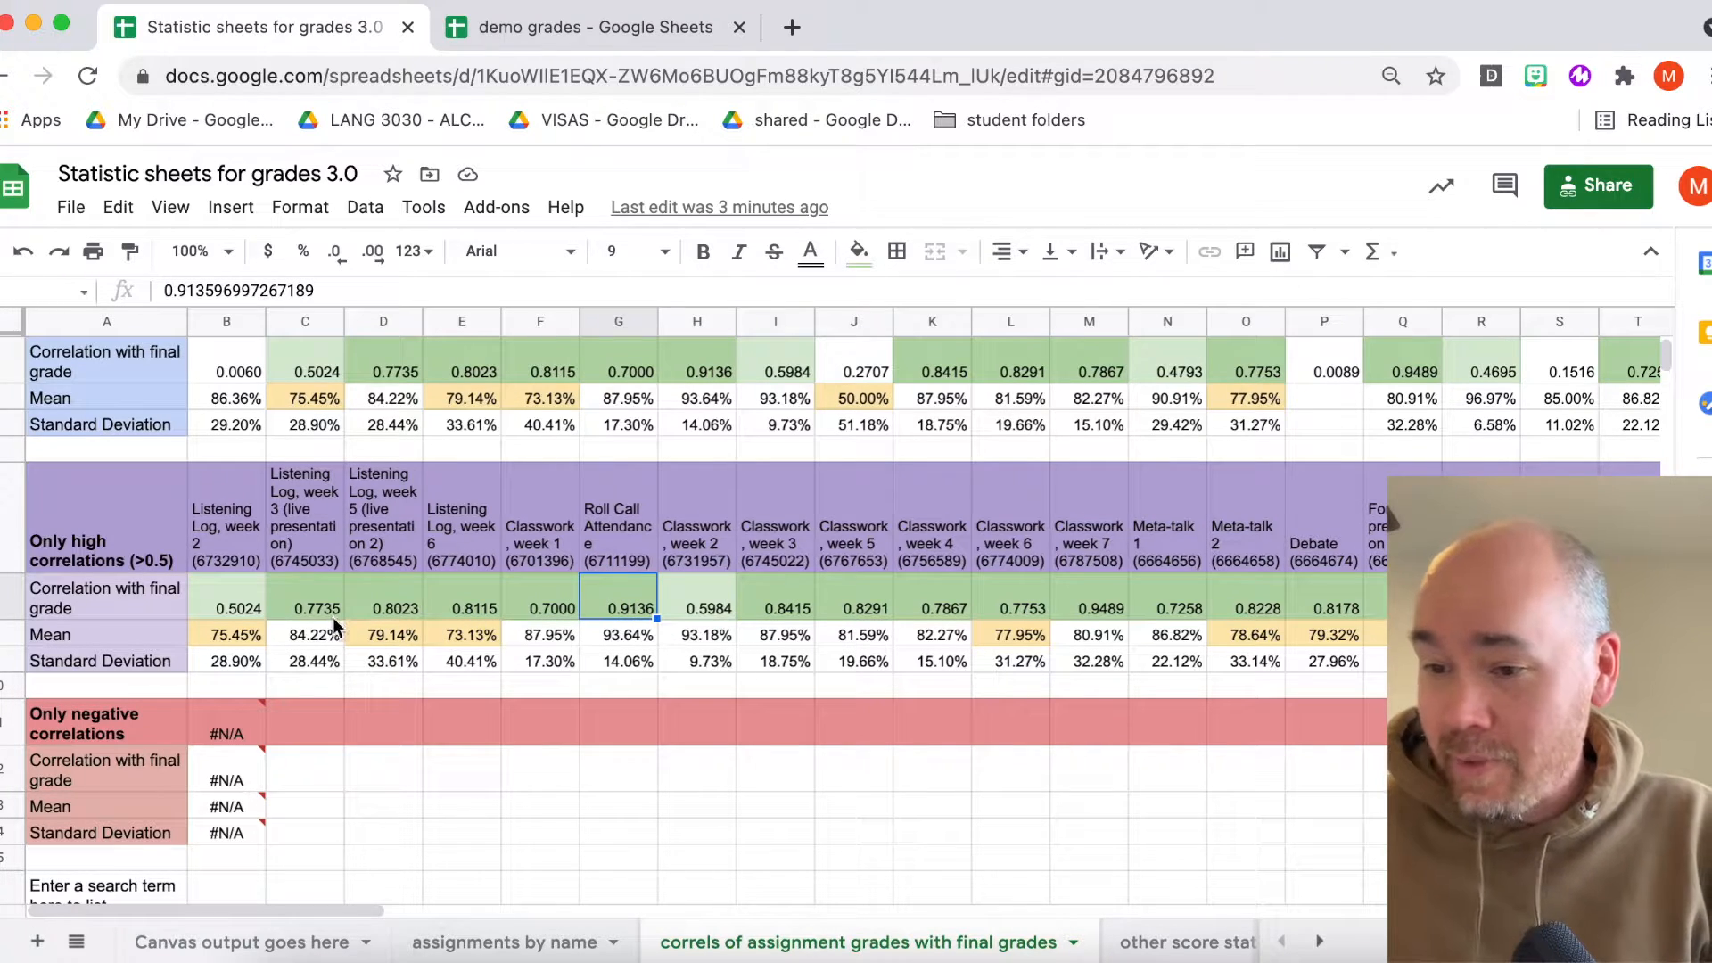
left_click(535, 612)
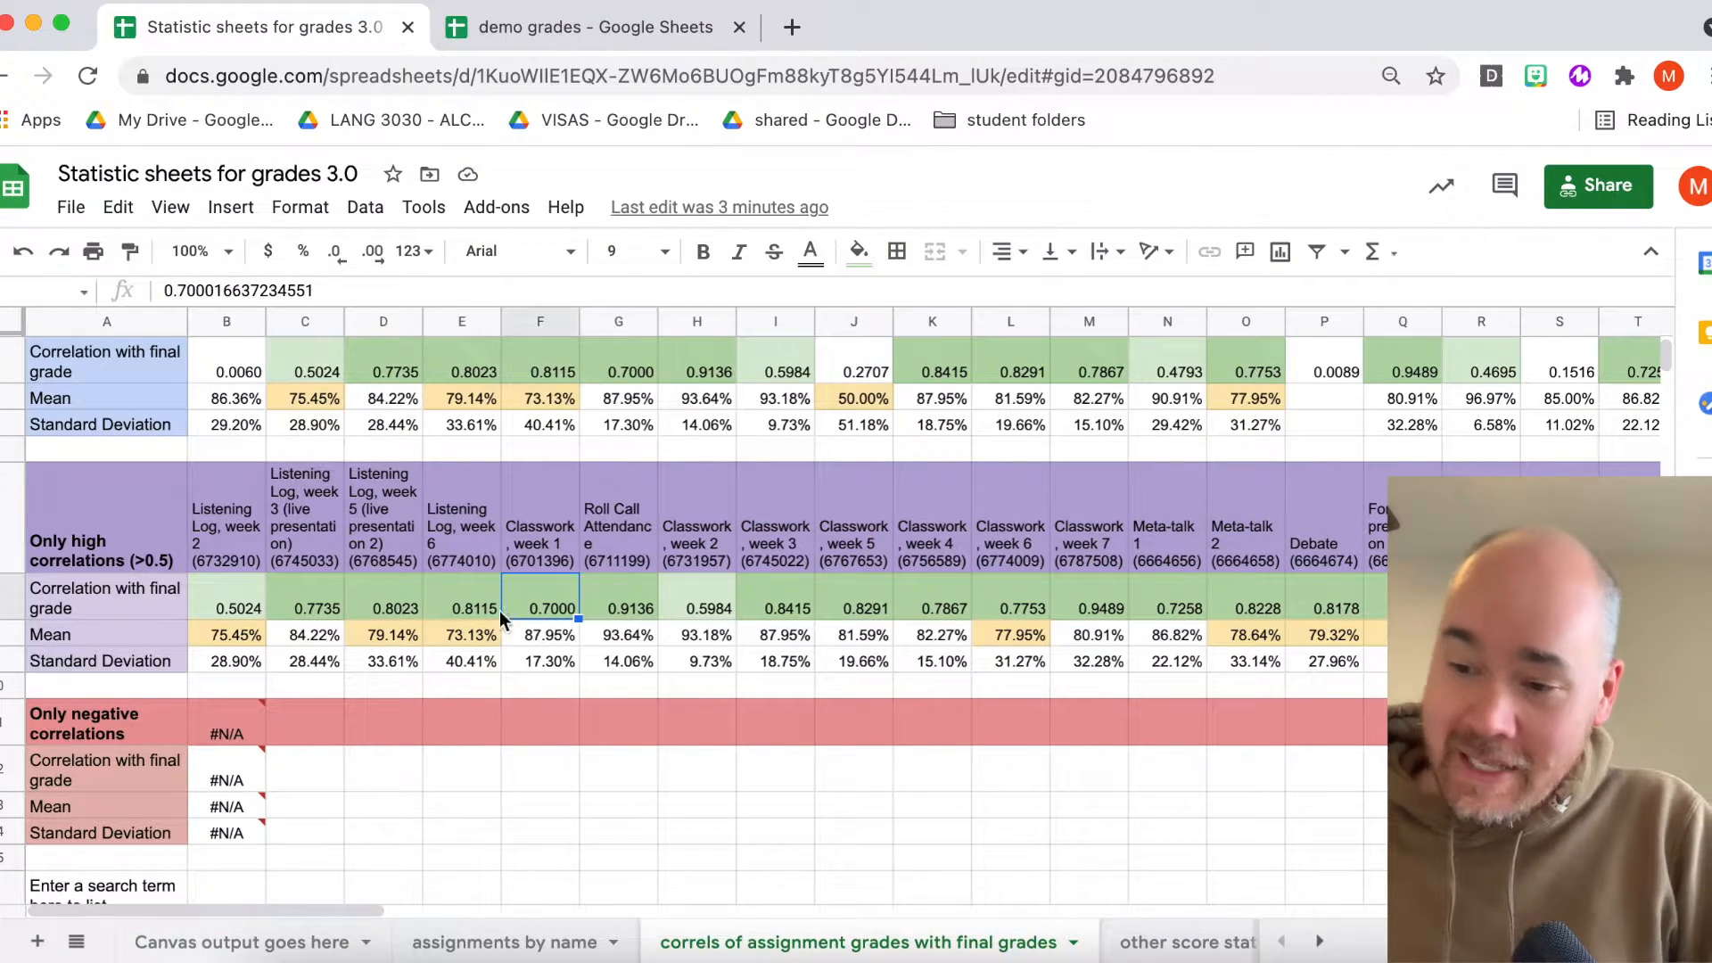
left_click(460, 608)
left_click(398, 607)
left_click(314, 606)
left_click(236, 601)
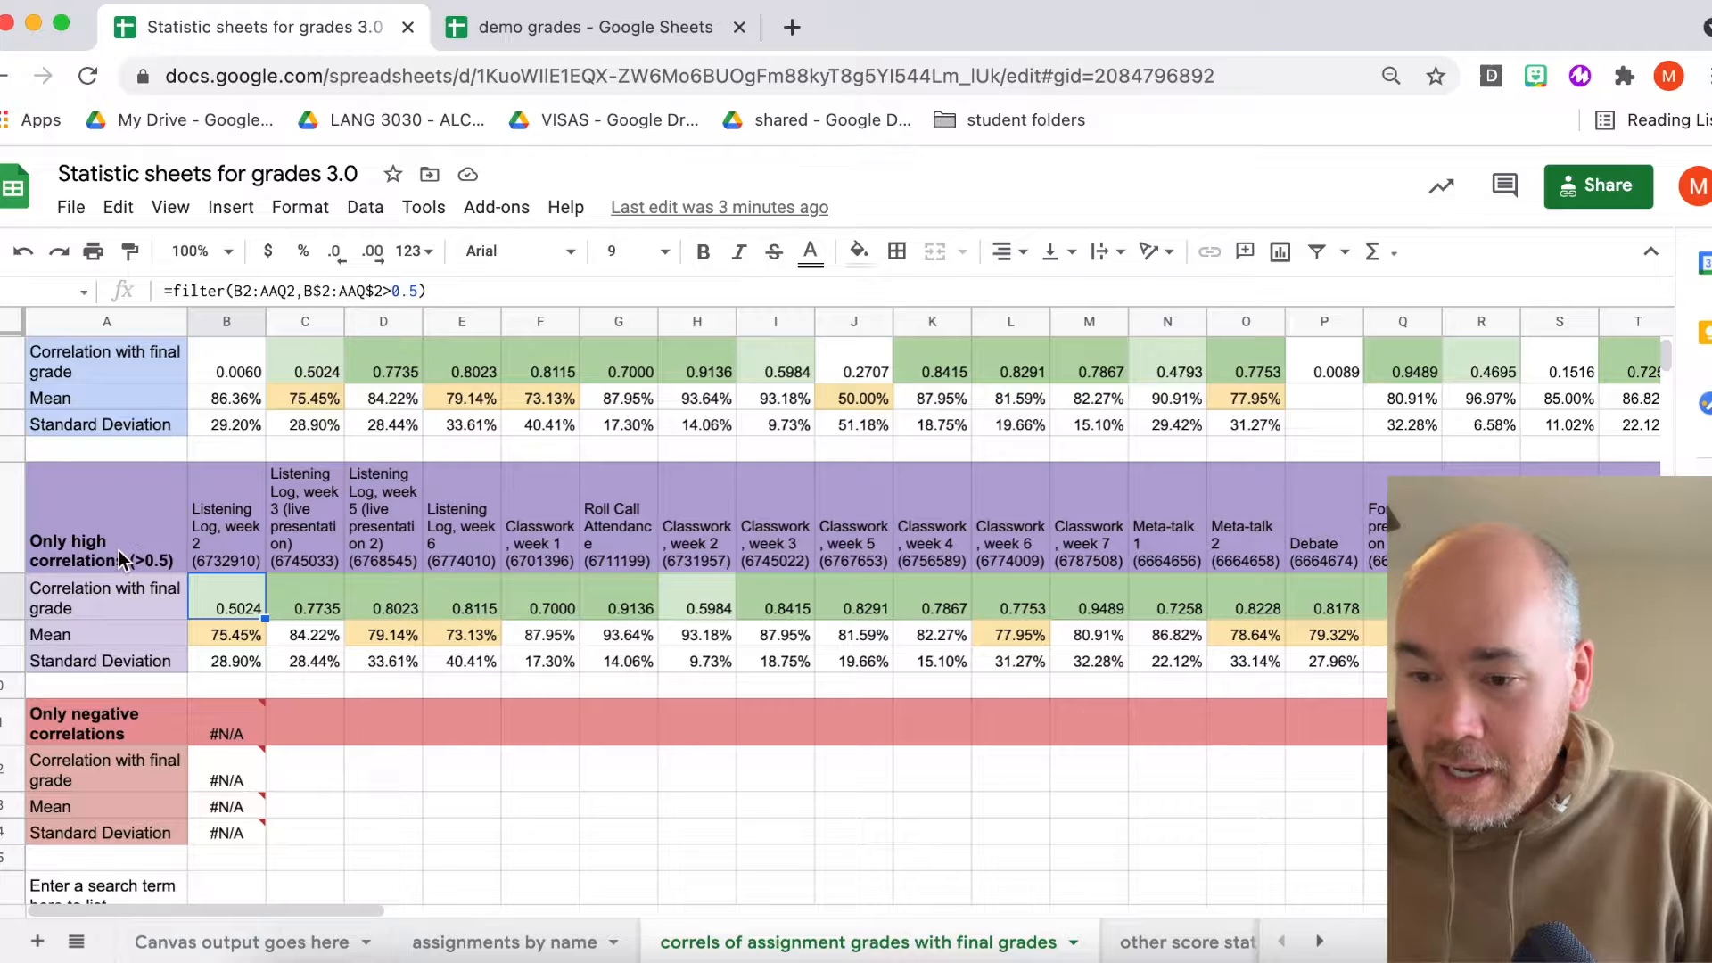
- Examine the Only negative correlations section below the high correlations
scroll(119, 549, "down", 2)
left_click(71, 640)
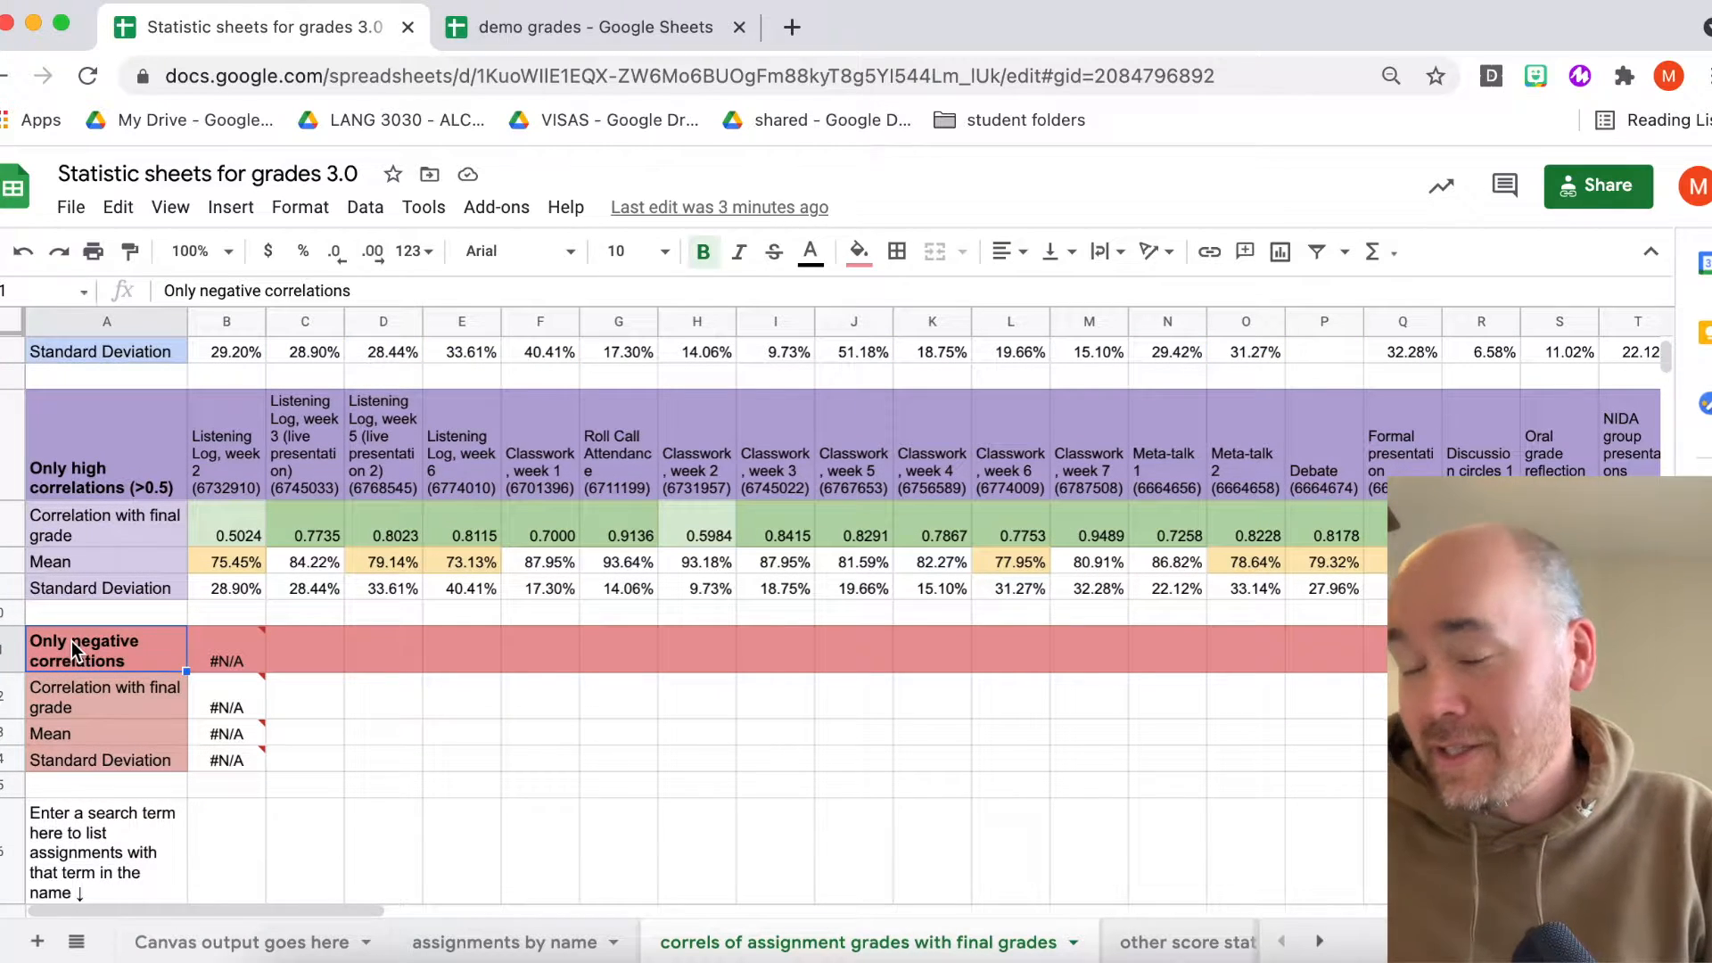
left_click(7, 659)
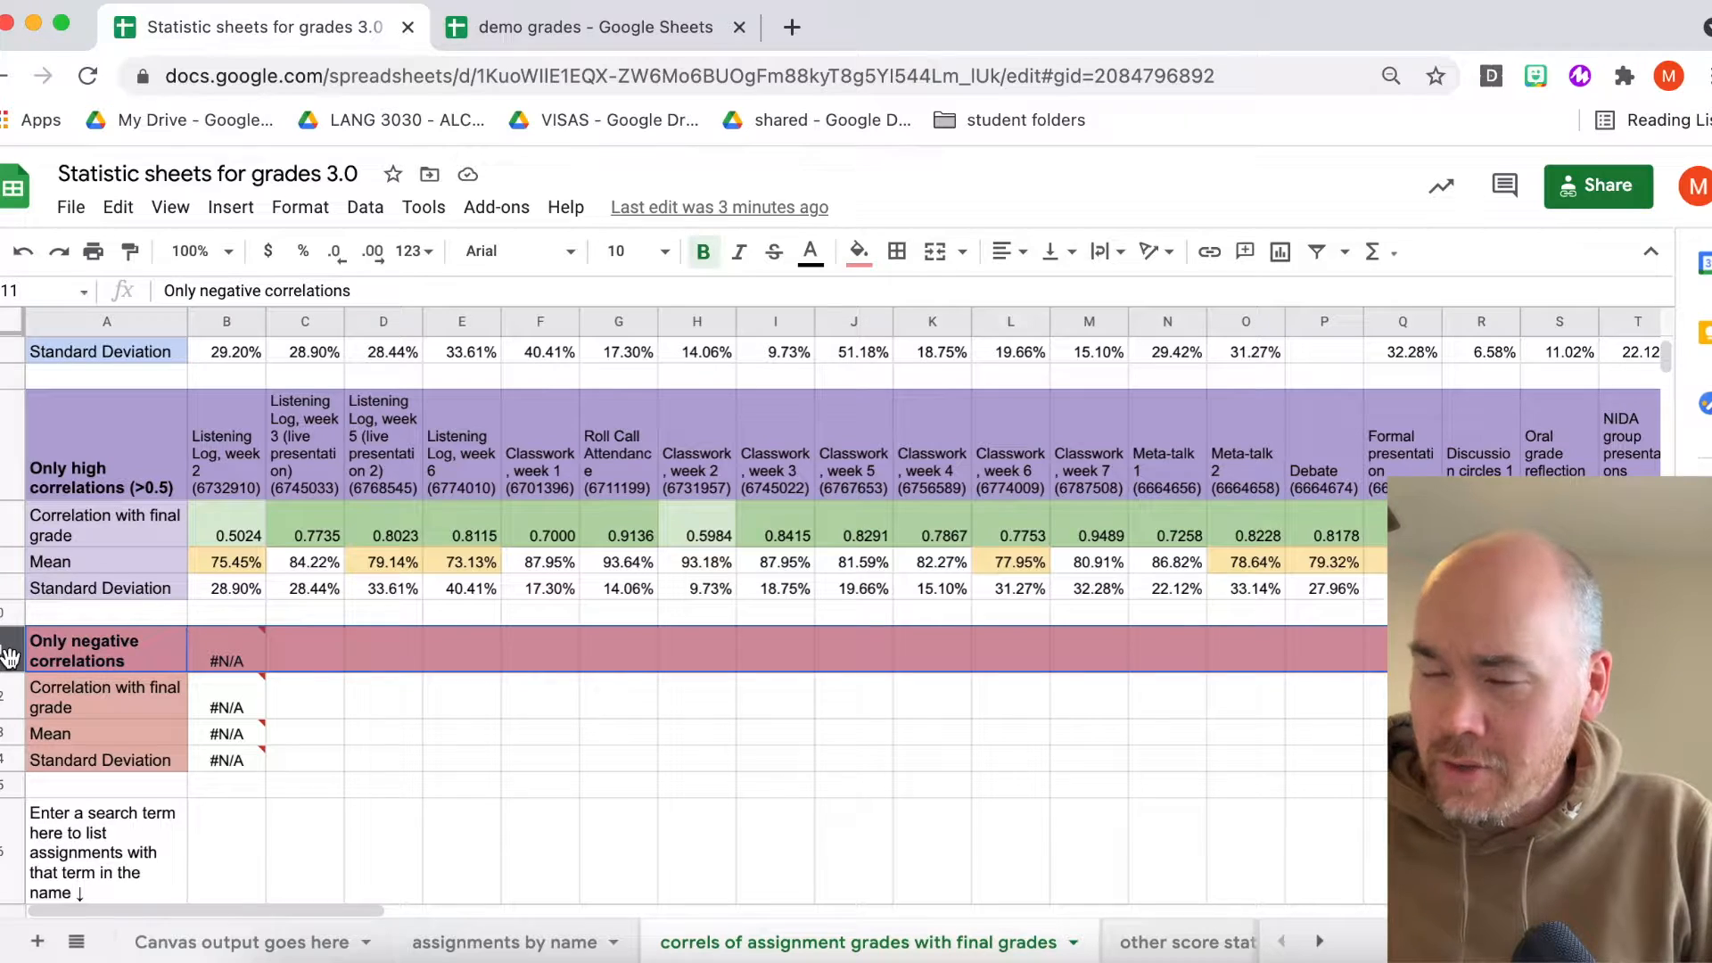
left_click(126, 659)
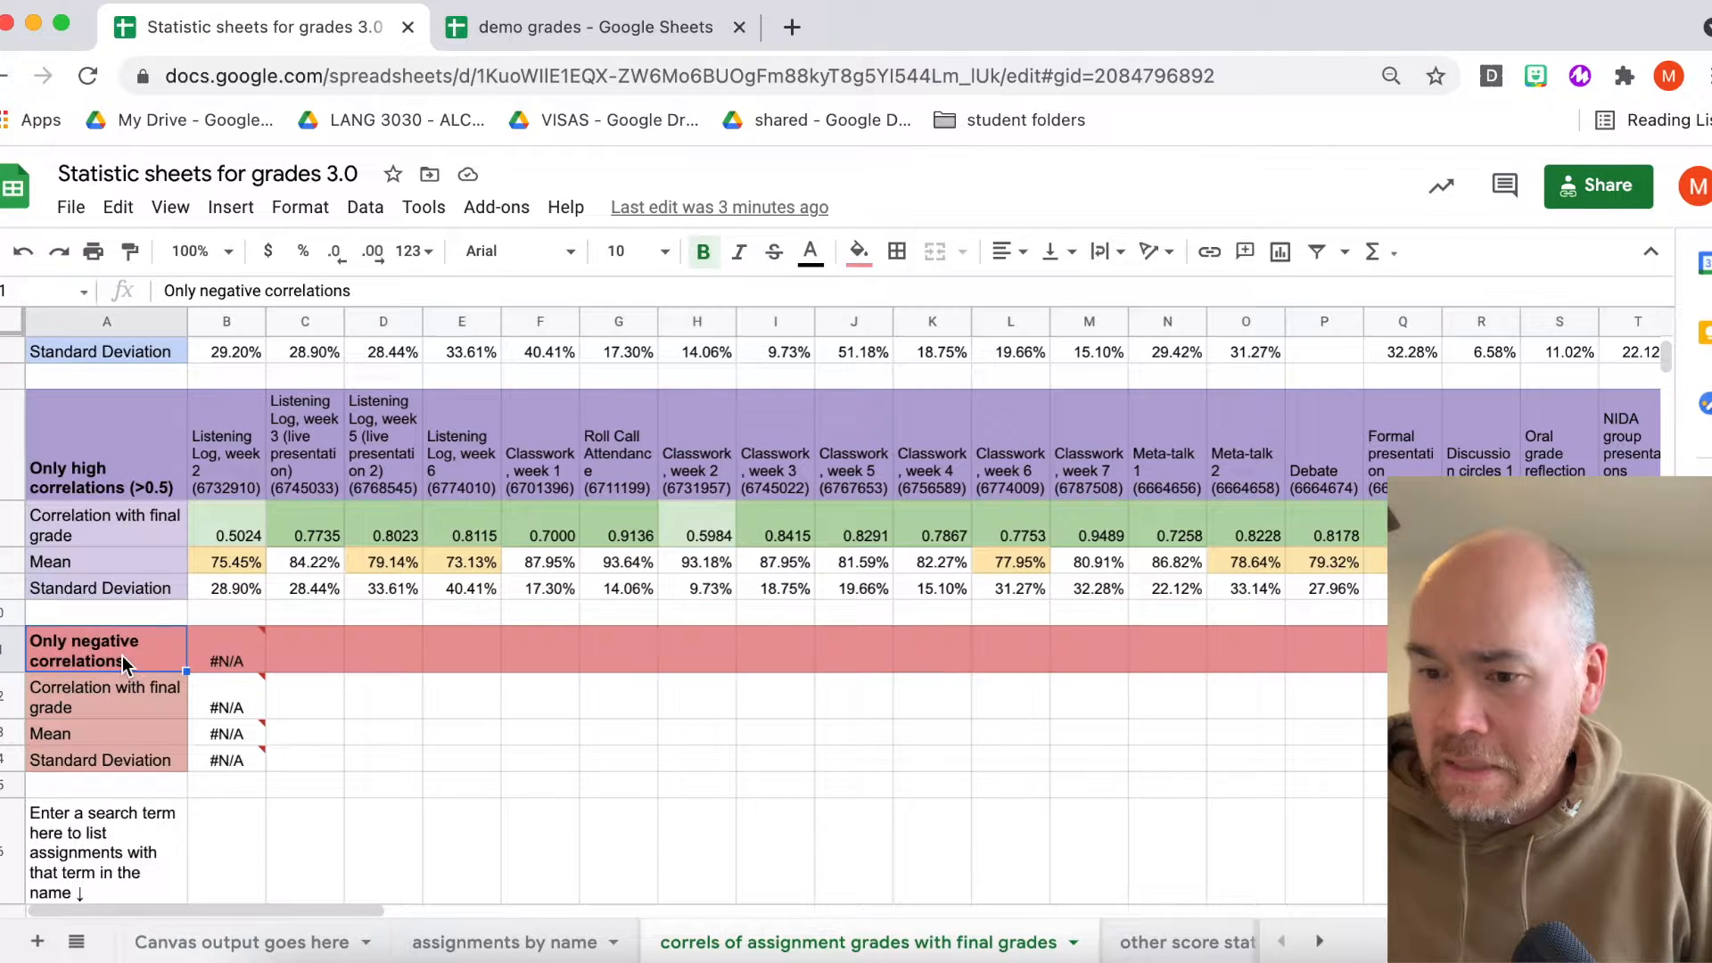
- Inspect the #N/A results of the negative correlations section and the search term section beneath it
left_click(7, 659)
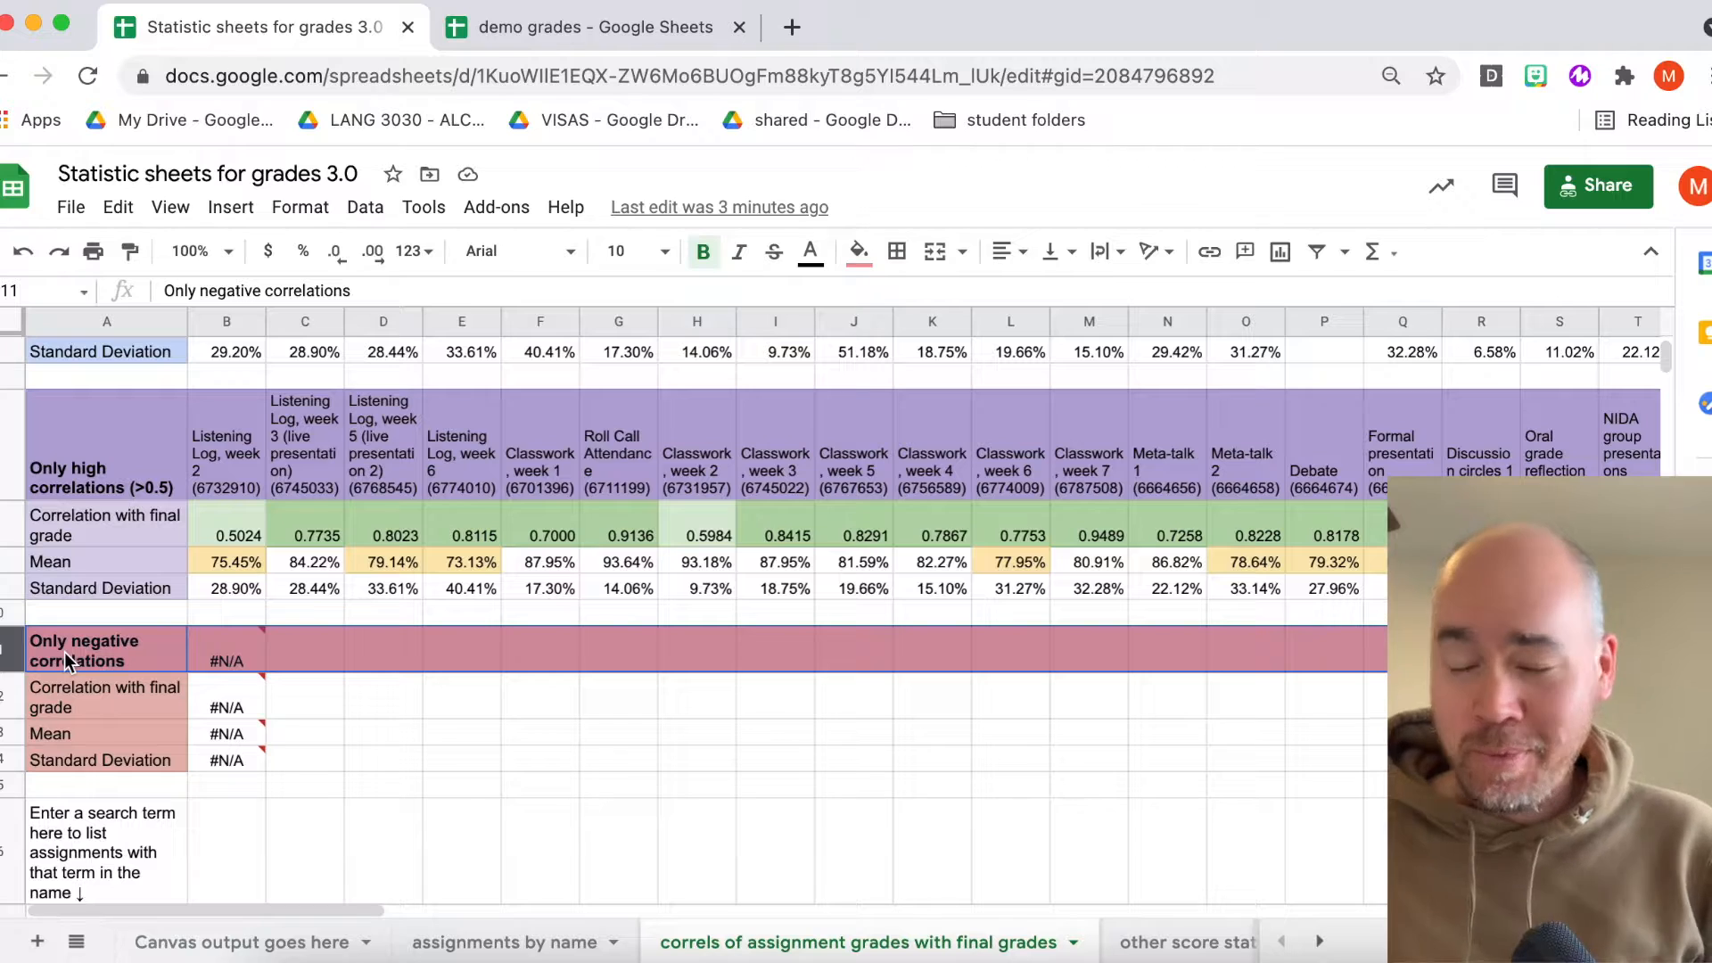
left_click(64, 651)
scroll(135, 662, "down", 1)
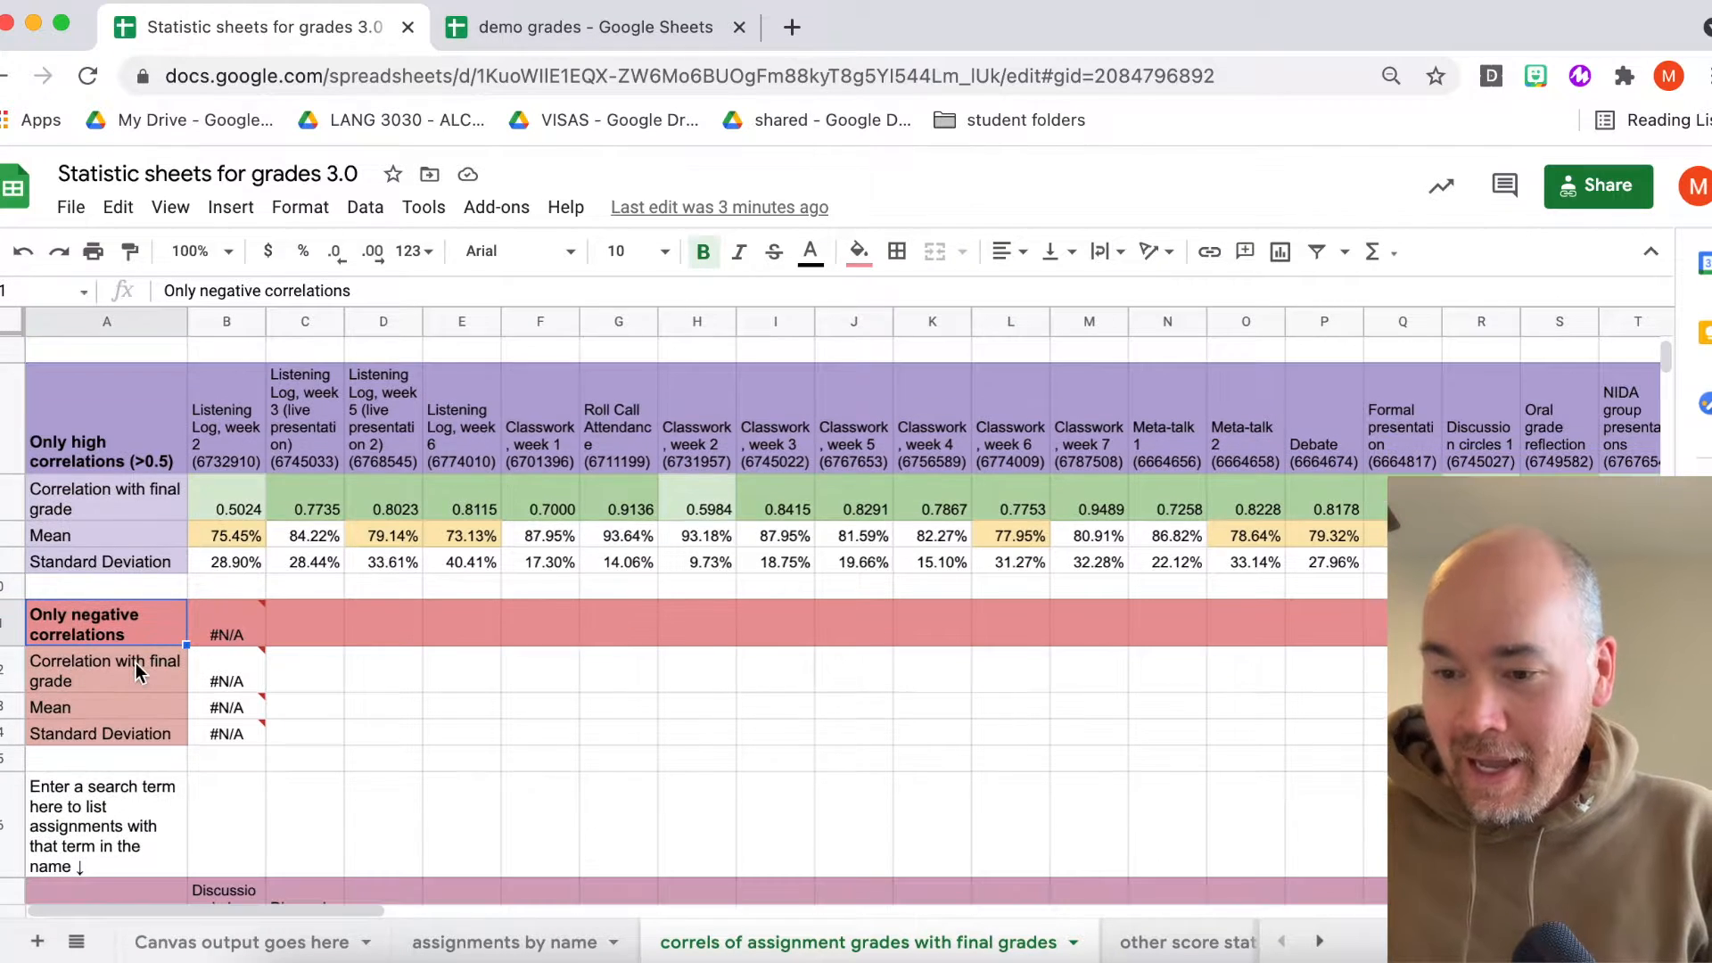
mouse_move(221, 635)
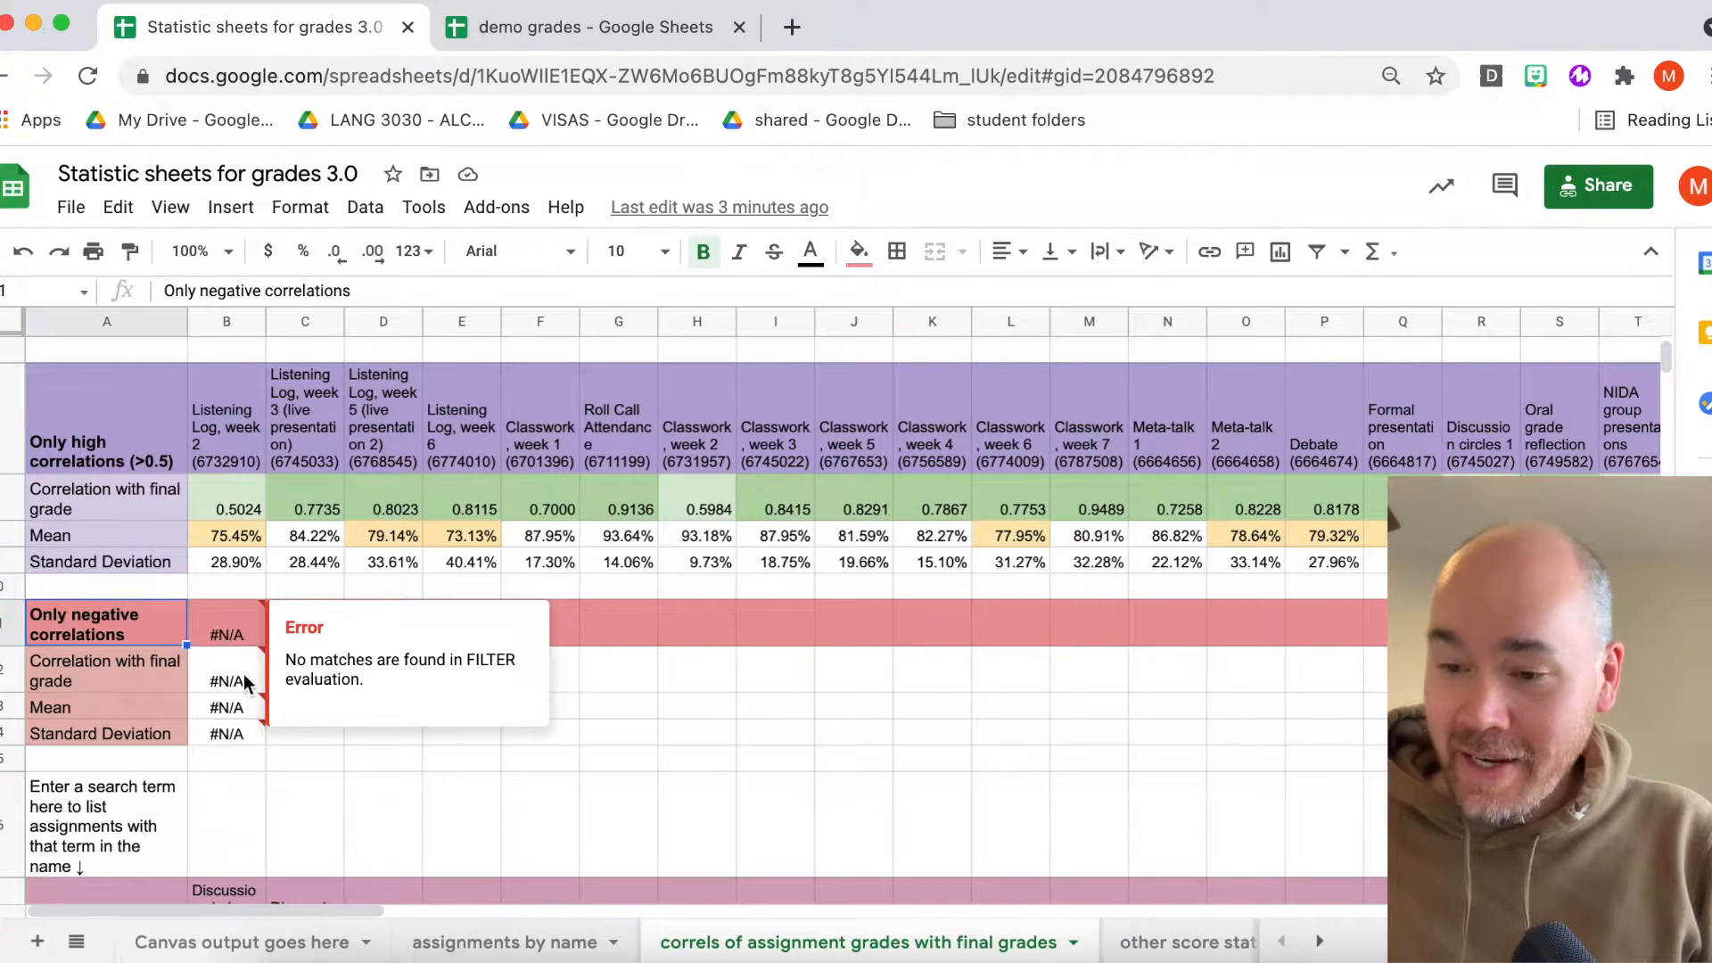
left_click(103, 668)
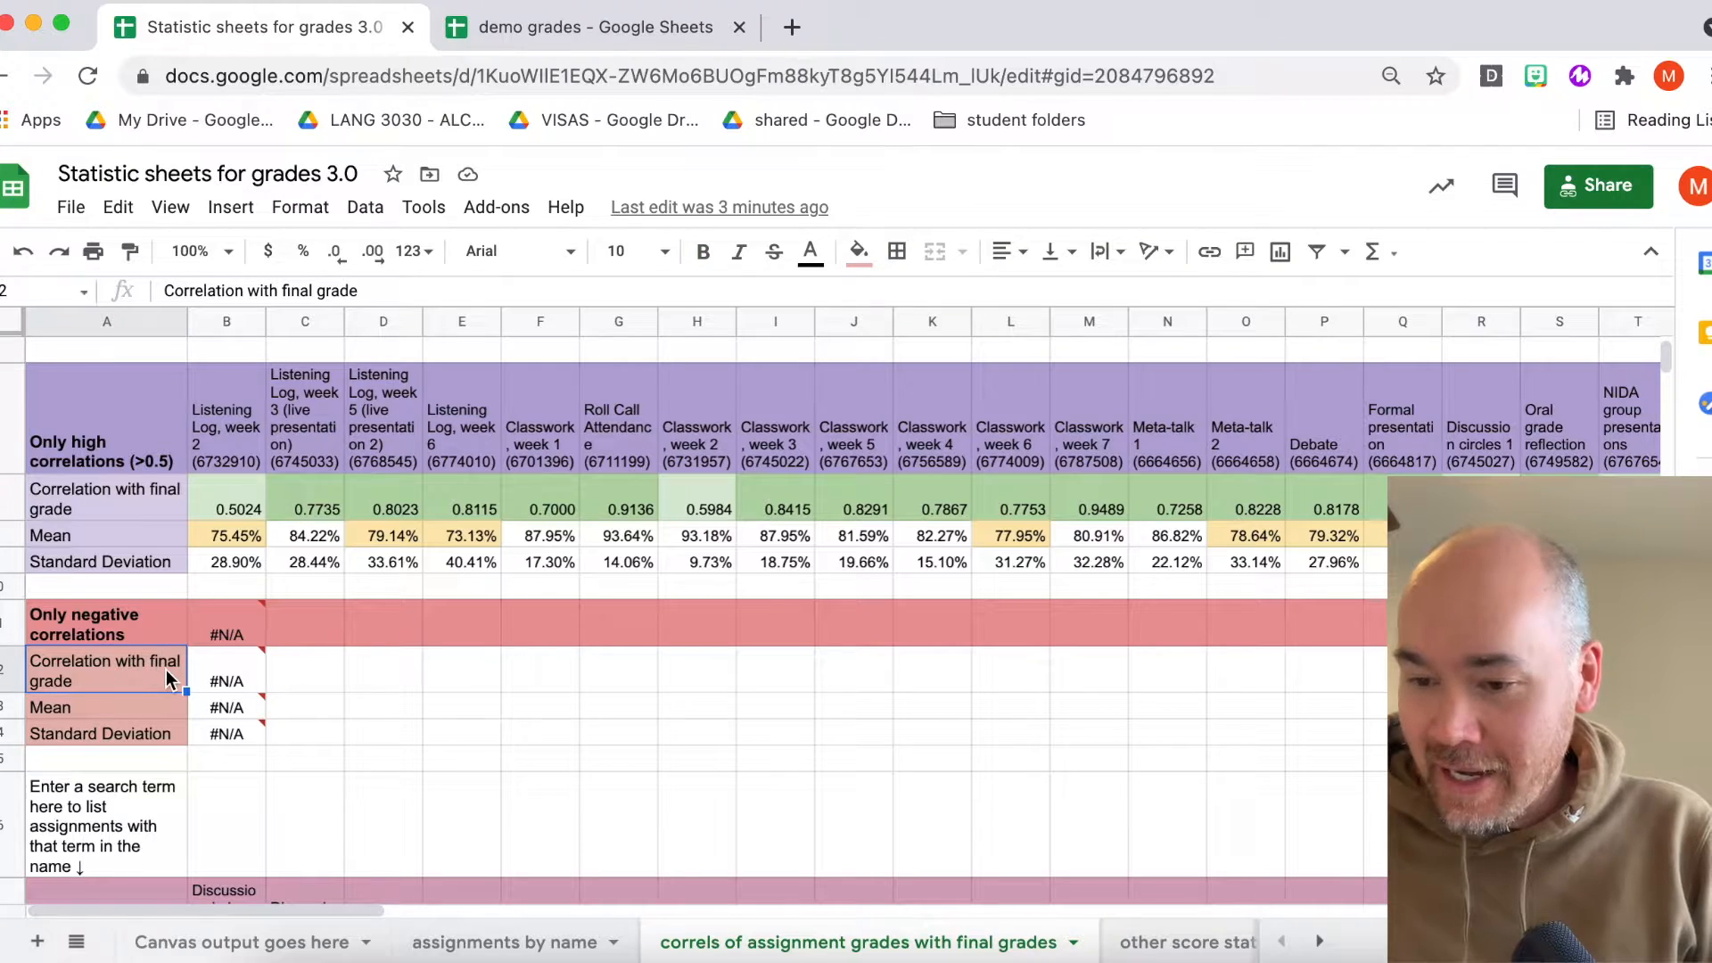
scroll(166, 670, "down", 1)
left_click(56, 592)
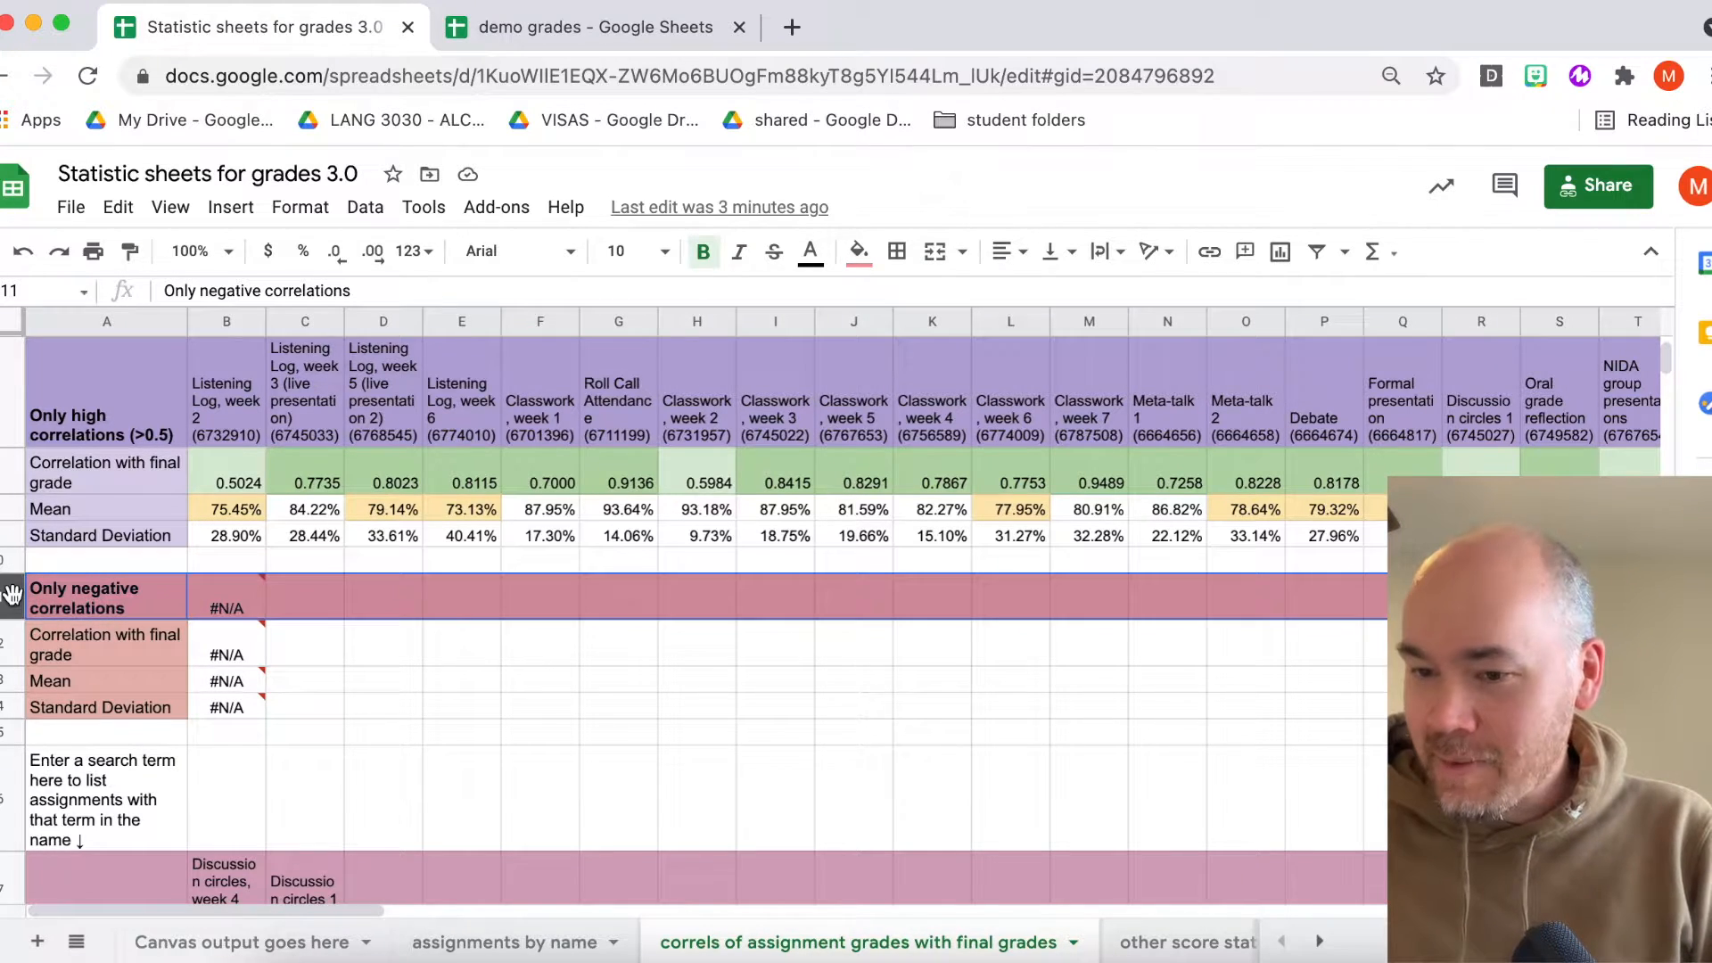
left_click(76, 635)
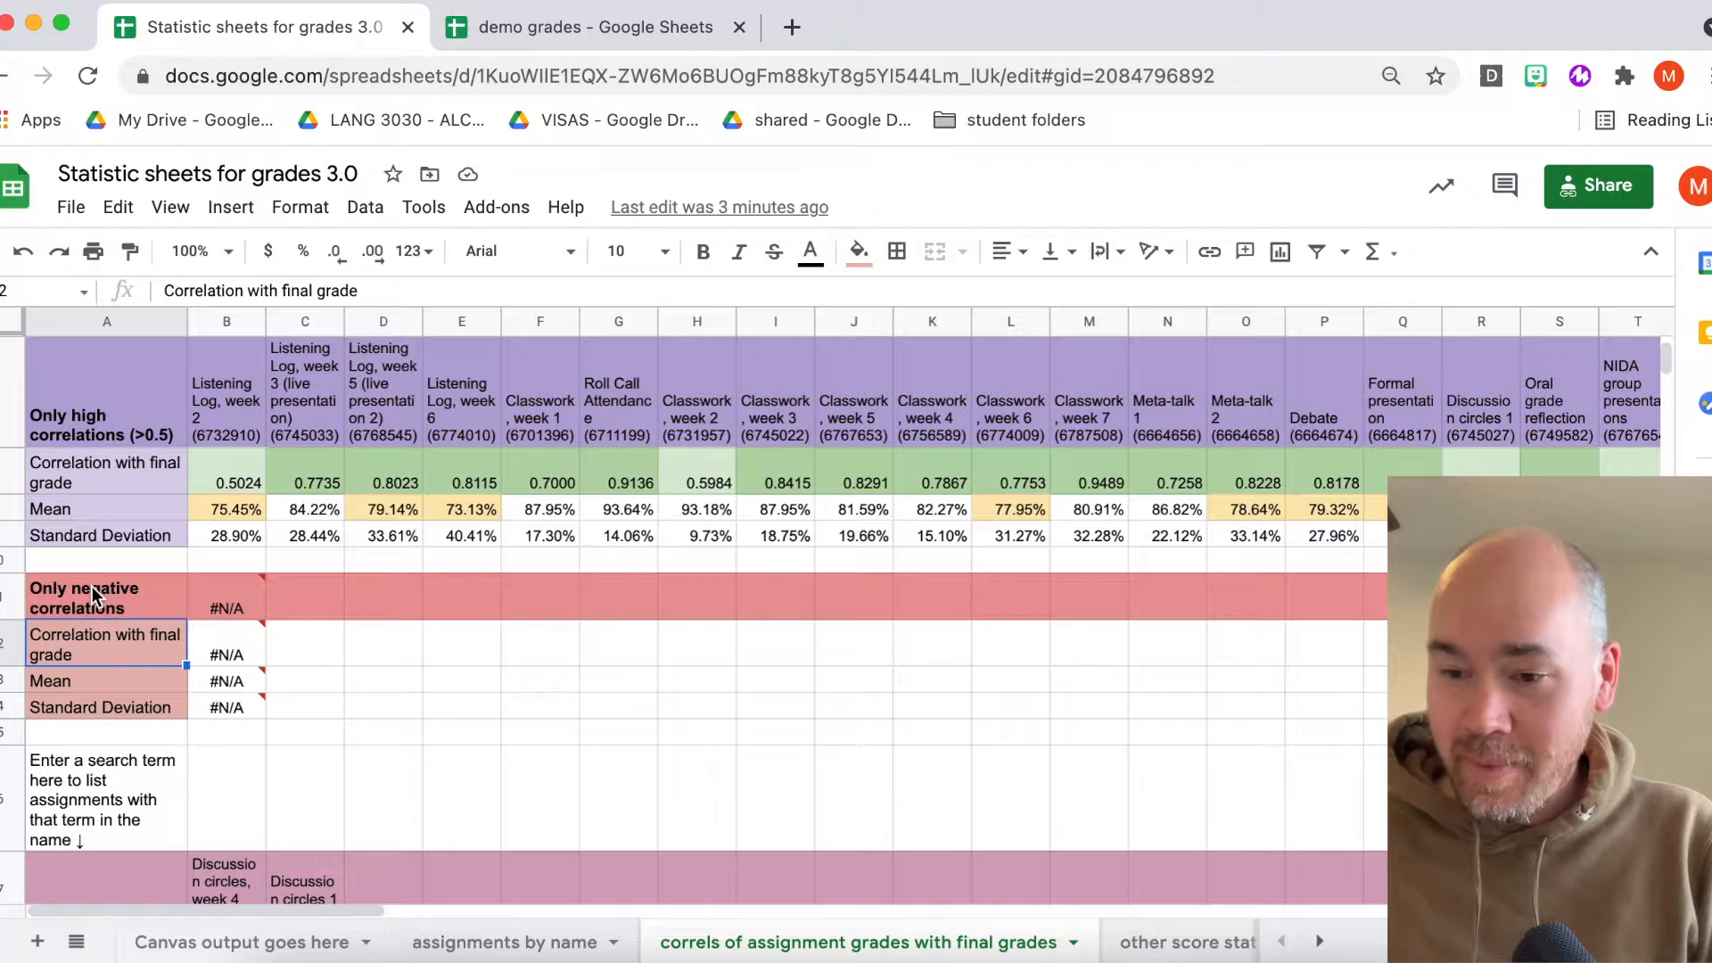
left_click(93, 598)
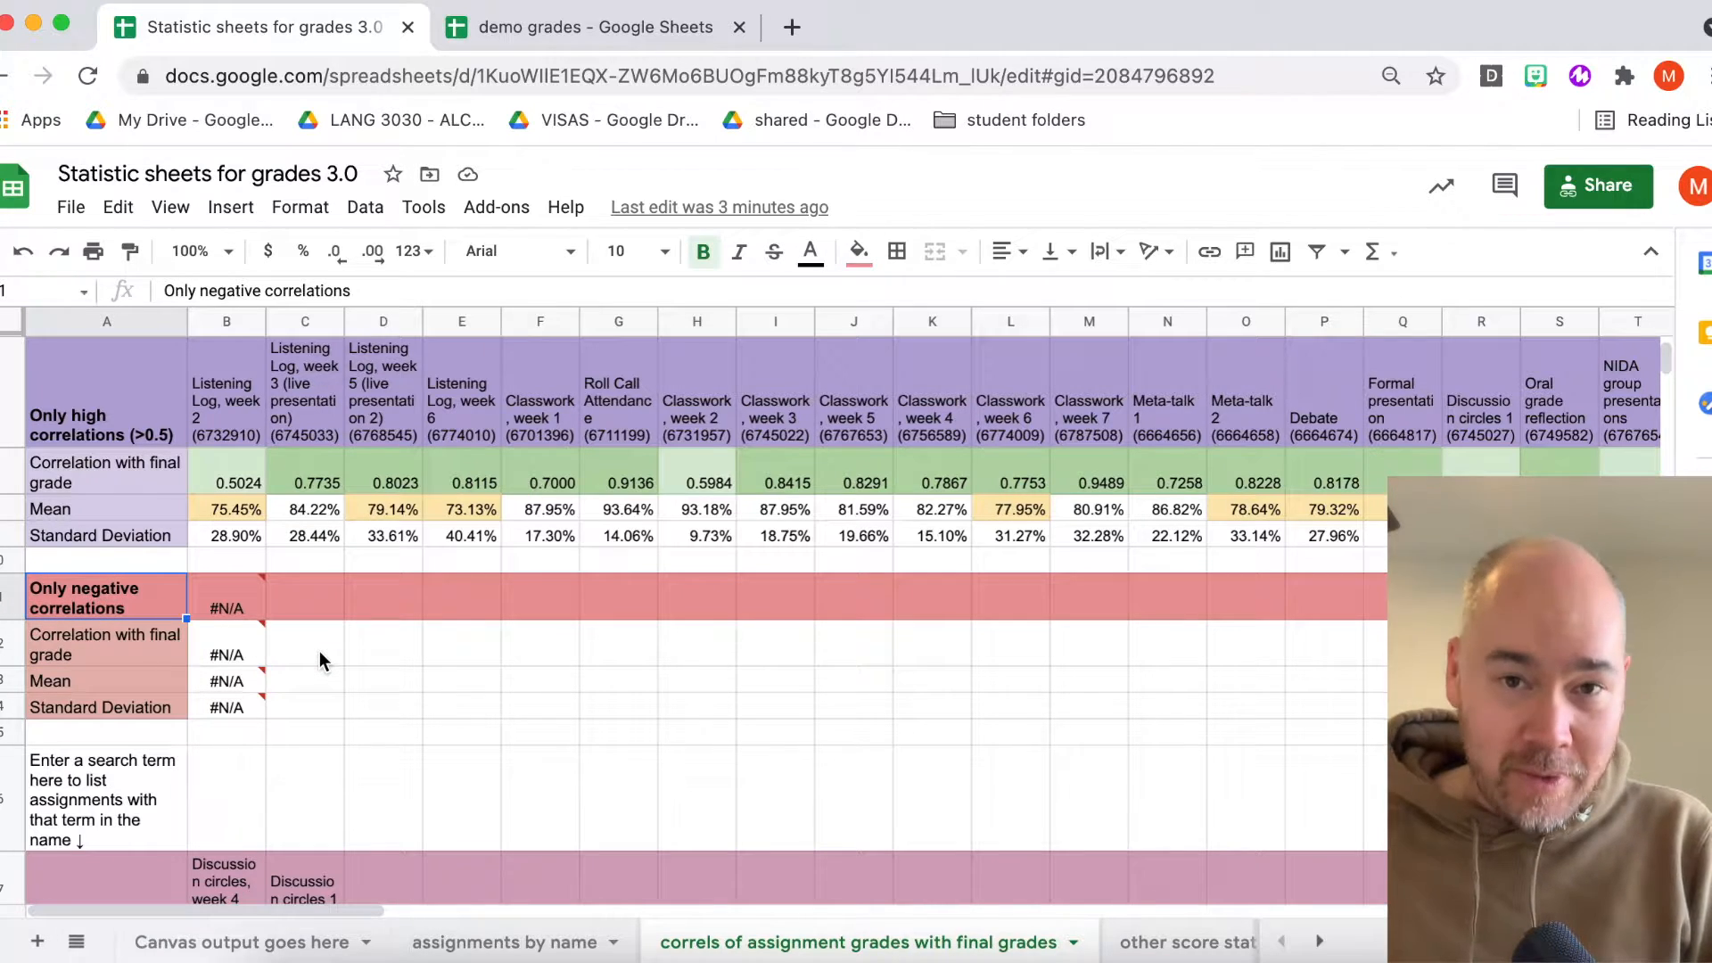
scroll(320, 651, "down", 5)
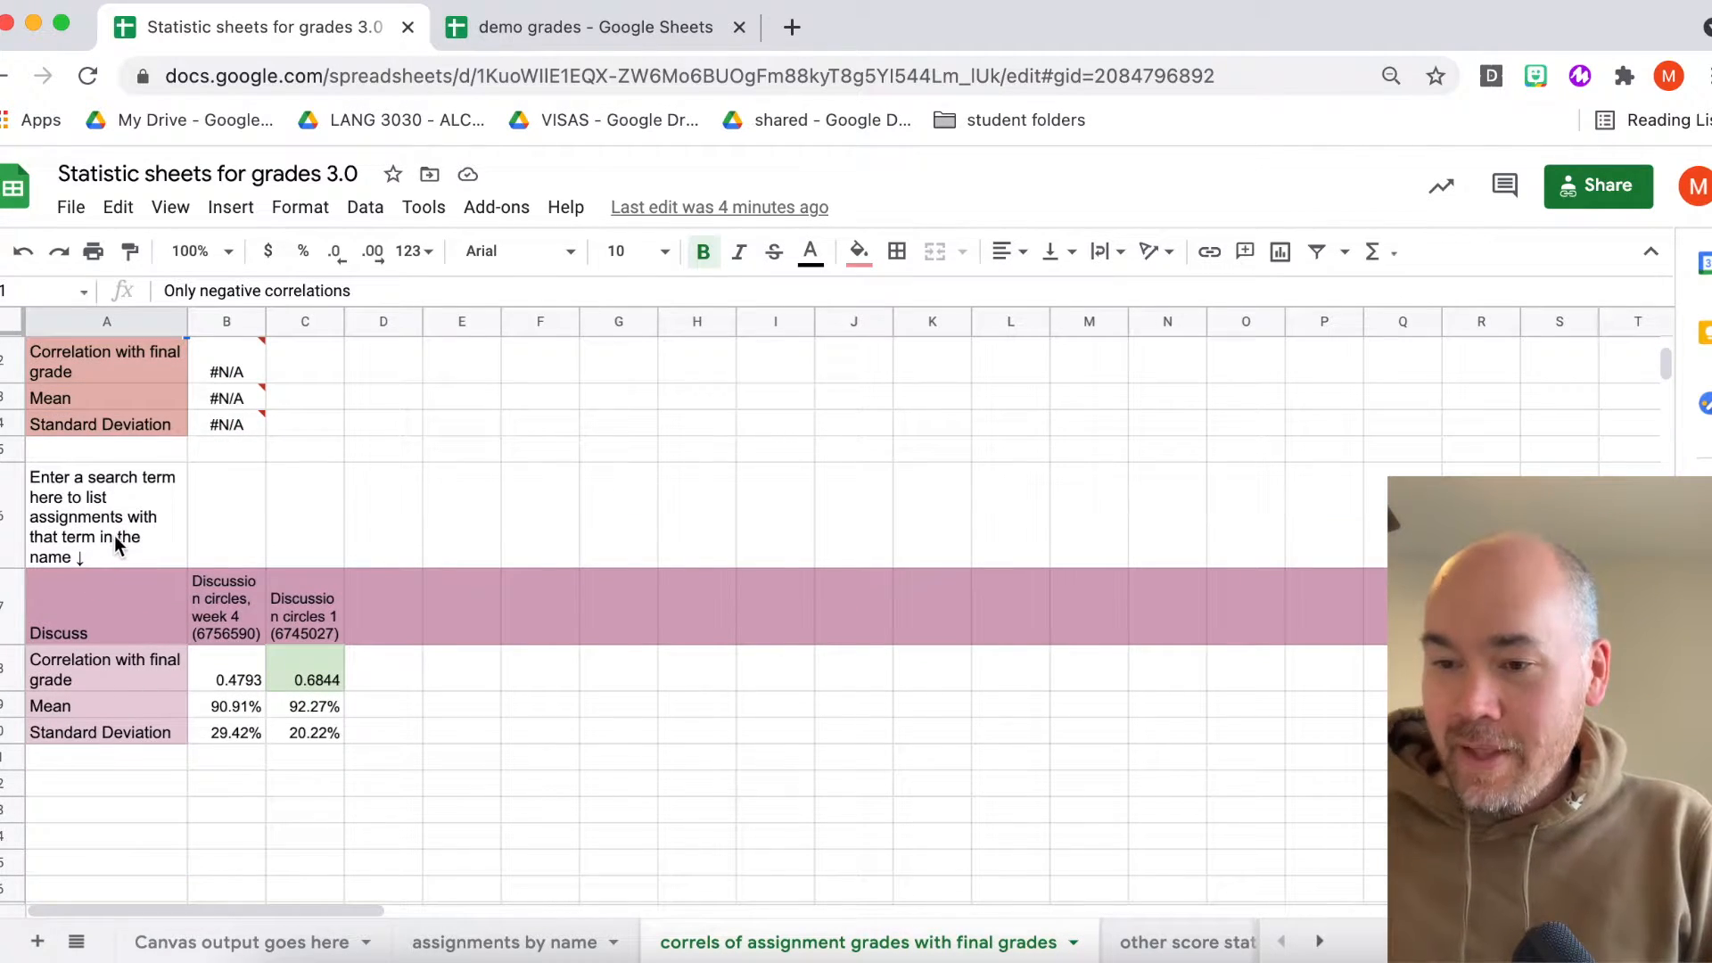
left_click(70, 623)
scroll(68, 619, "up", 10)
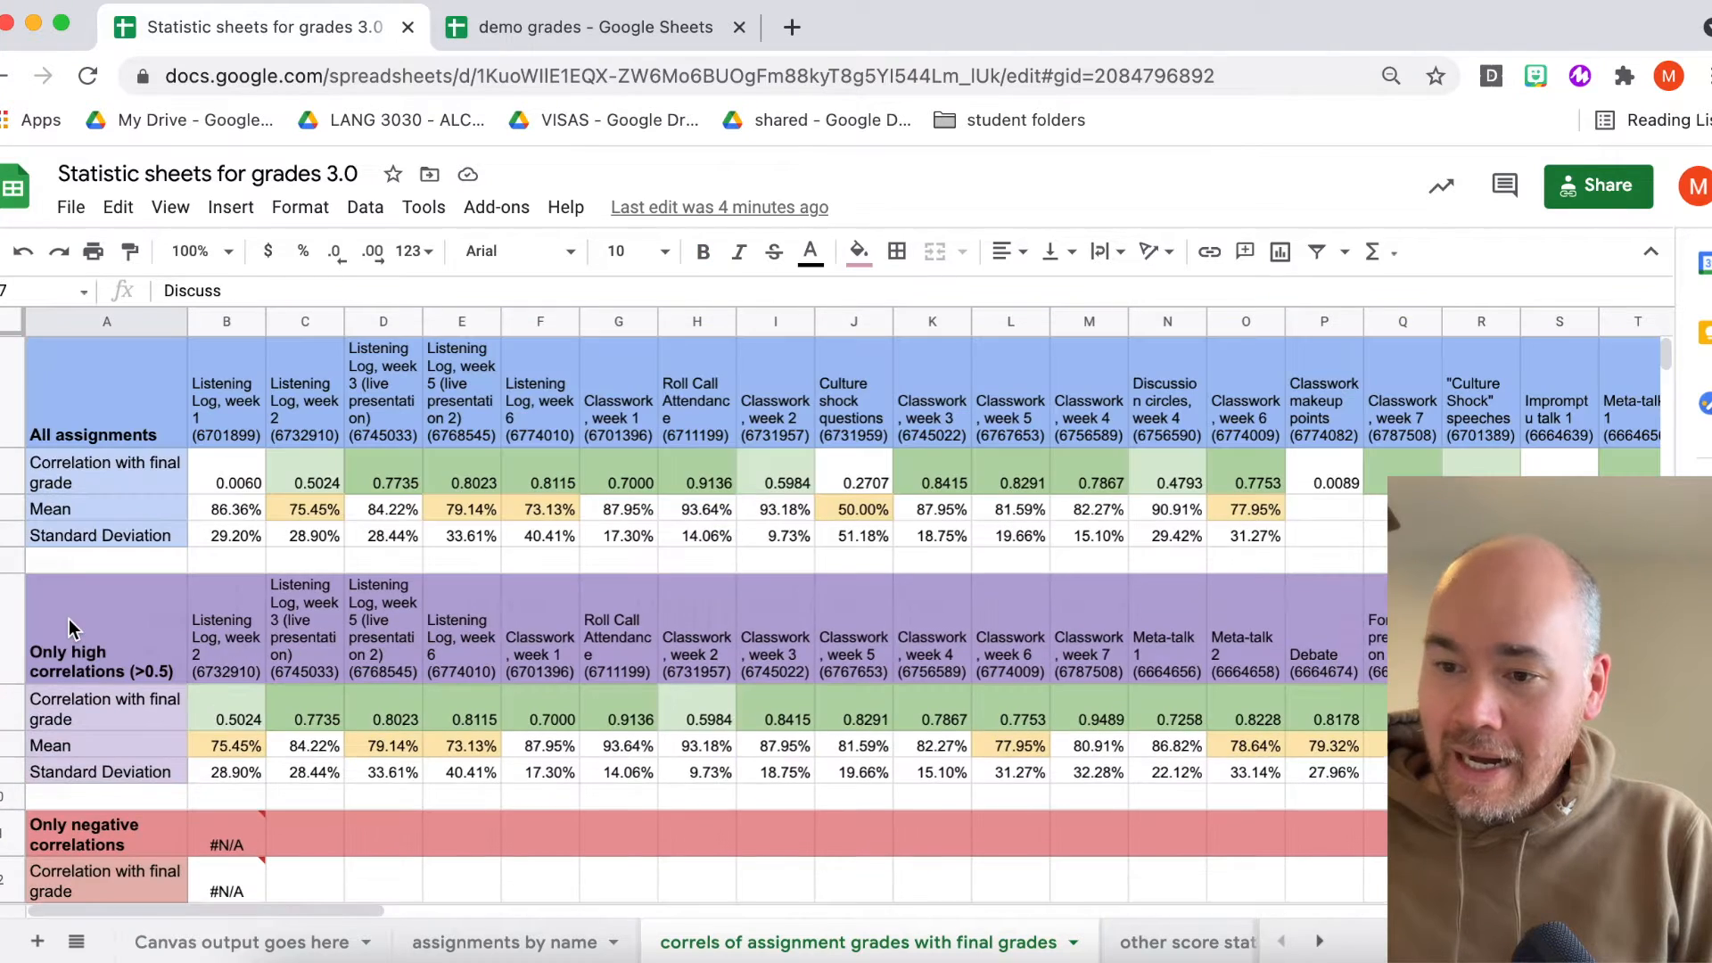
scroll(77, 633, "down", 5)
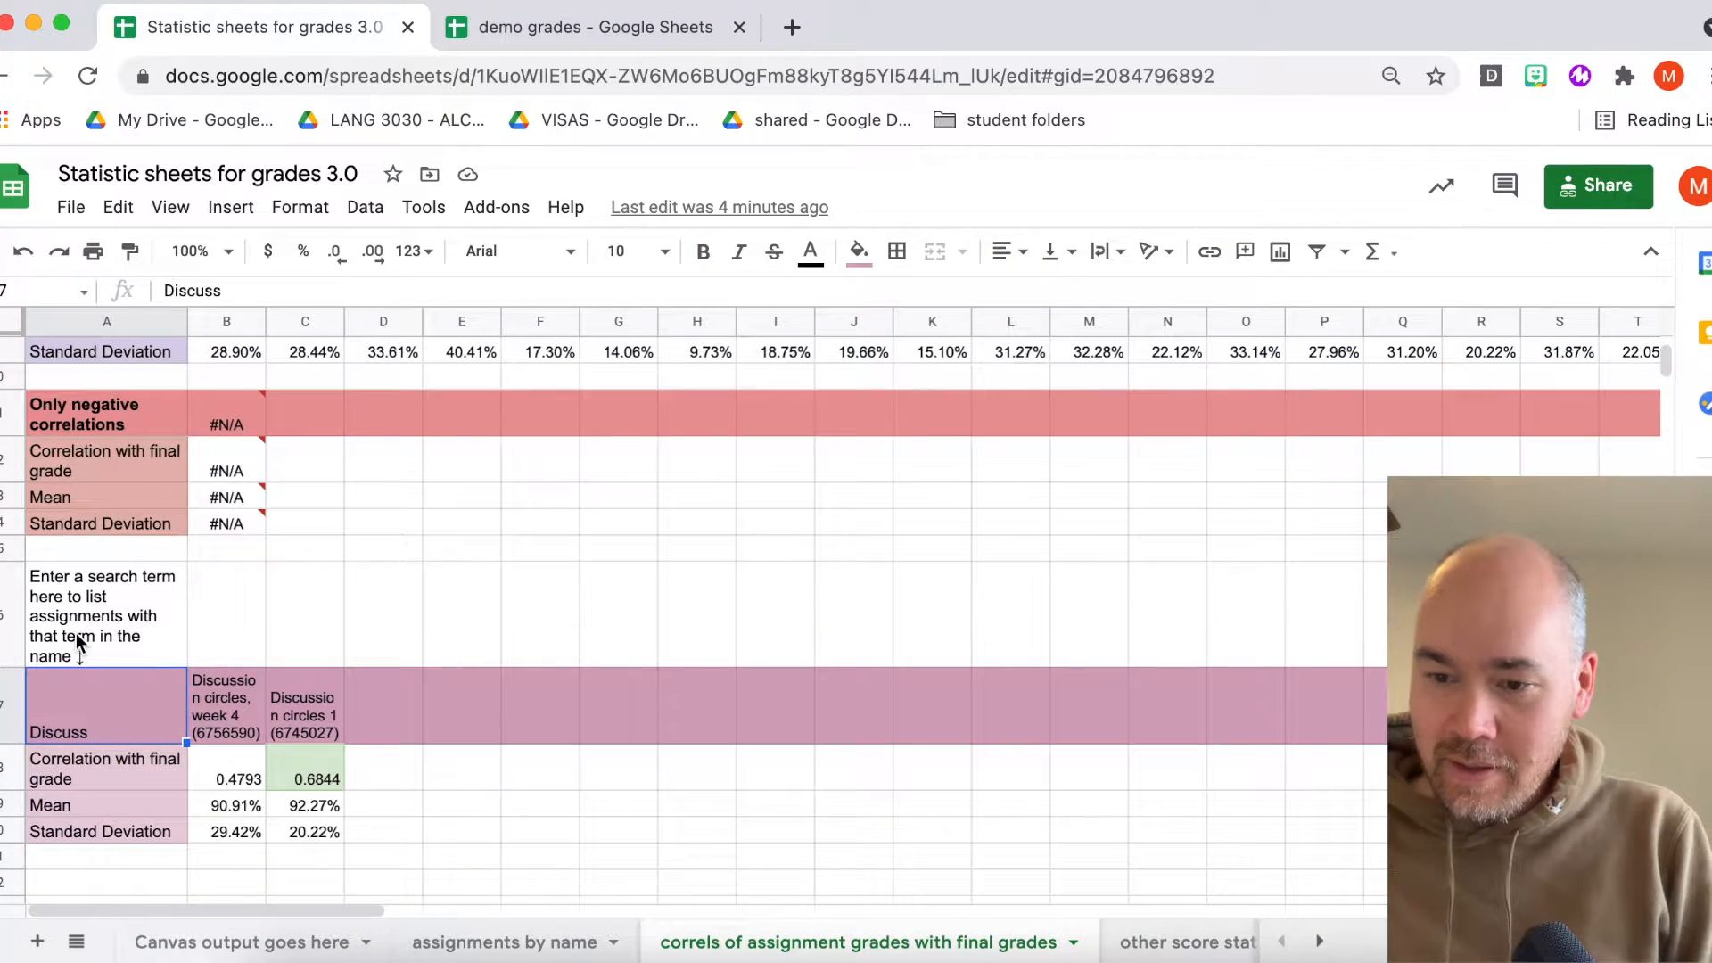
- Replace the search term in the search section with ideo to list matching assignments
left_click(303, 718)
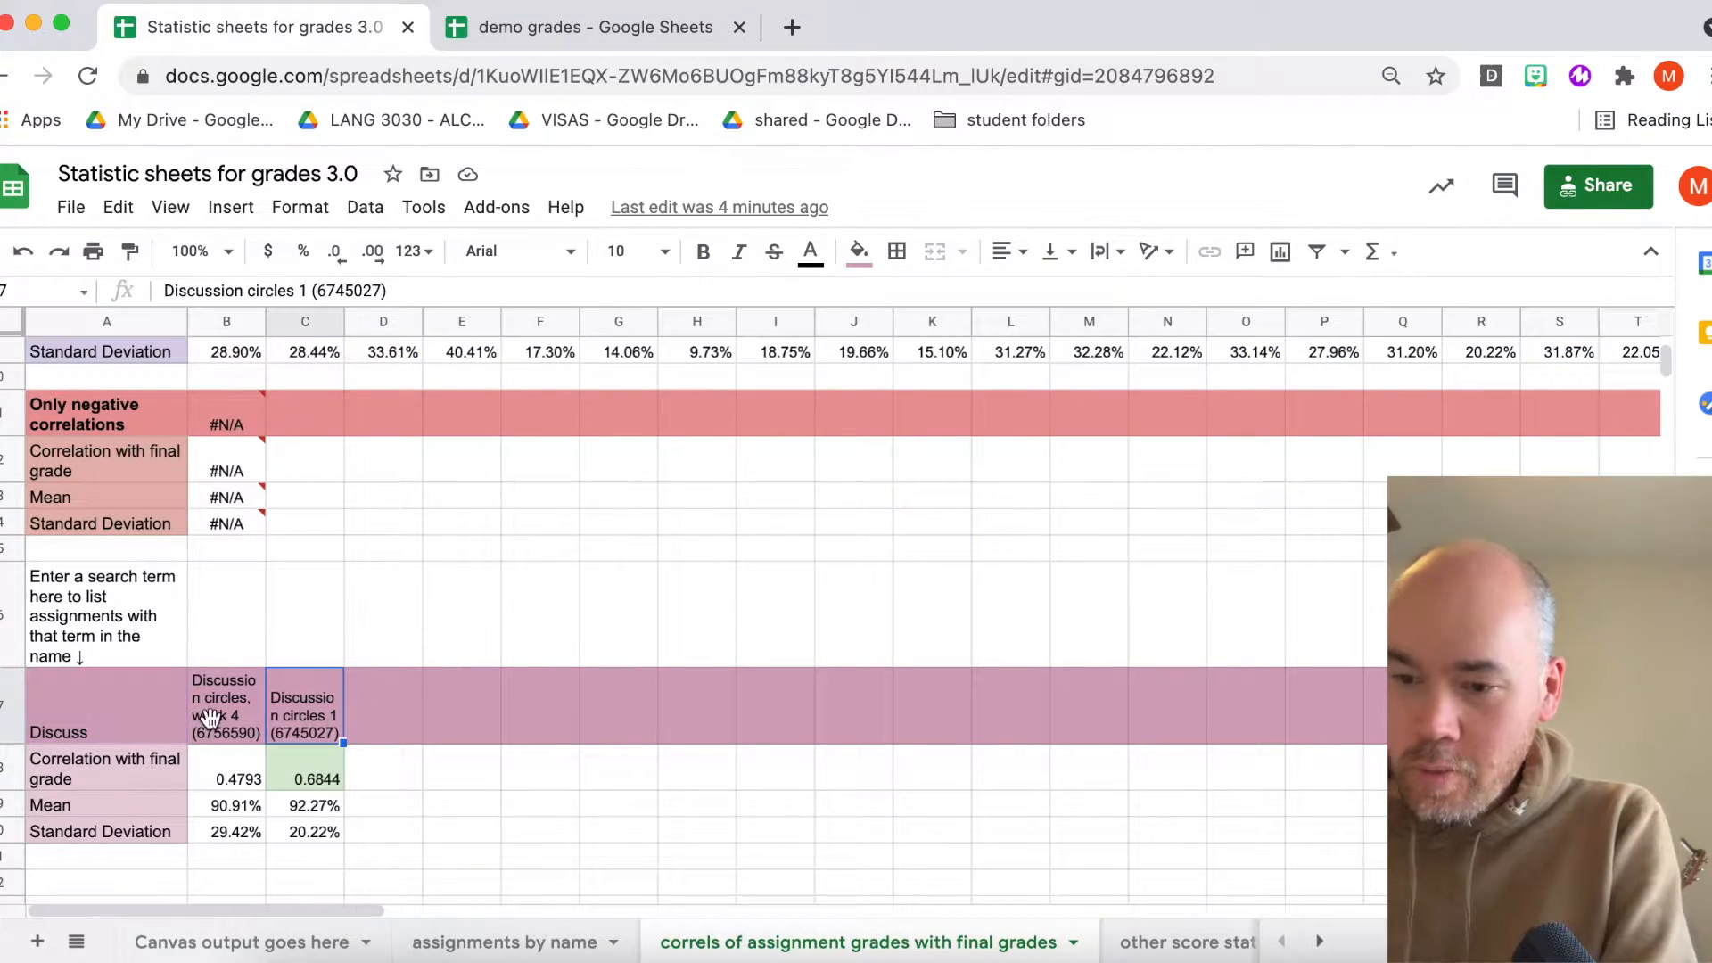
left_click(106, 722)
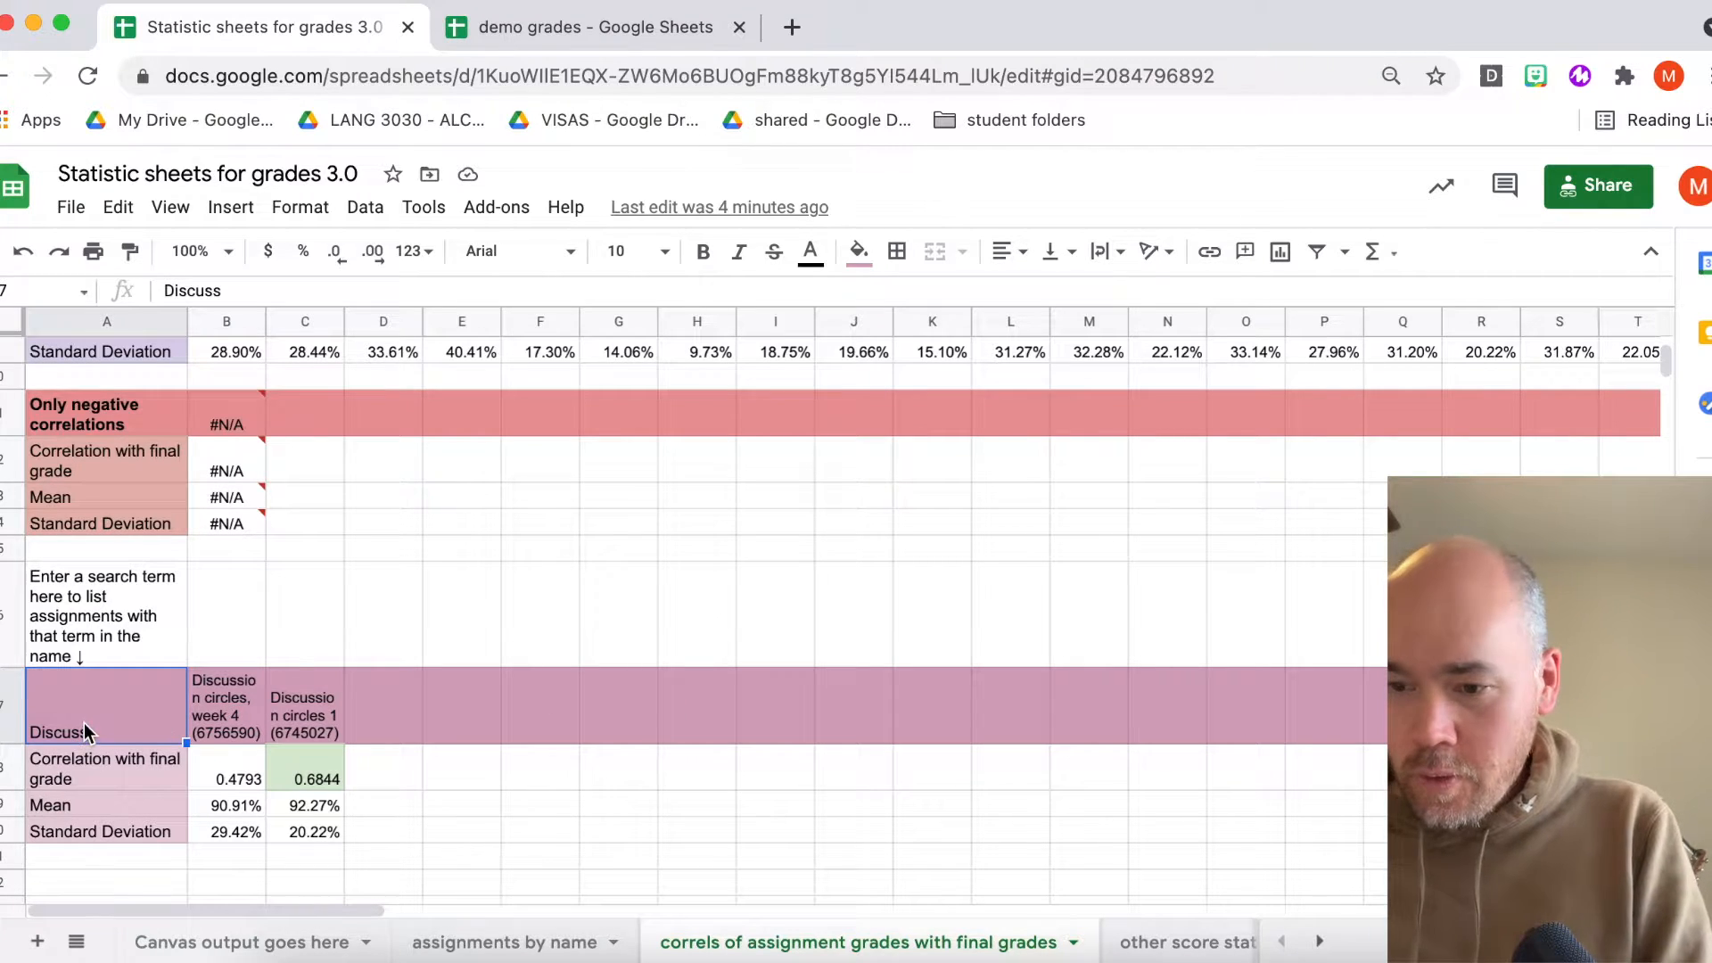
key("BackSpace")
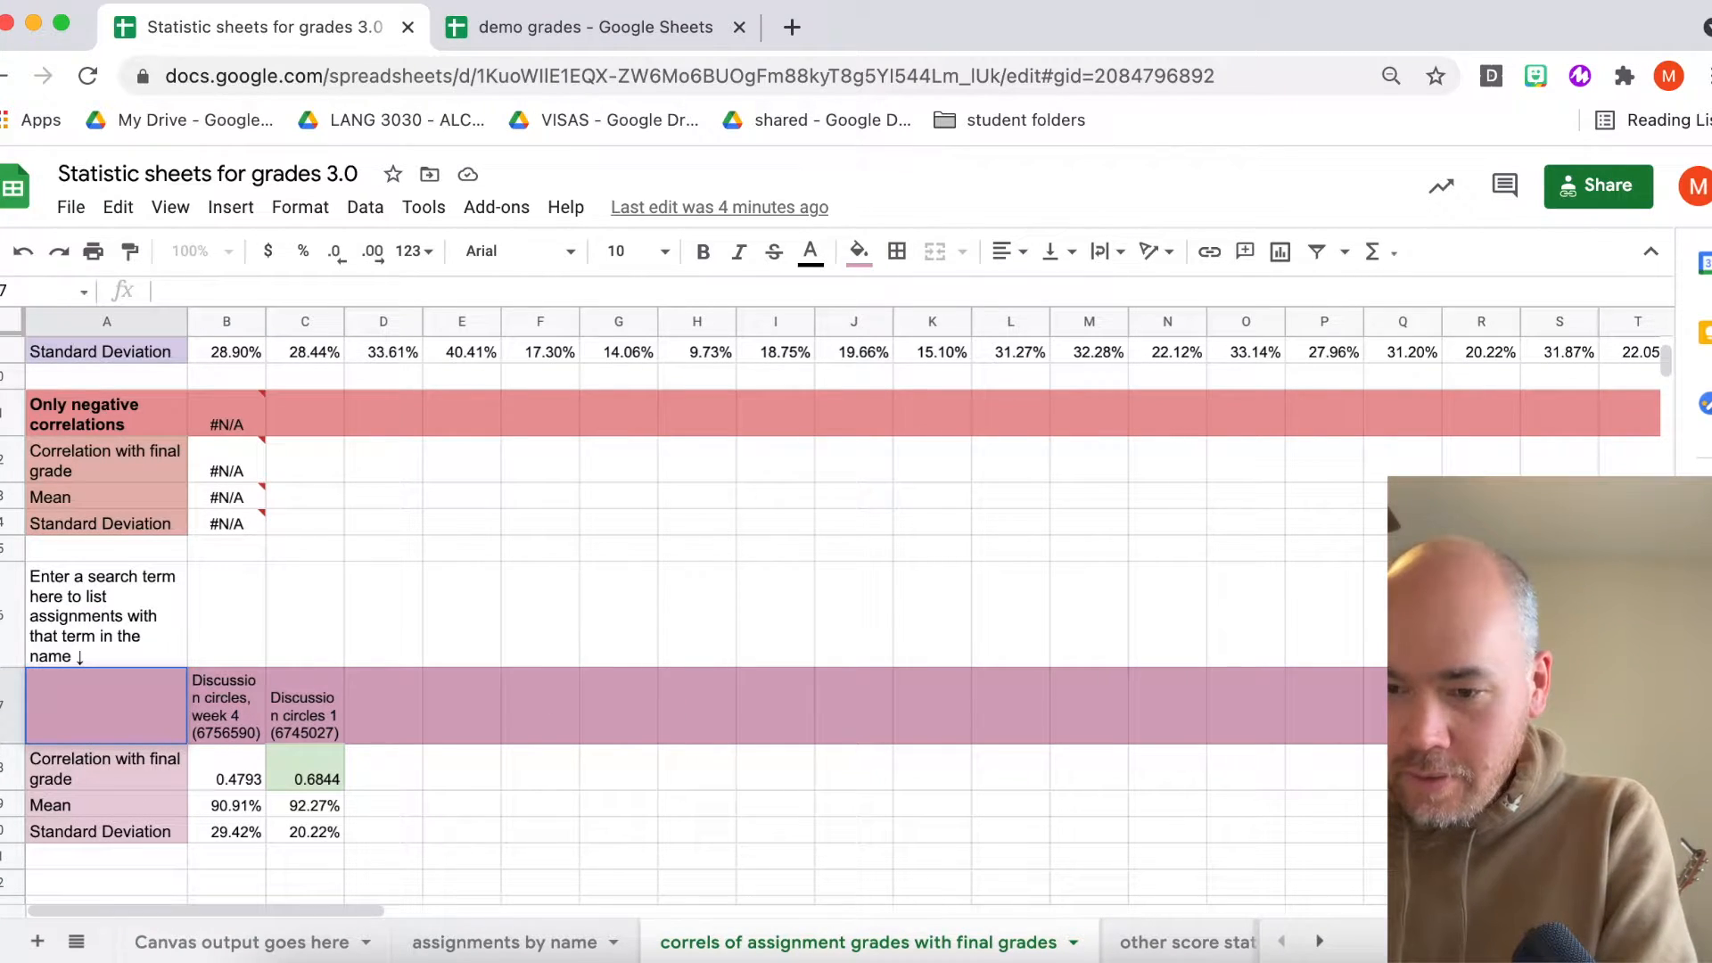
type("ideo")
key("Return")
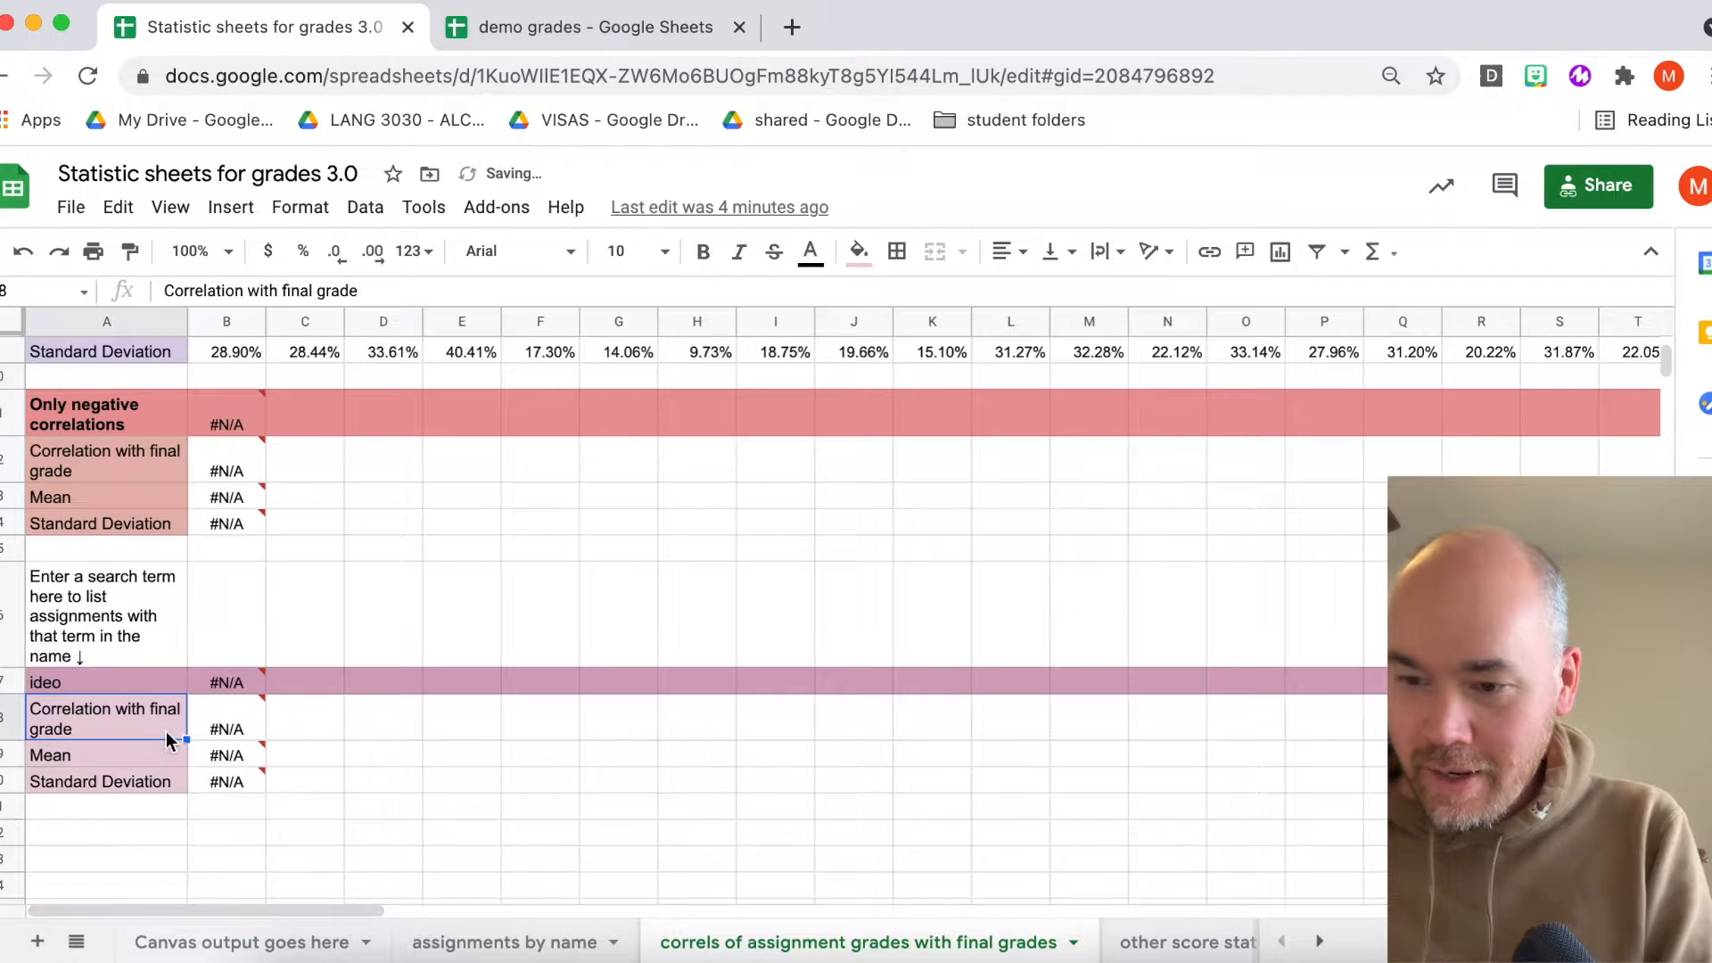
- Change the search term to resent to list assignments containing that term
left_click(70, 684)
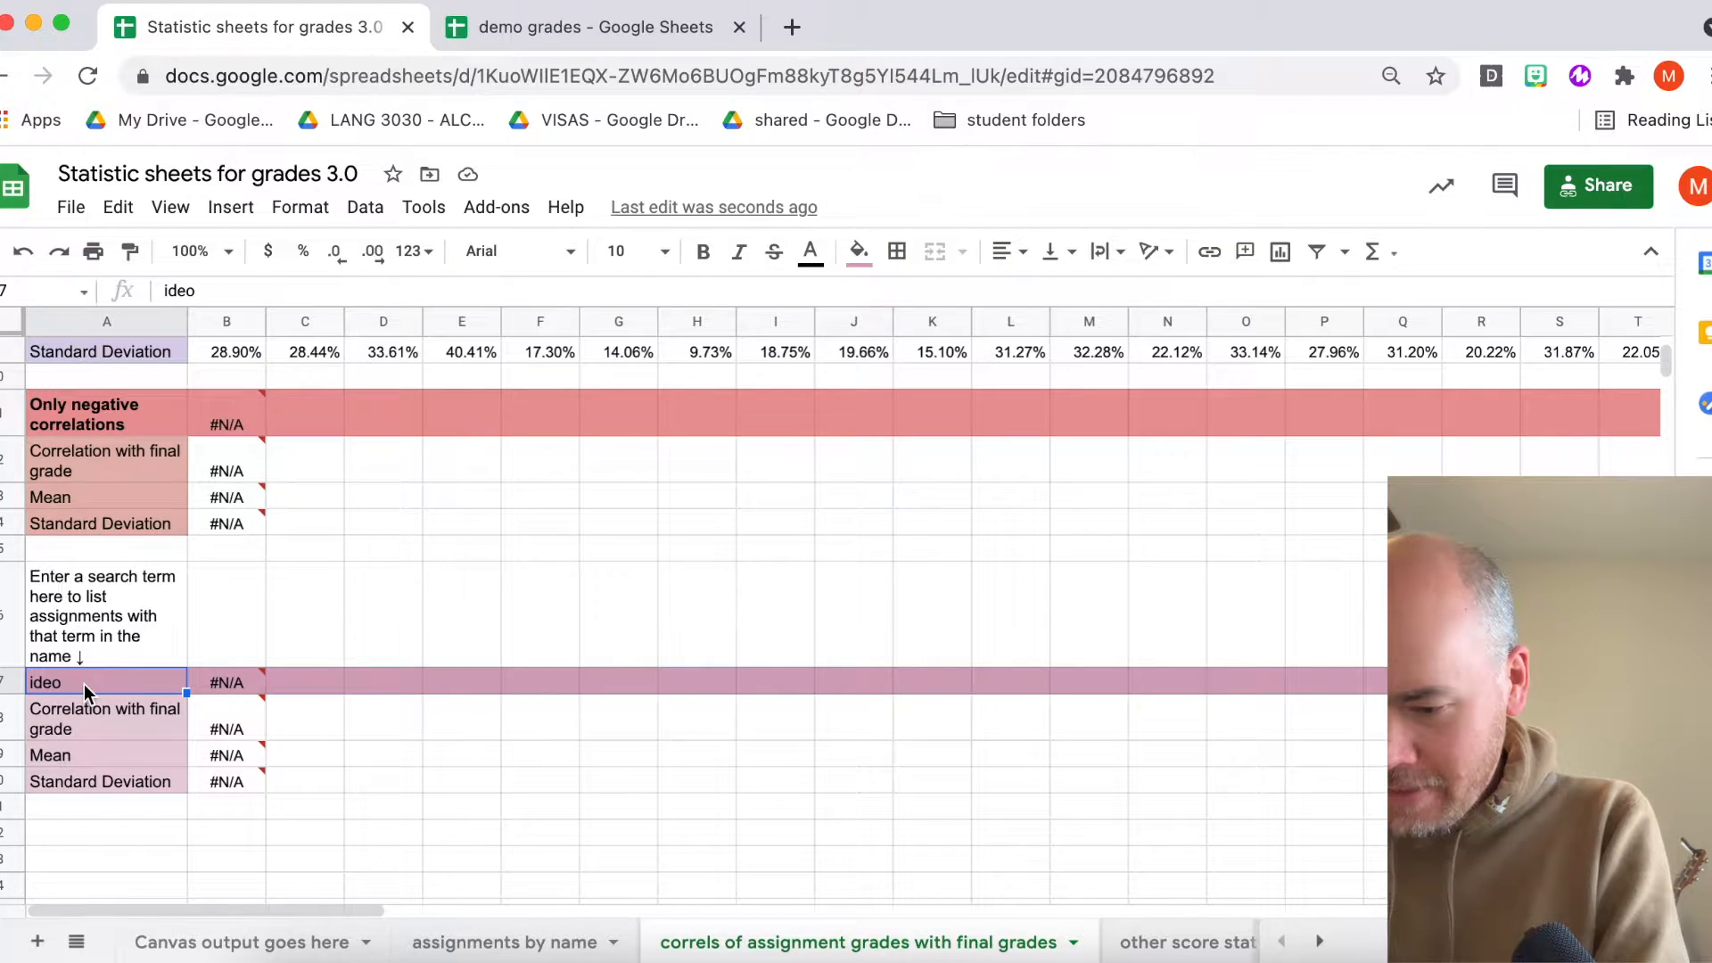
type("resent")
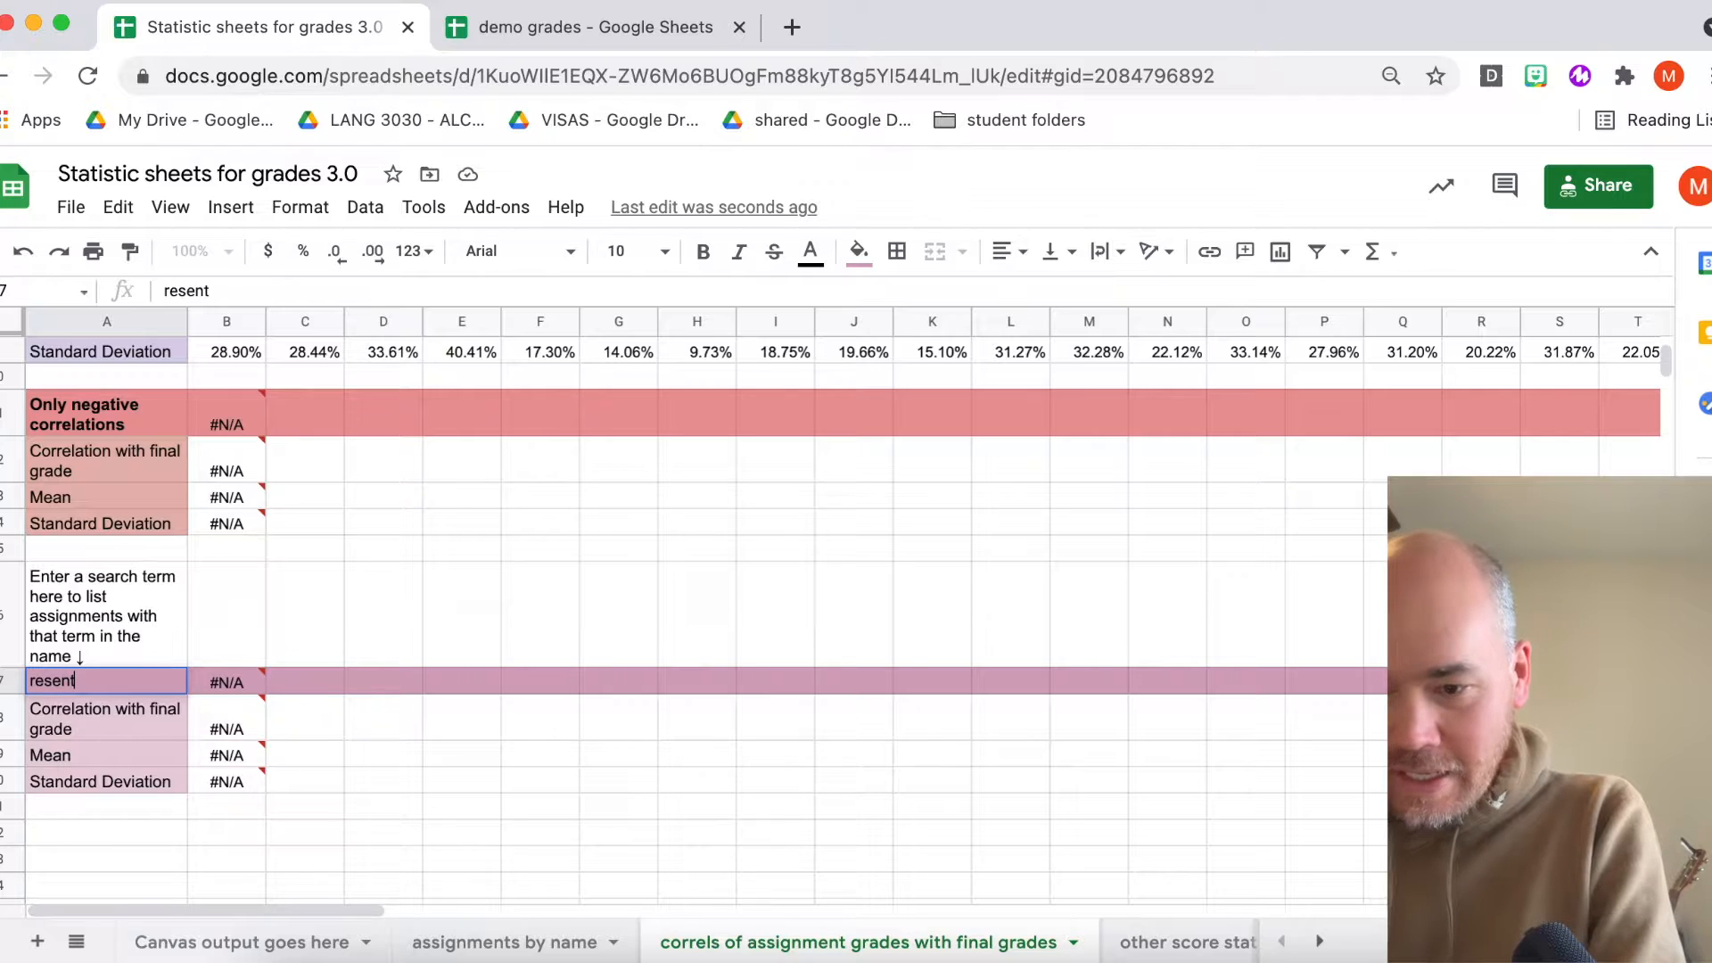
key("Return")
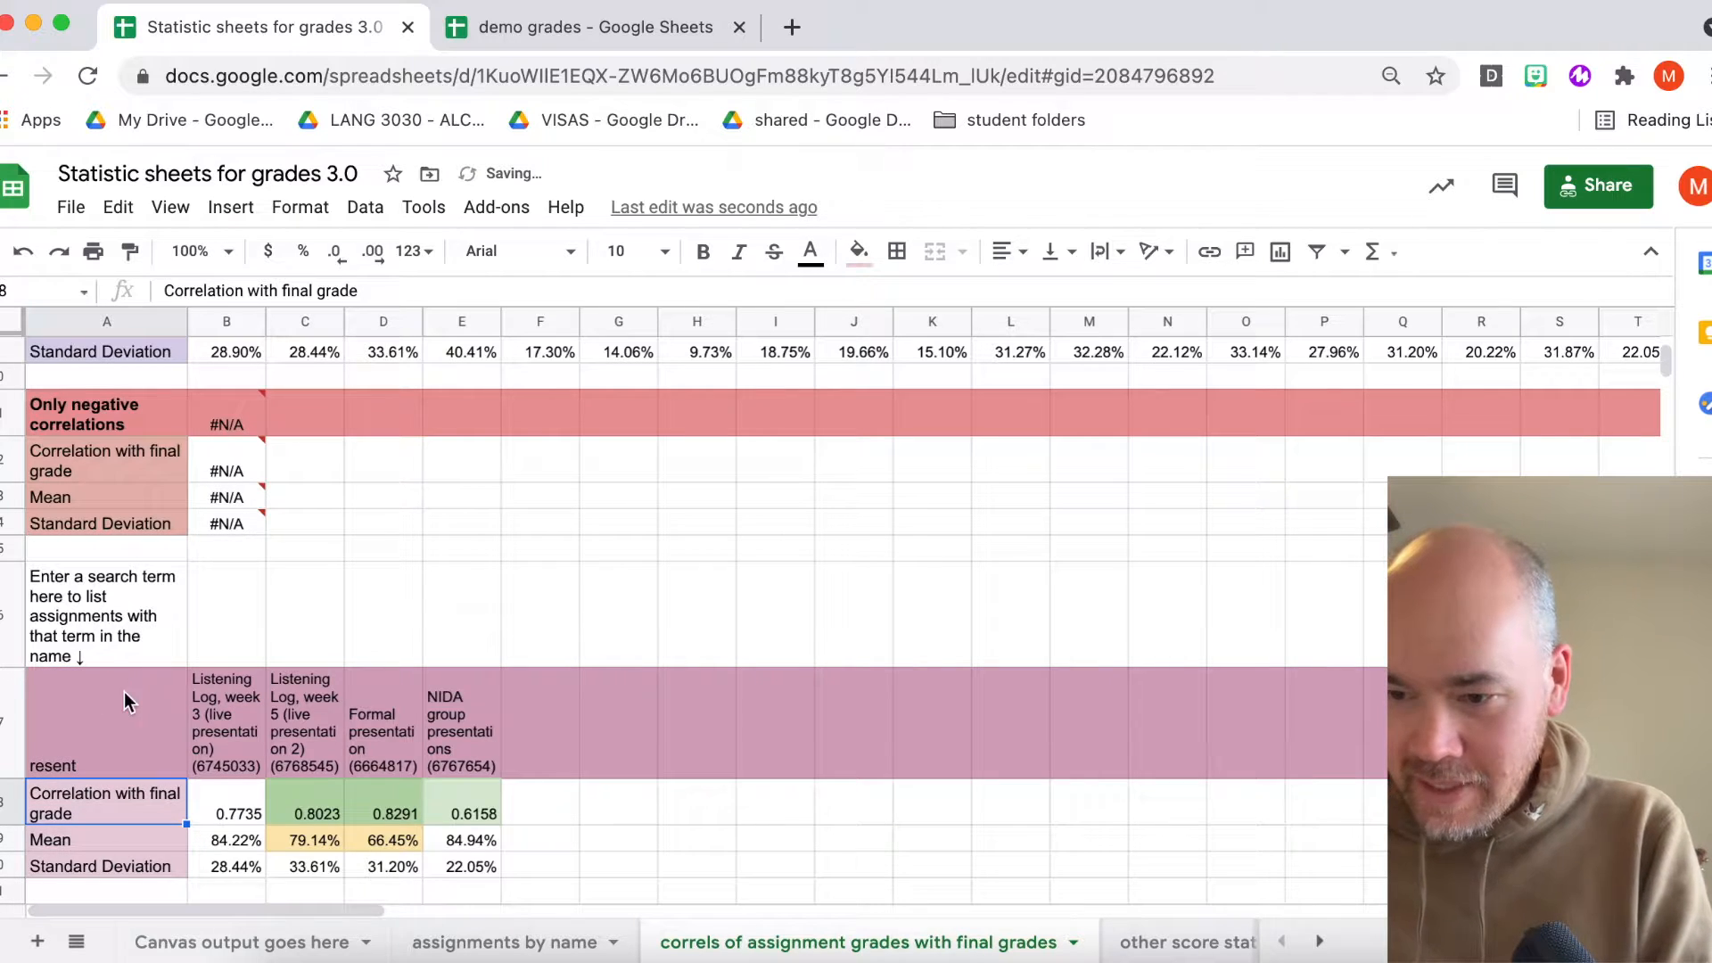
- Review the assignments matching the search term and their correlation, mean and standard deviation values
scroll(111, 713, "down", 1)
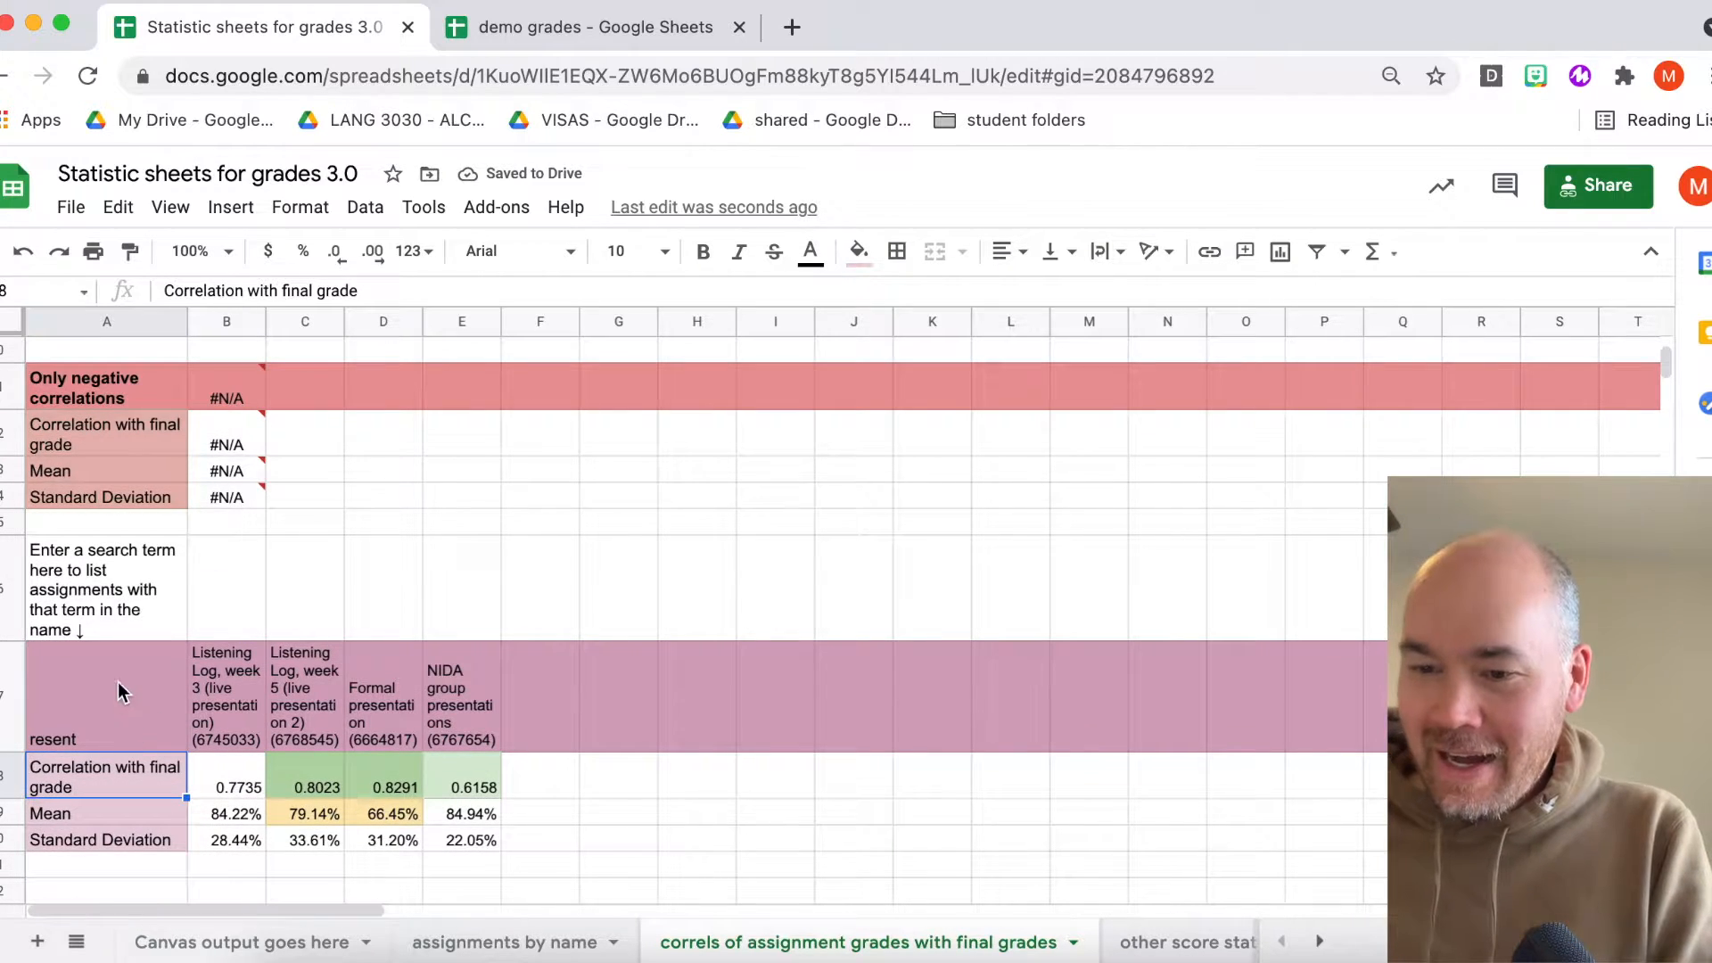
left_click(57, 738)
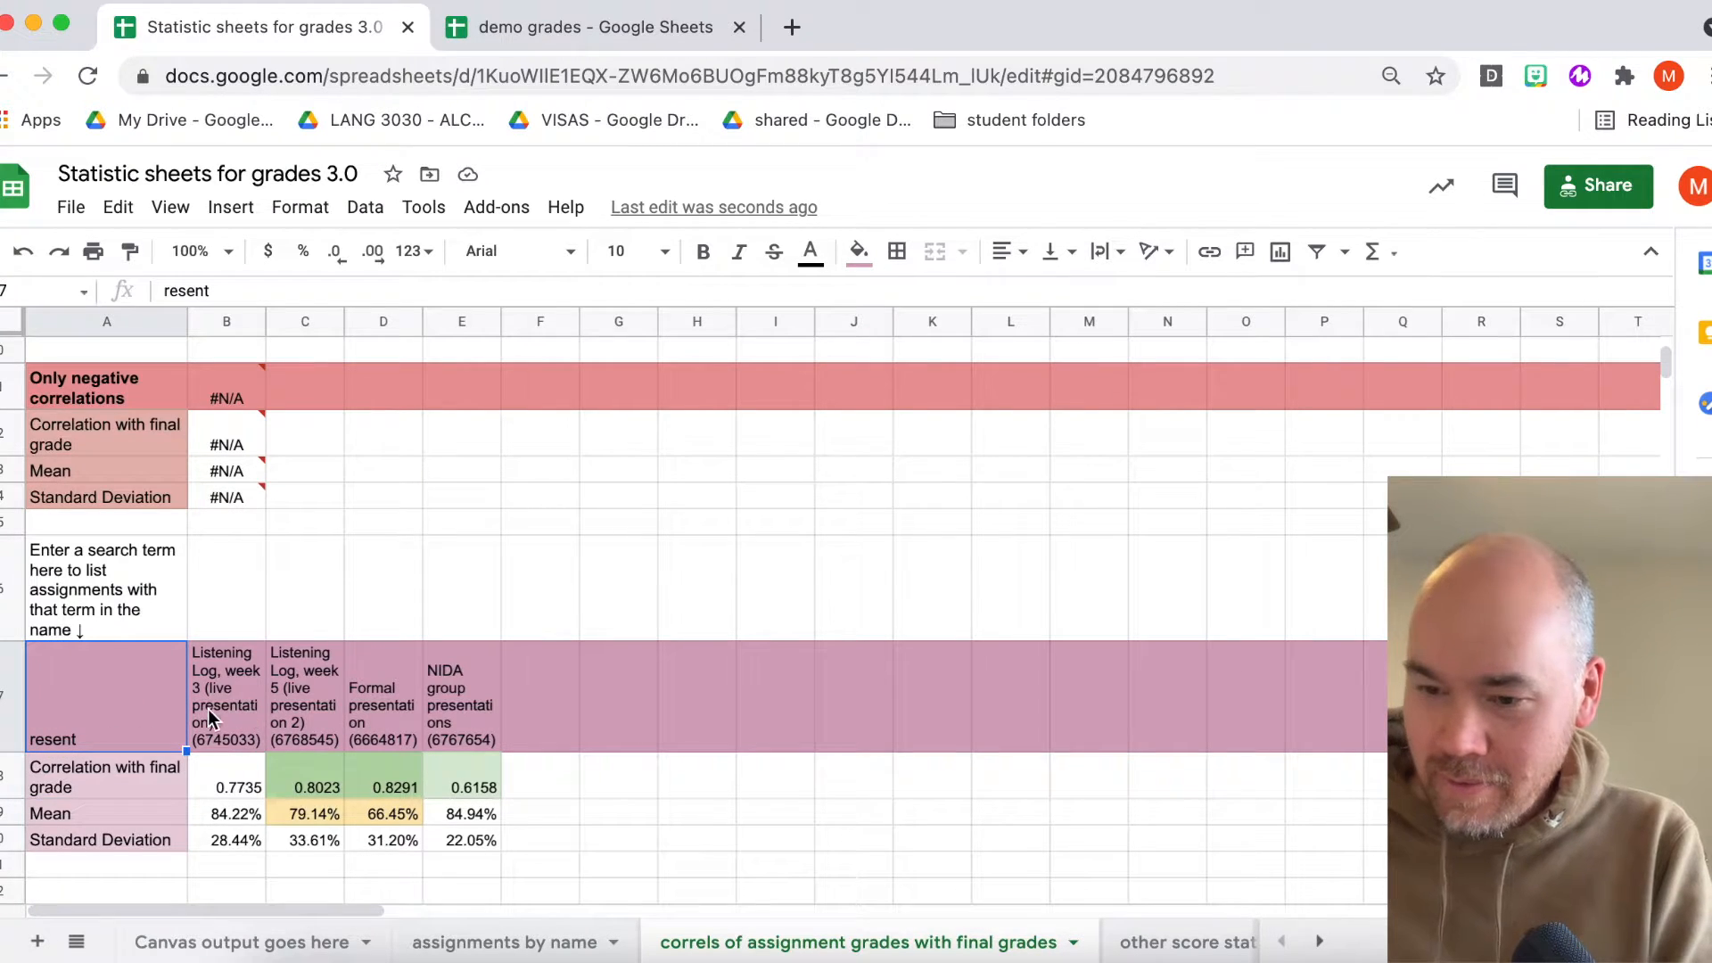
key("Right")
key("Right")
key("Right")
key("Right")
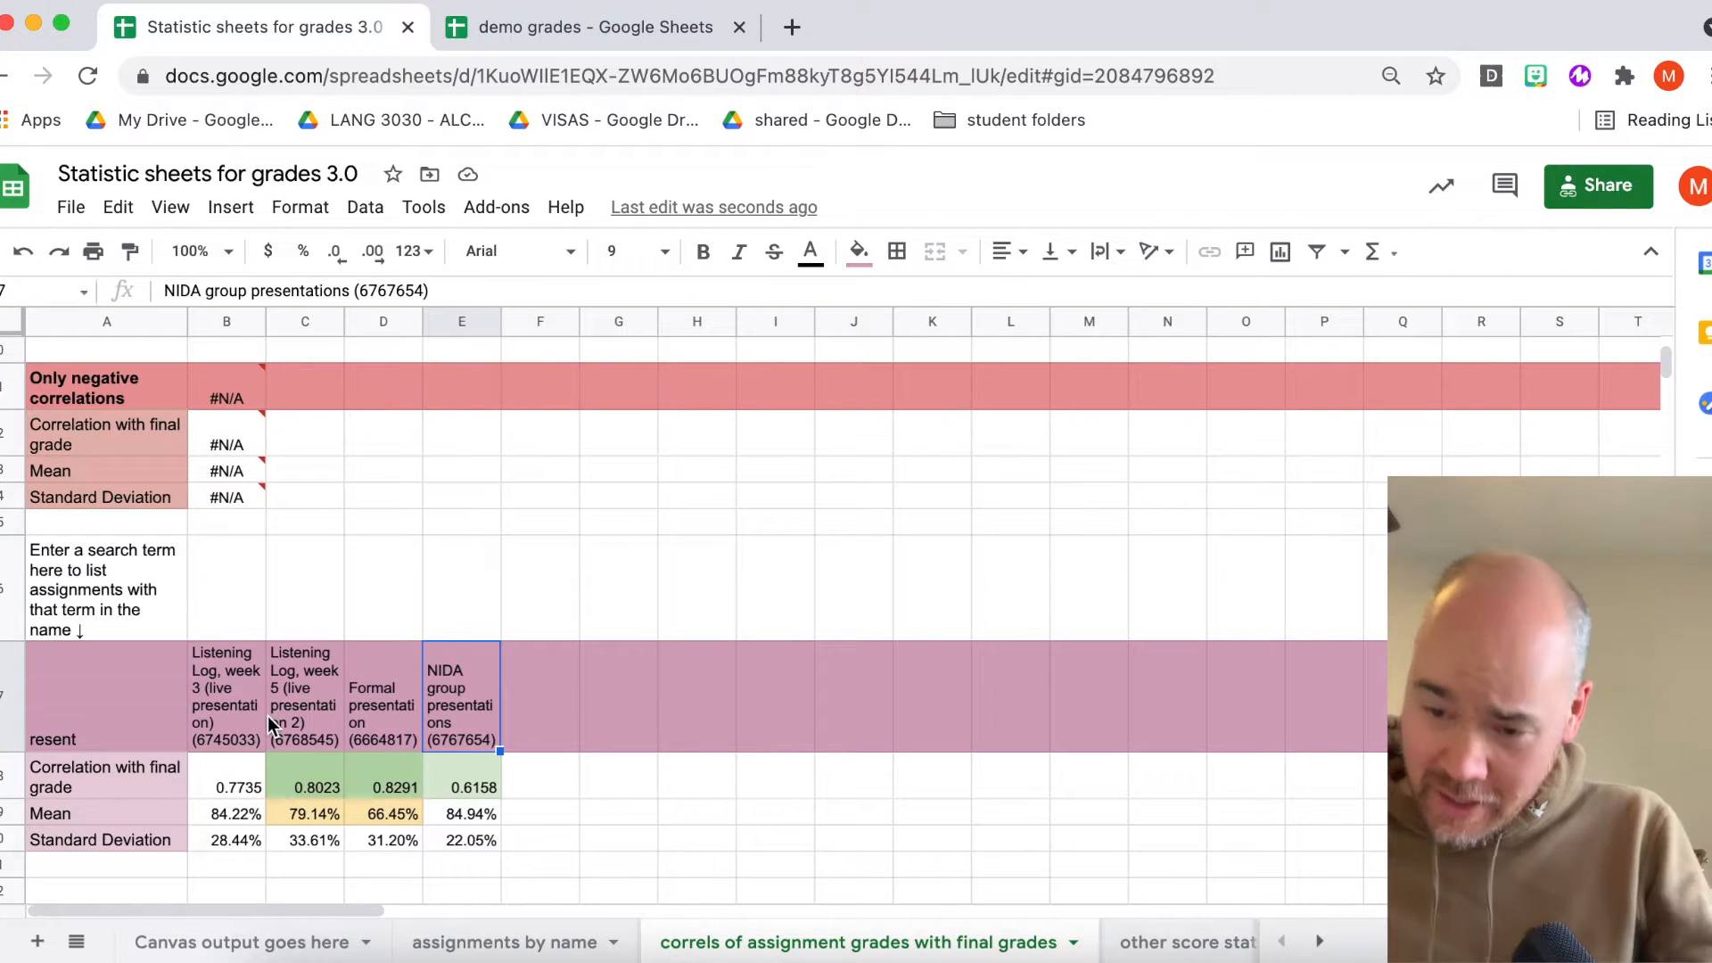
scroll(226, 714, "down", 1)
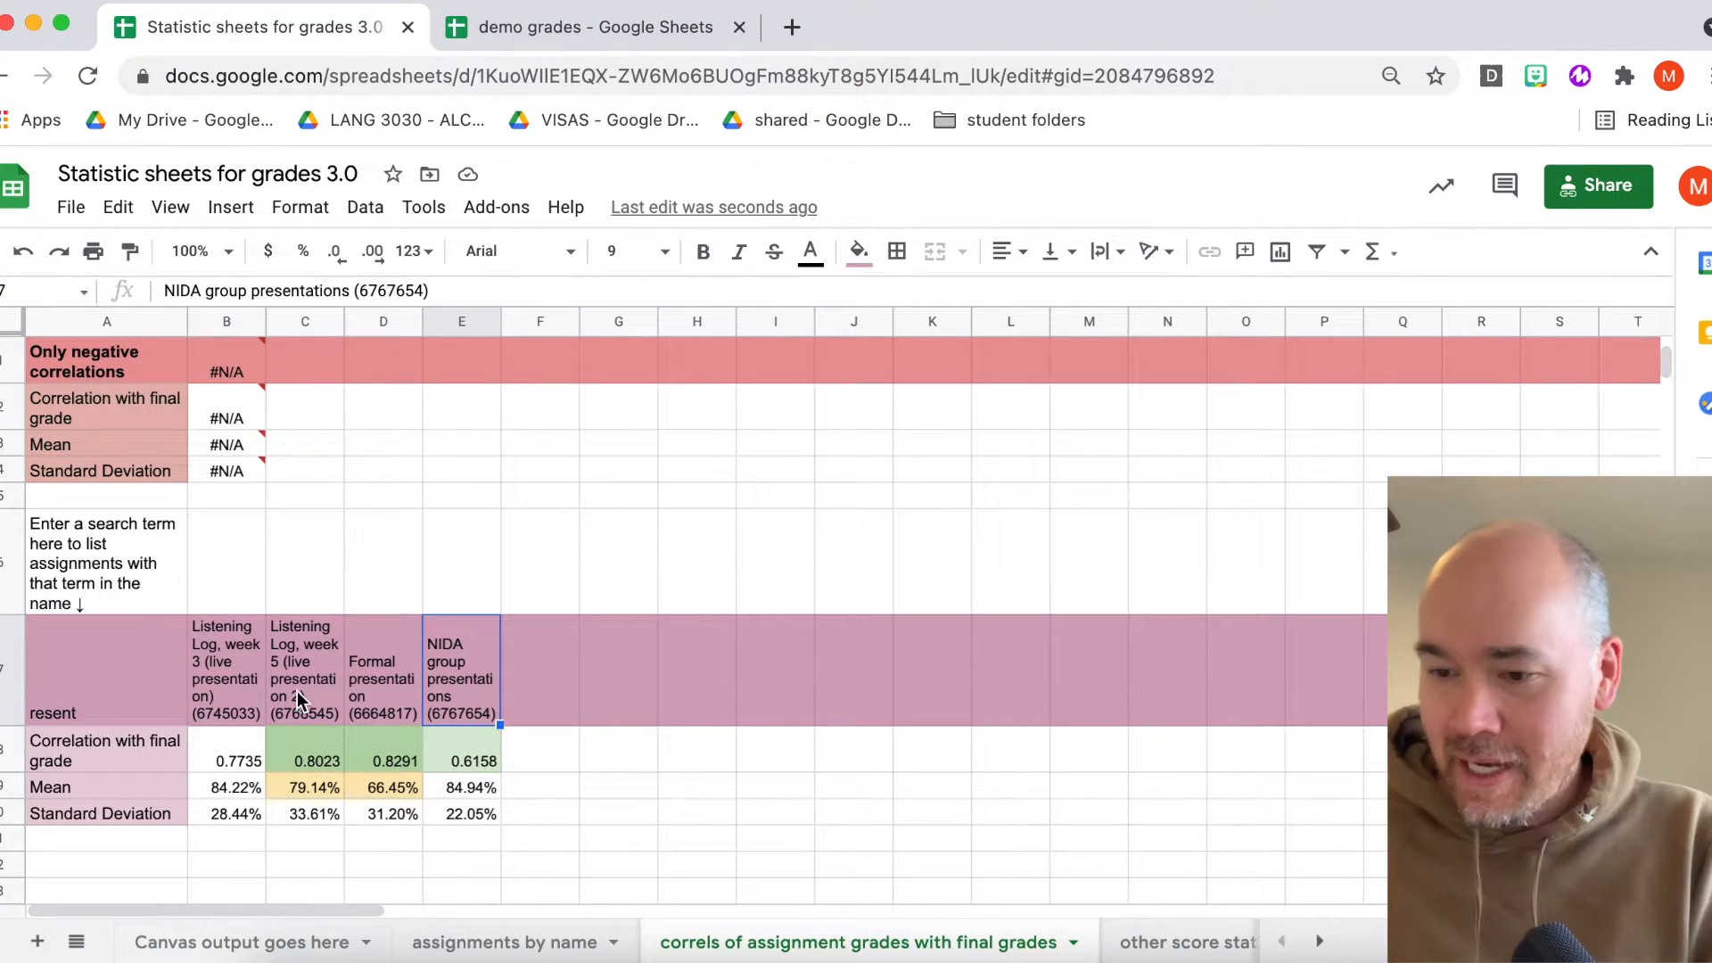
left_click(128, 696)
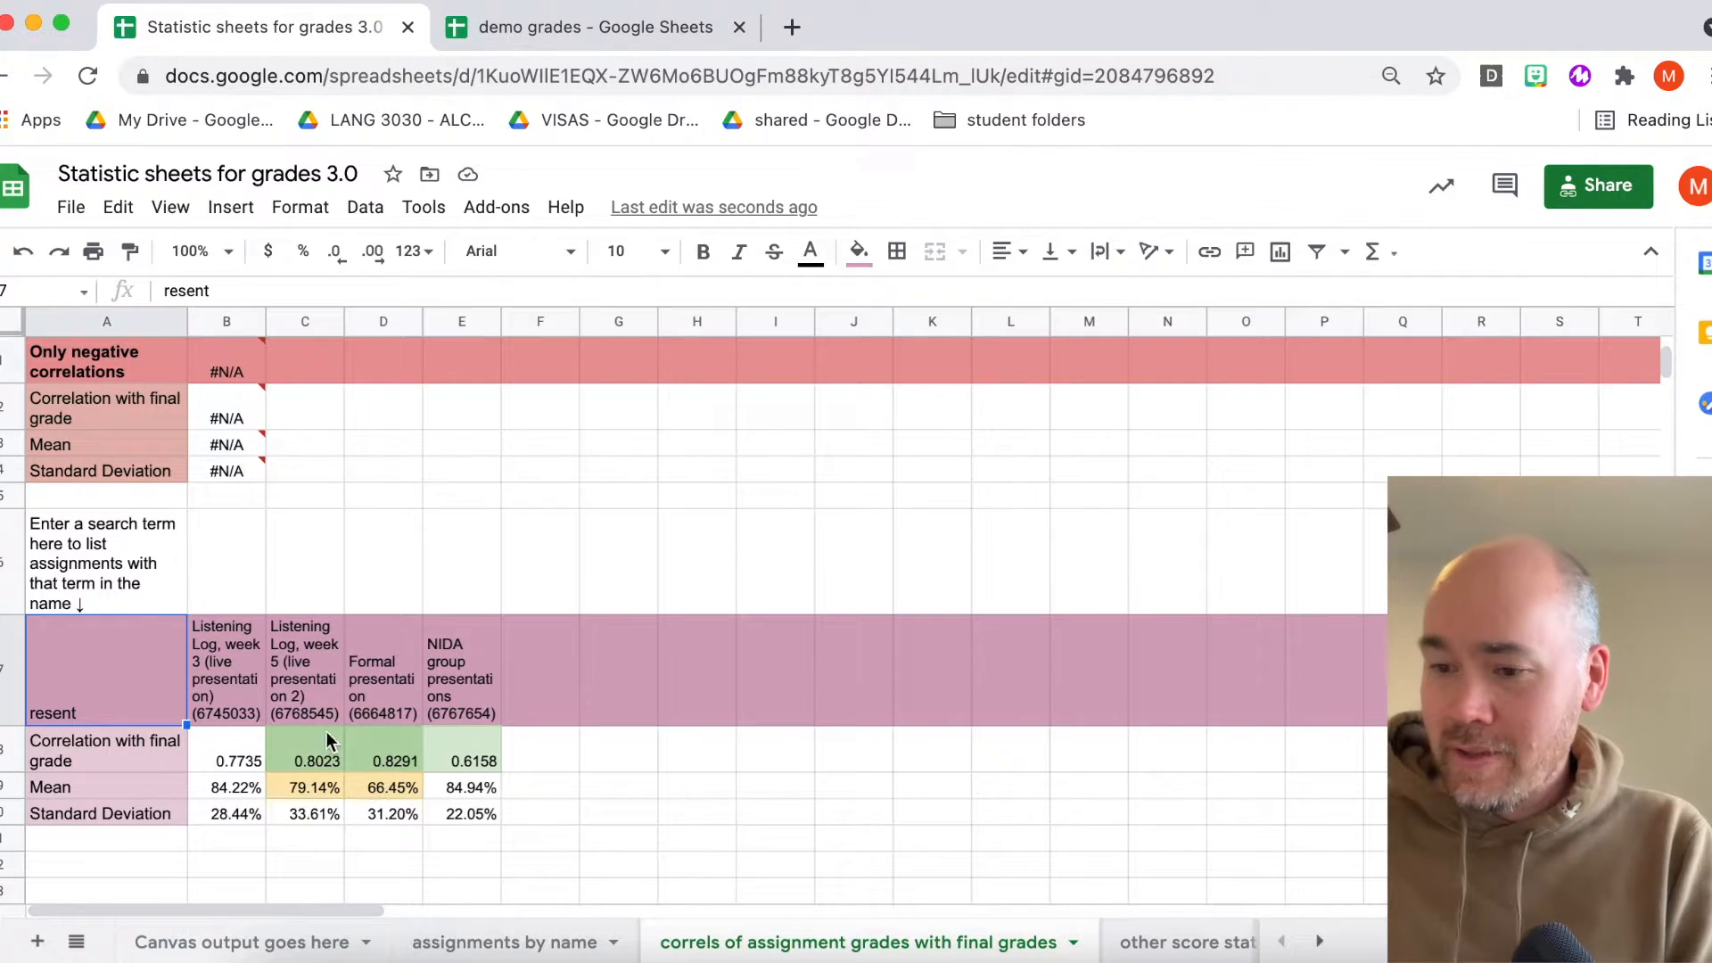
scroll(301, 720, "up", 5)
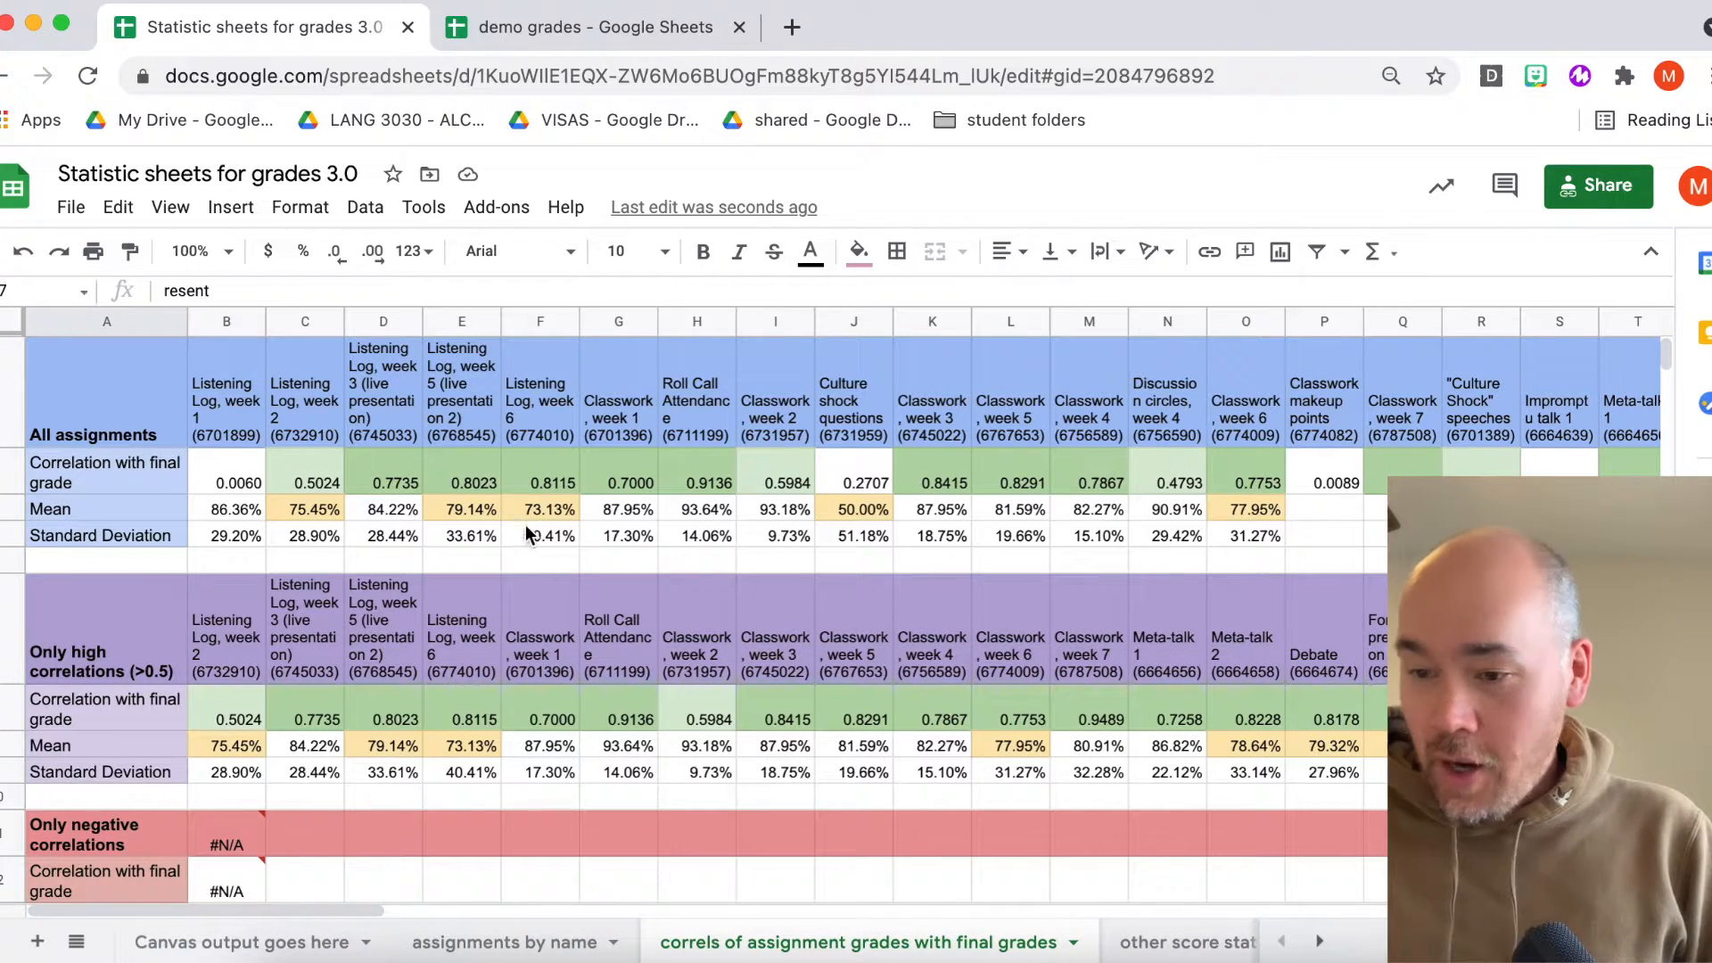
- Open the other score stats sheet and inspect its All assignments column headers
scroll(821, 944, "right", 3)
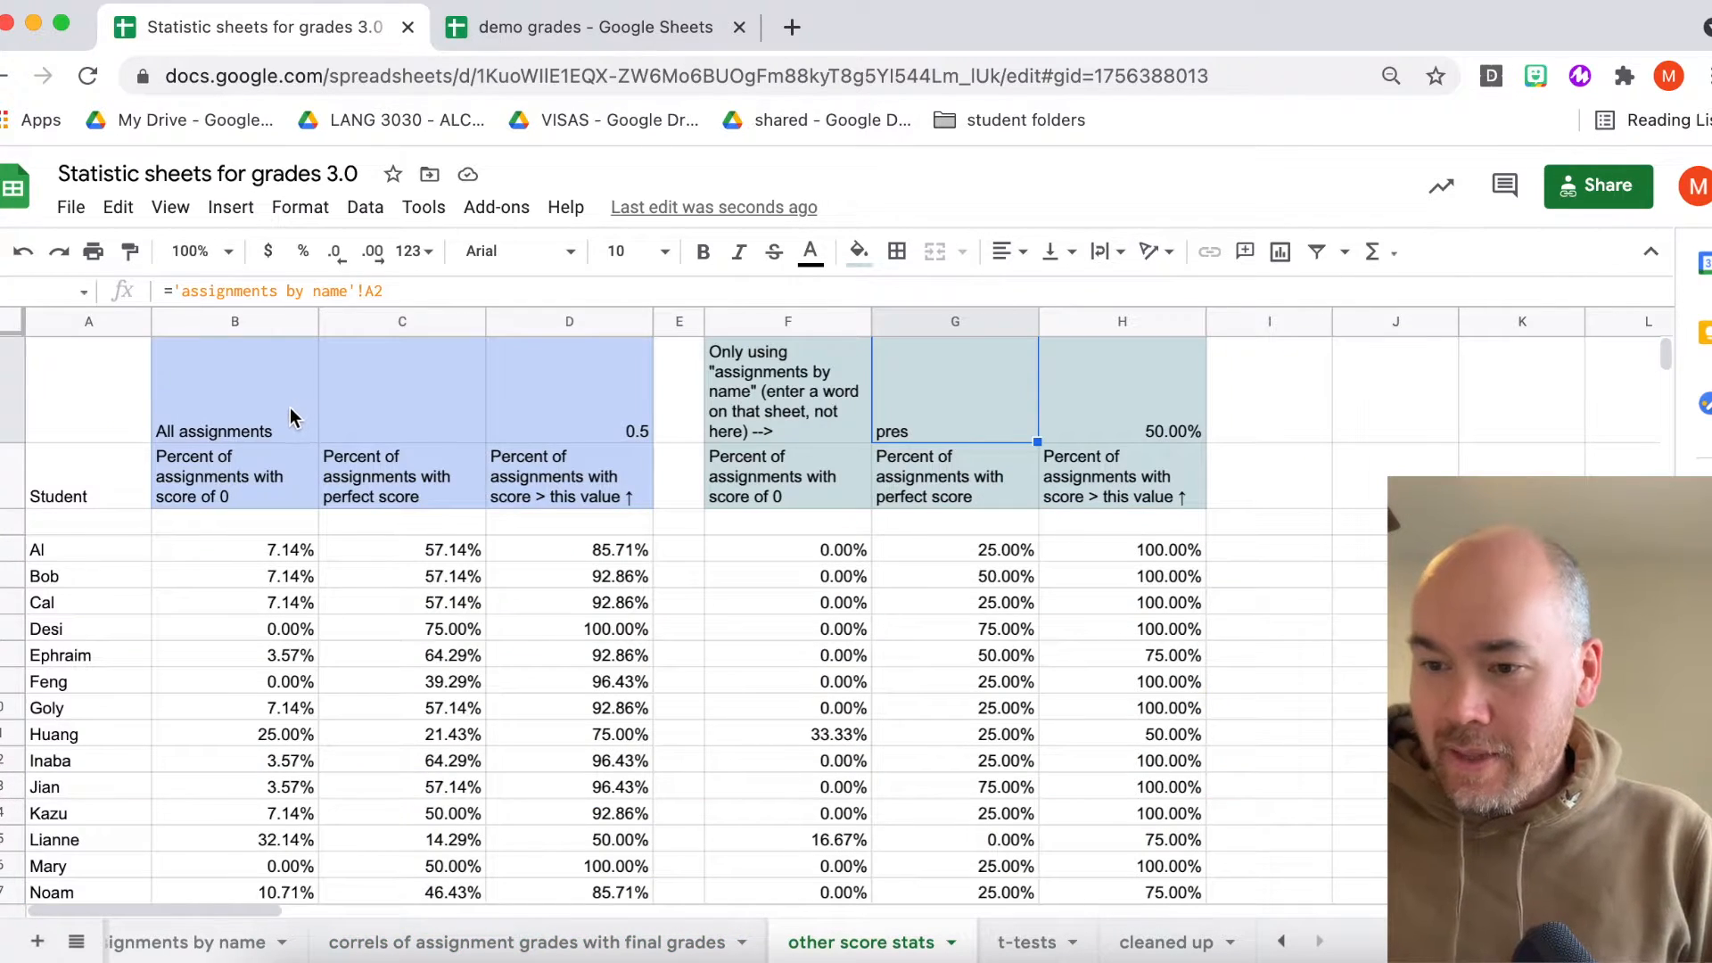
left_click(291, 408)
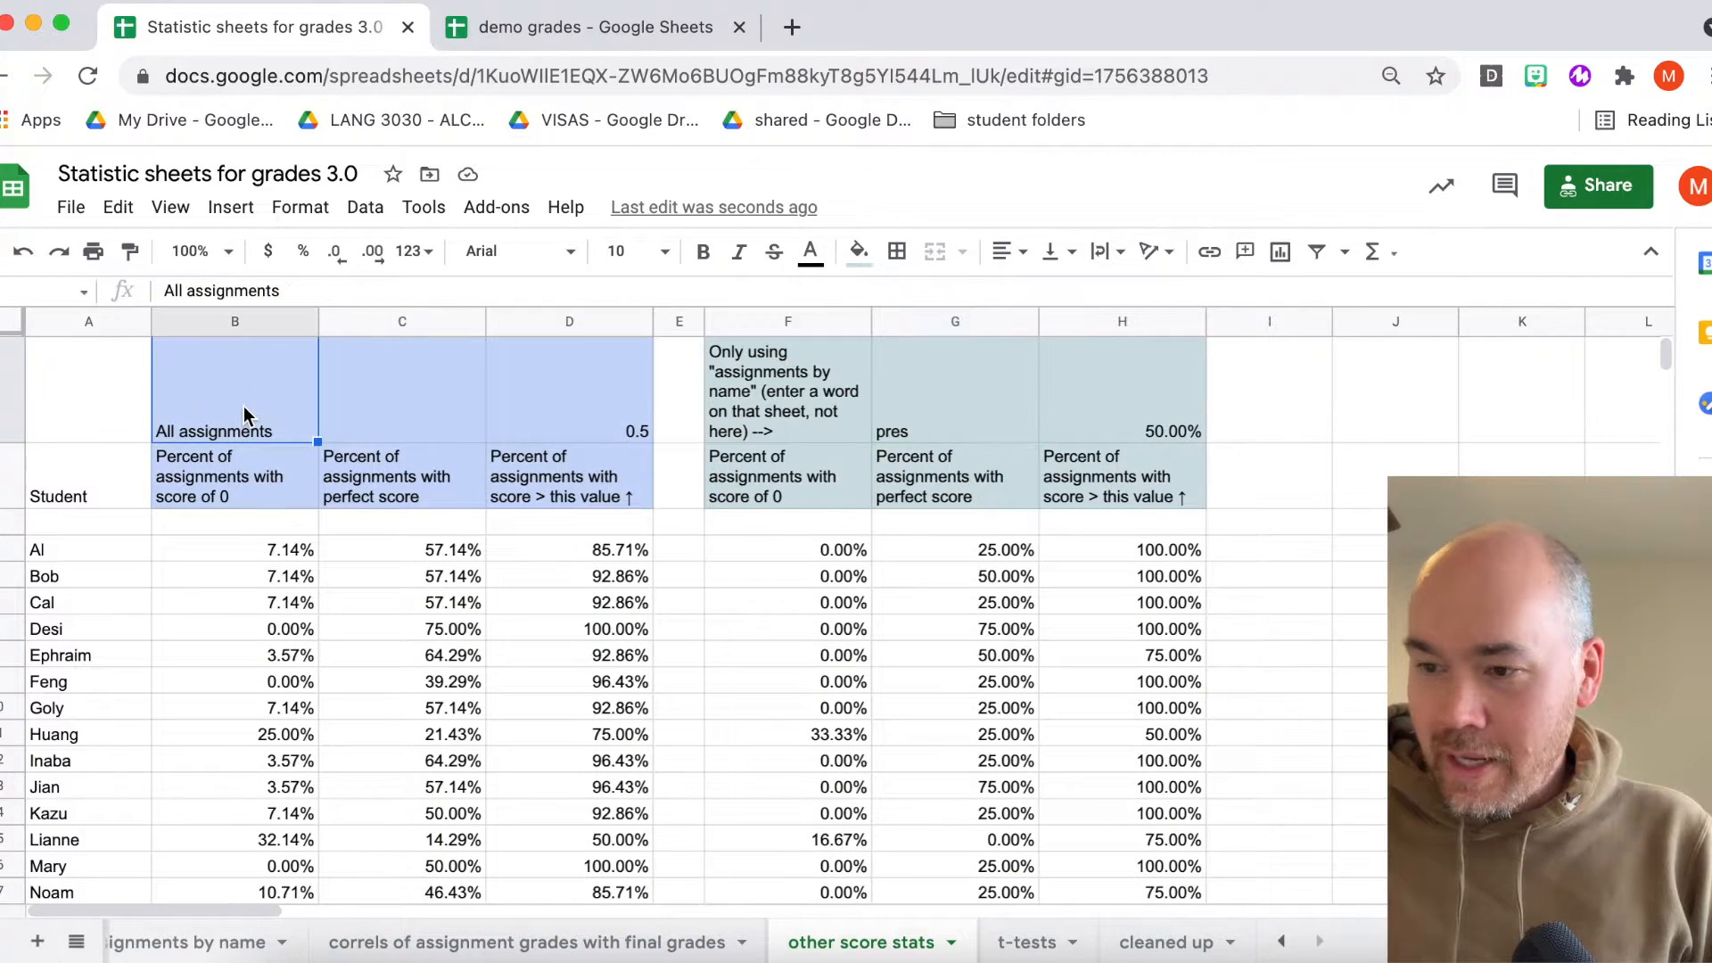
left_click(216, 460)
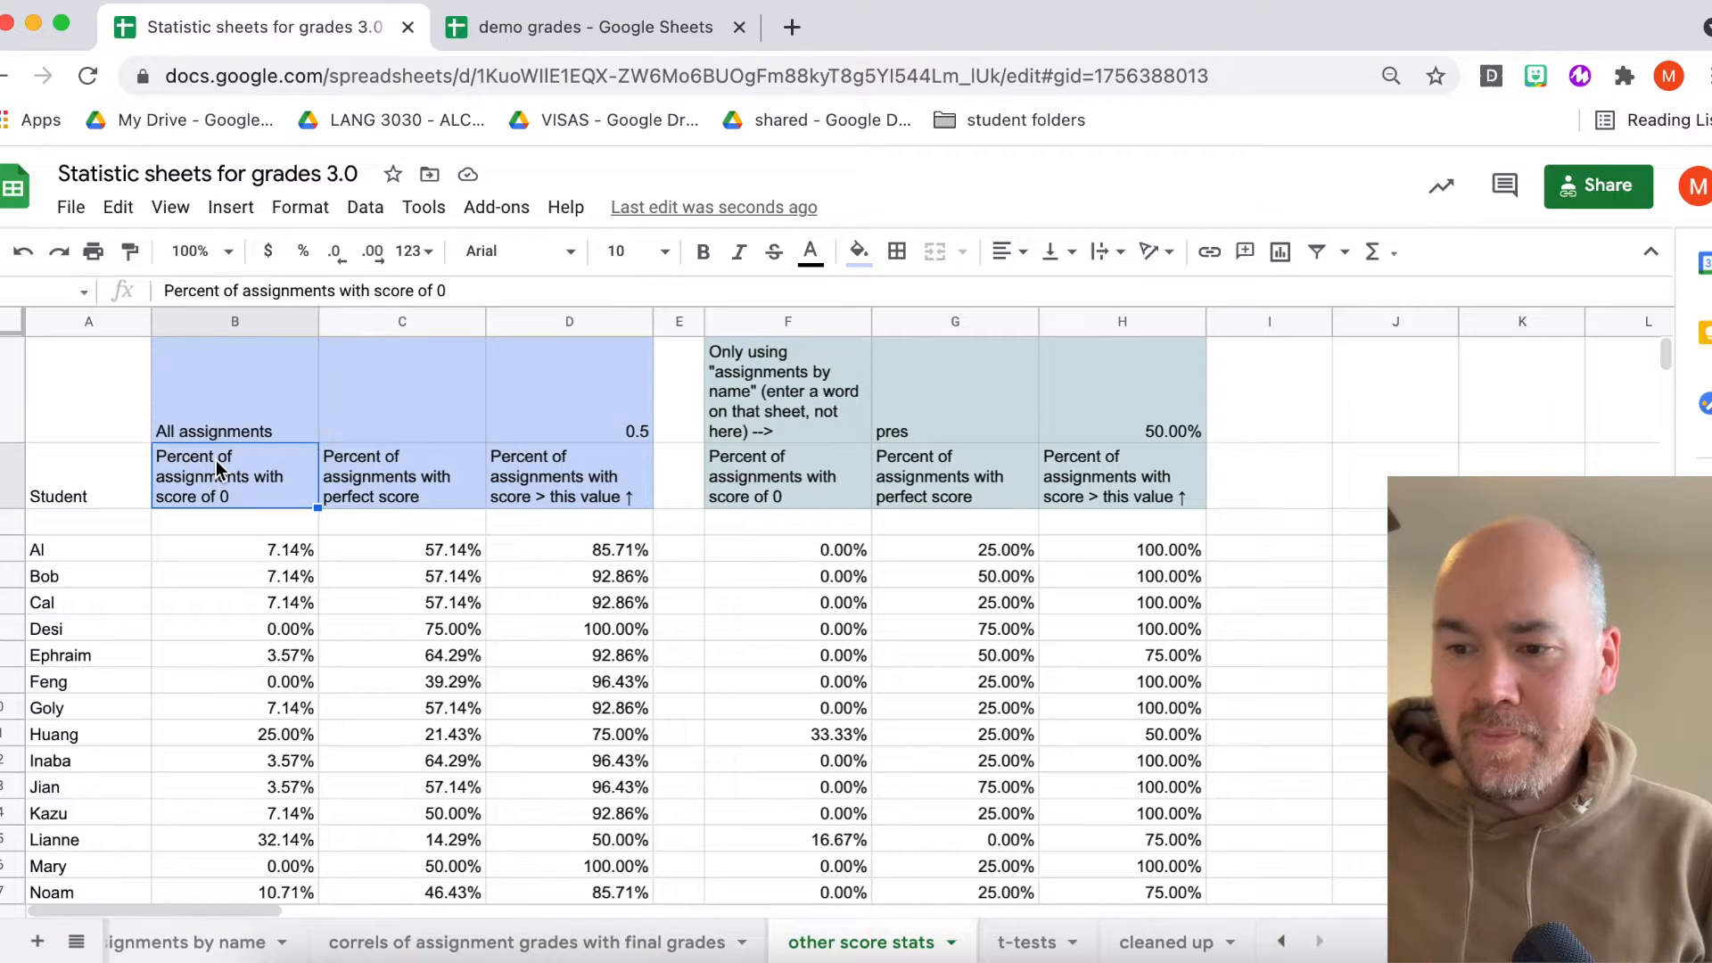
left_click(248, 426)
left_click(238, 470)
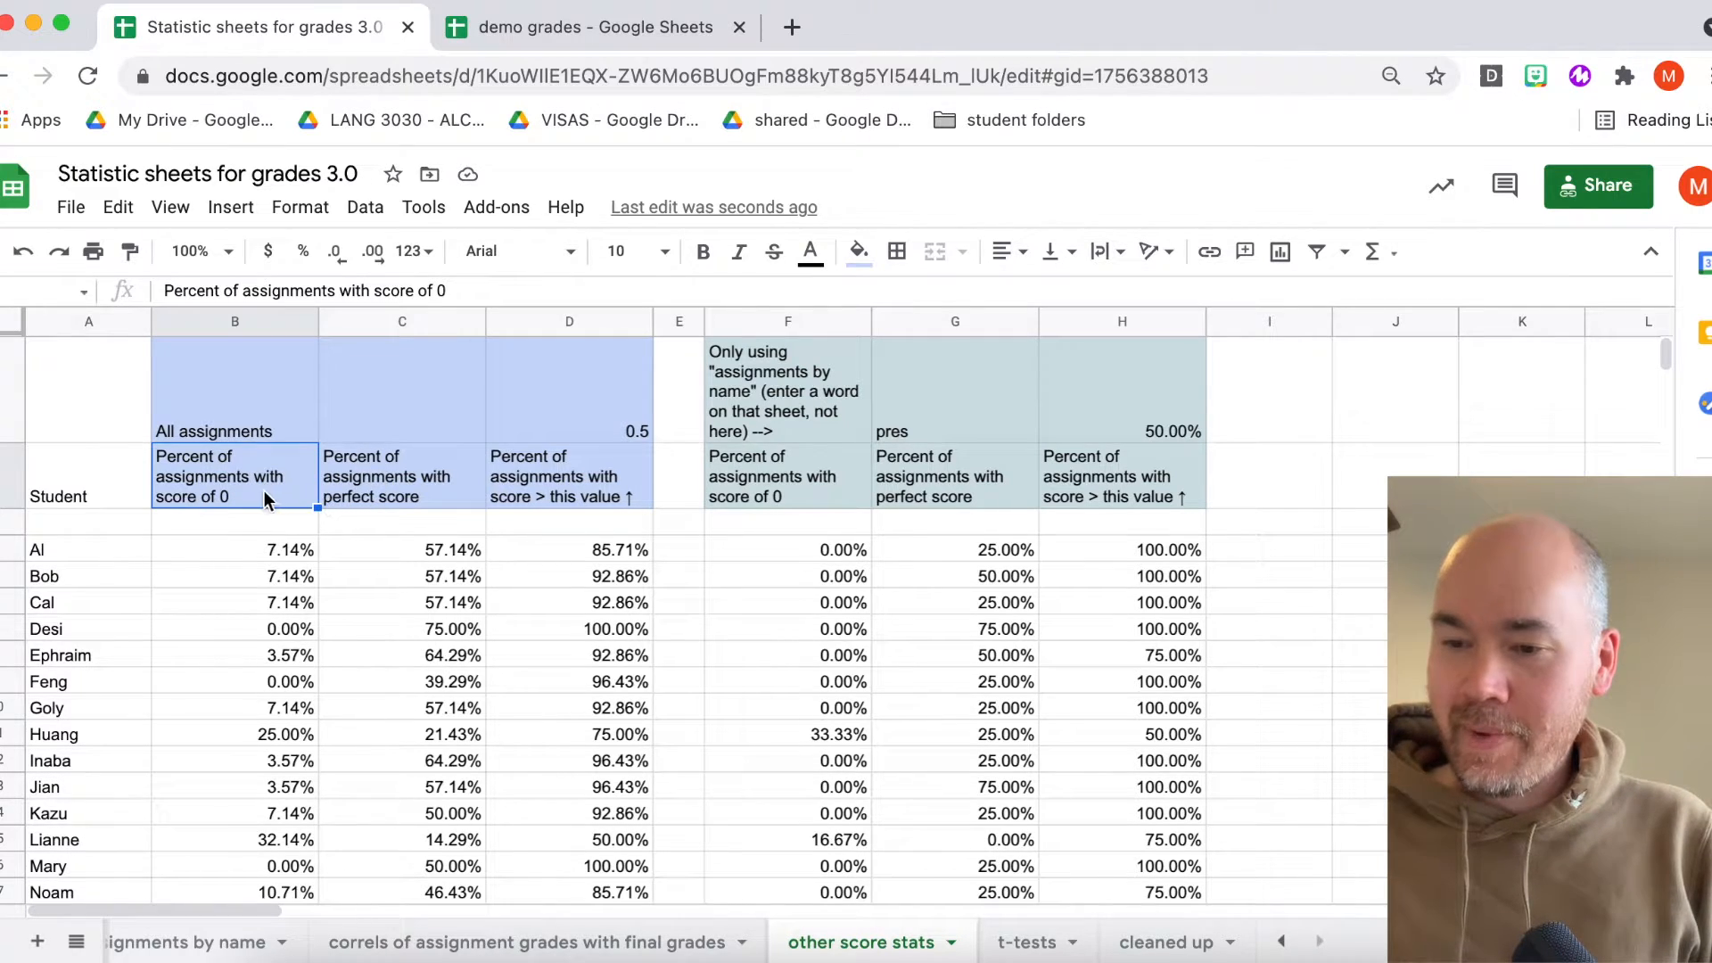
left_click(374, 486)
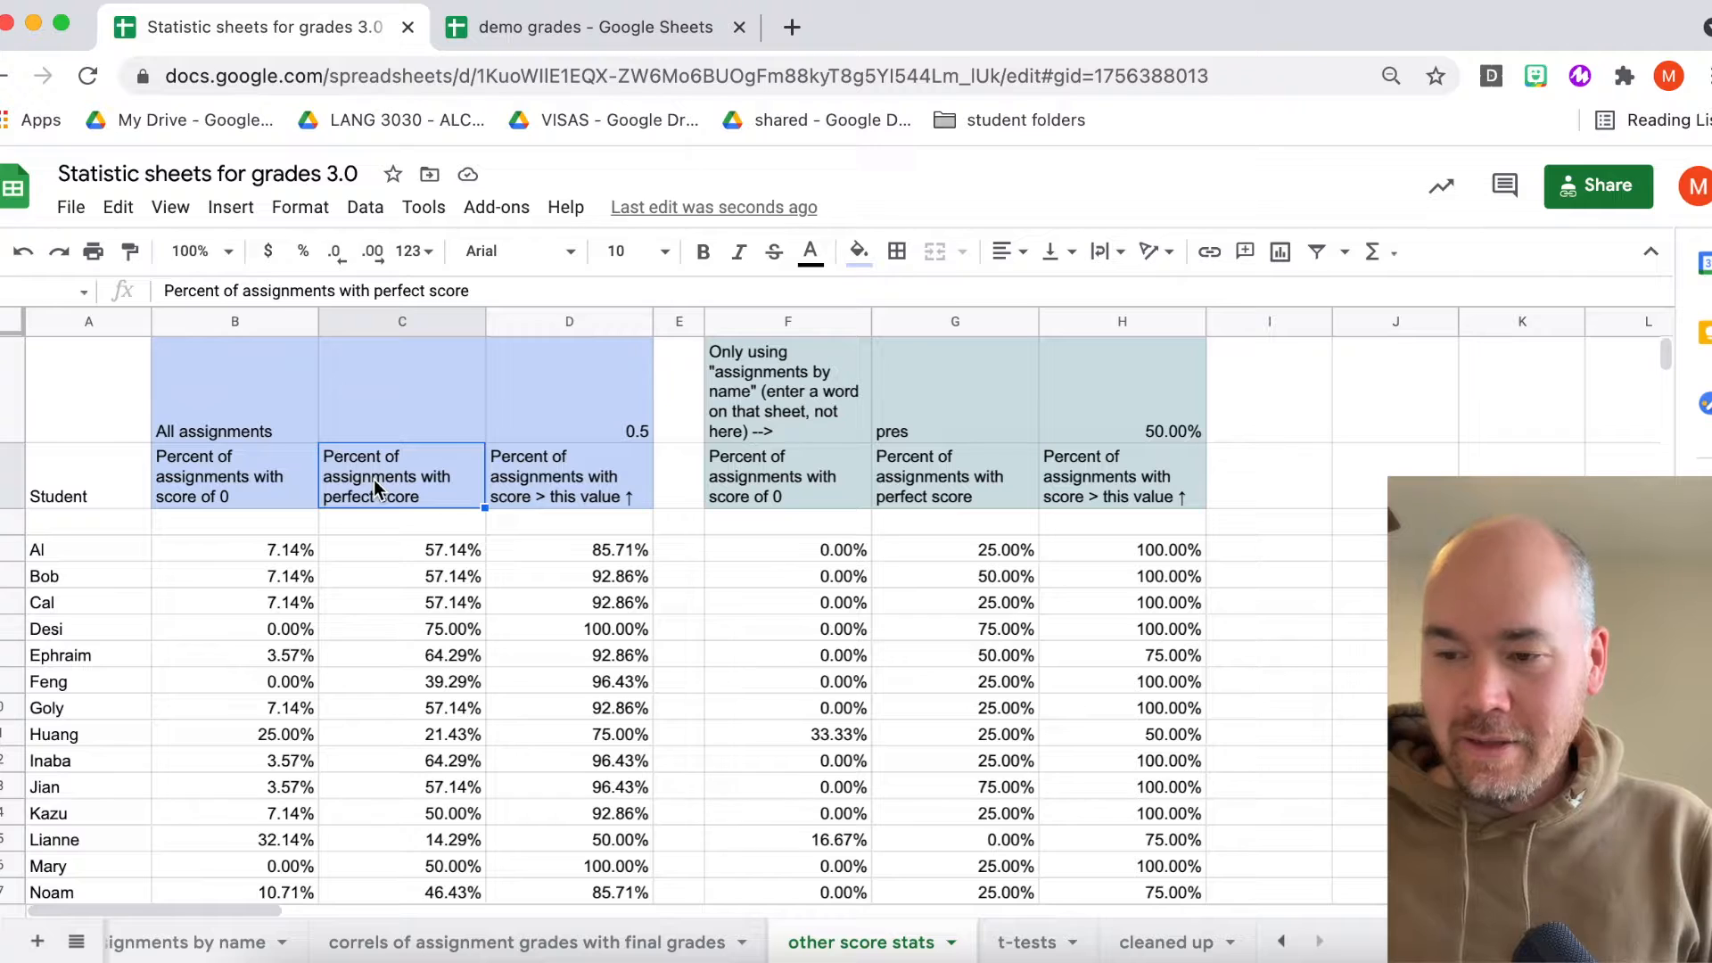
- Compare the headings for zero-score, perfect-score and above-threshold percentages across the All assignments columns
left_click(551, 472)
left_click(385, 482)
left_click(268, 481)
left_click(339, 477)
left_click(553, 480)
left_click(387, 480)
left_click(268, 481)
left_click(421, 485)
left_click(579, 485)
left_click(401, 486)
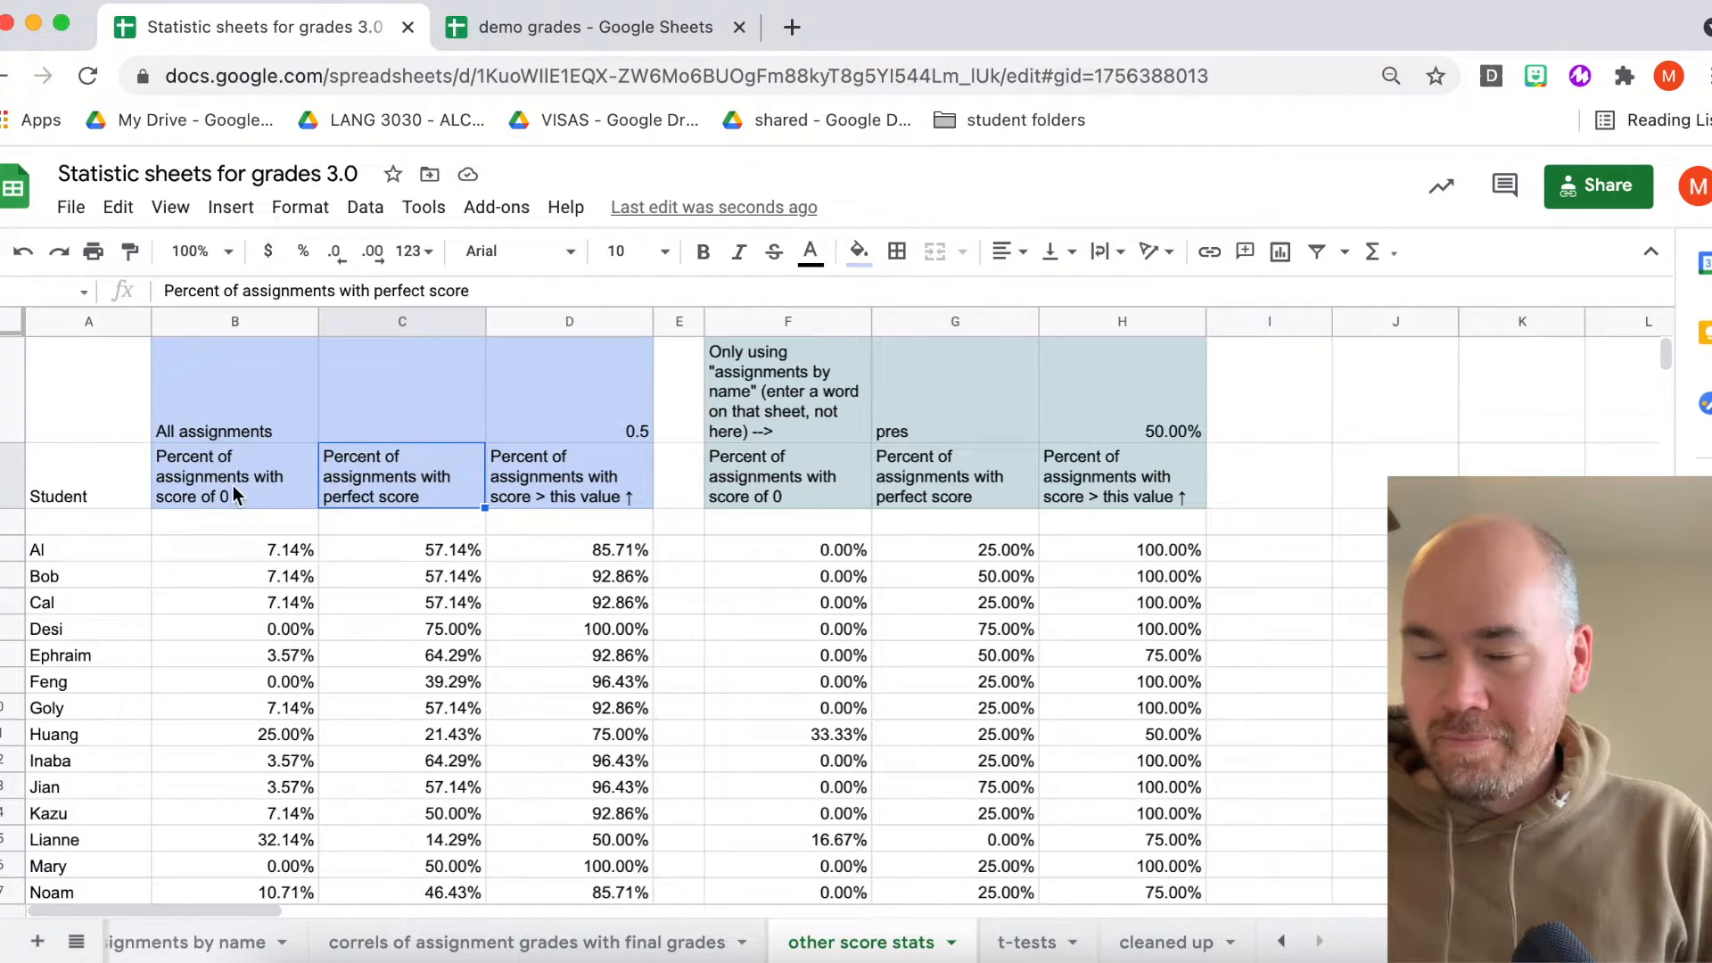
left_click(233, 485)
left_click(383, 490)
left_click(553, 486)
left_click(412, 495)
left_click(259, 492)
scroll(258, 492, "down", 3)
scroll(258, 492, "up", 3)
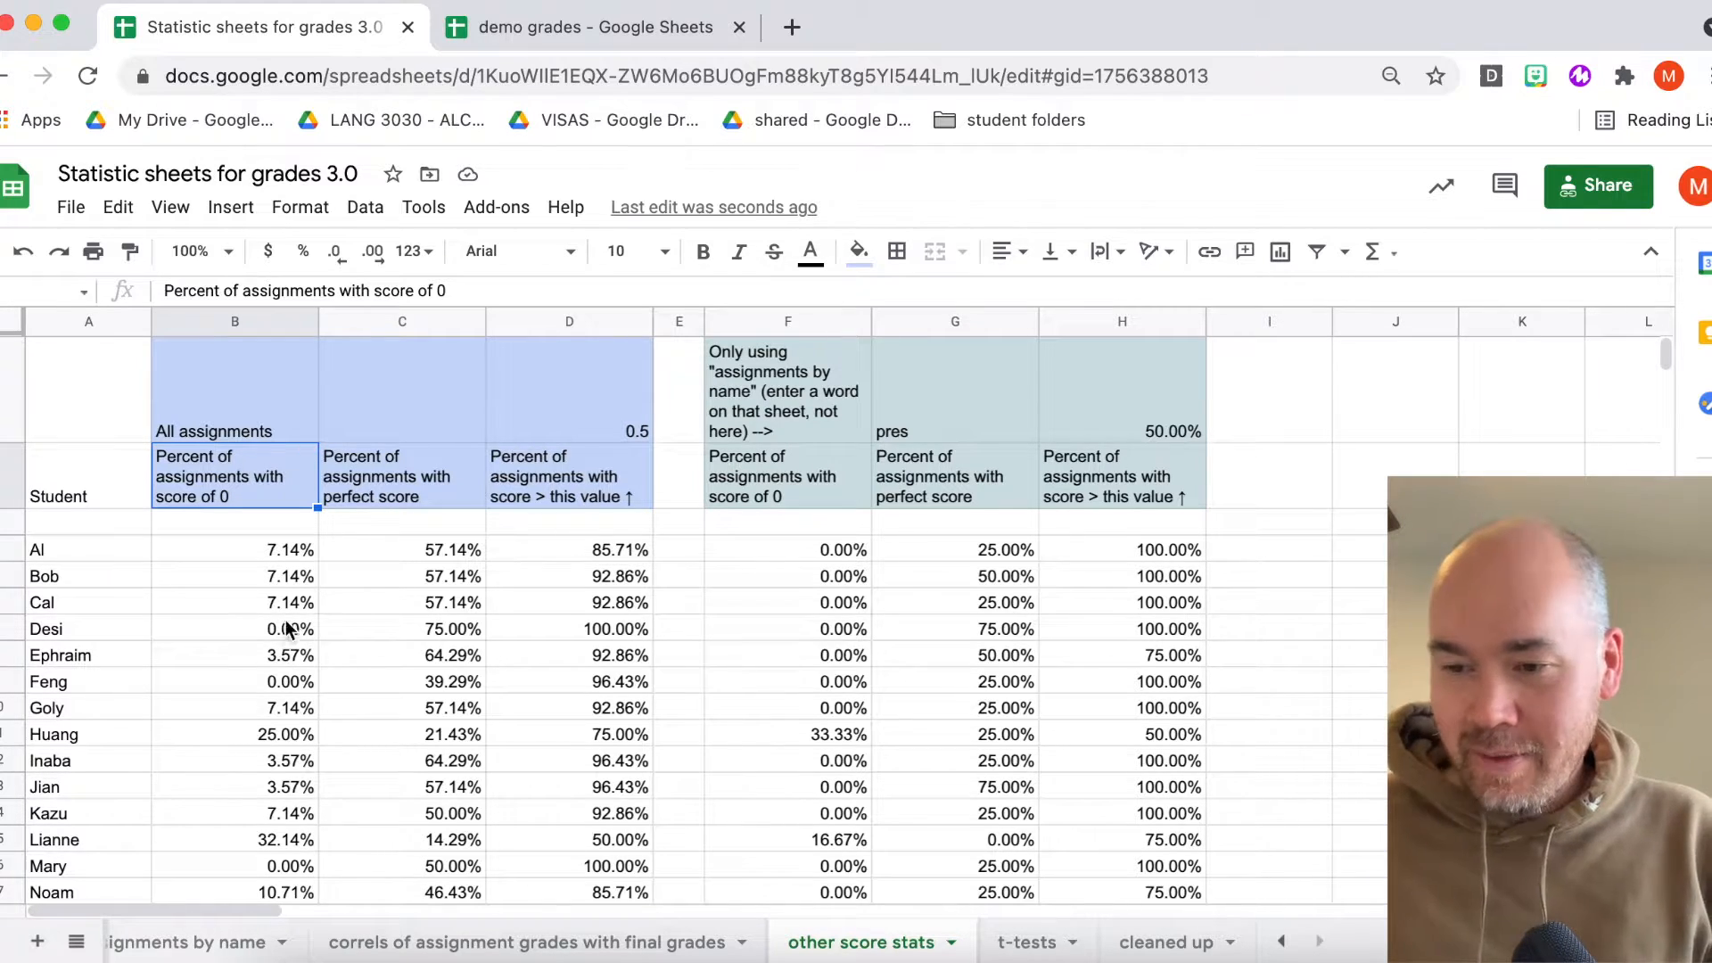
left_click(395, 486)
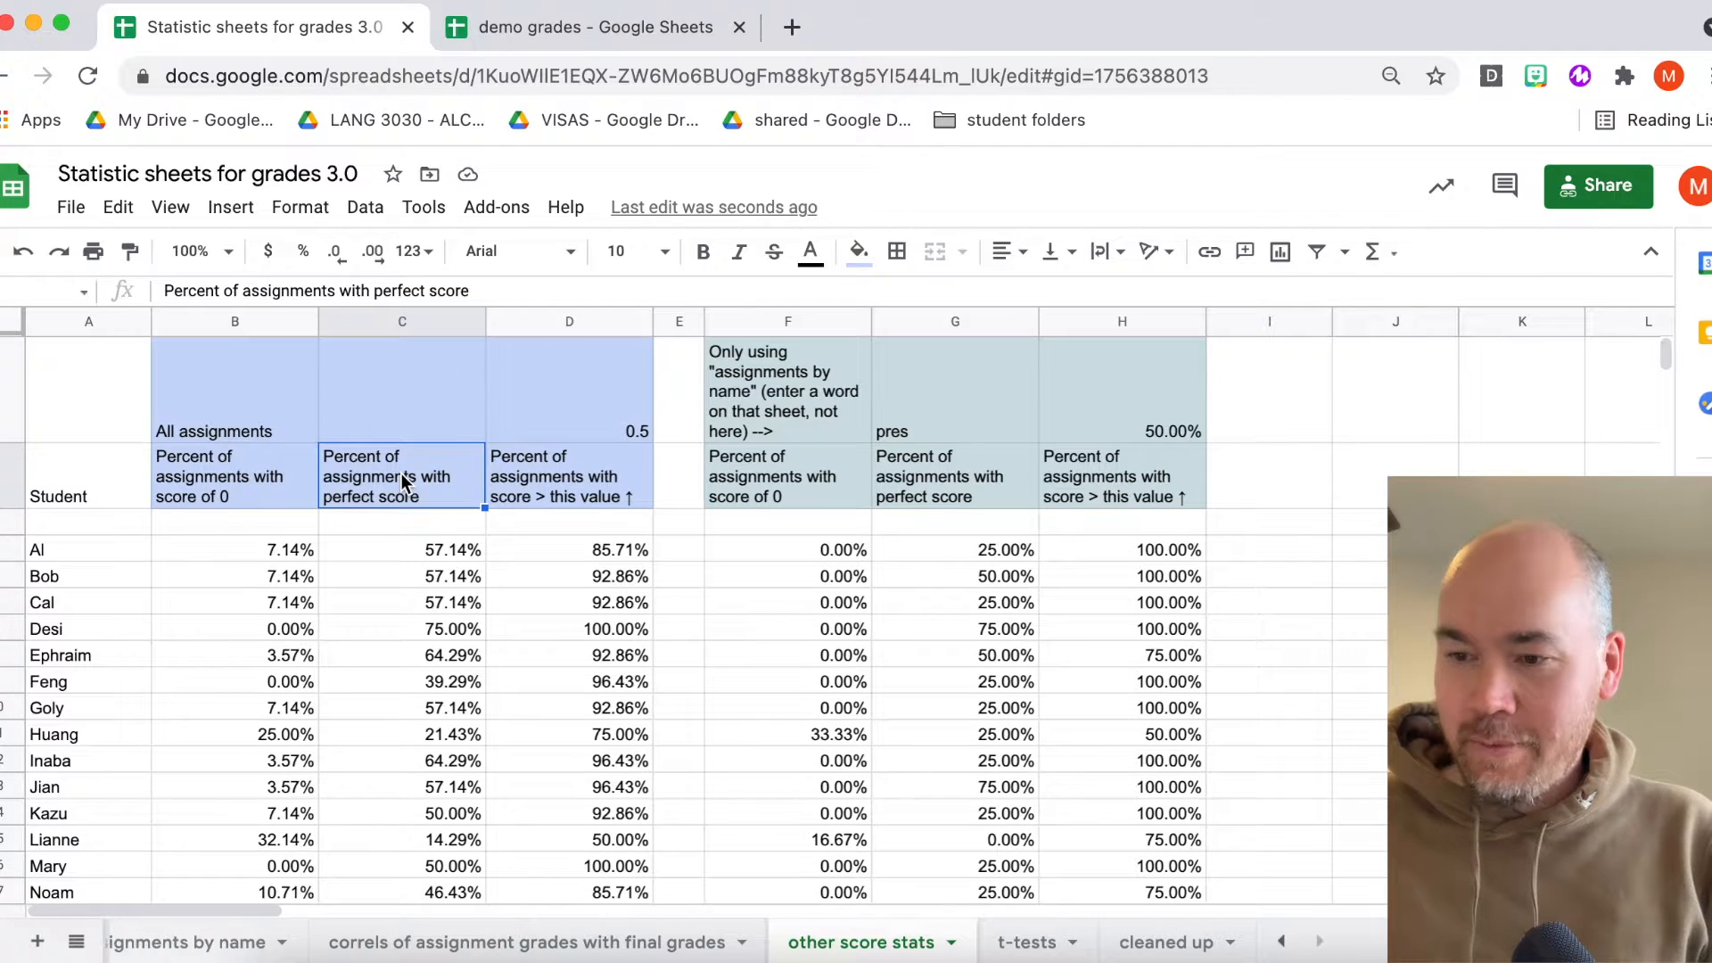
left_click(535, 494)
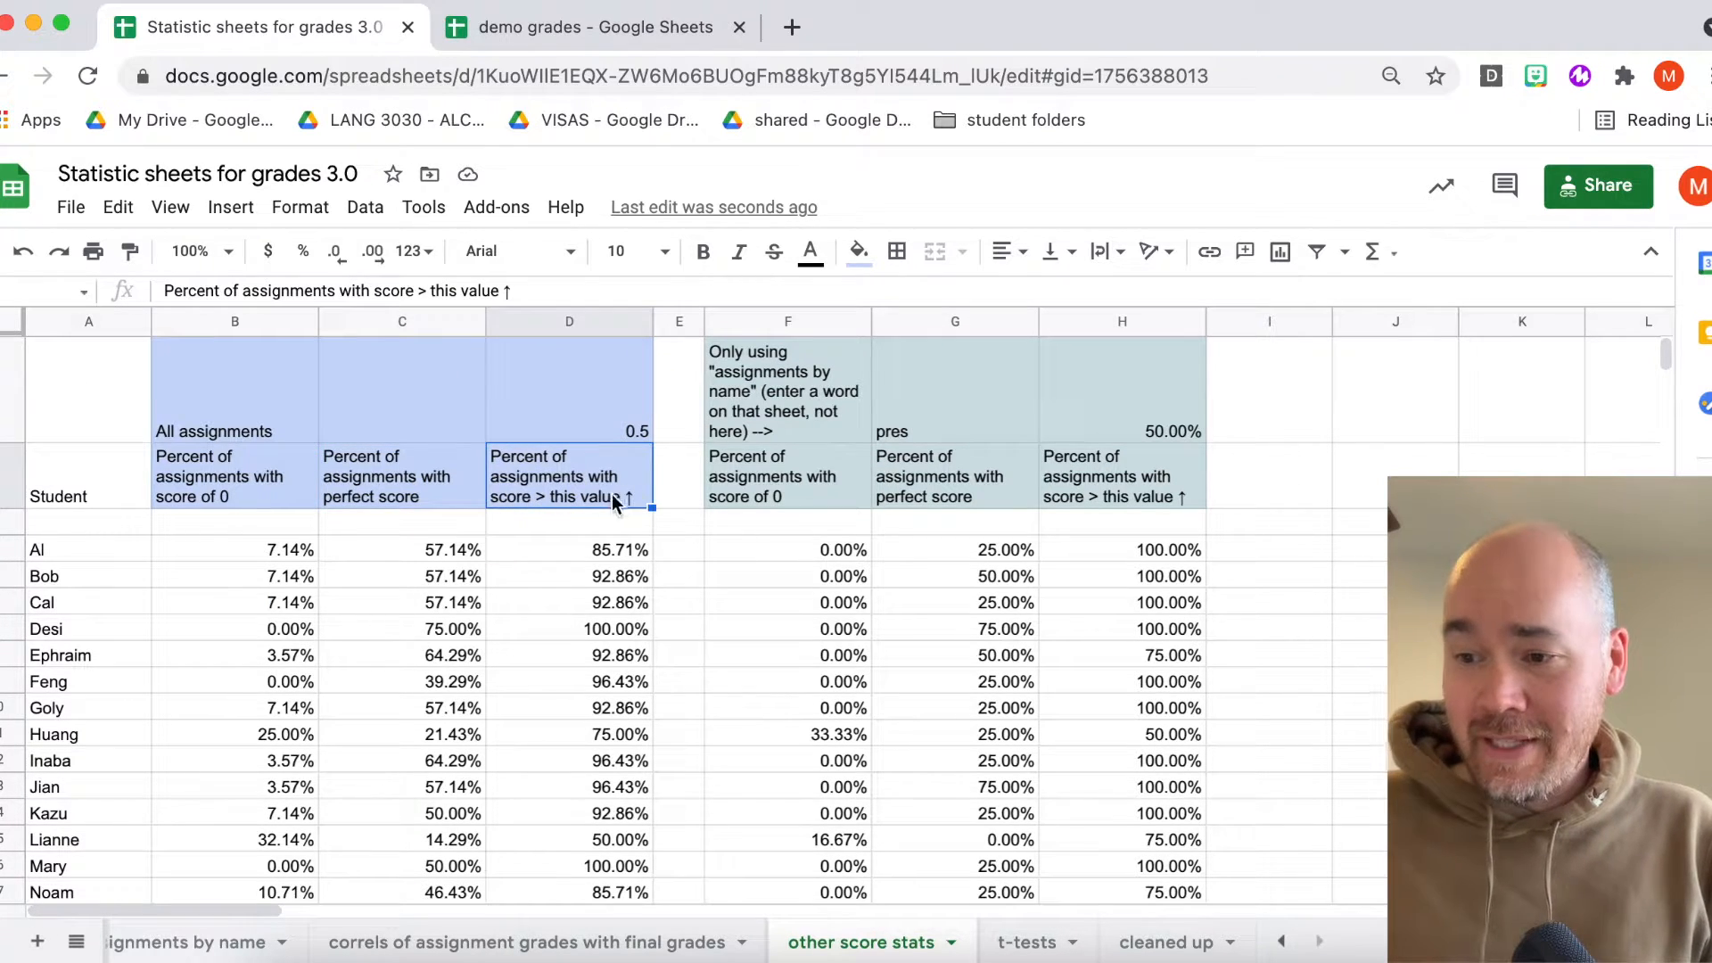
- Examine the 0.5 threshold cell and the above-threshold percentage formula for a student's row
left_click(610, 409)
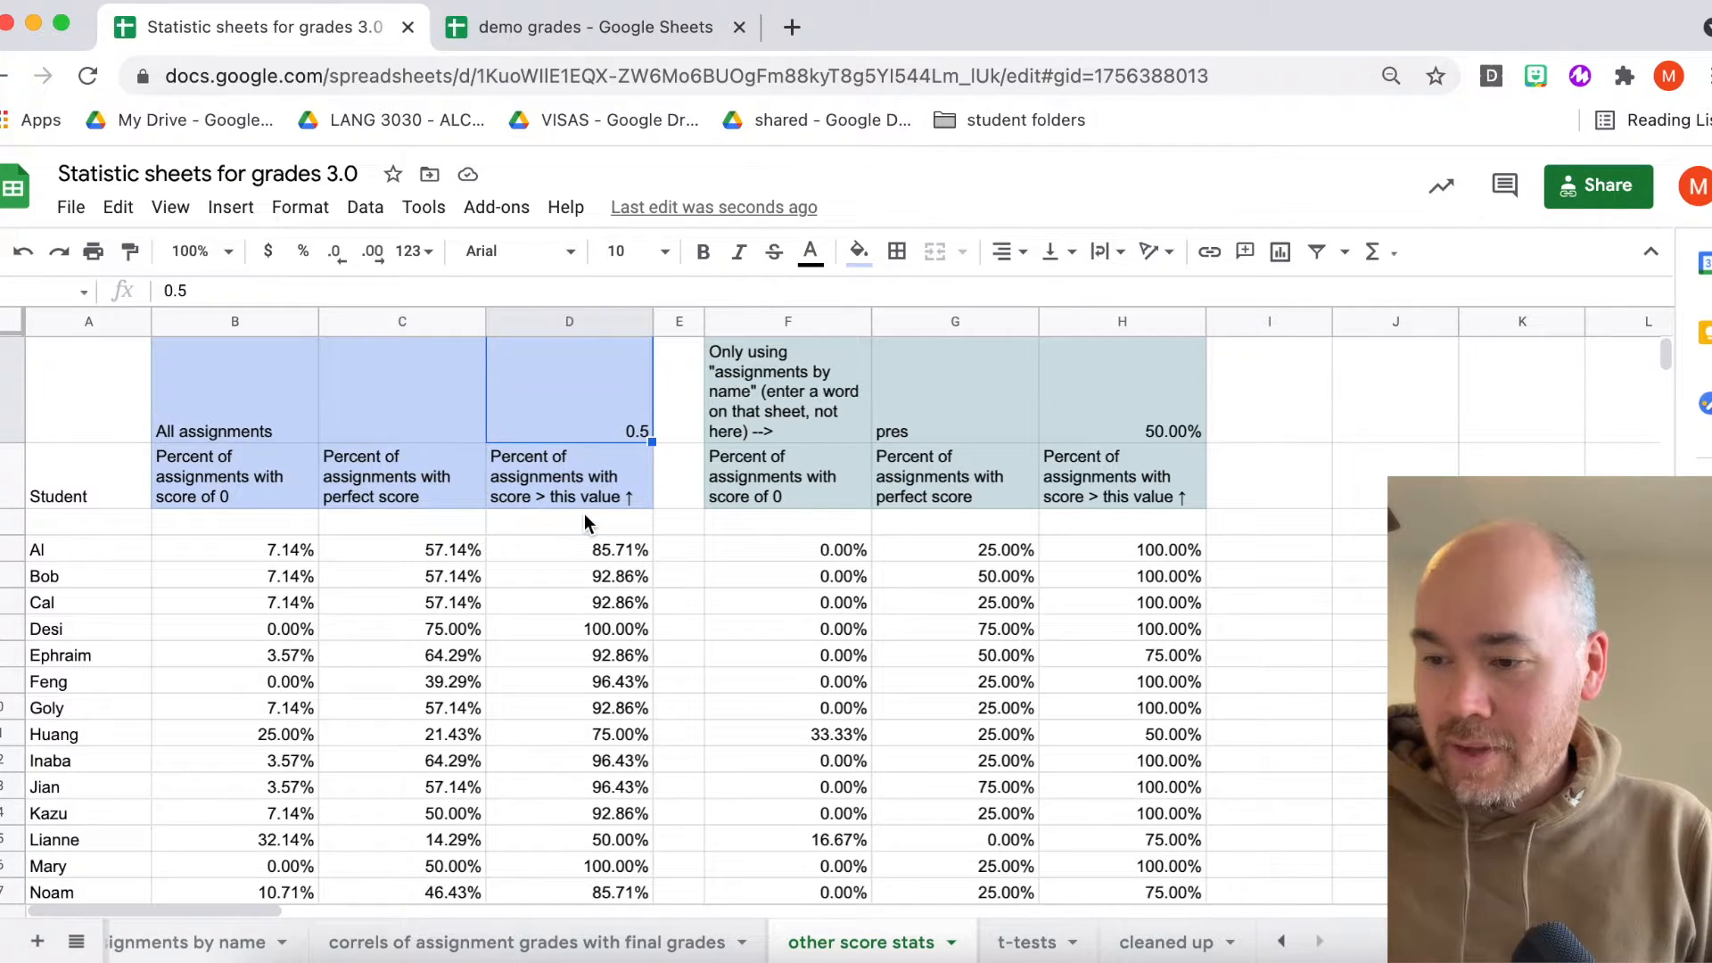
left_click(64, 628)
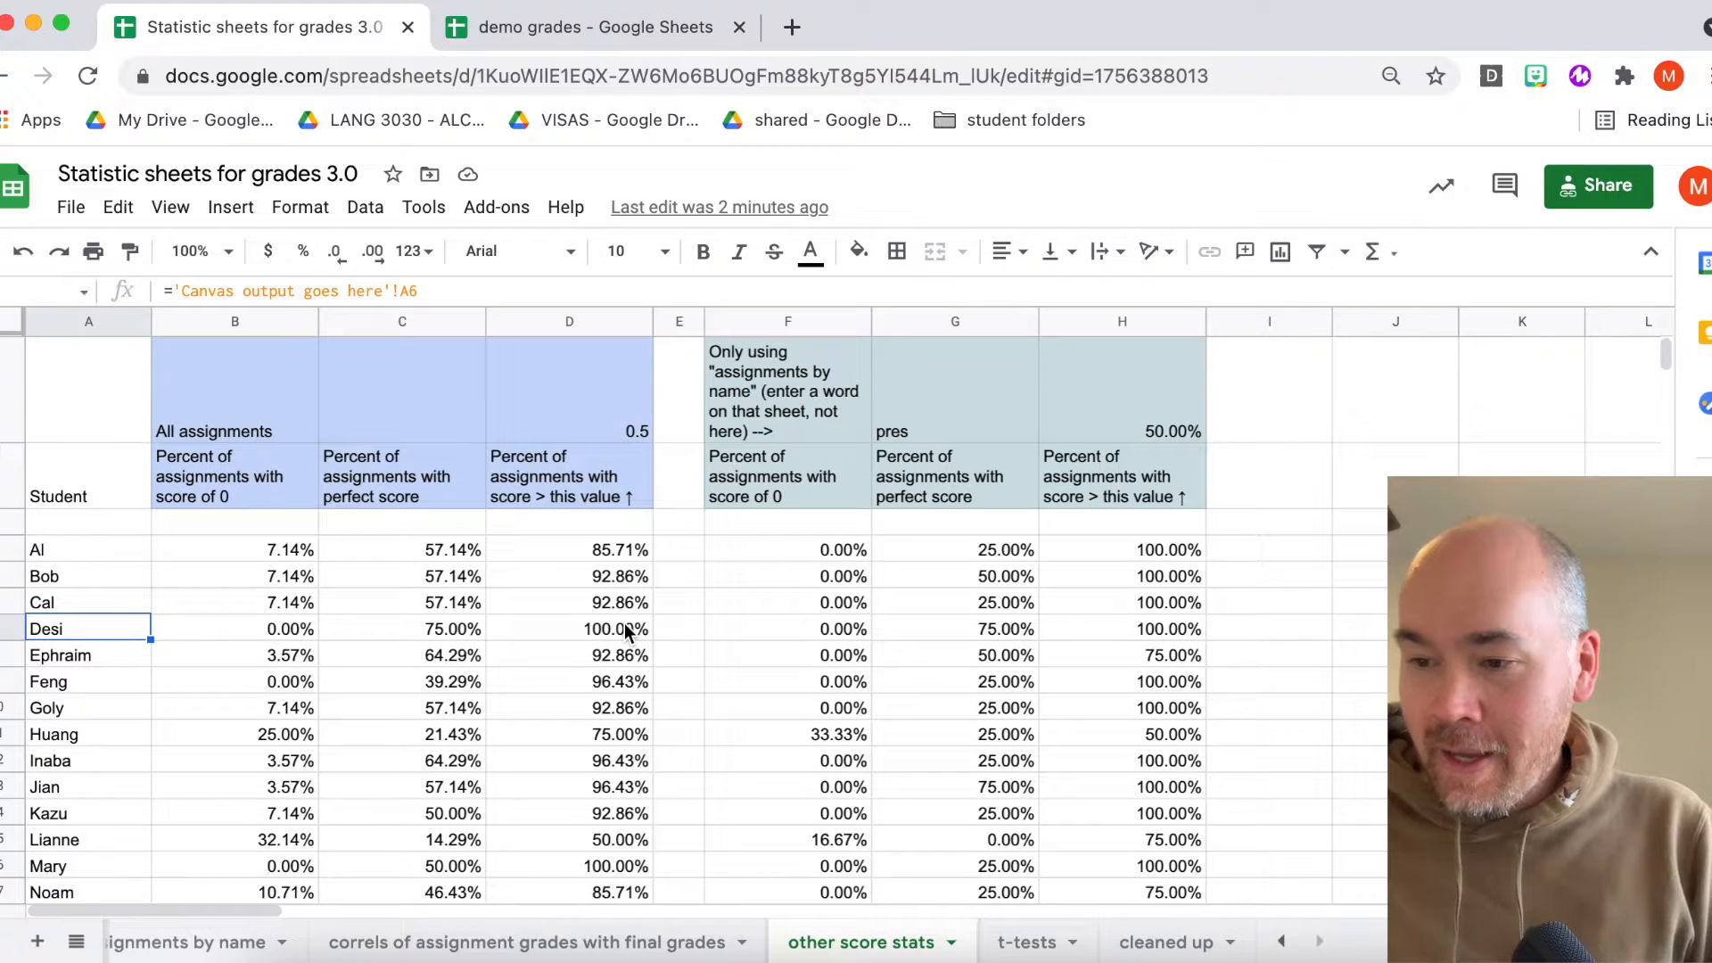
left_click(602, 638)
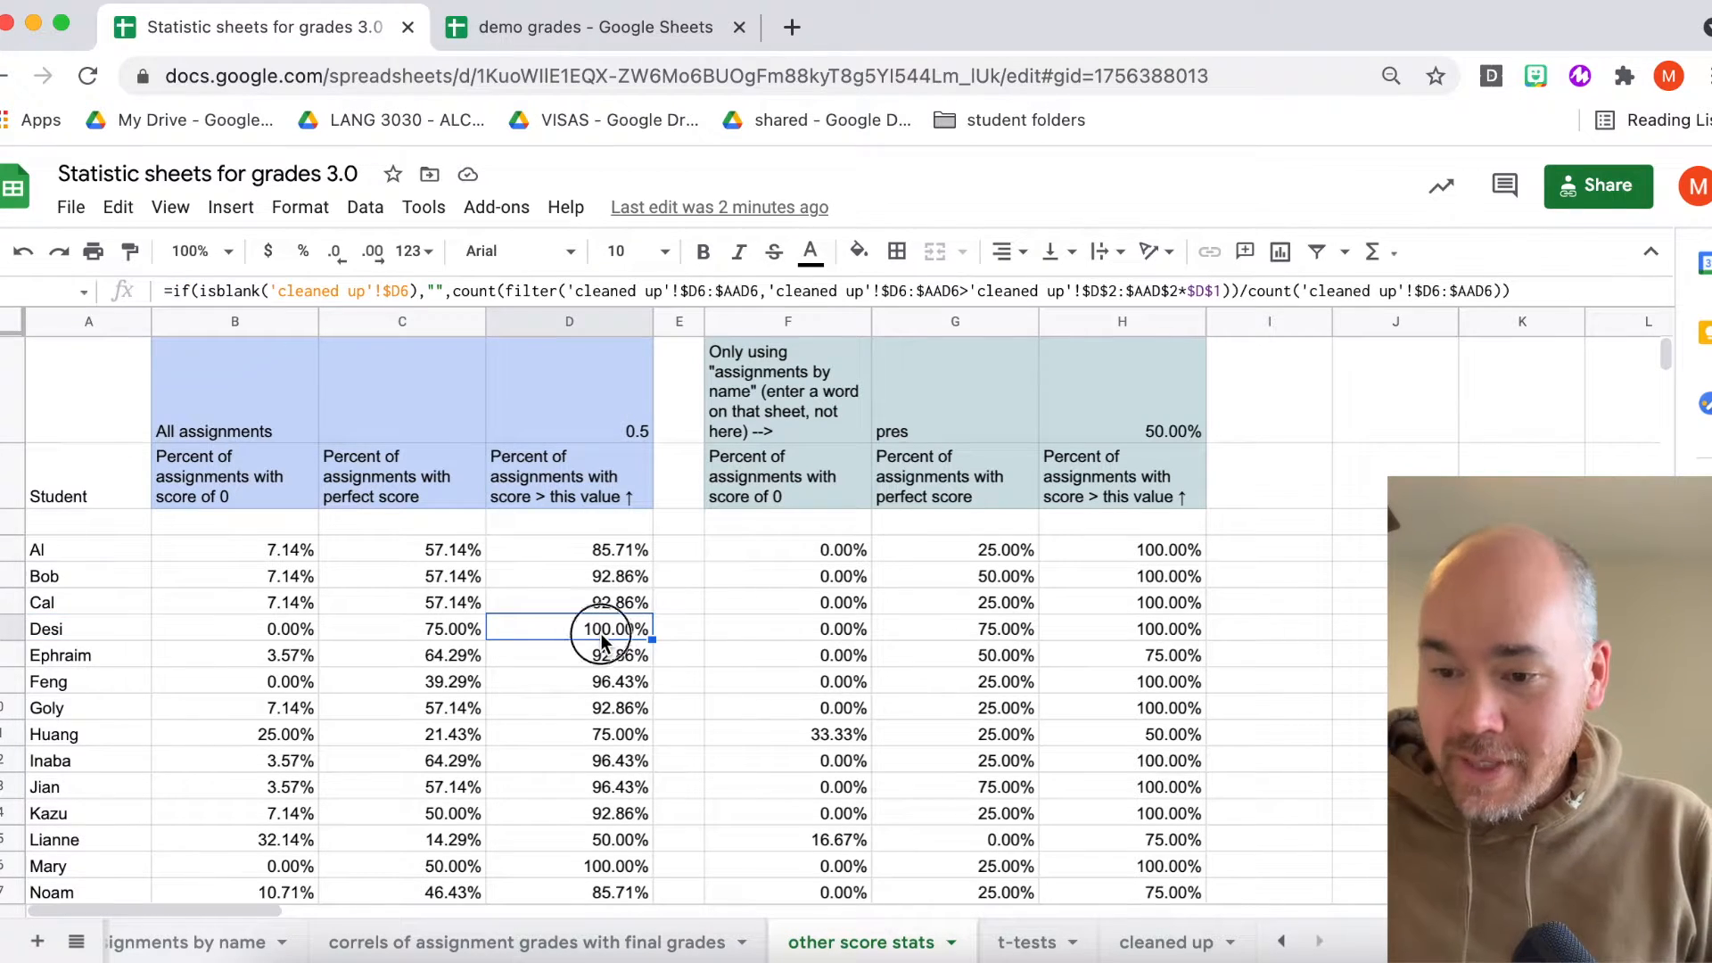
- Set the All assignments score threshold on the other score stats sheet to 0.8
scroll(592, 650, "down", 3)
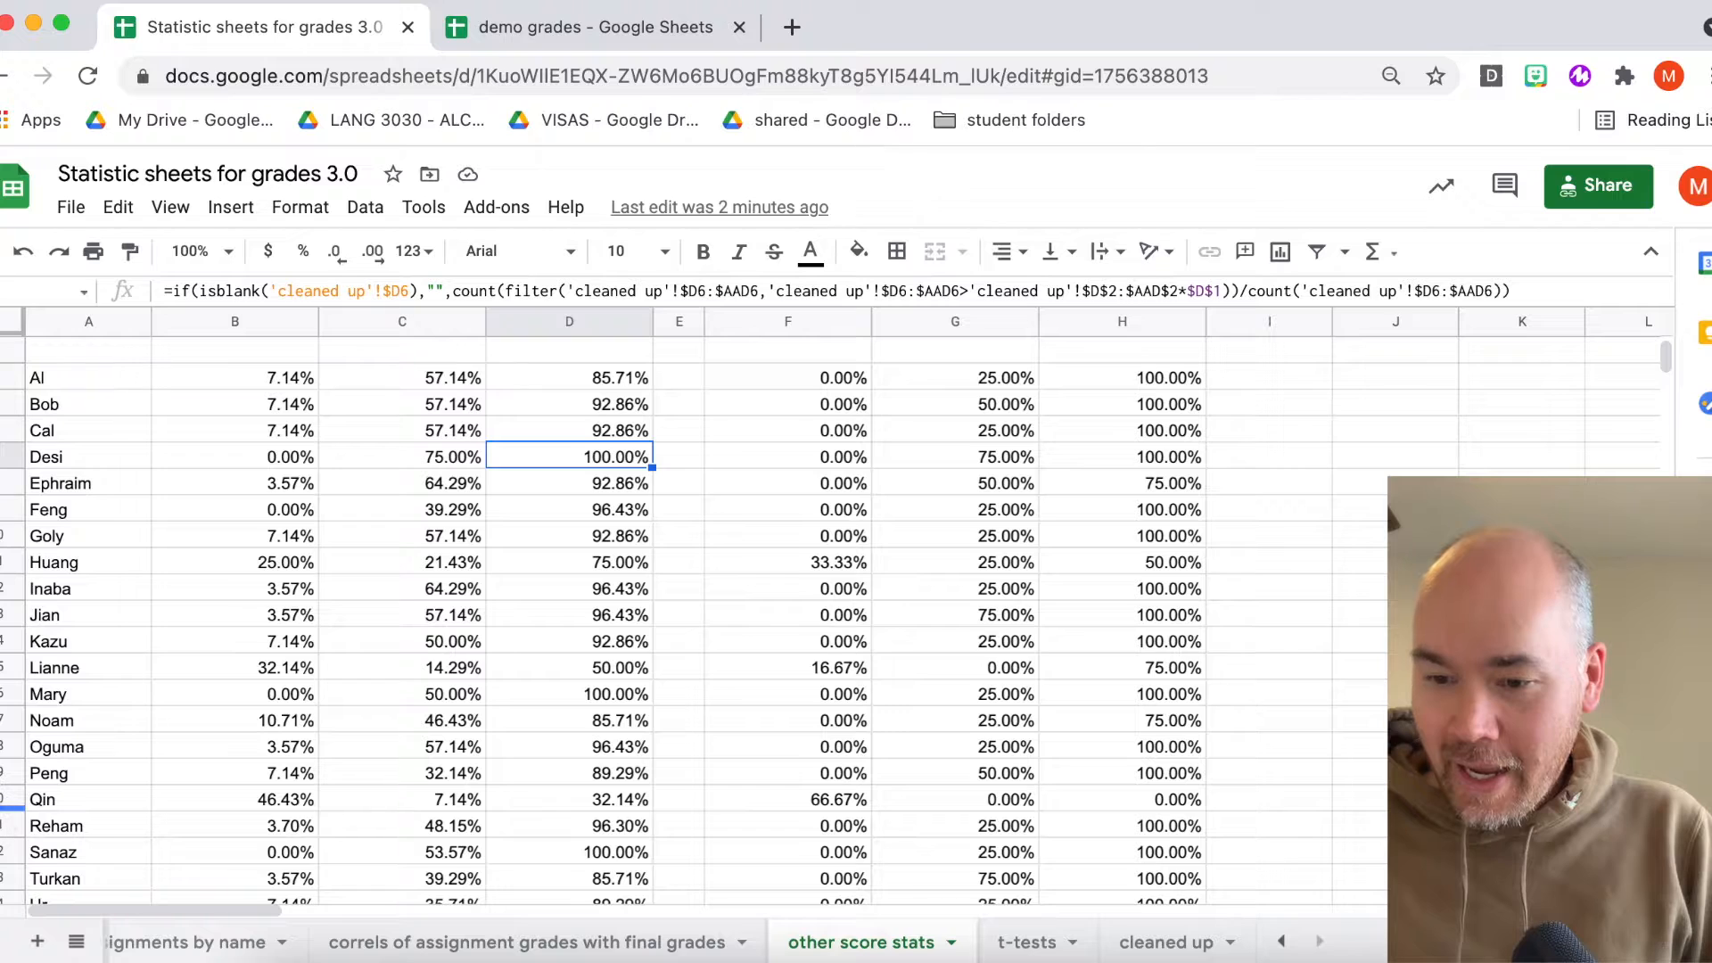
left_click(4, 773)
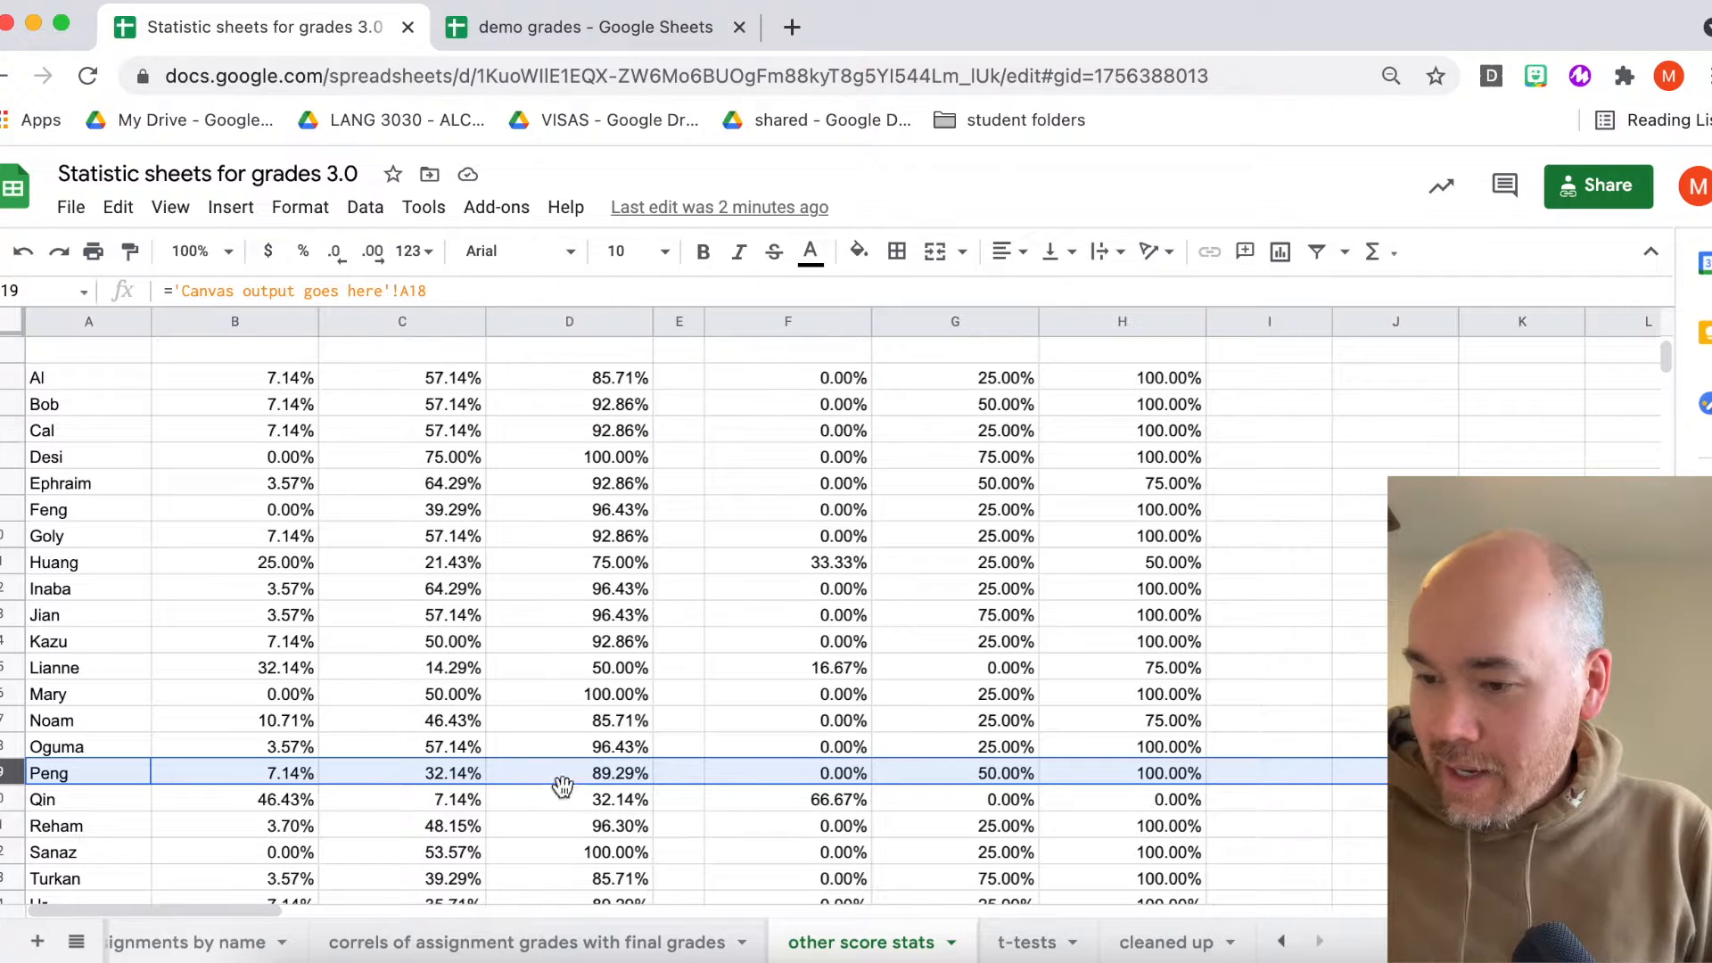
scroll(608, 767, "up", 3)
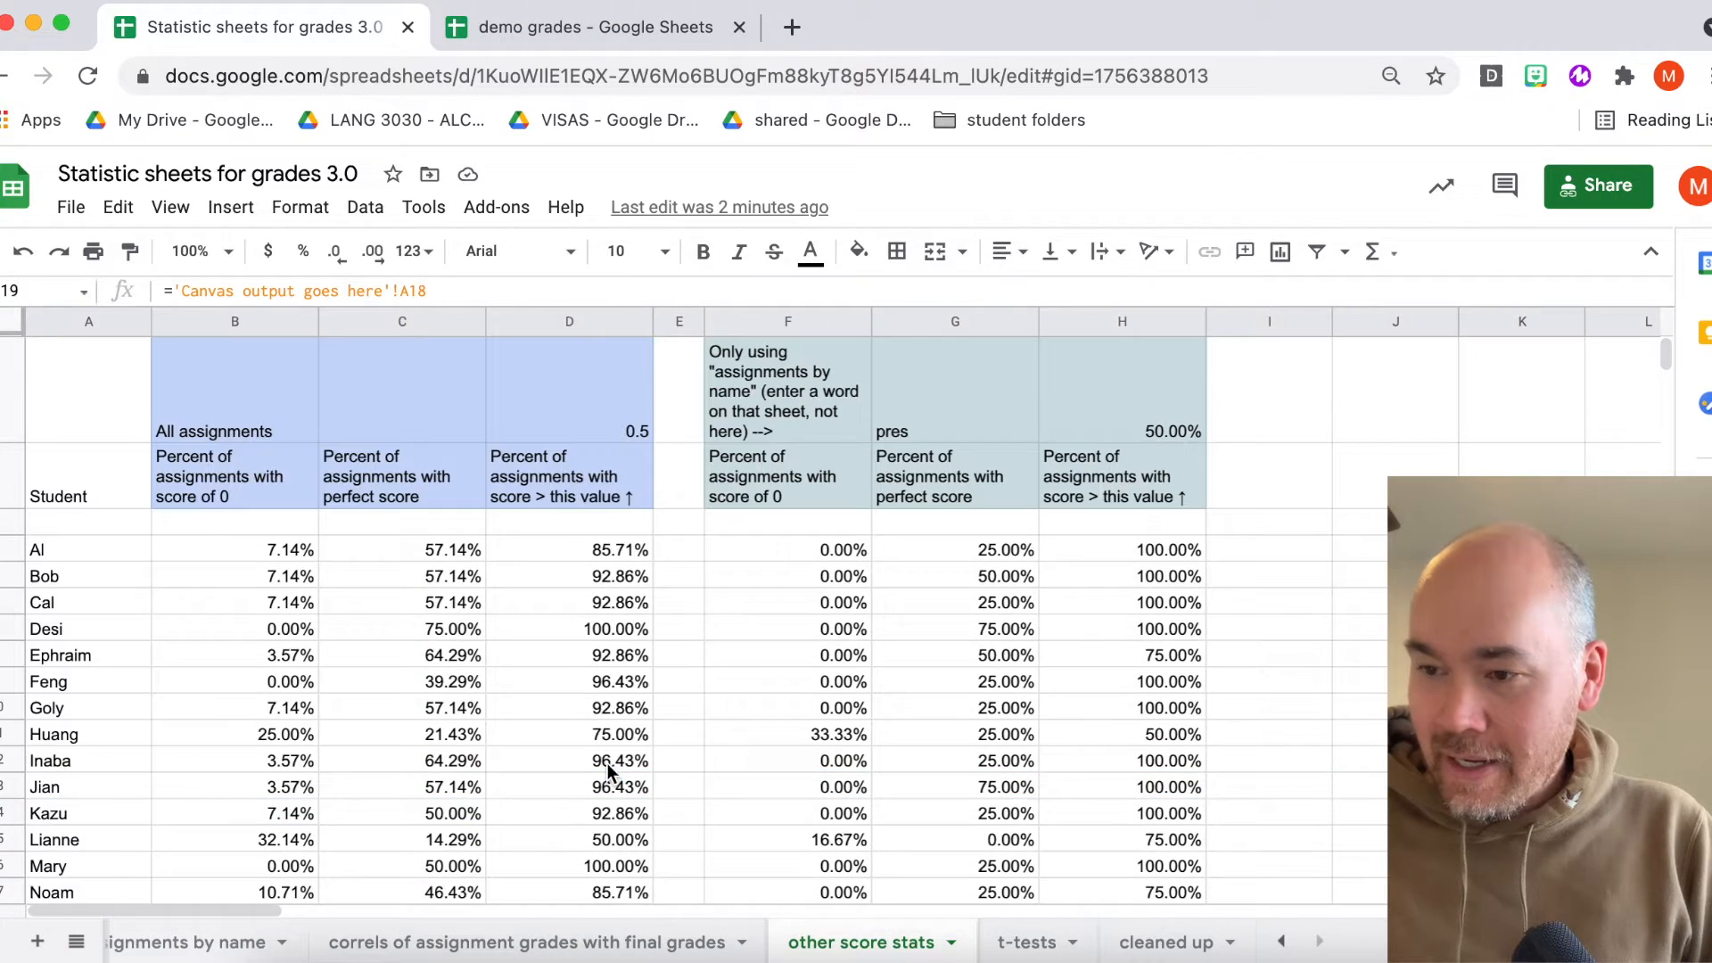
scroll(630, 410, "down", 3)
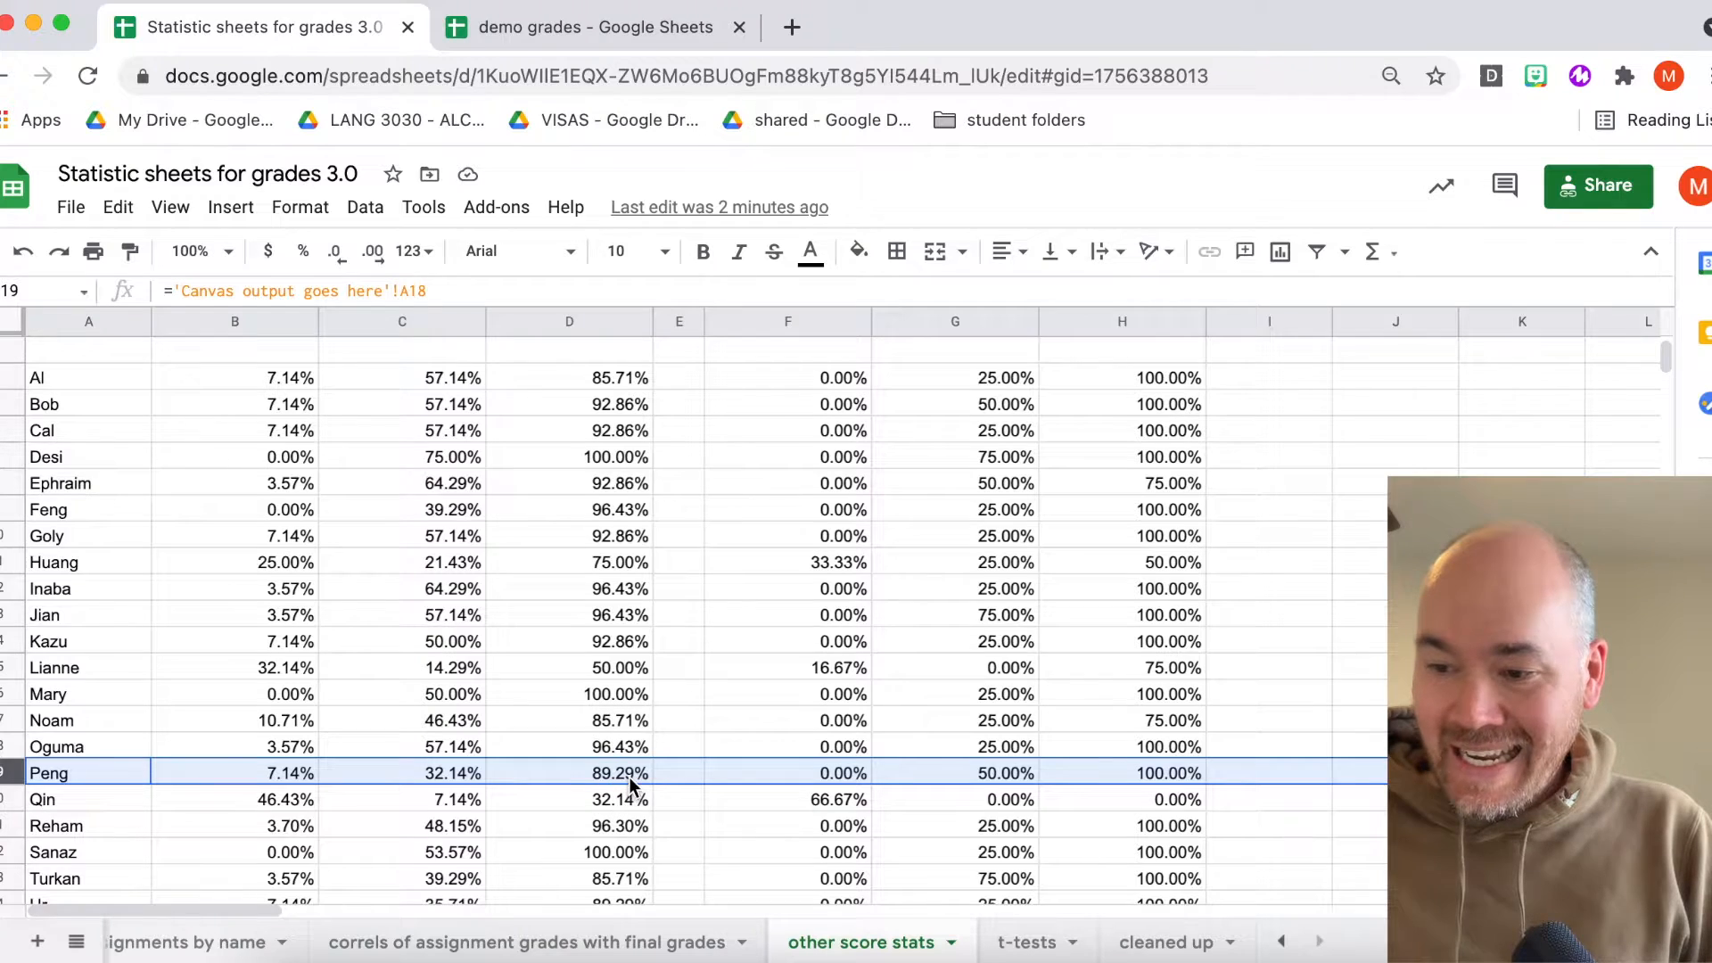
scroll(626, 778, "up", 3)
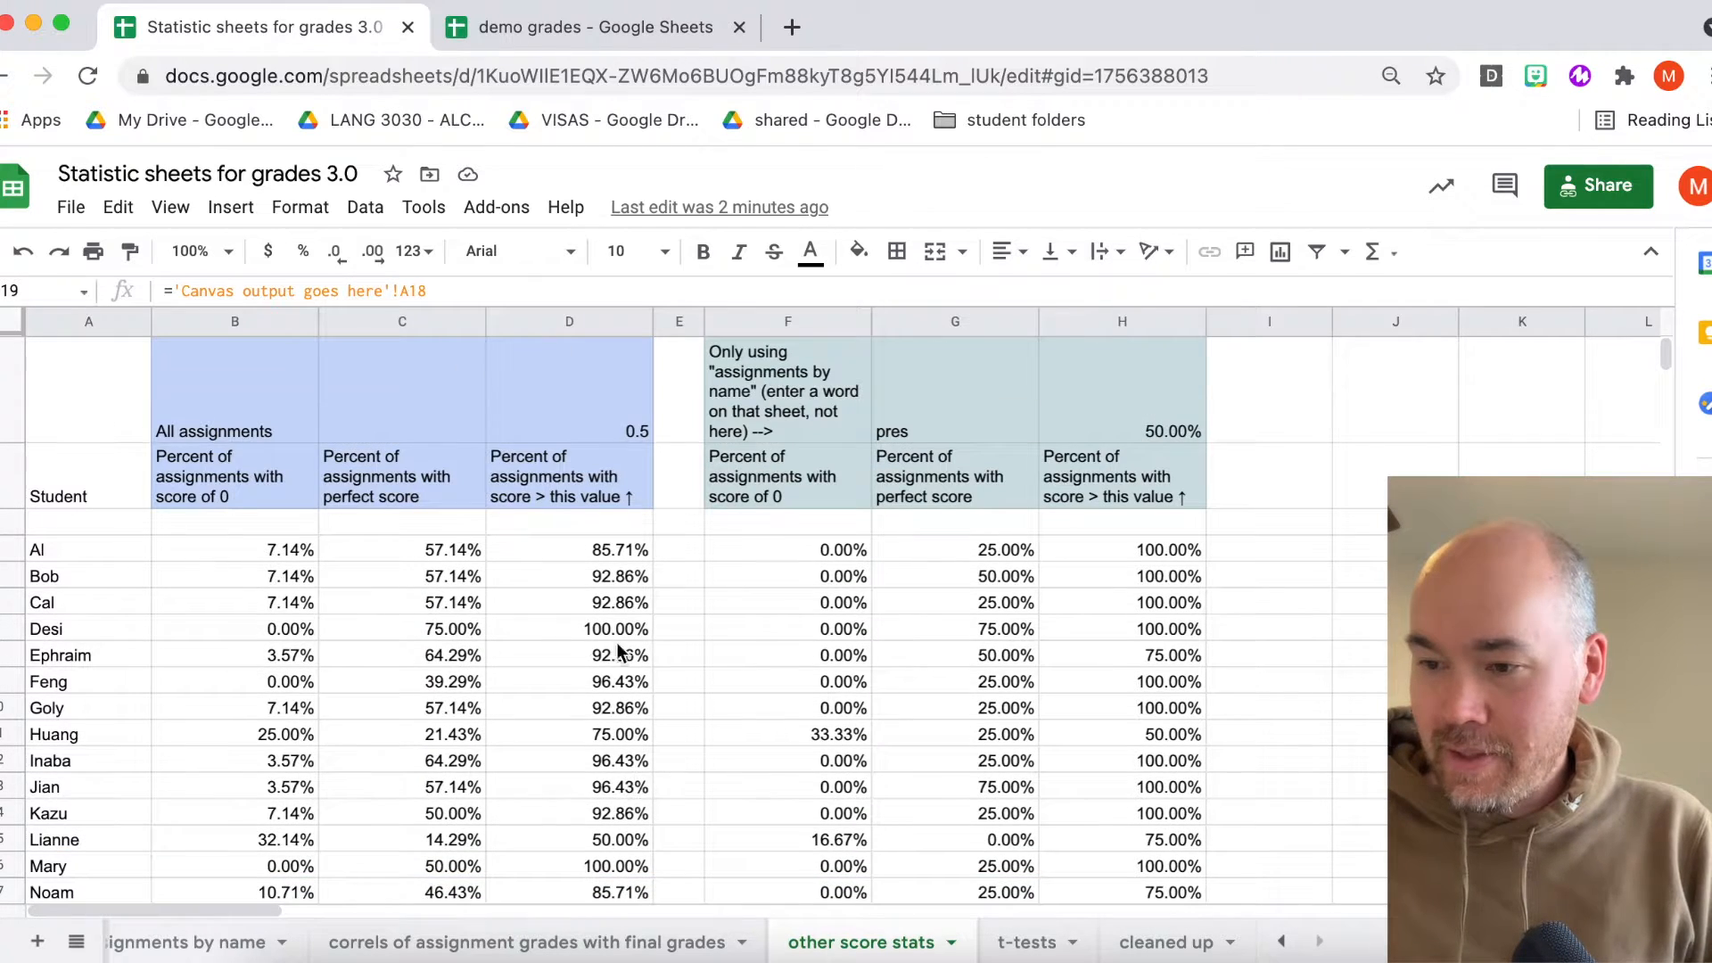
left_click(629, 433)
type(".6")
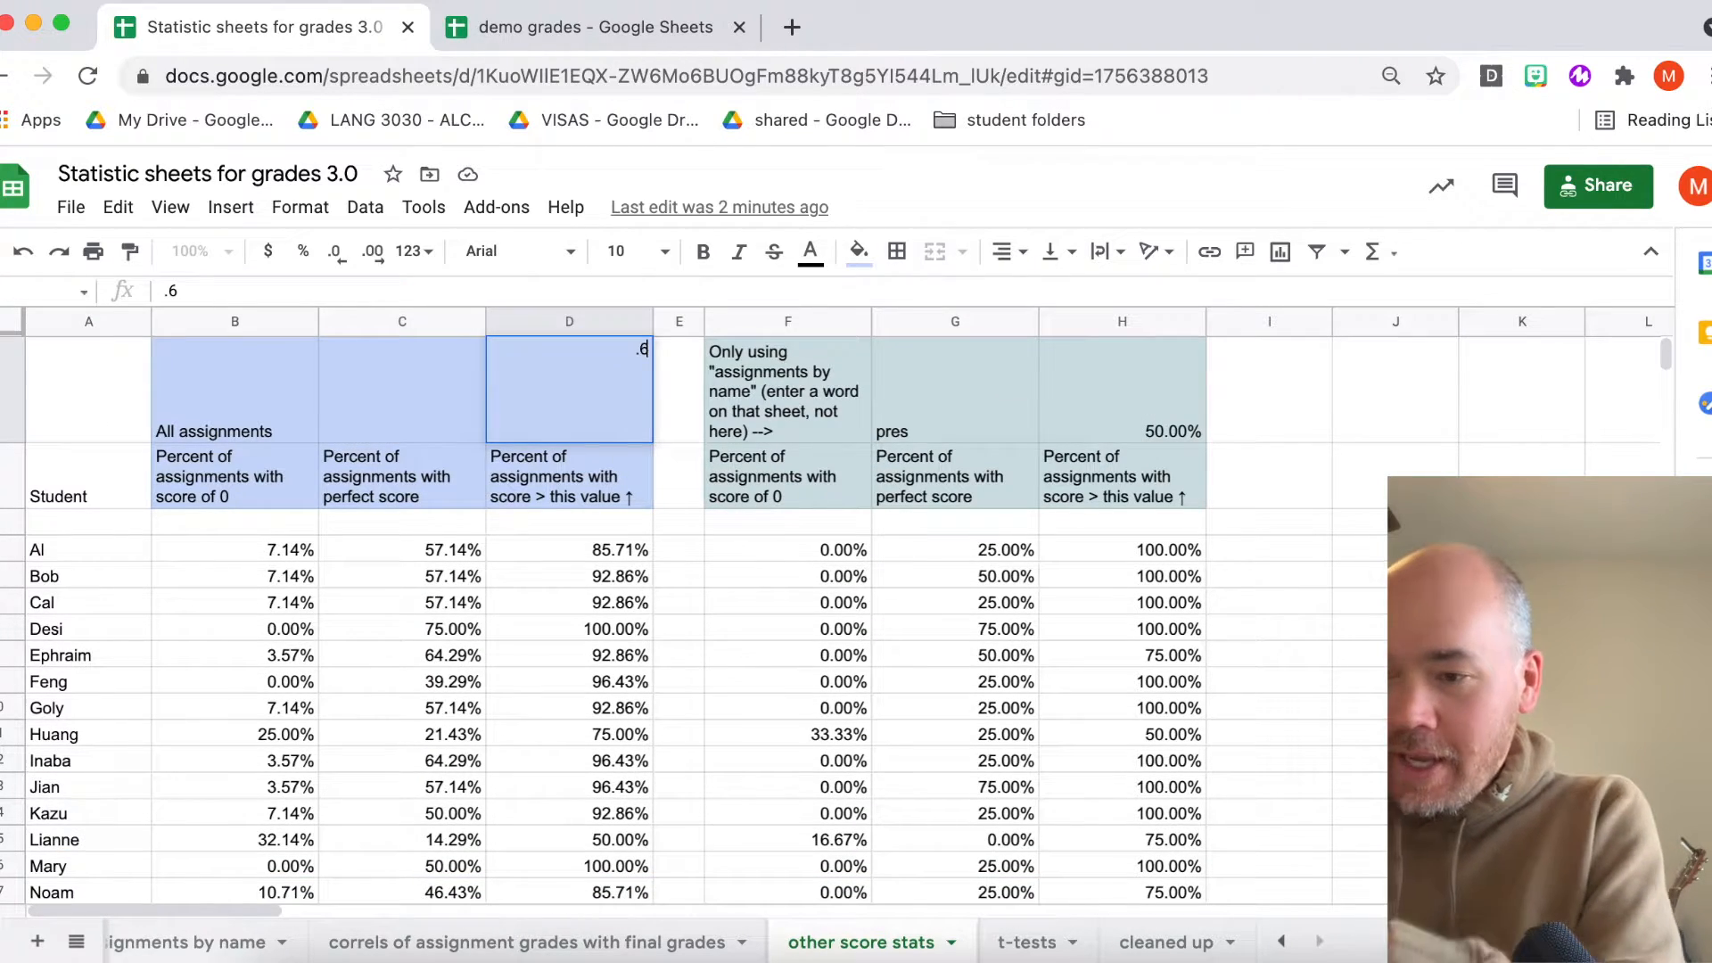
key("BackSpace")
type("9")
key("Return")
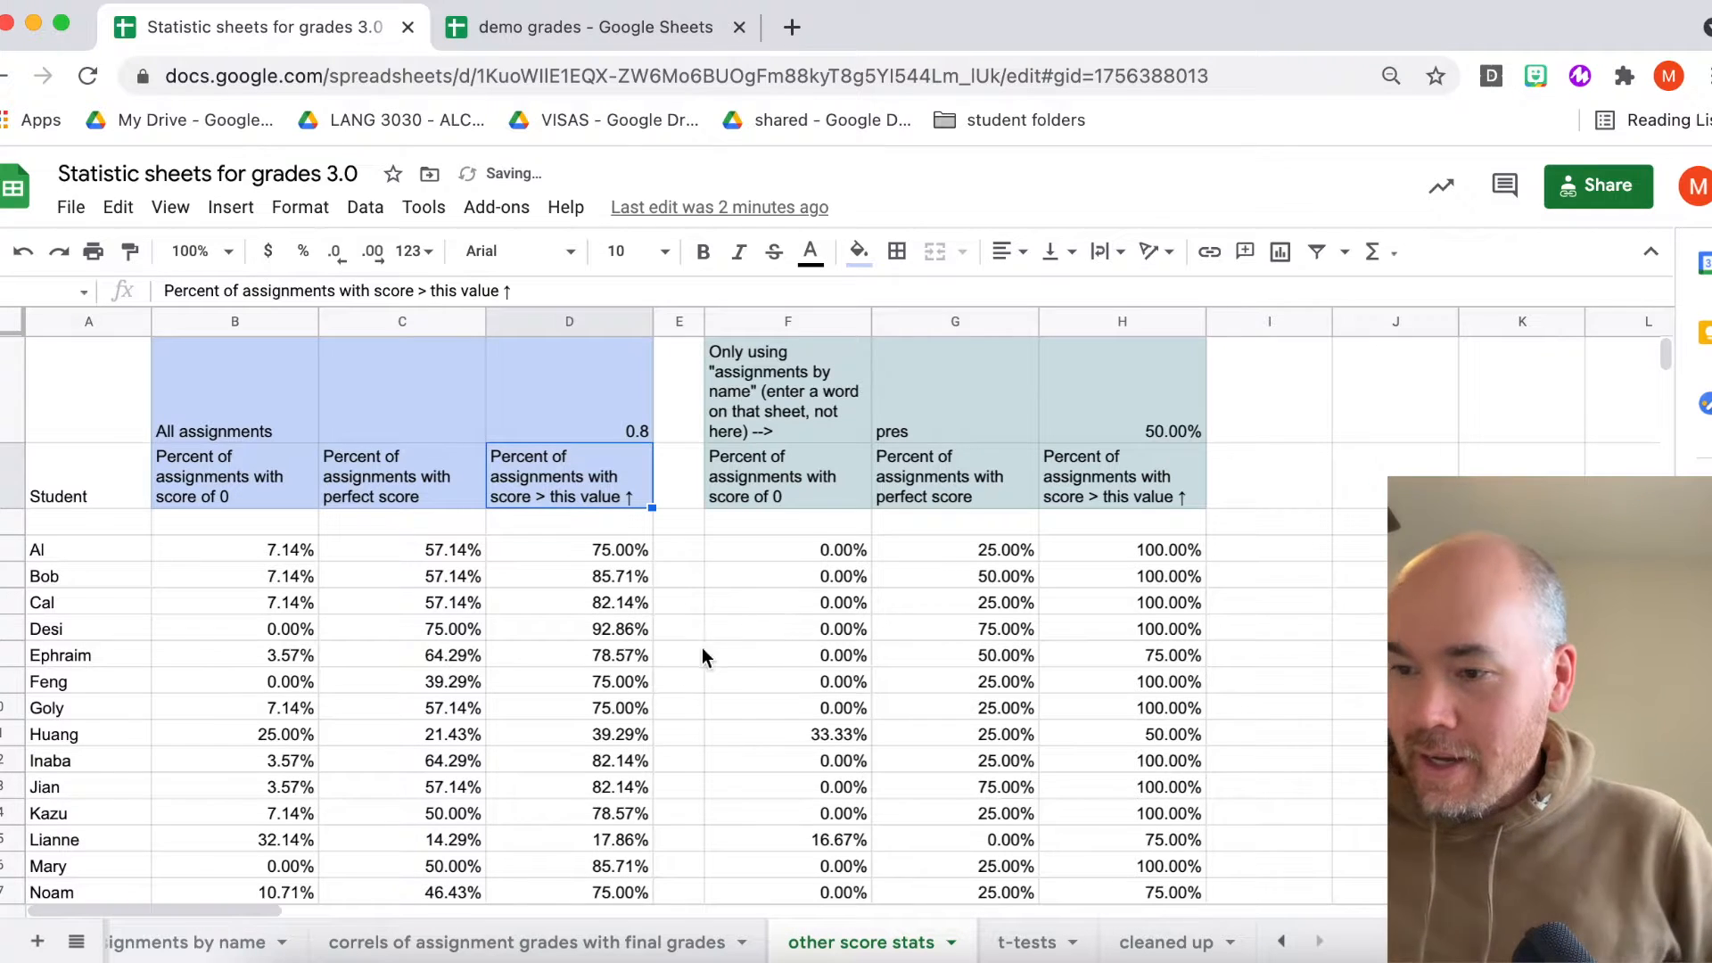
- Inspect the recalculated above-threshold percentages and the formulas behind several student rows and the search-based columns
scroll(645, 649, "down", 3)
scroll(644, 649, "up", 3)
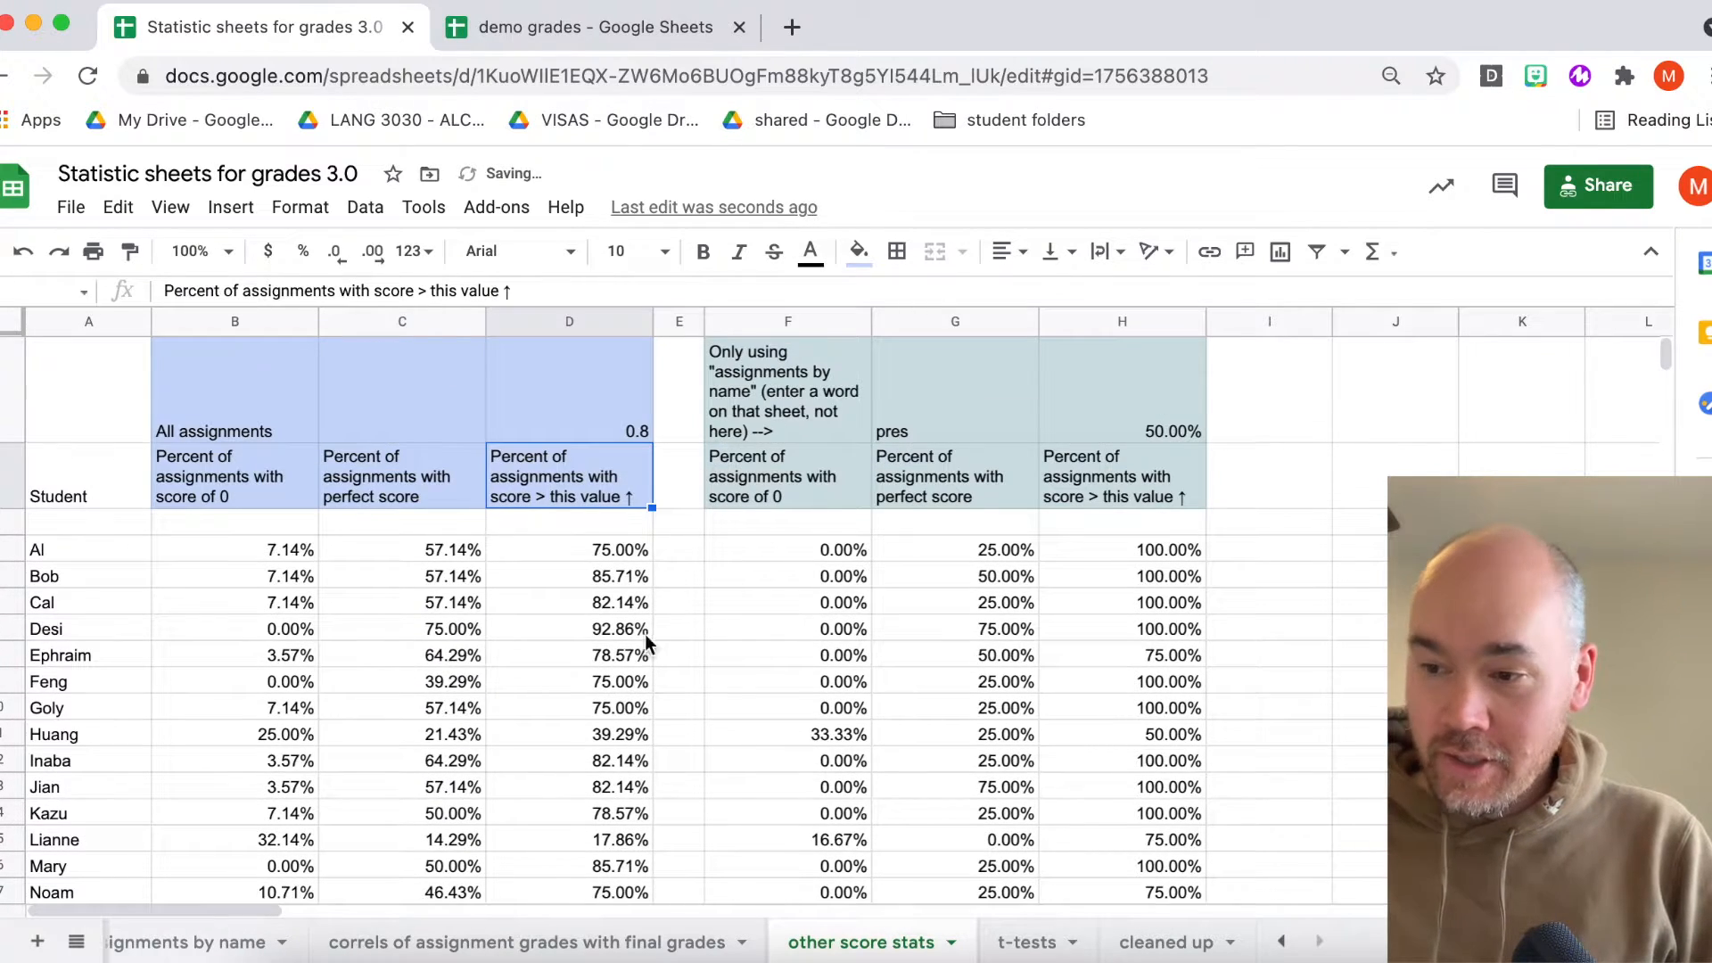
left_click(618, 425)
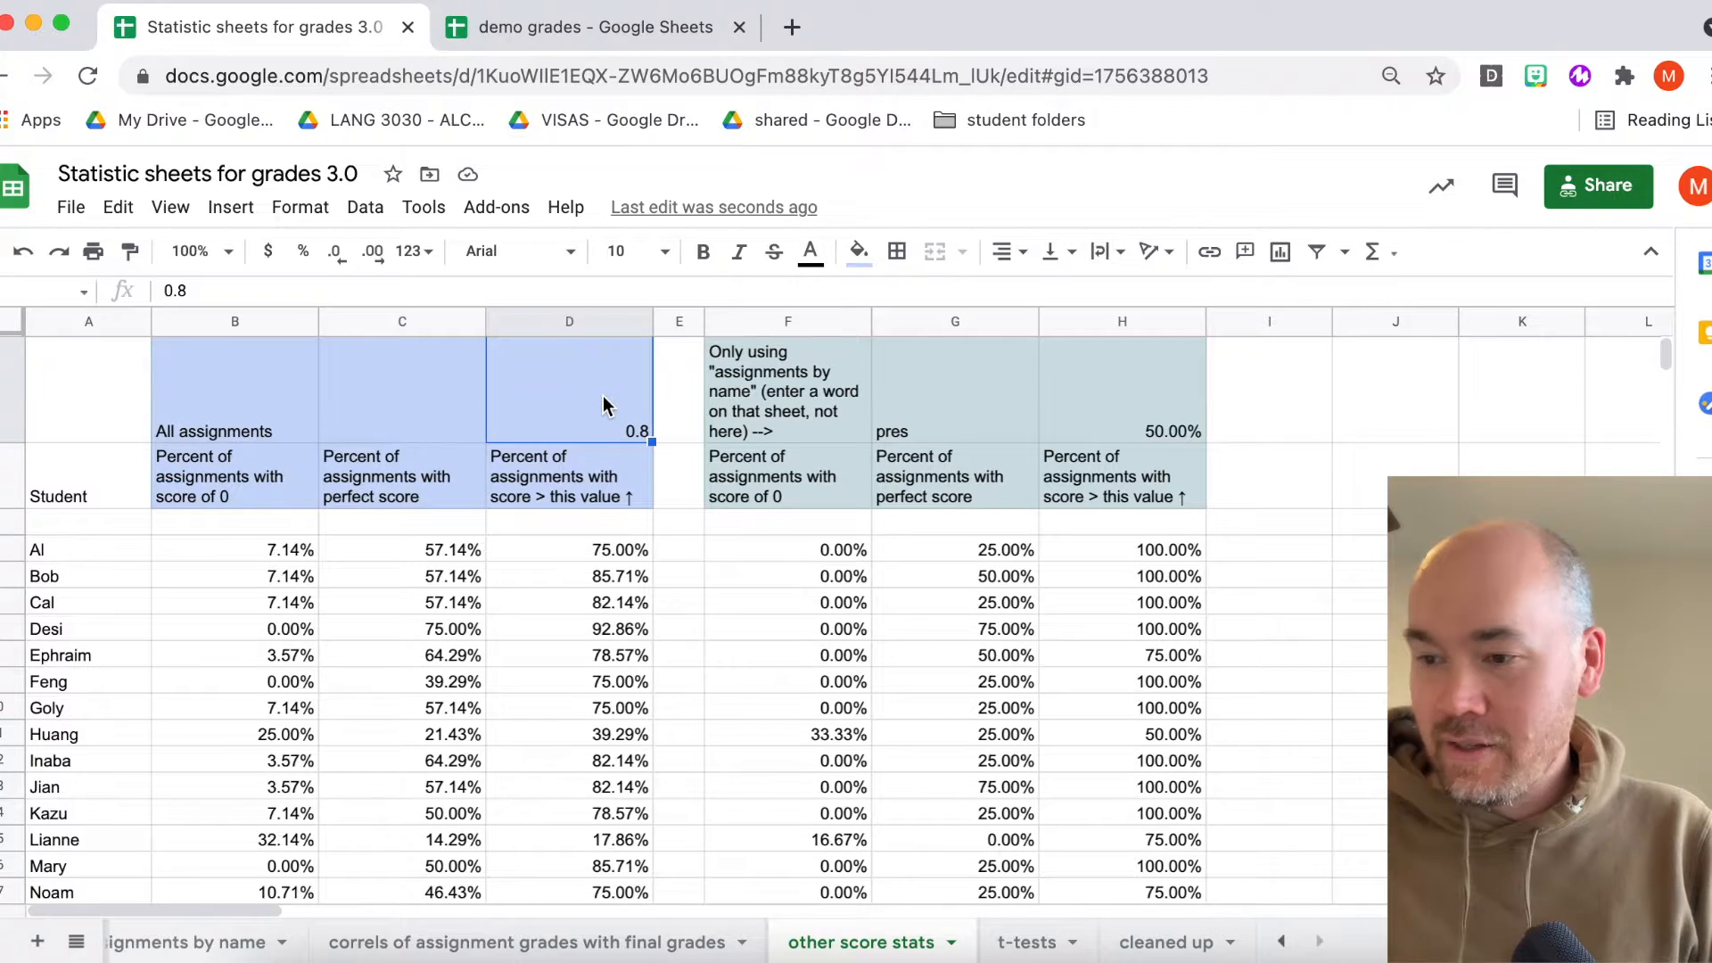
left_click(575, 725)
left_click(367, 635)
left_click(573, 622)
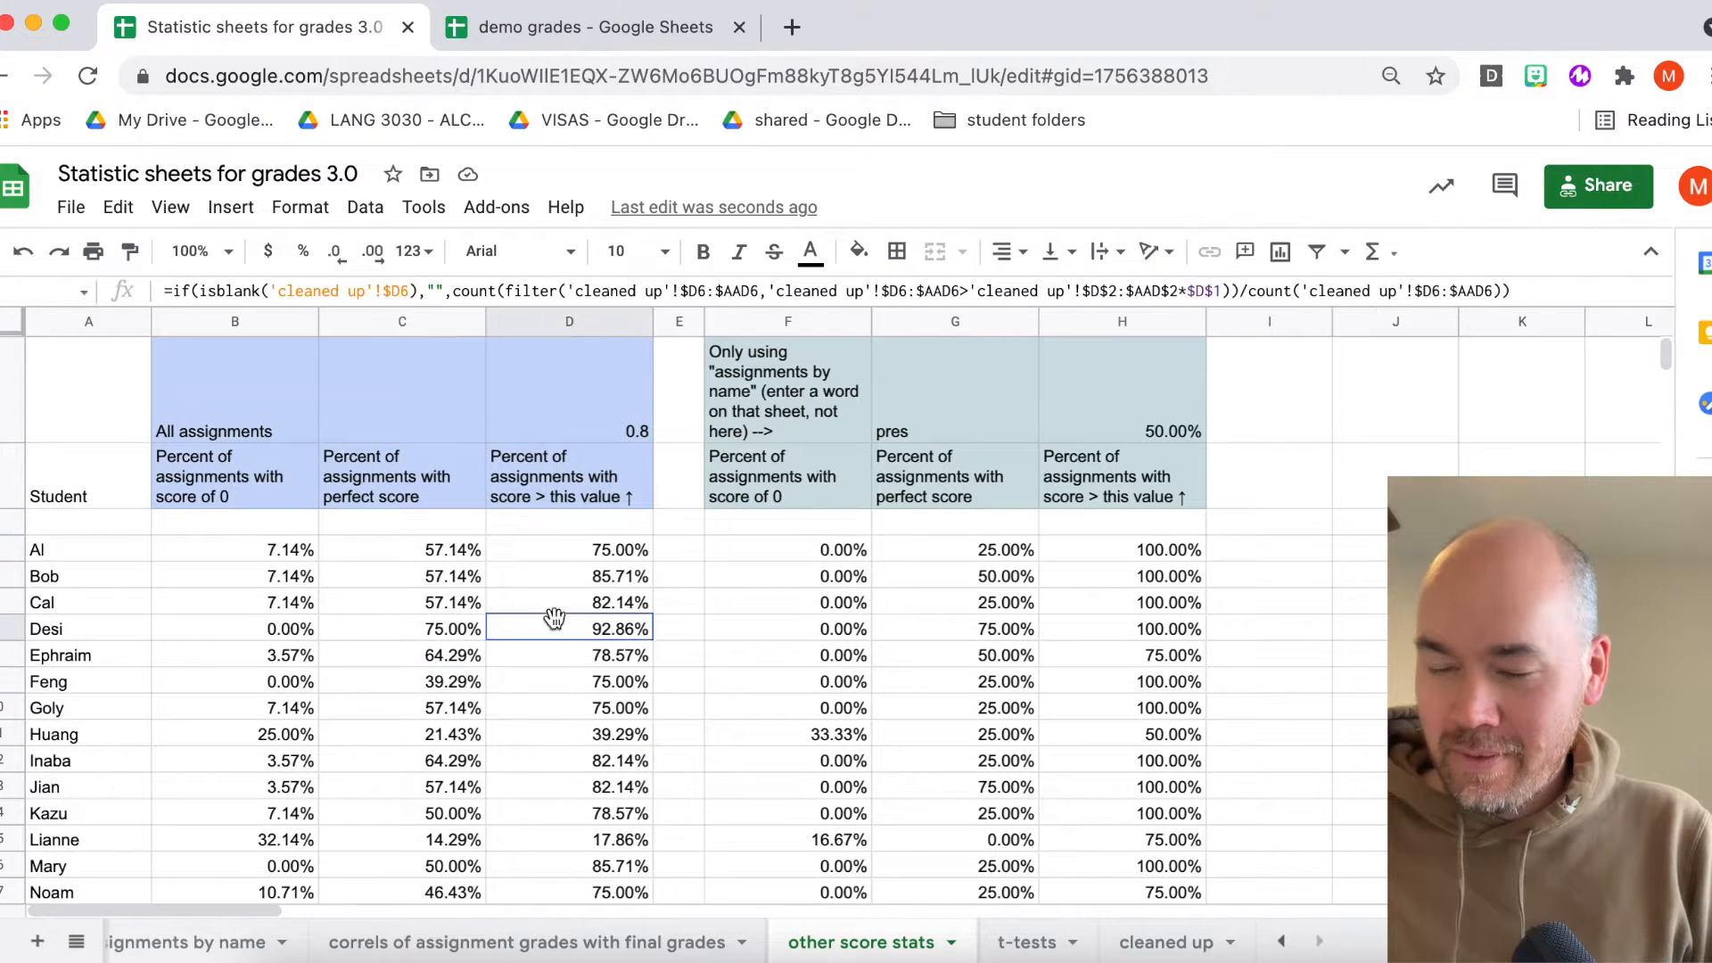
left_click(364, 624)
left_click(255, 627)
left_click(570, 740)
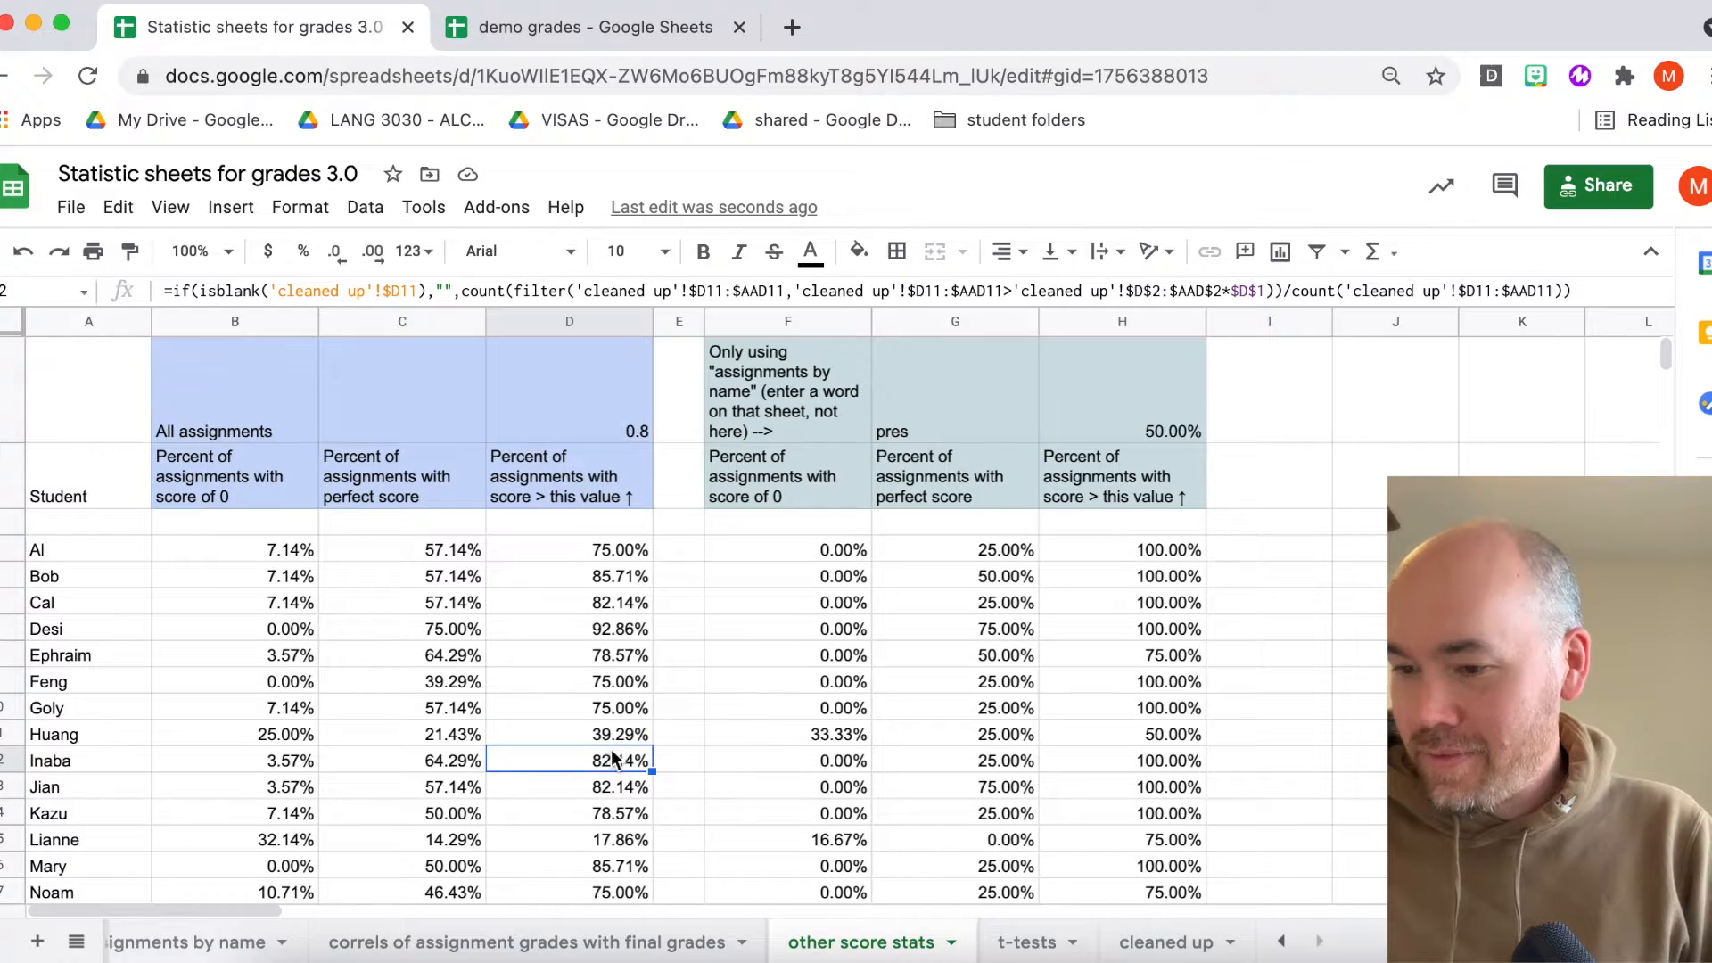
left_click(767, 682)
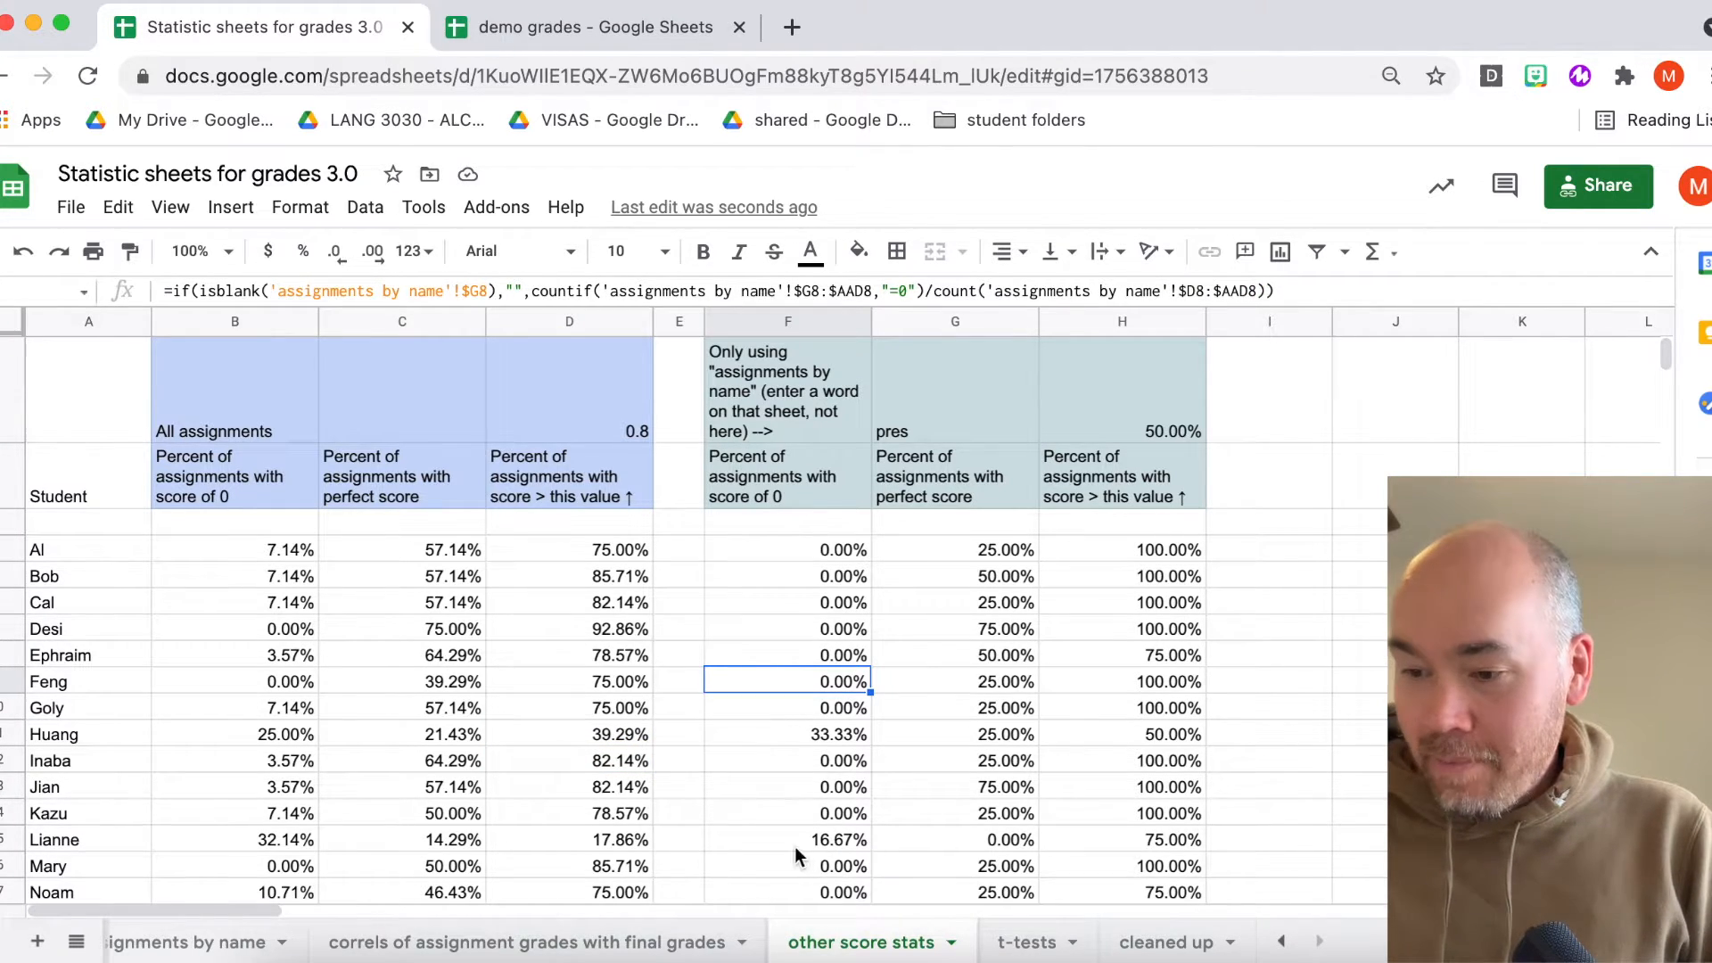
left_click(826, 400)
left_click(1018, 484)
left_click(1099, 485)
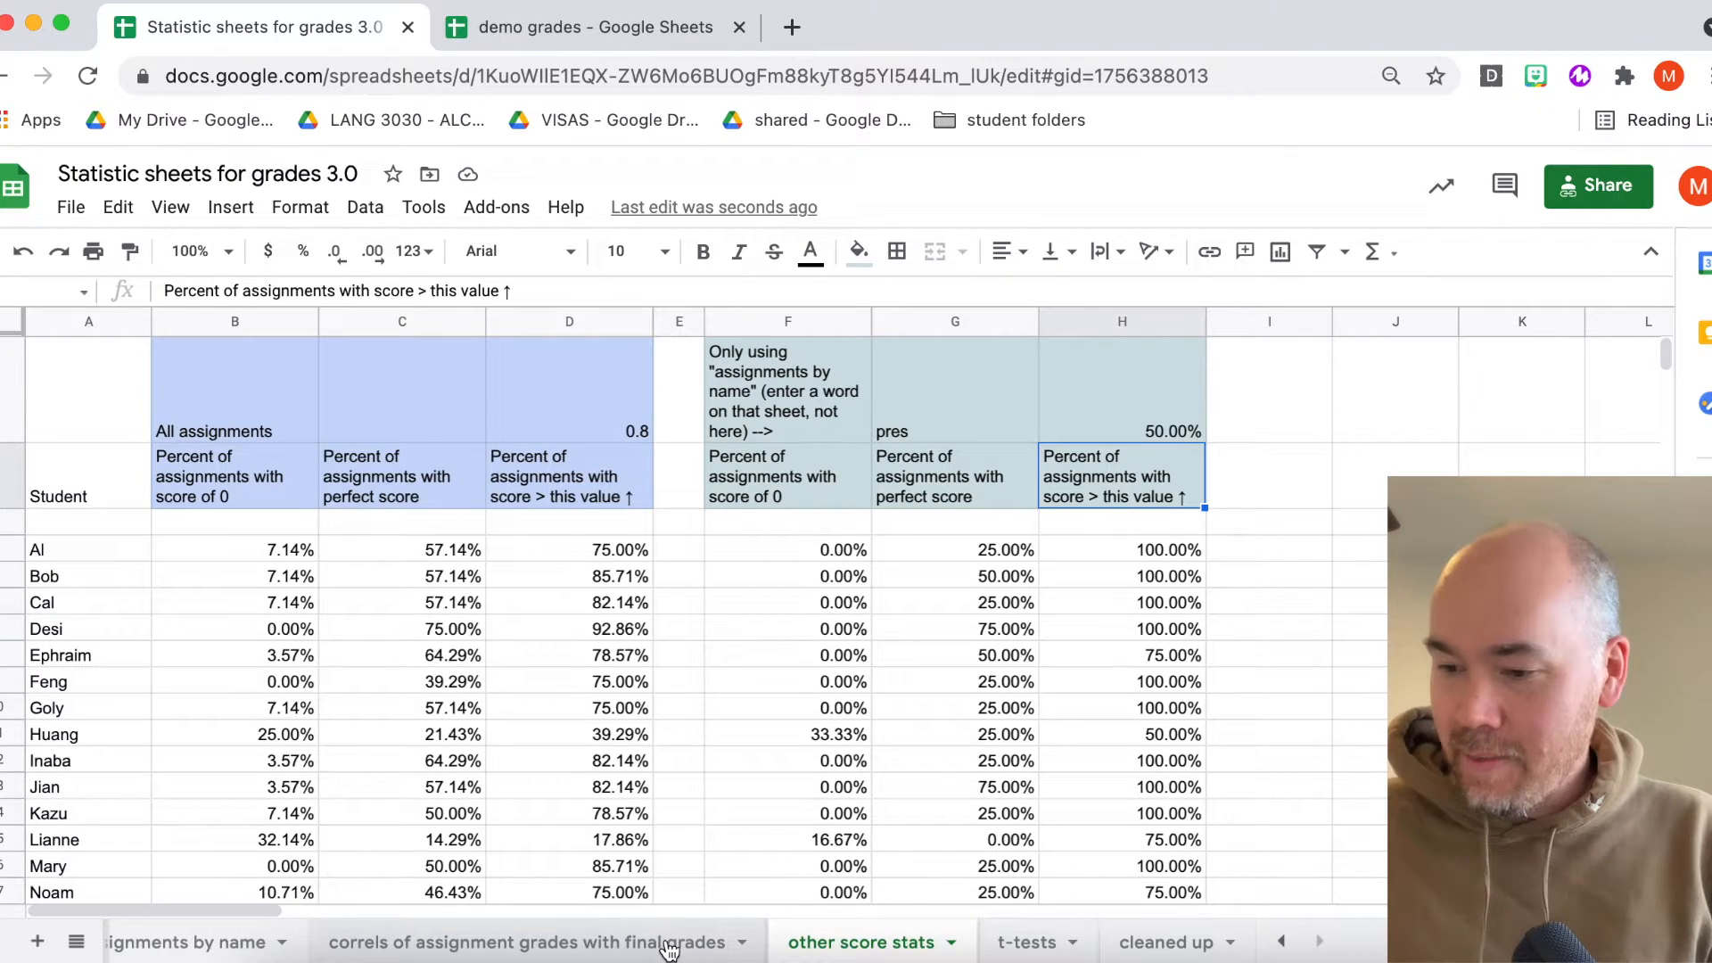
- Compare the search term on the assignments by name sheet with the search-based columns of the other score stats sheet
scroll(670, 950, "left", 3)
left_click(540, 944)
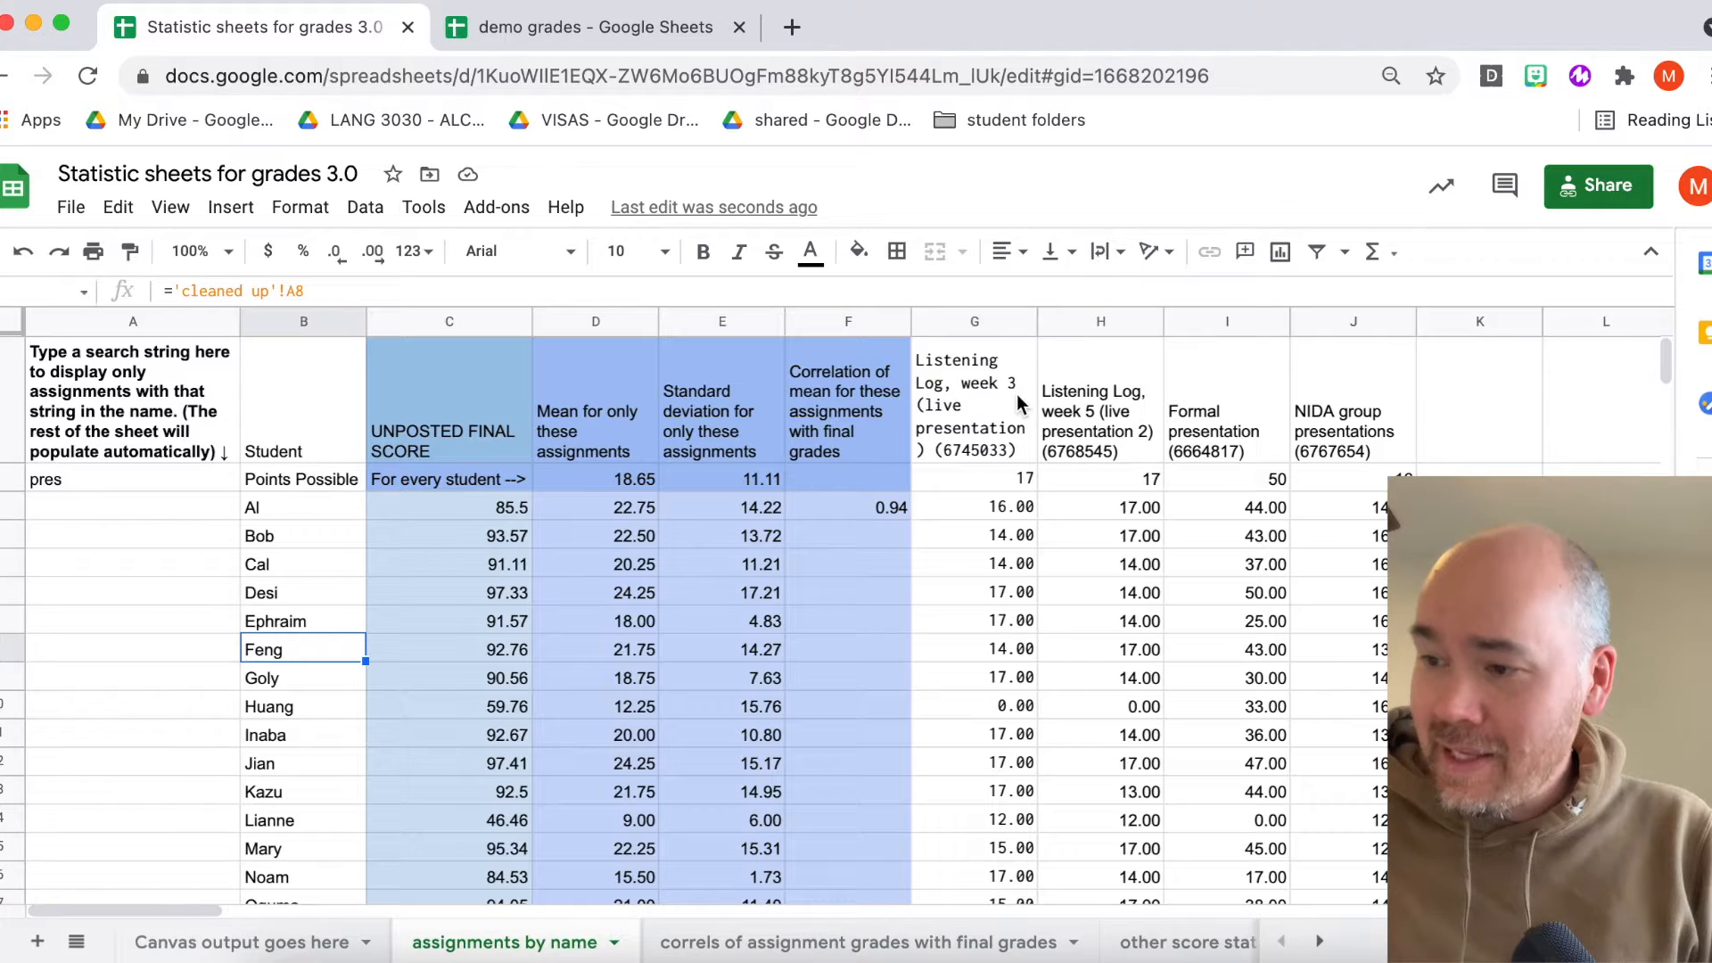
left_click(89, 480)
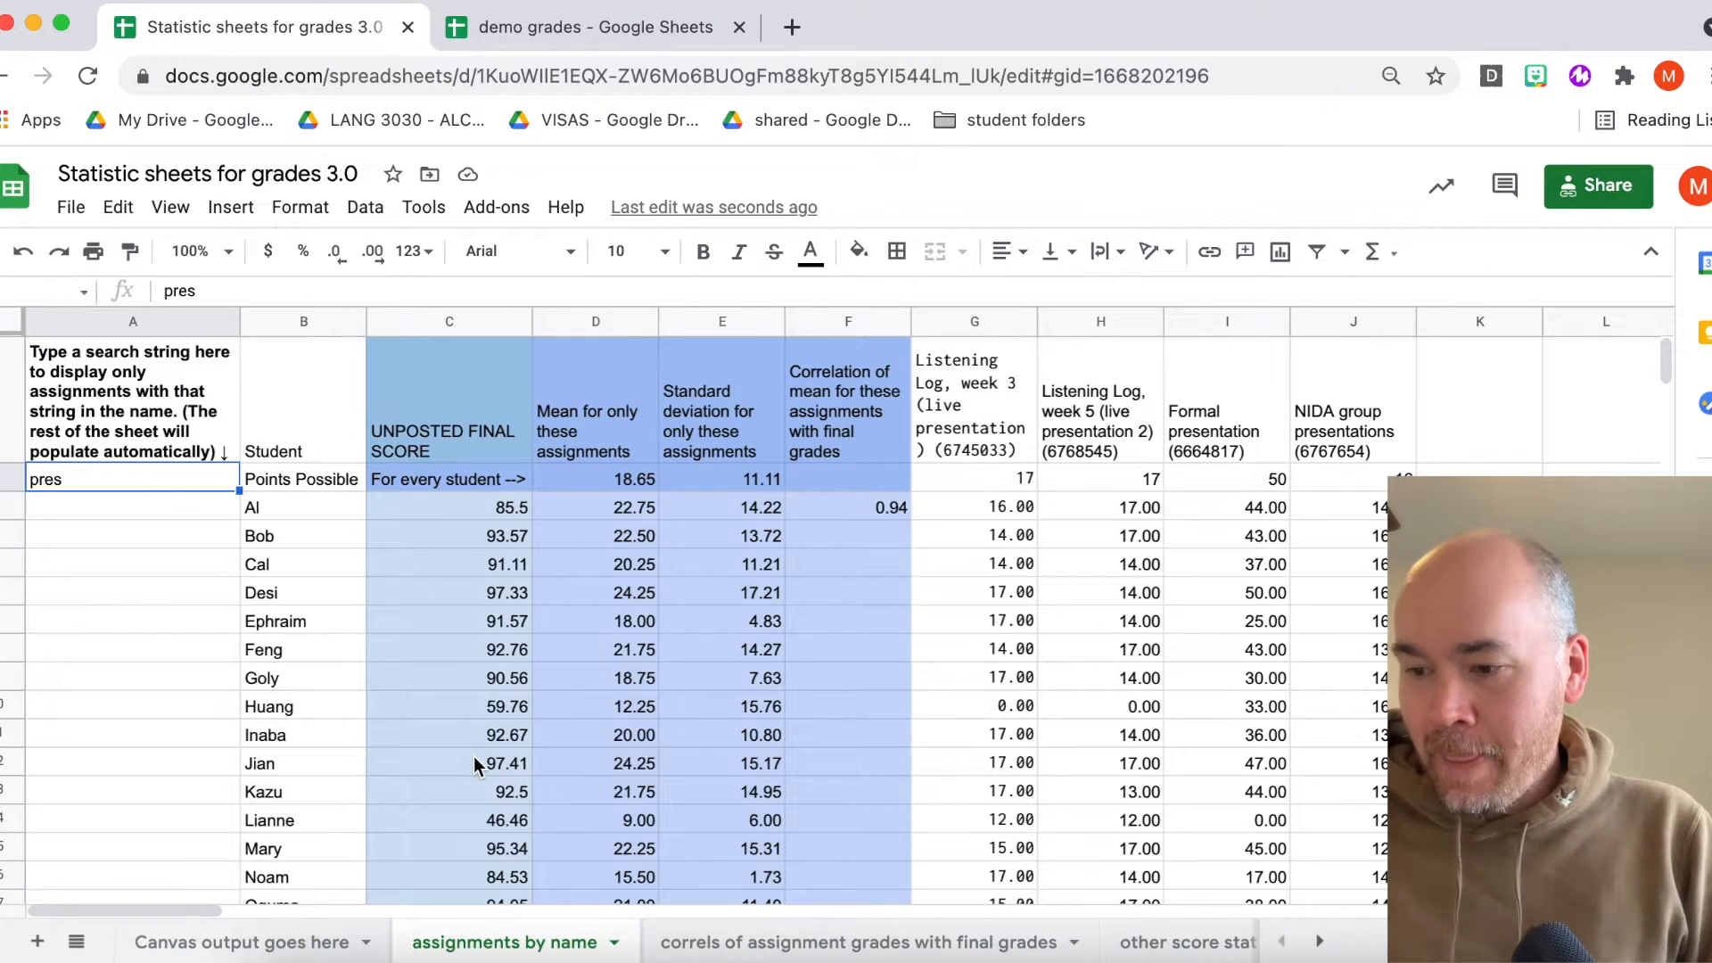
left_click(1182, 943)
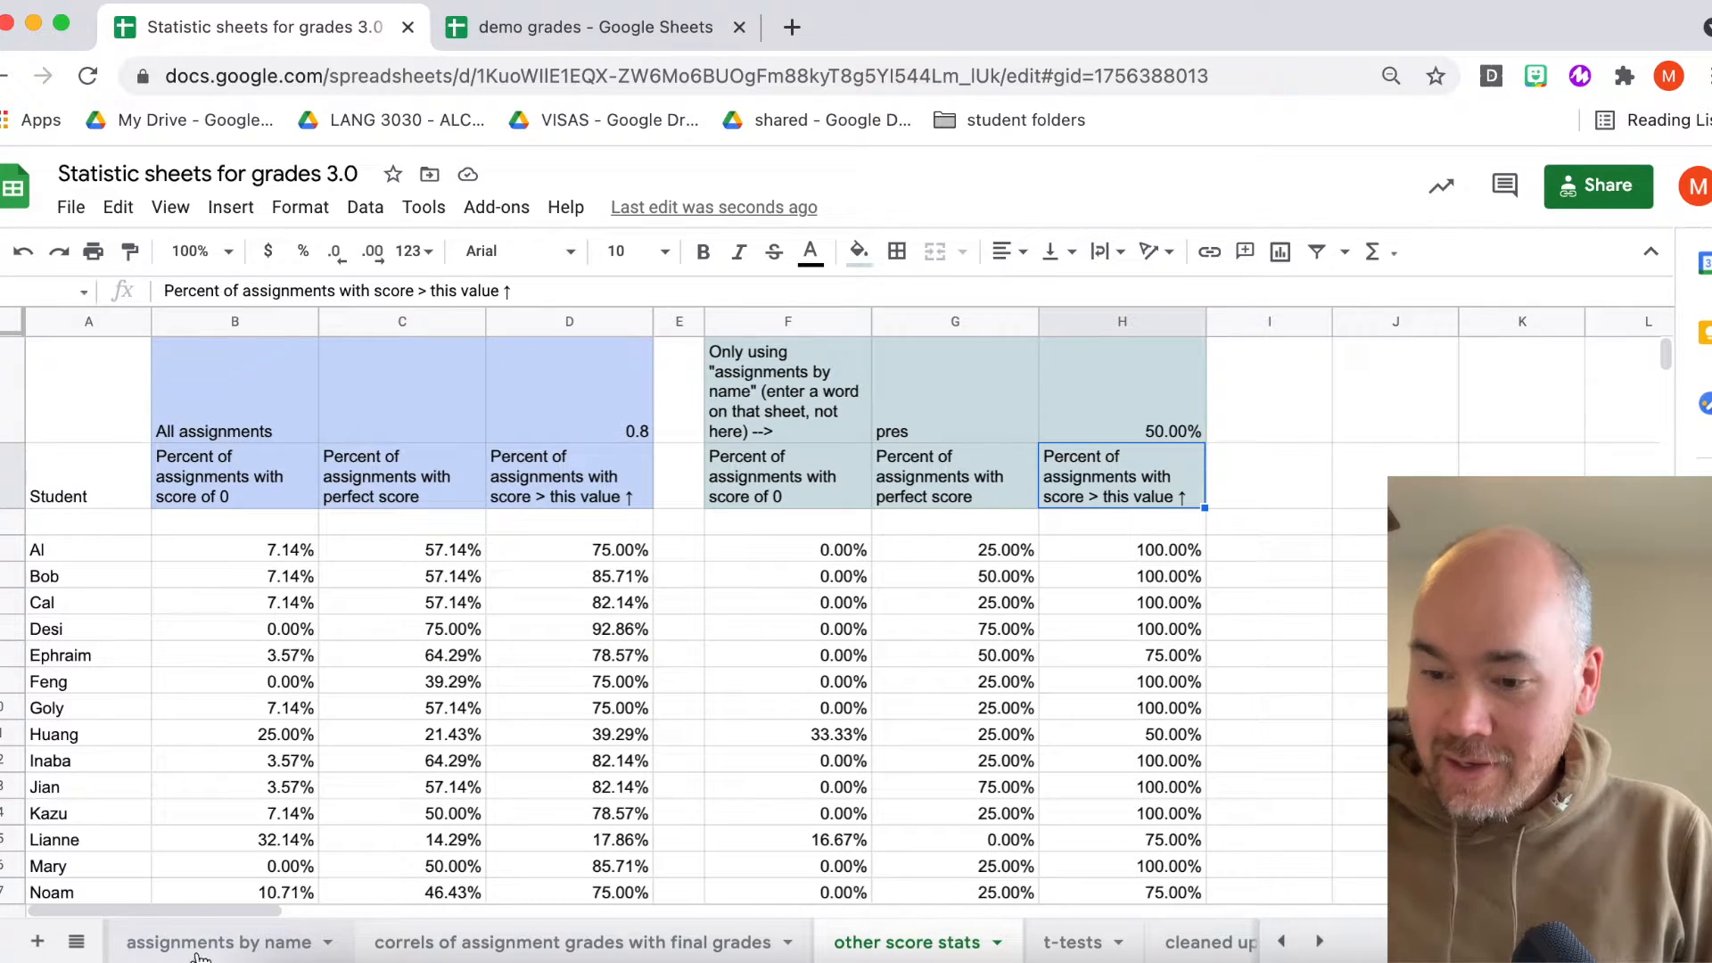
left_click(202, 947)
left_click(1073, 943)
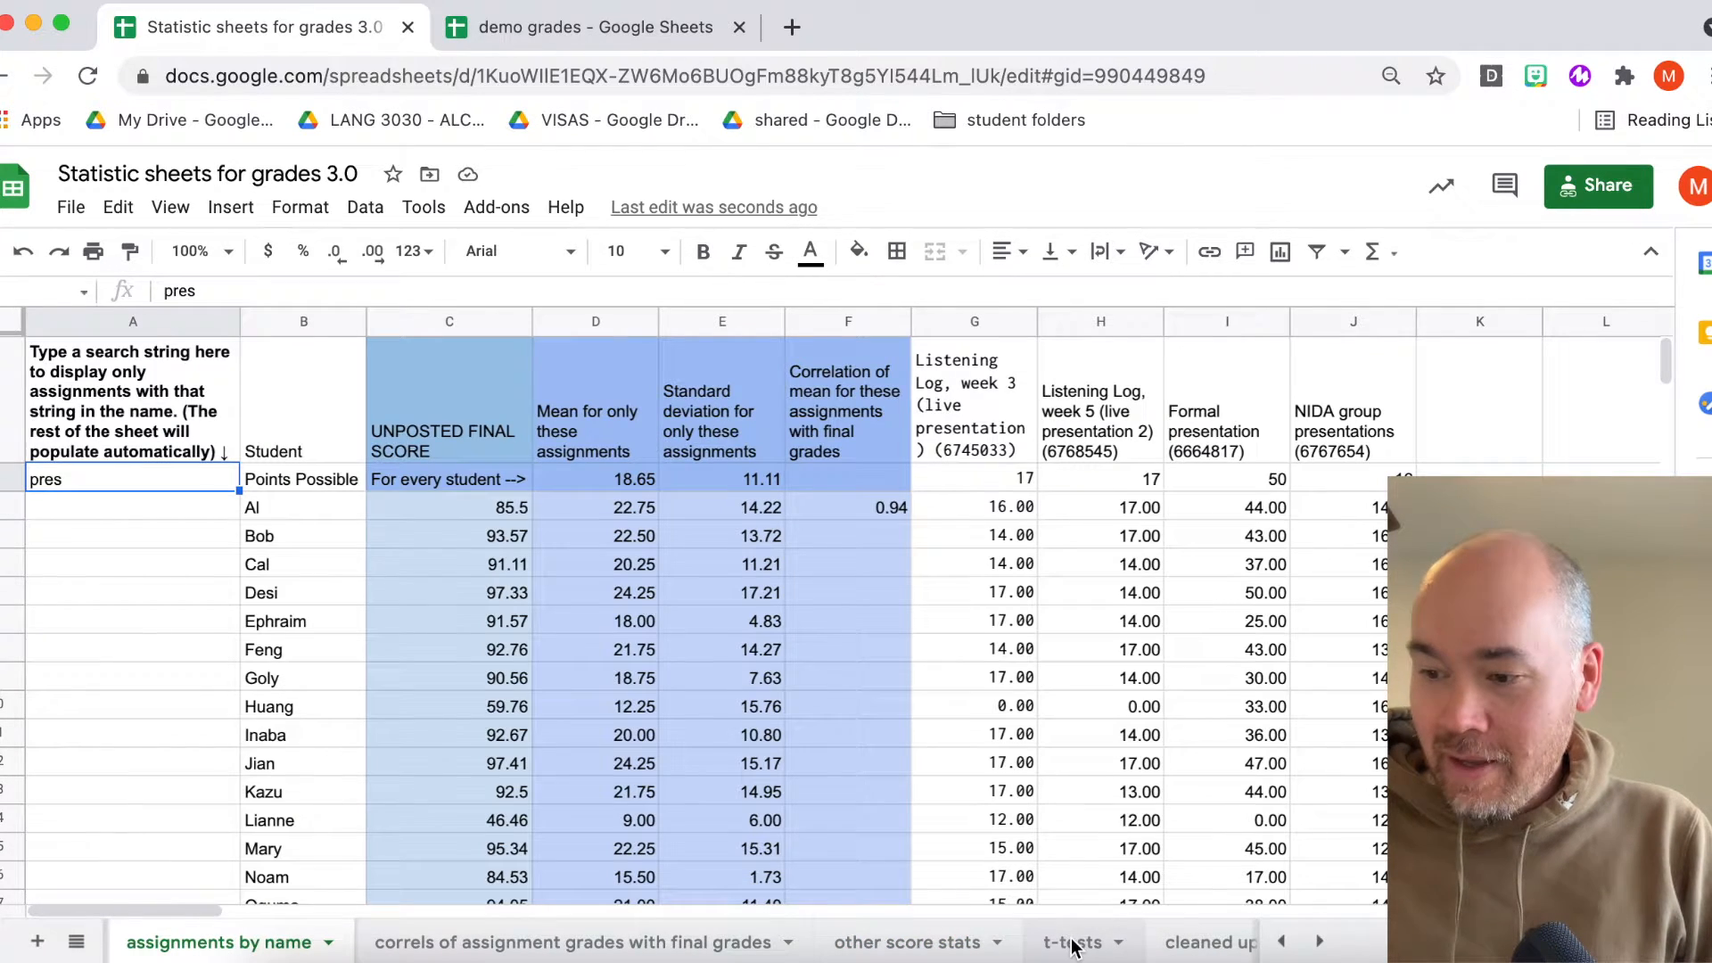
key("alt+Up")
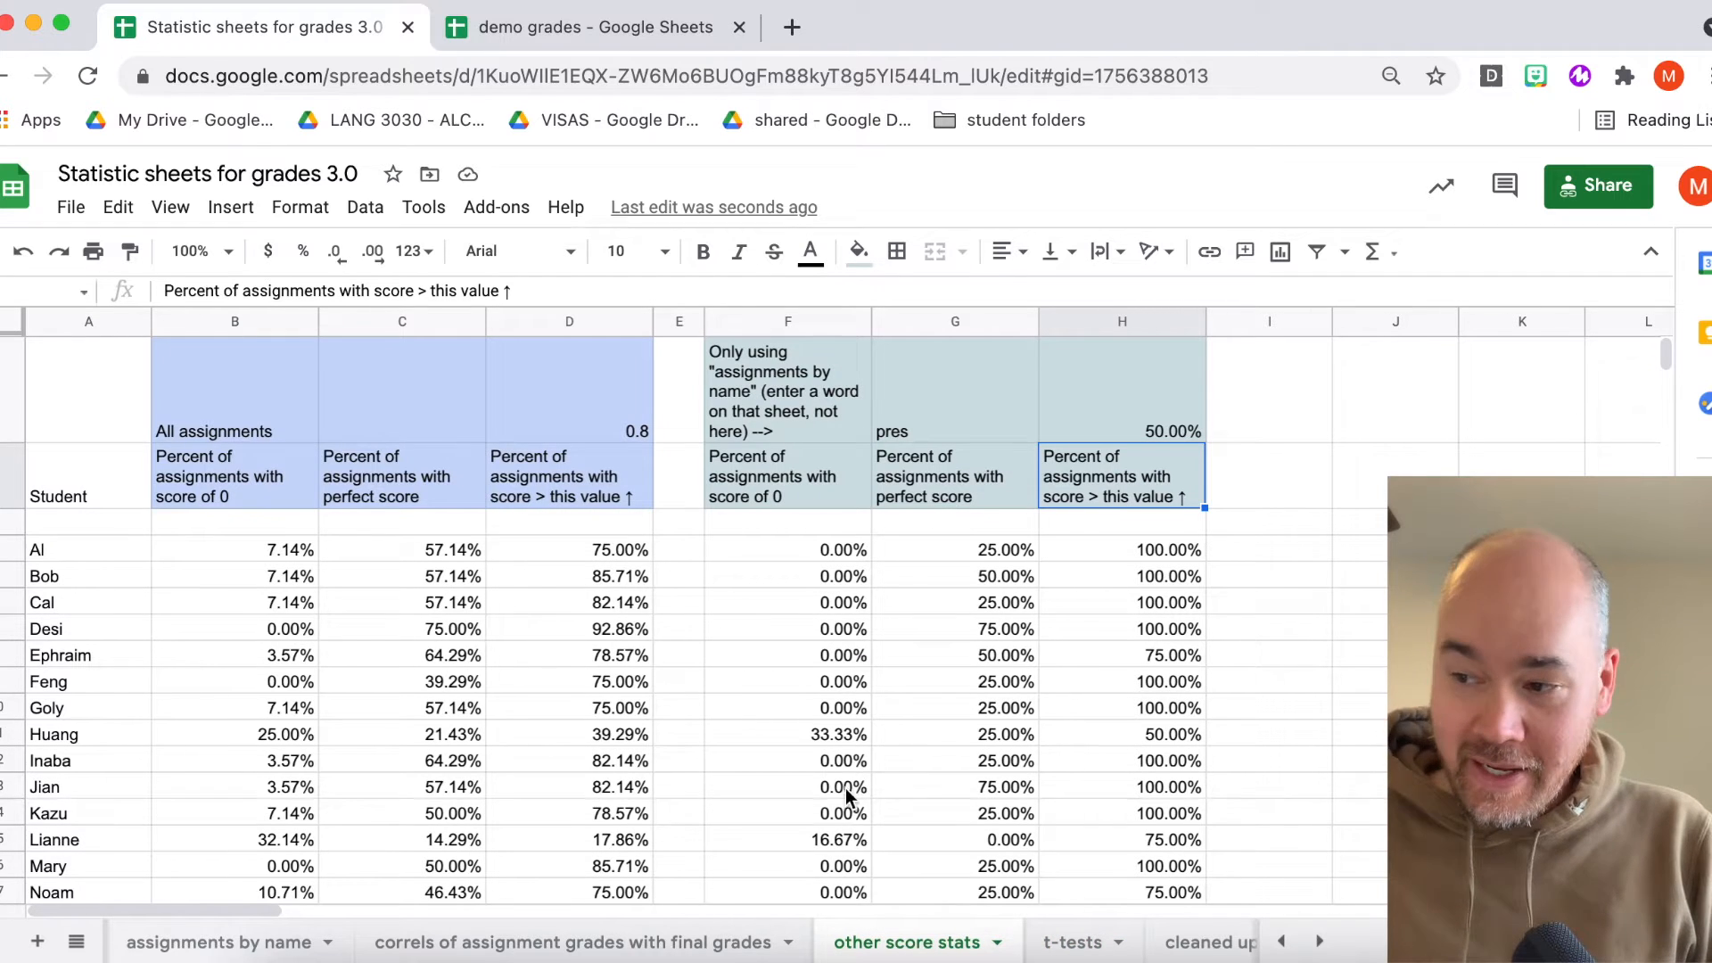
- Replace the assignment search term on the assignments by name sheet with iscu
left_click(224, 942)
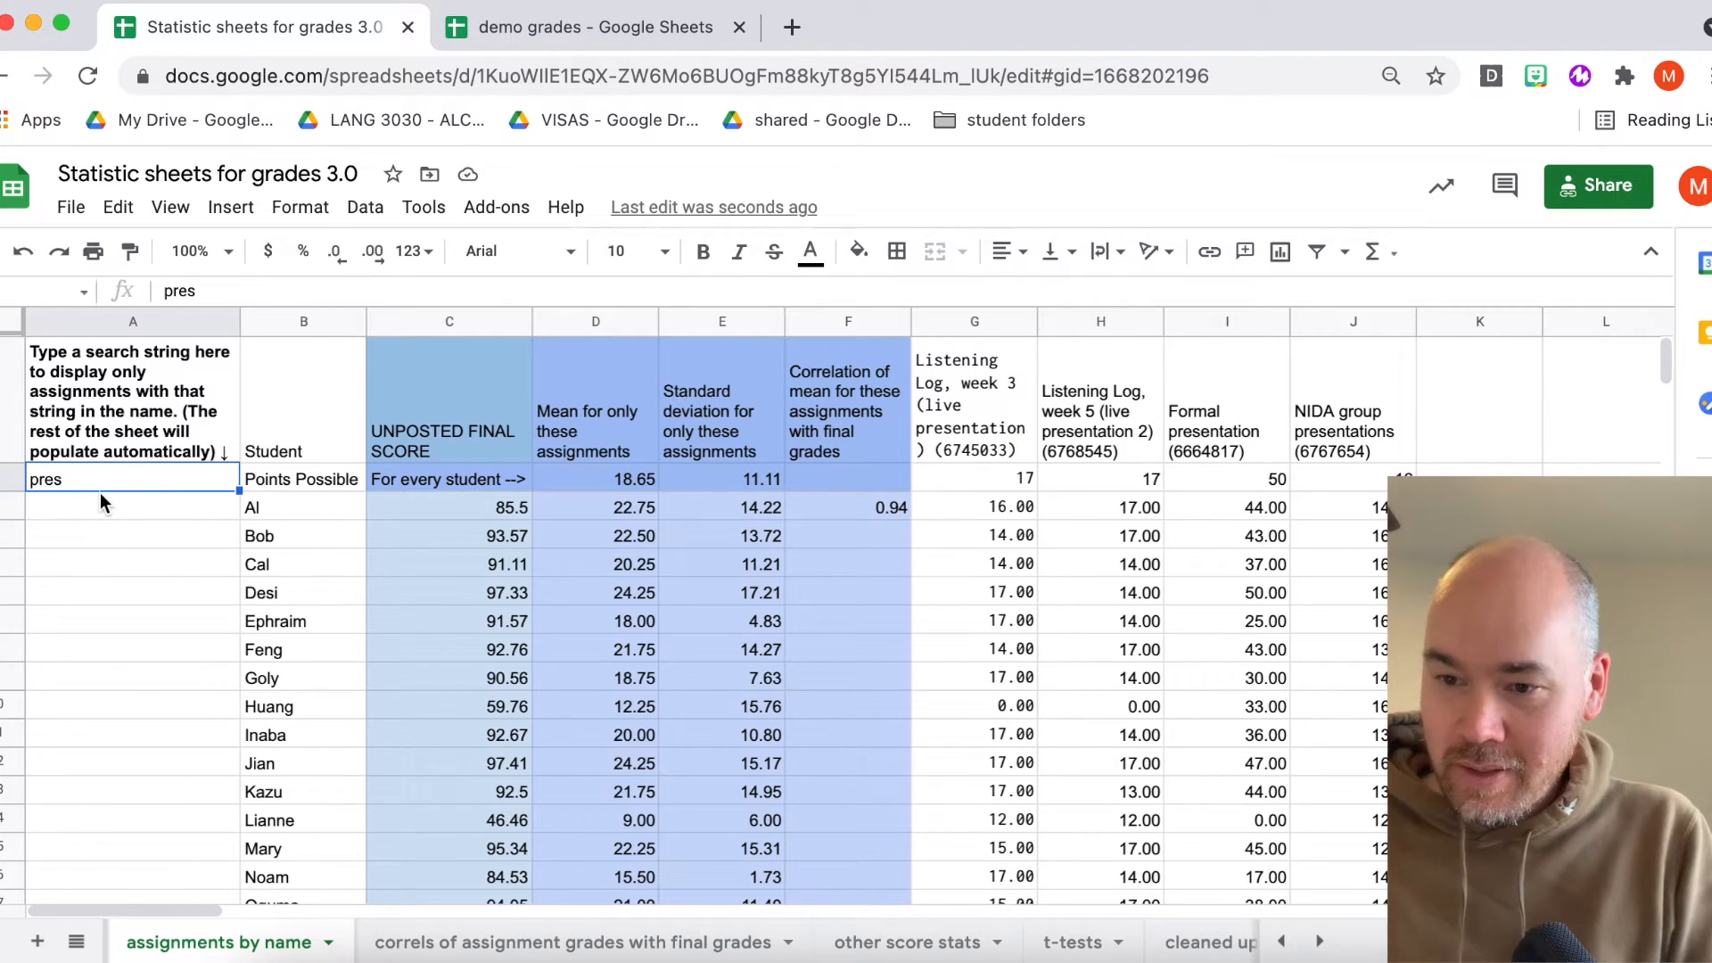
type("iscu")
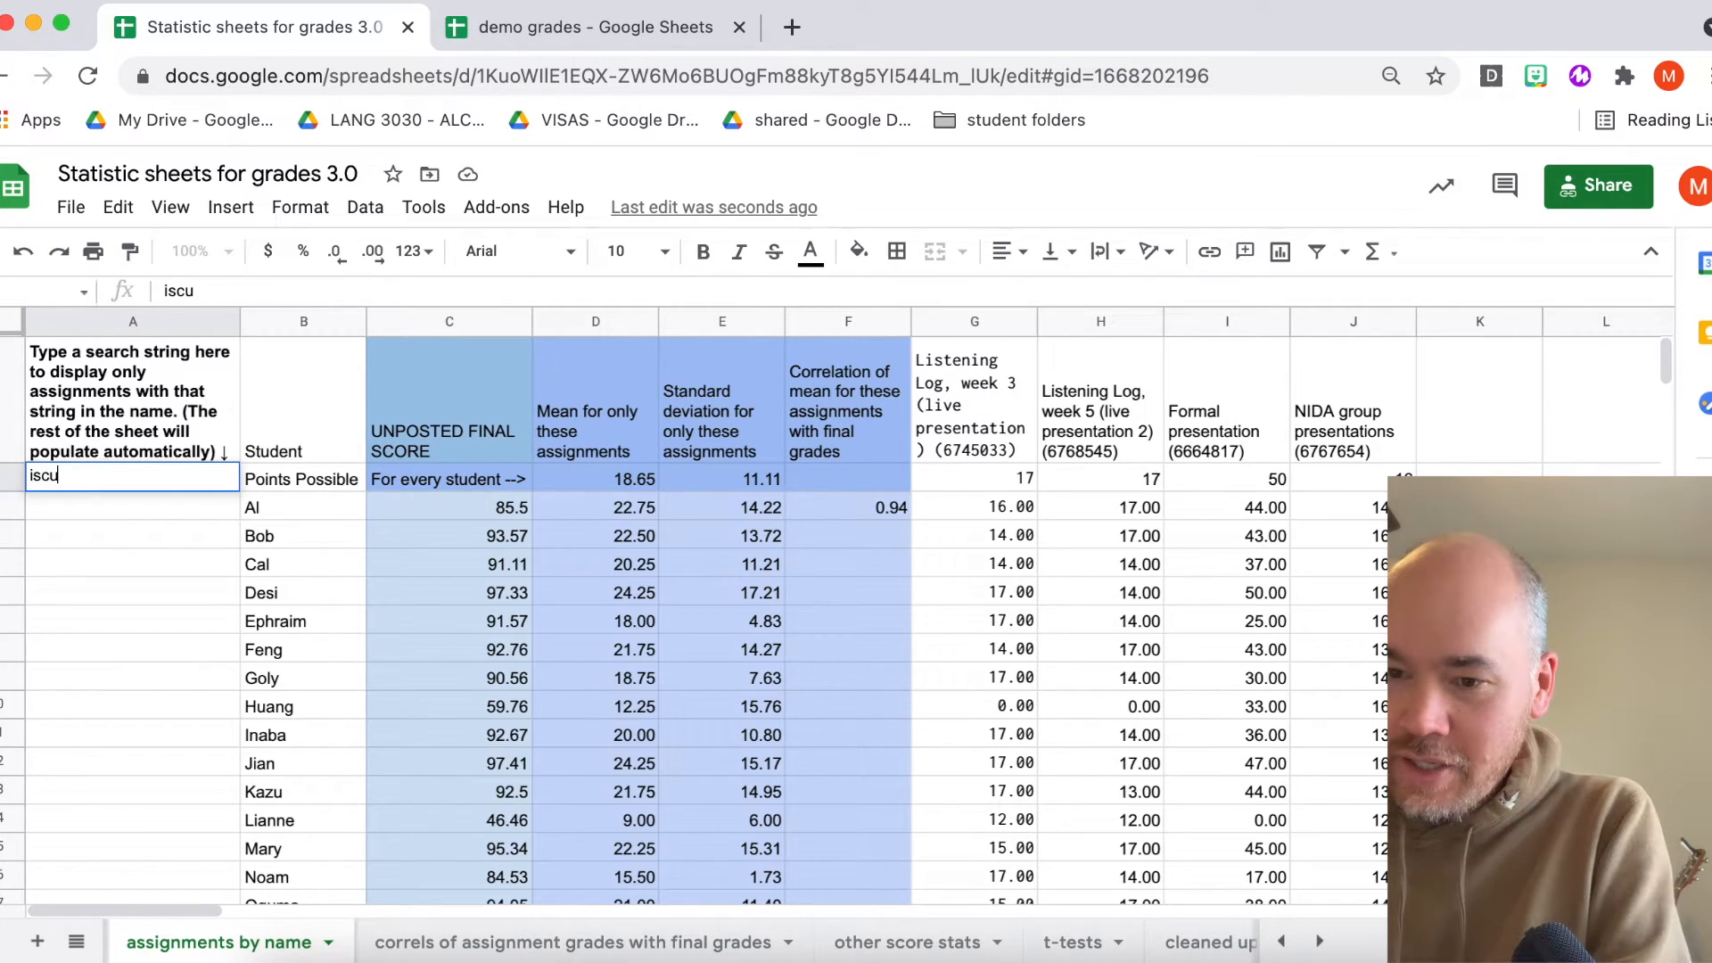
key("Return")
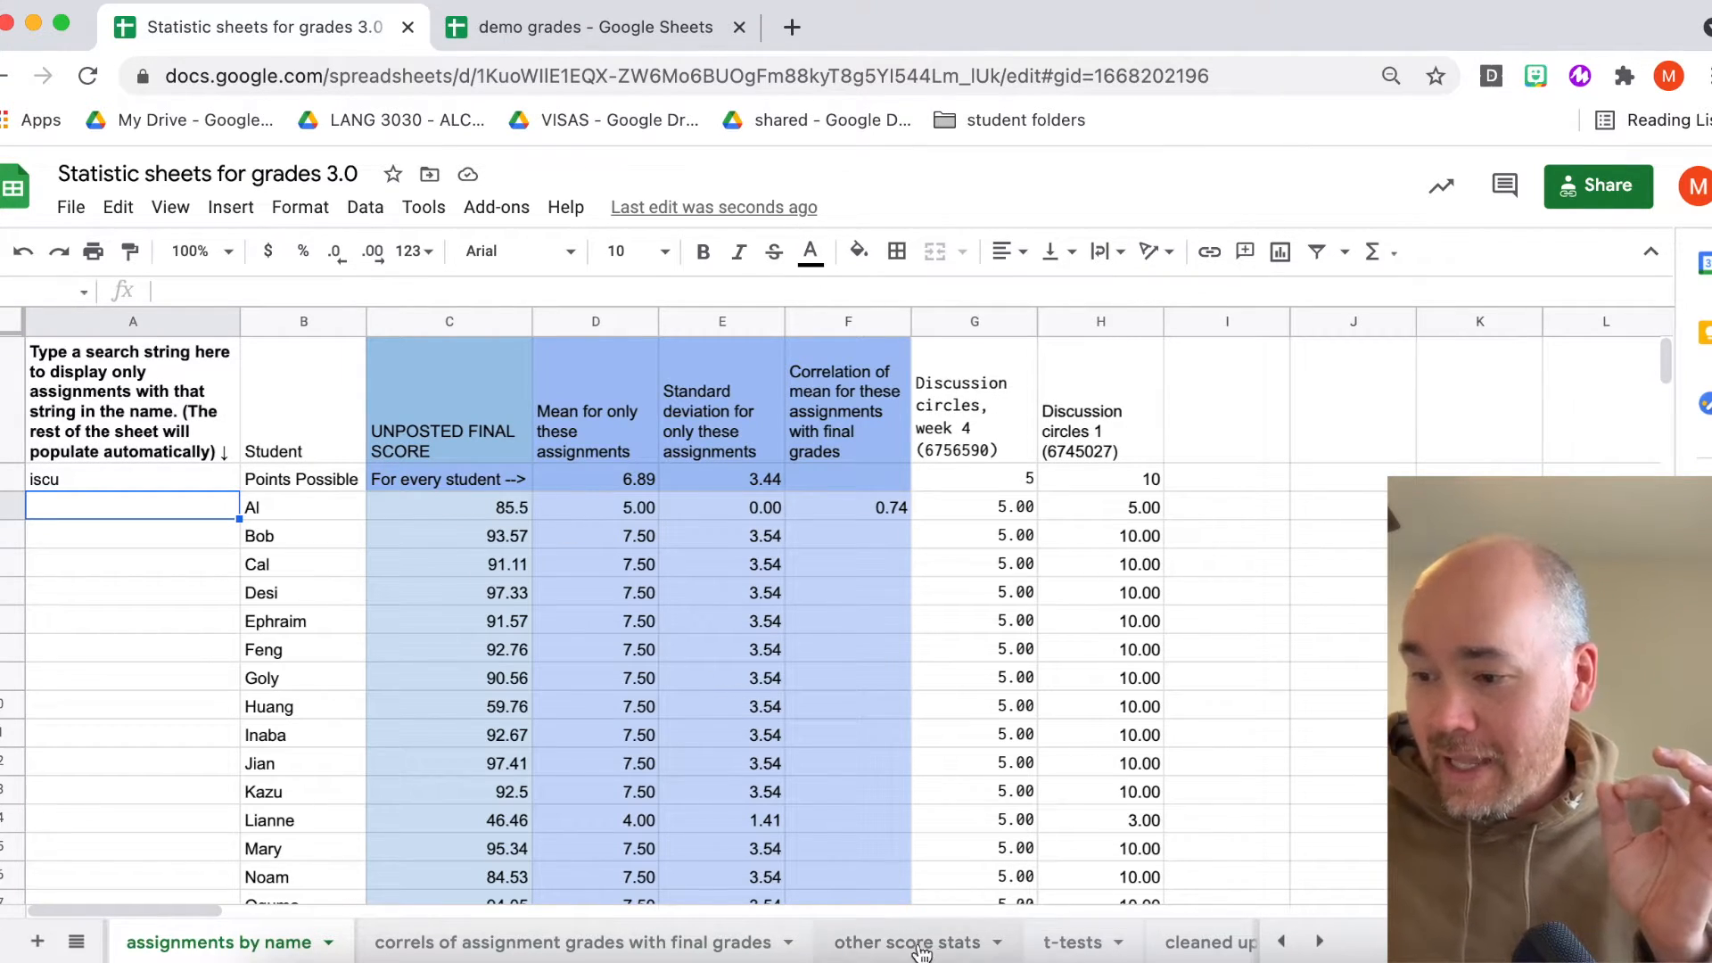
- Set the threshold for the search-based columns on the other score stats sheet to 0.7
left_click(950, 948)
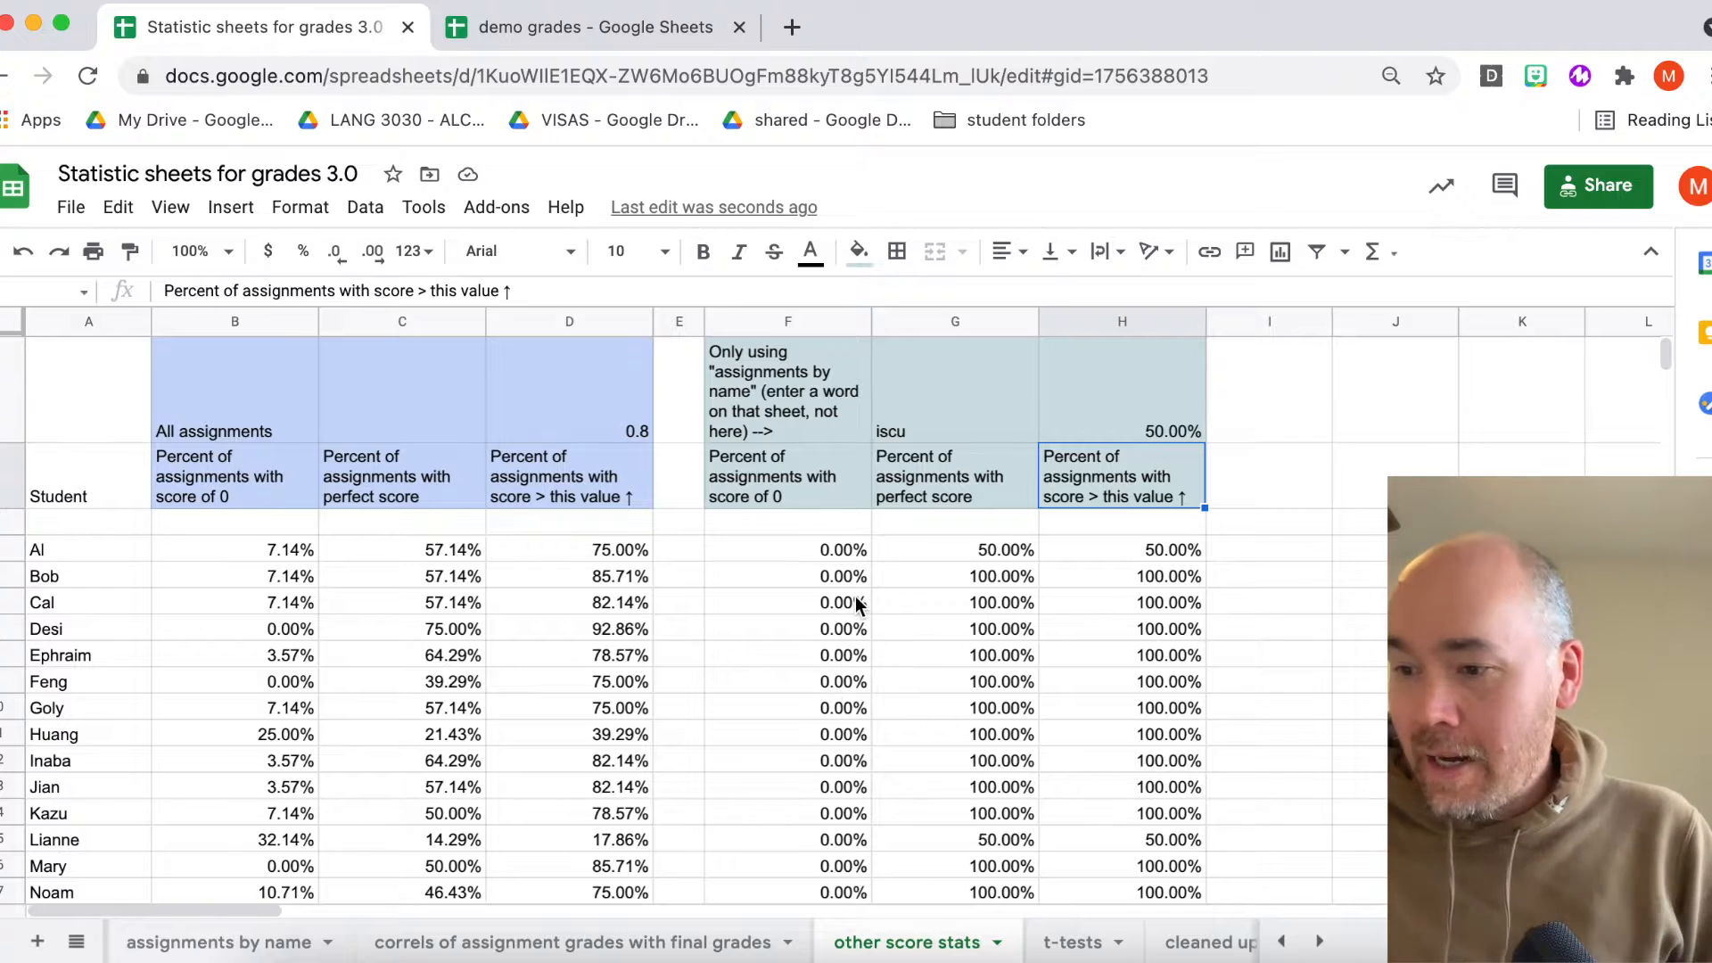
scroll(810, 629, "down", 3)
scroll(811, 630, "up", 3)
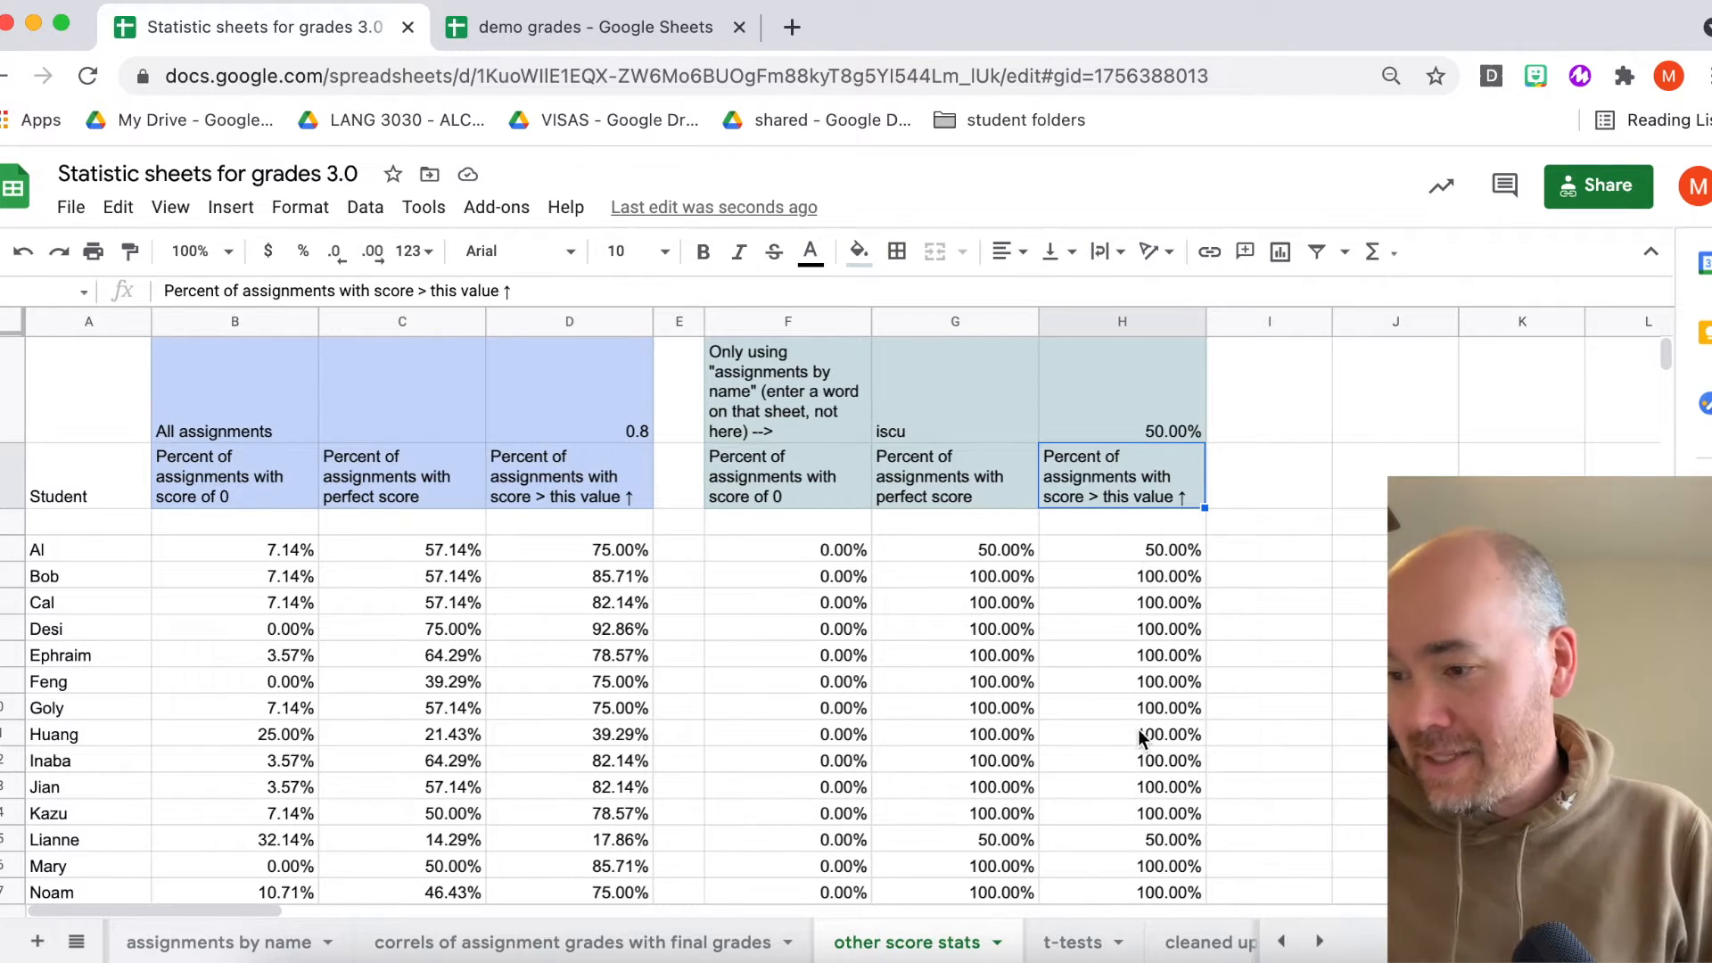
left_click(1142, 401)
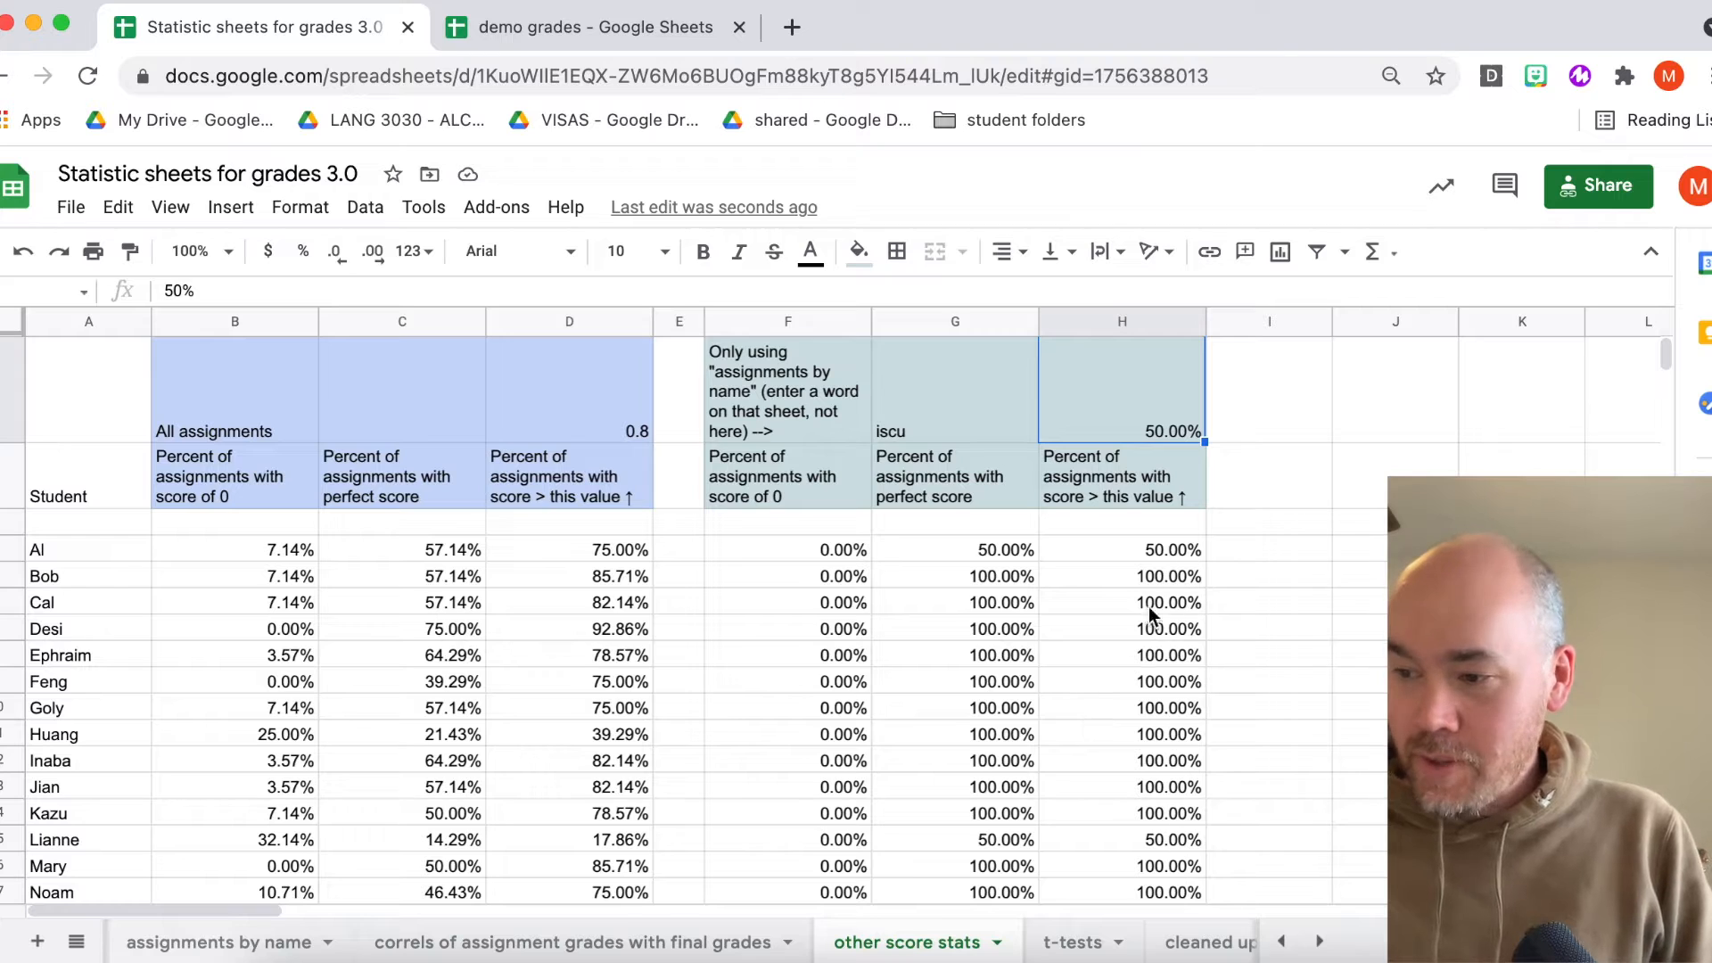
type("0.7")
key("Return")
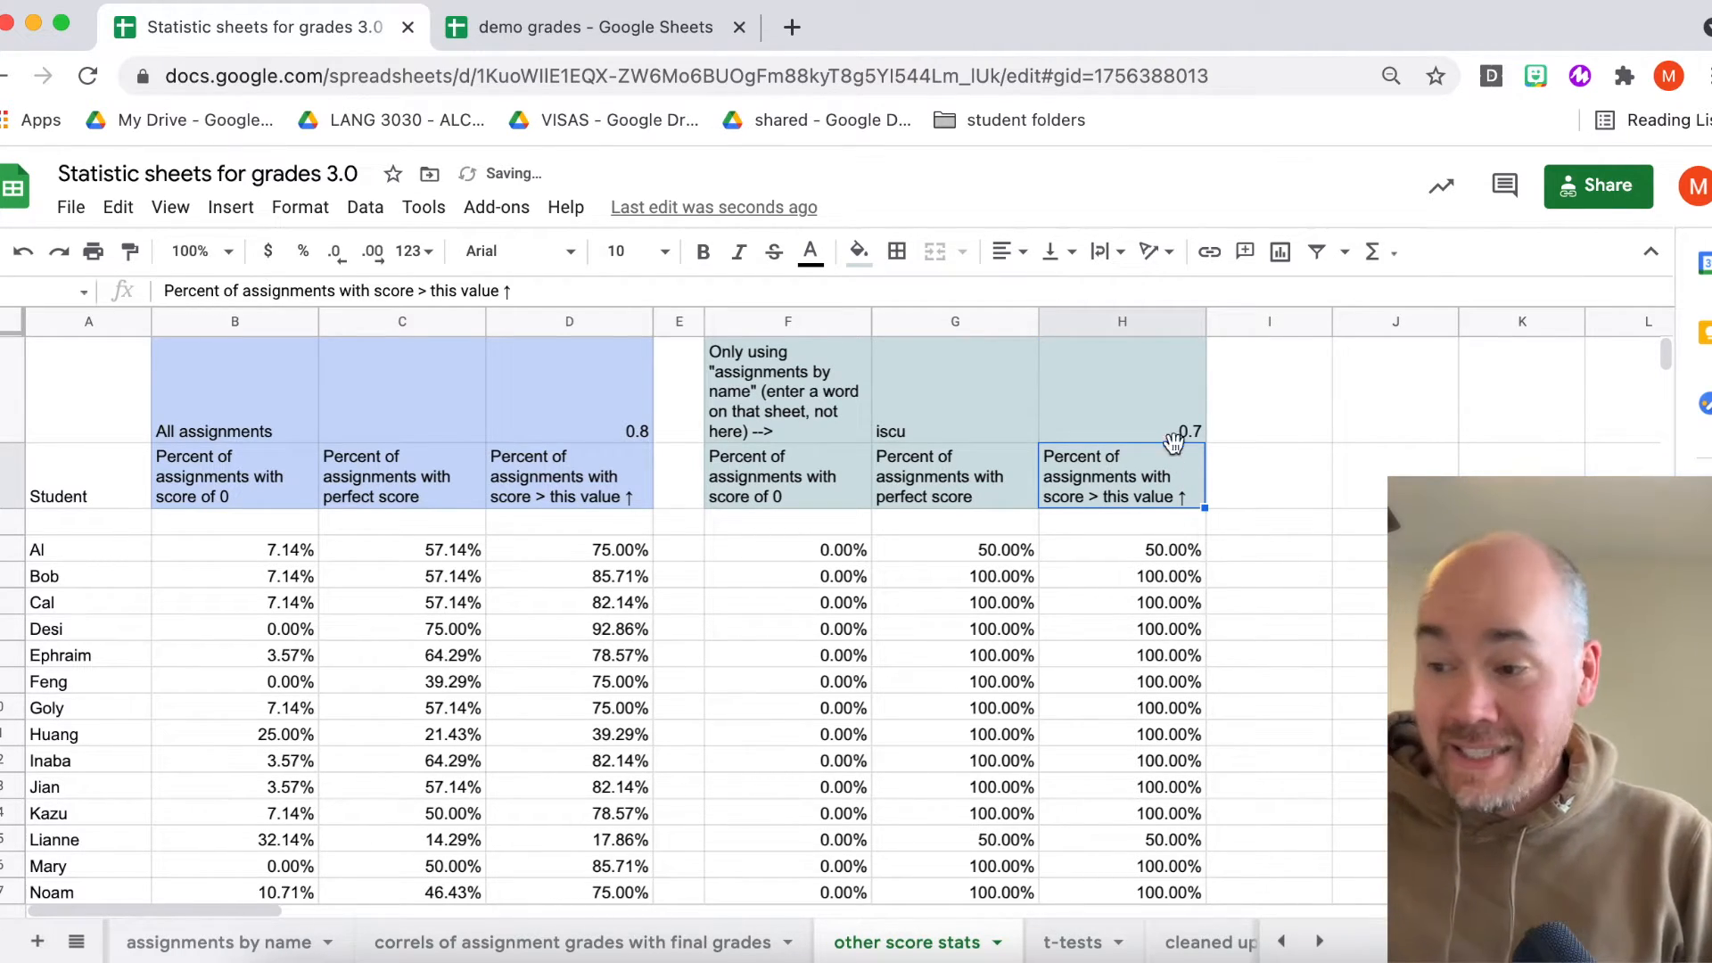
- Examine the student name, search term, threshold and above-threshold formula cells in the search-based columns
left_click(38, 553)
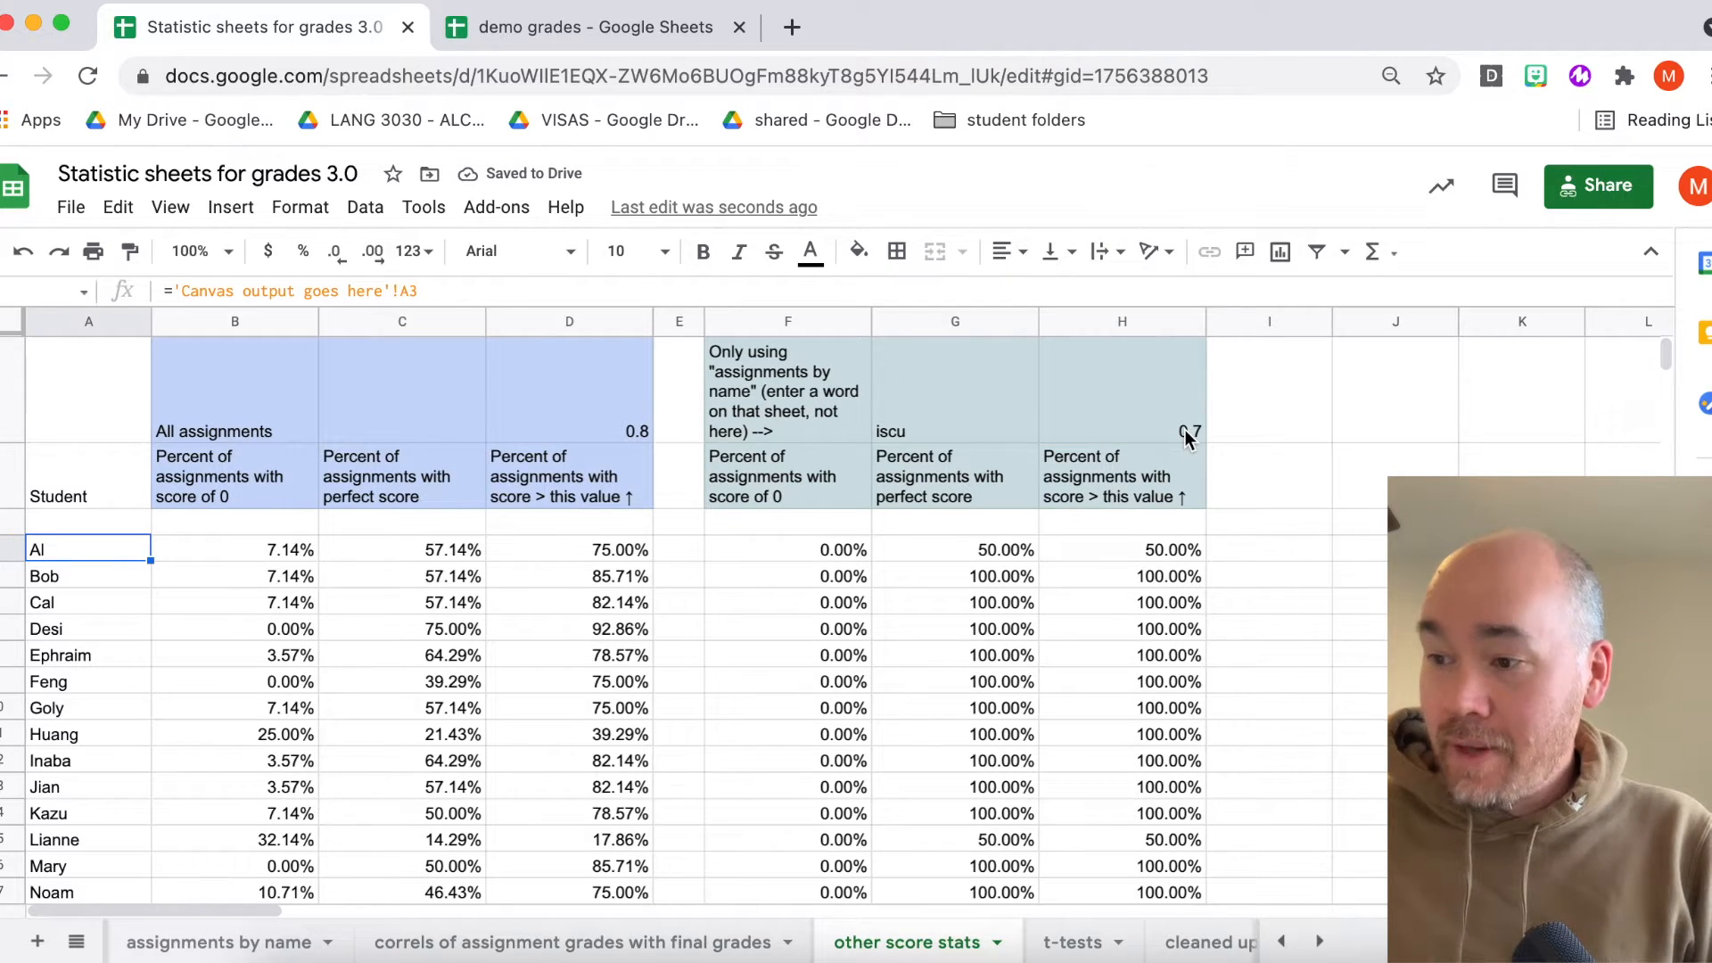
left_click(1169, 547)
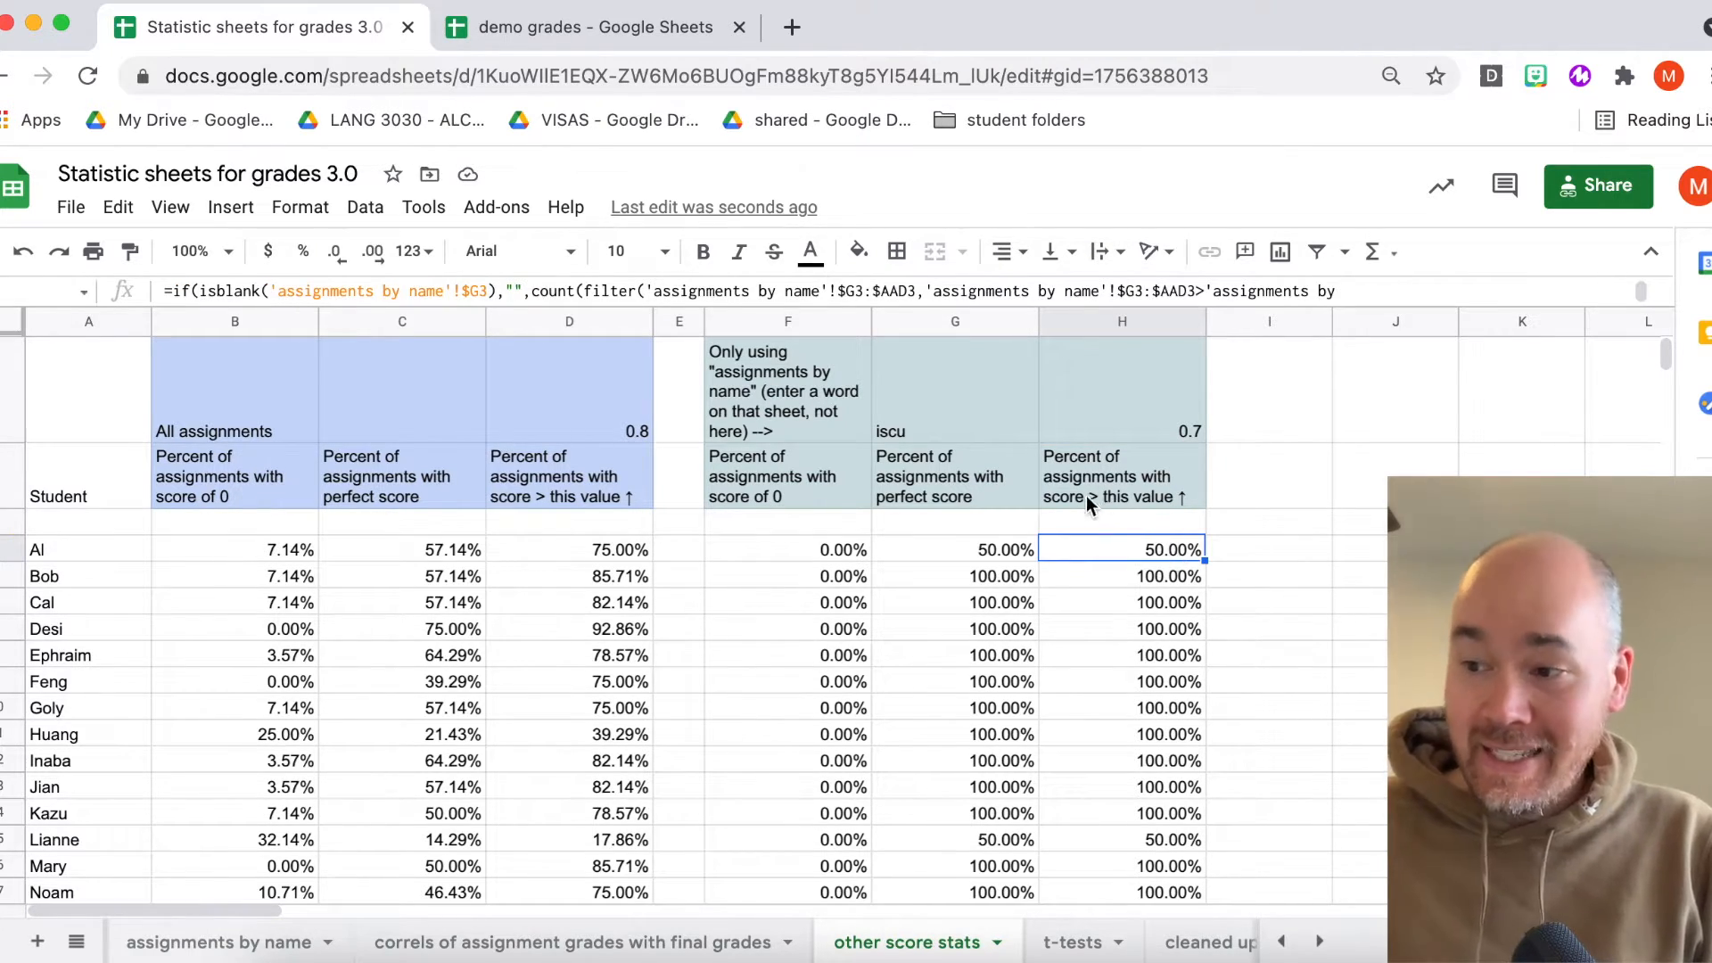
left_click(929, 424)
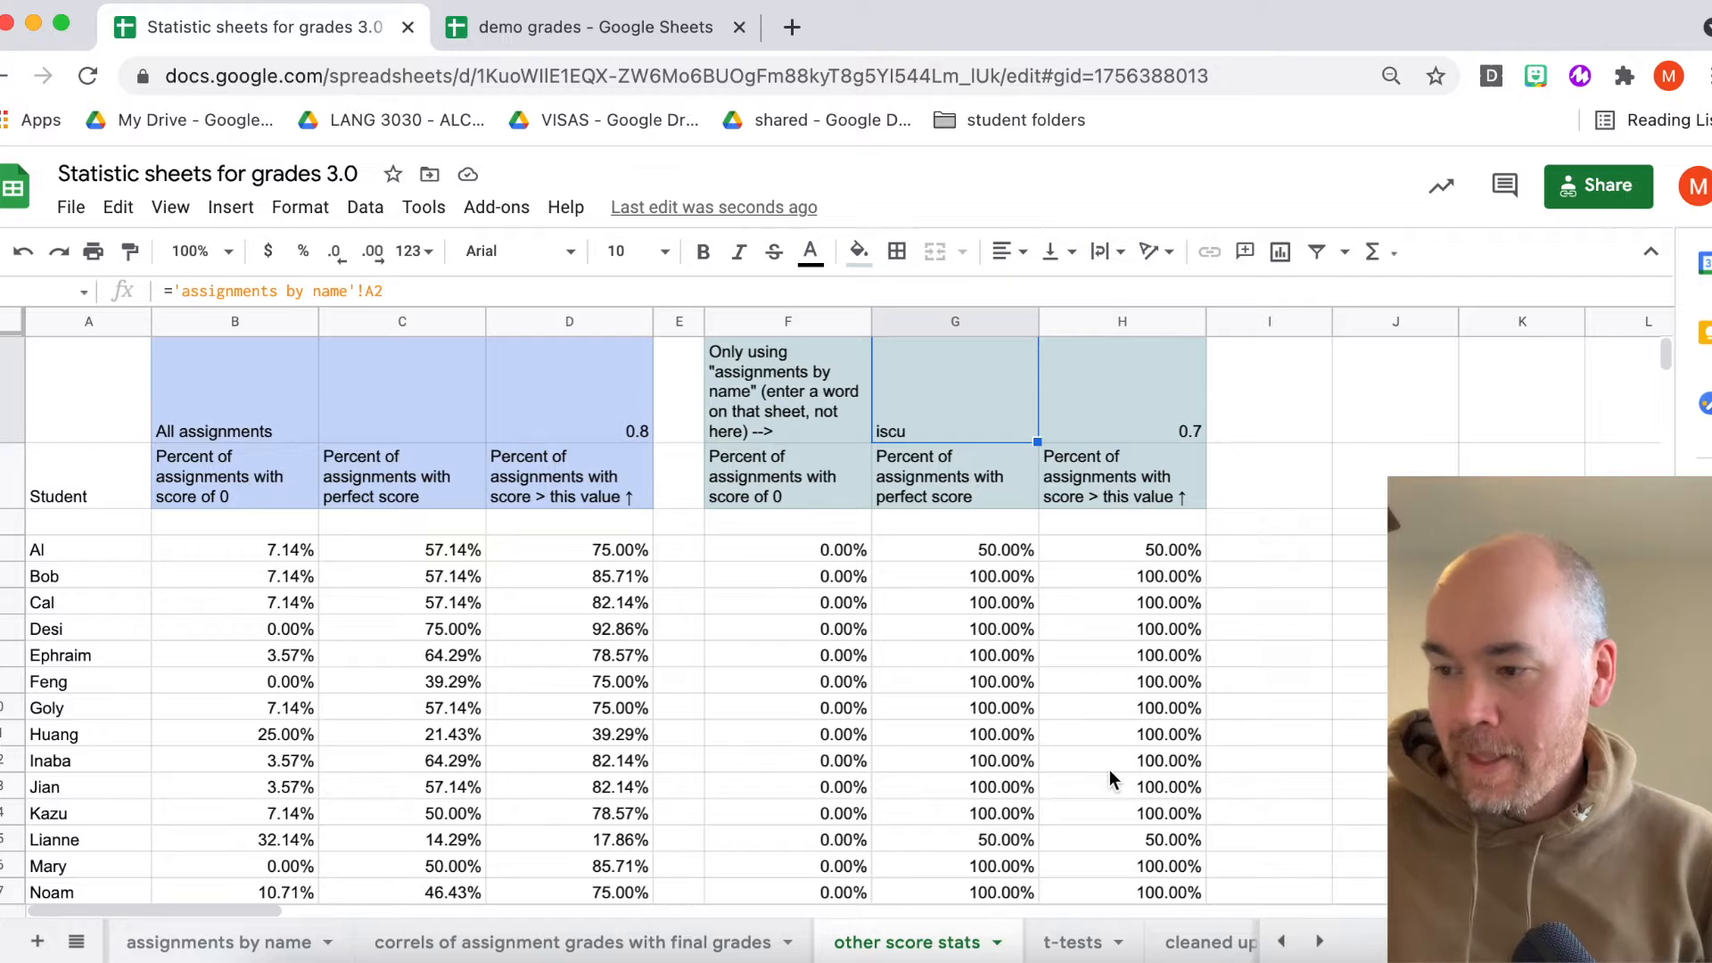
left_click(824, 381)
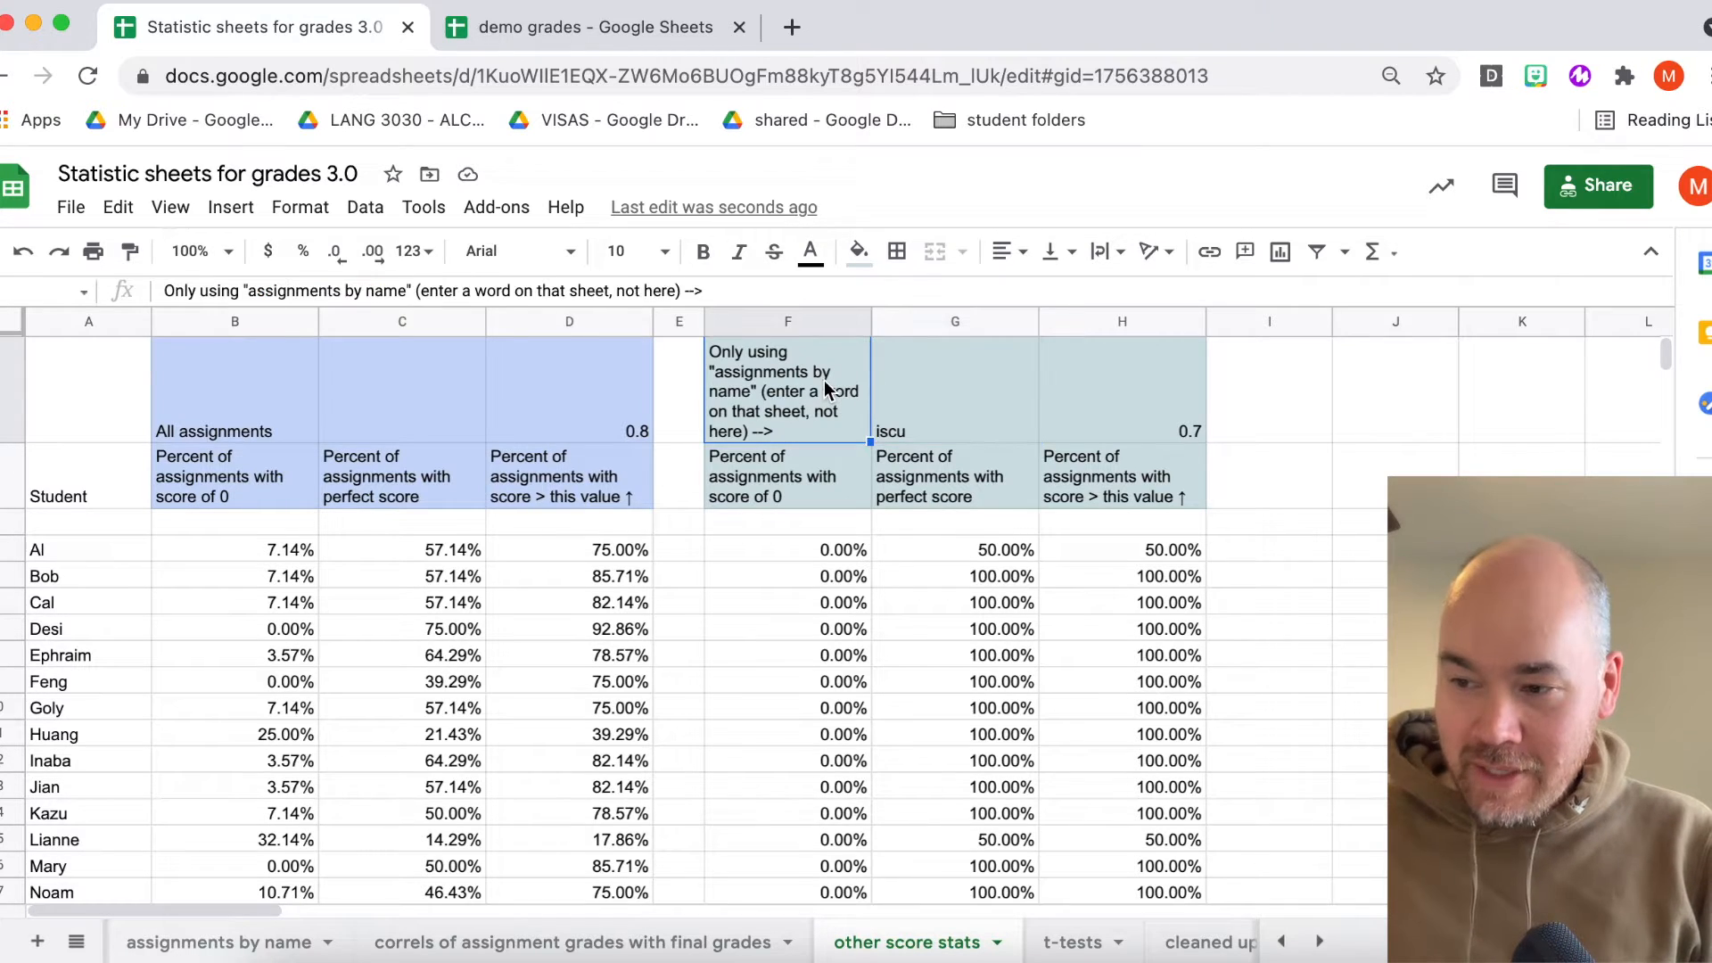
left_click(951, 400)
left_click(1057, 400)
left_click(947, 400)
left_click(753, 400)
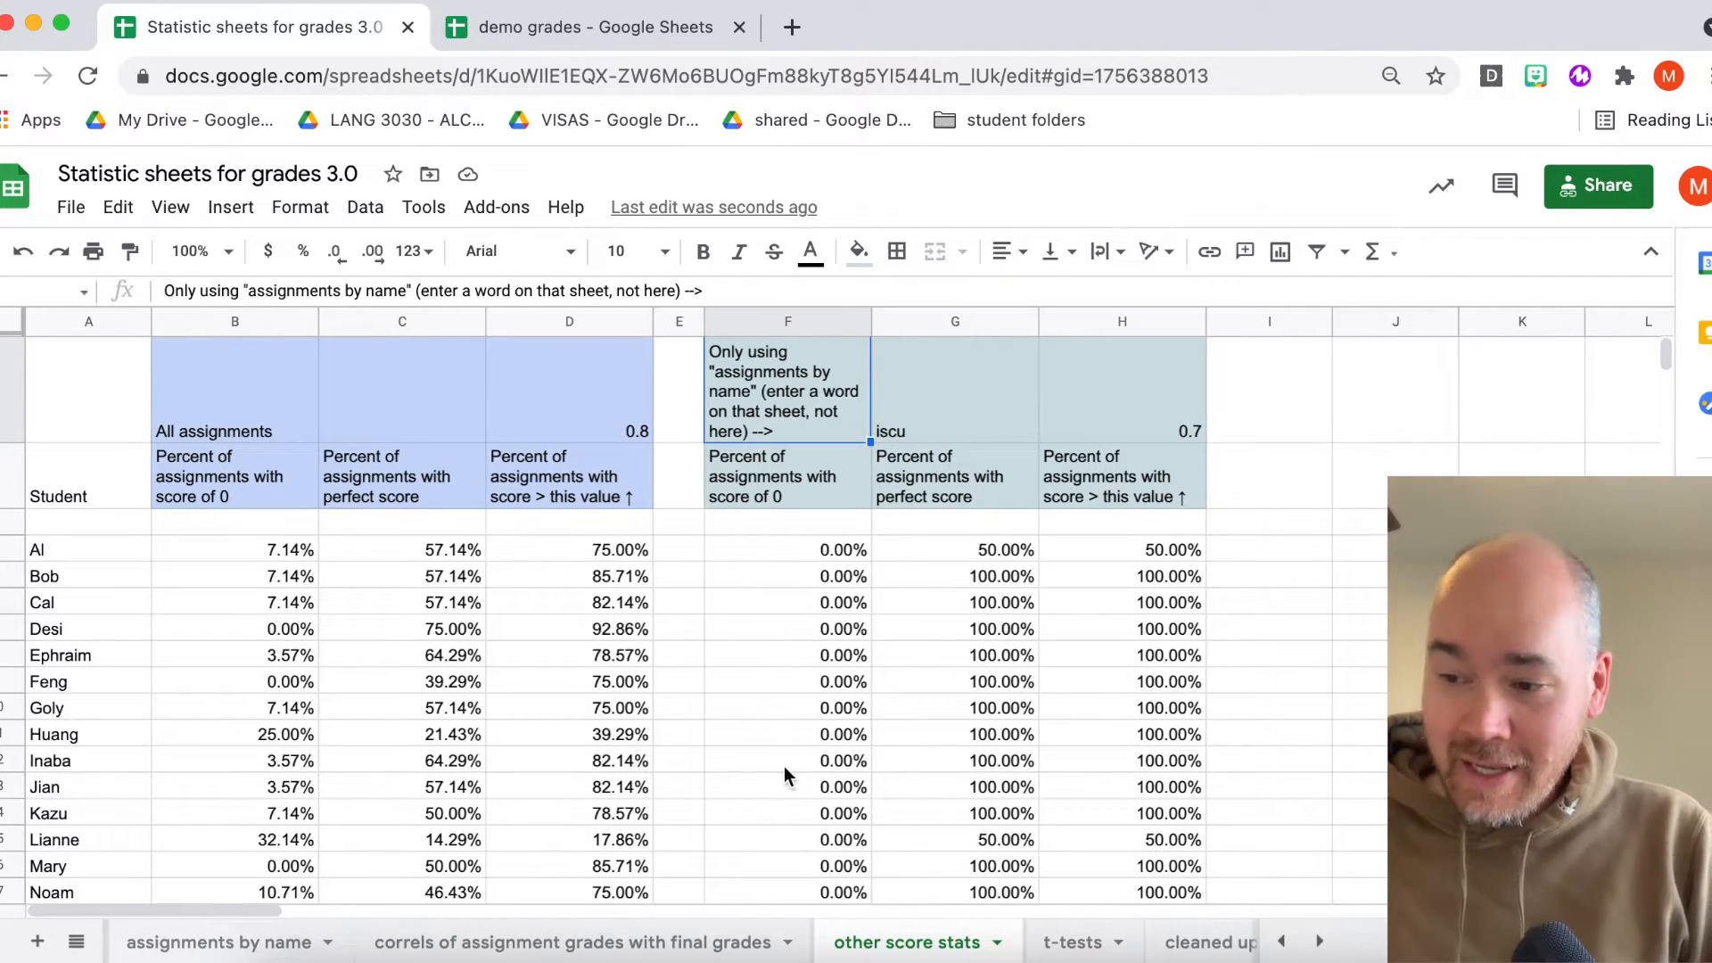
left_click(910, 425)
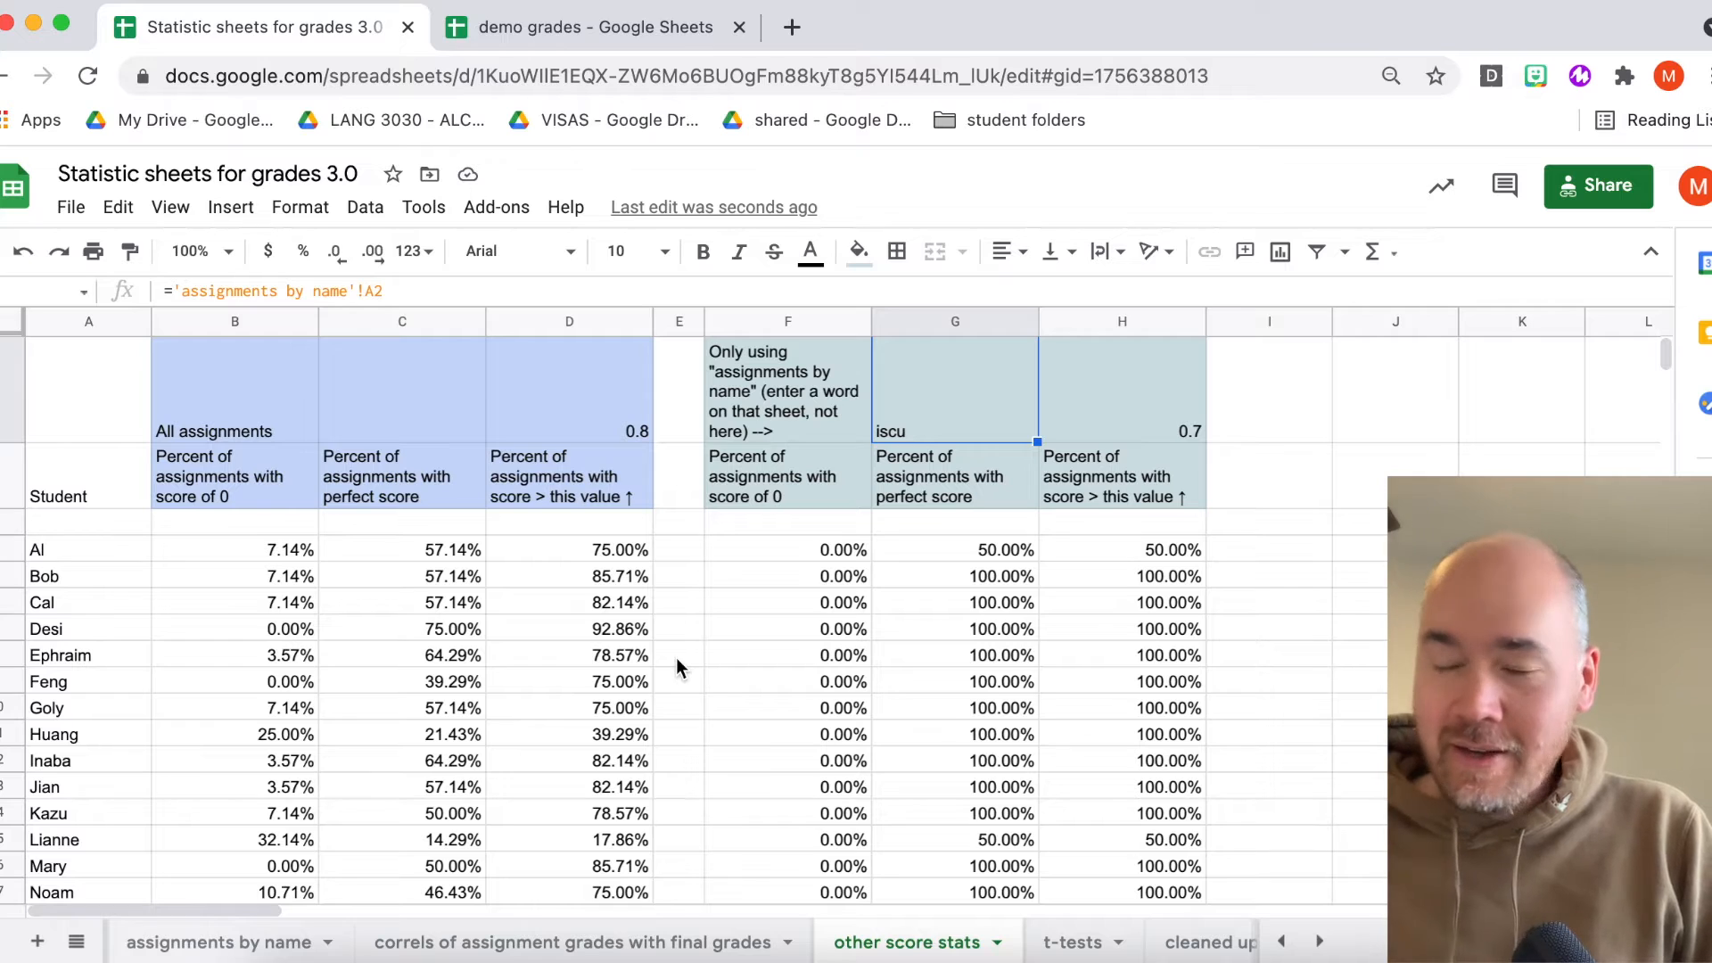
- Return to the assignments by name sheet and review the search term cell and the columns beyond it
scroll(647, 941, "left", 3)
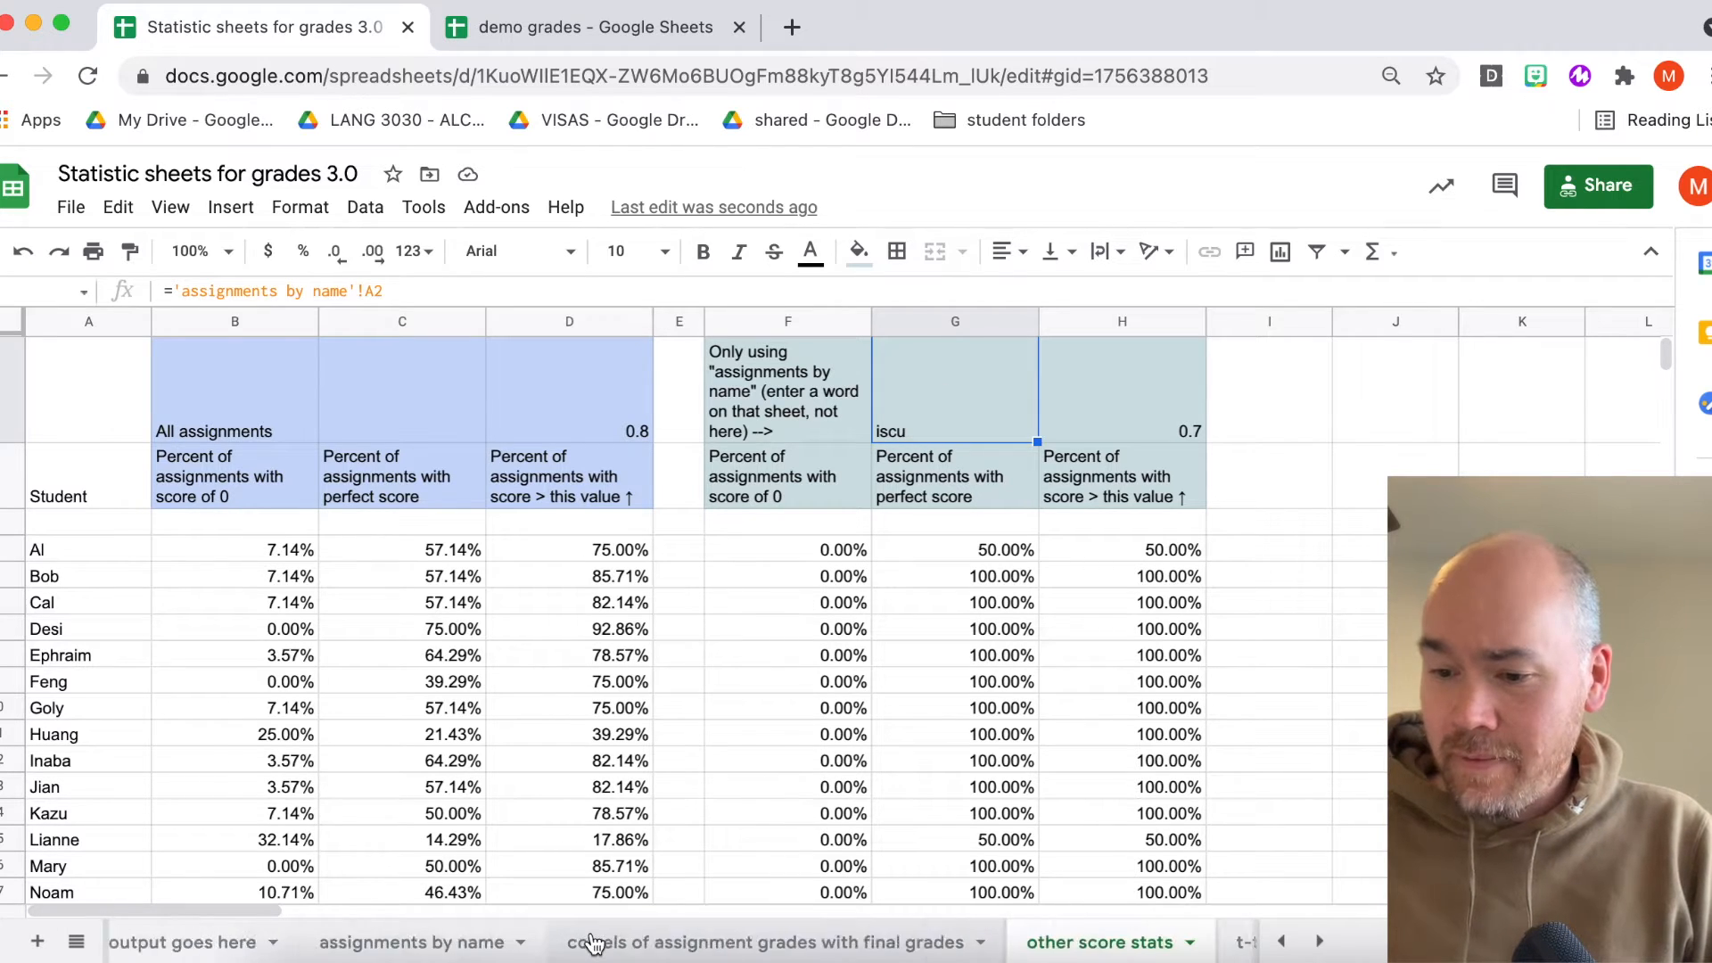
left_click(455, 943)
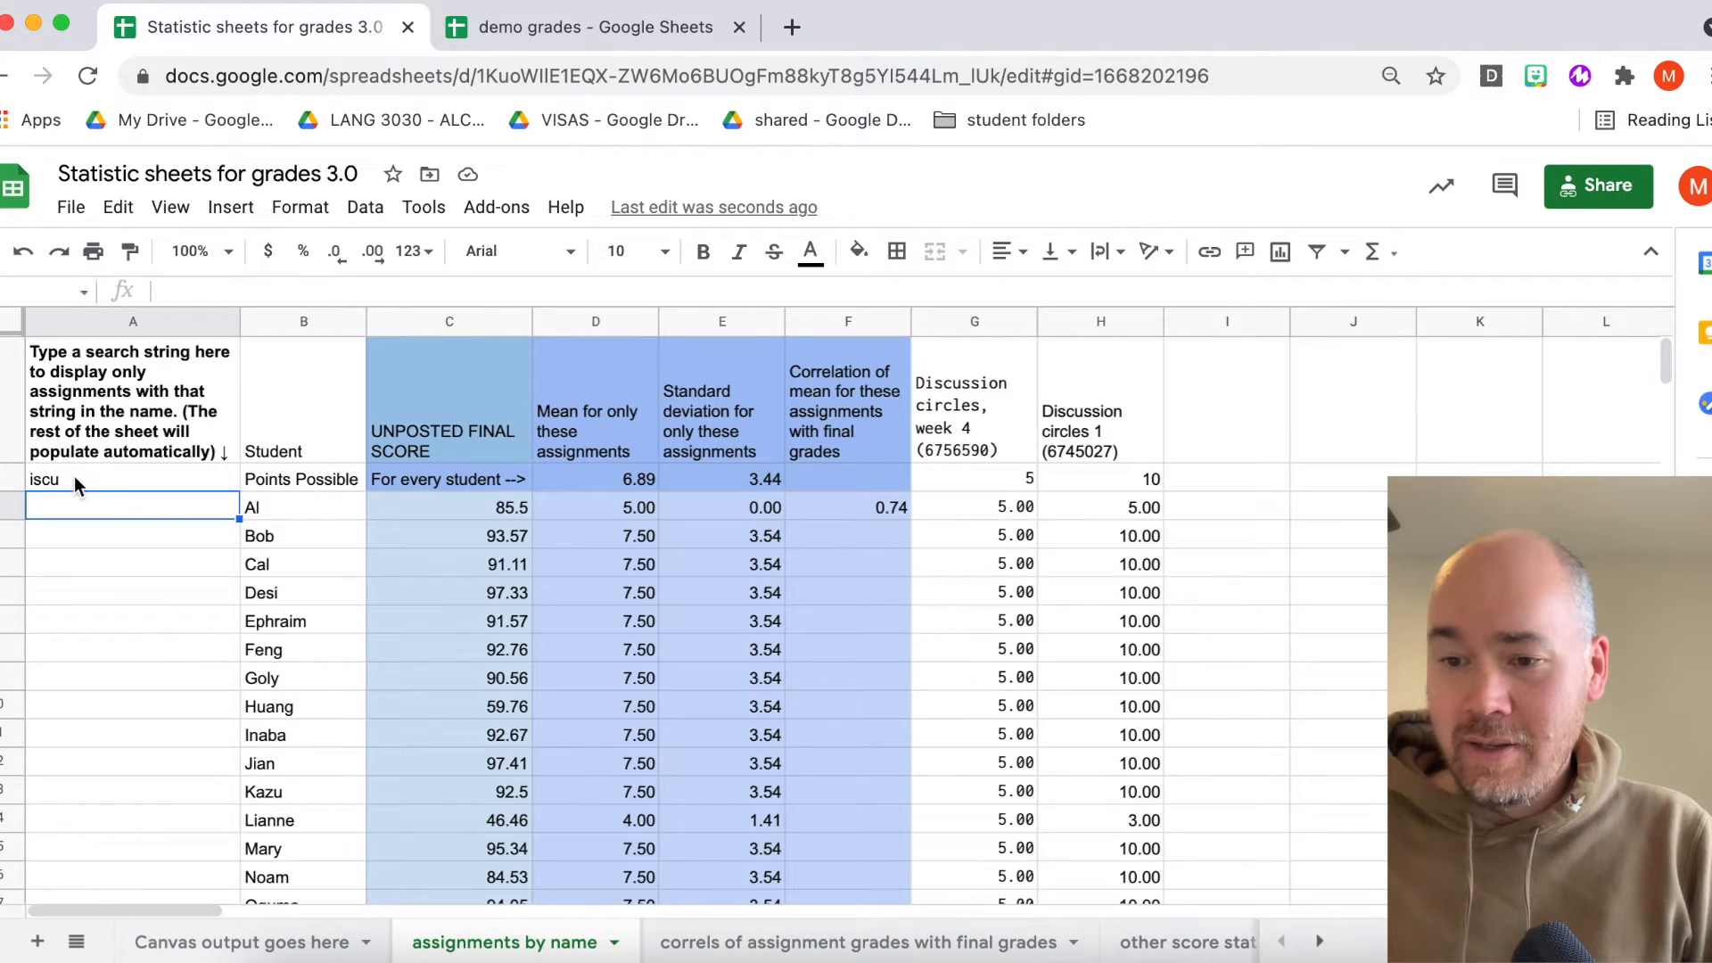
left_click(75, 479)
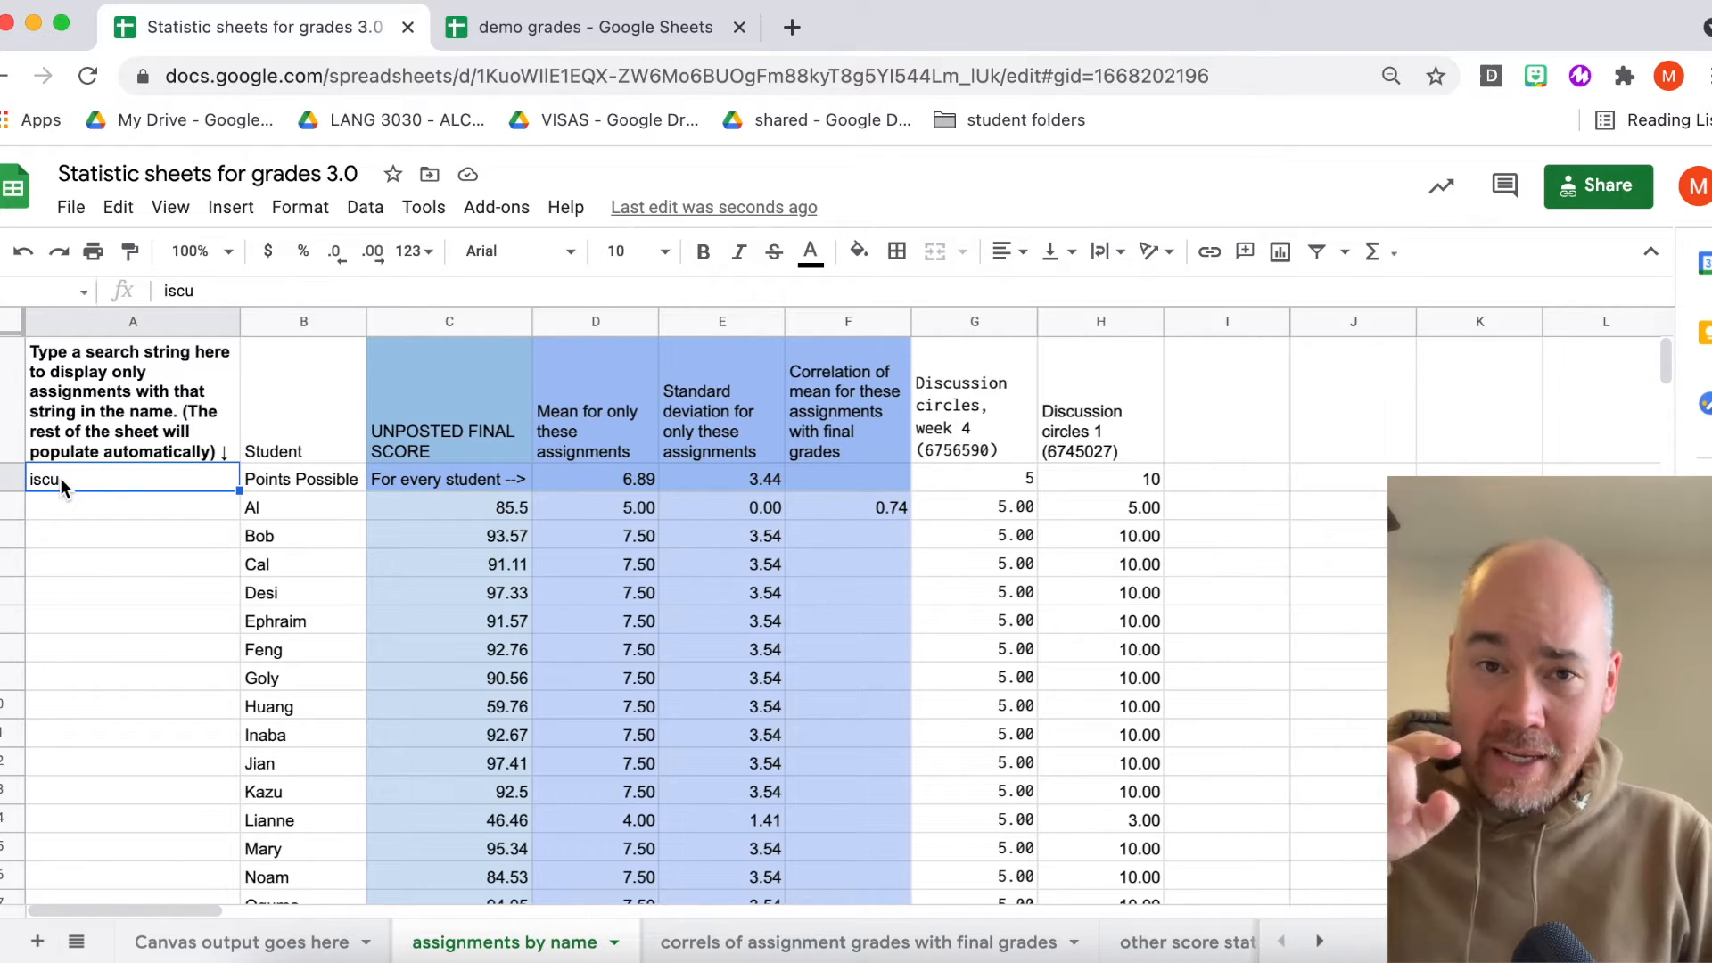
scroll(695, 907, "right", 10)
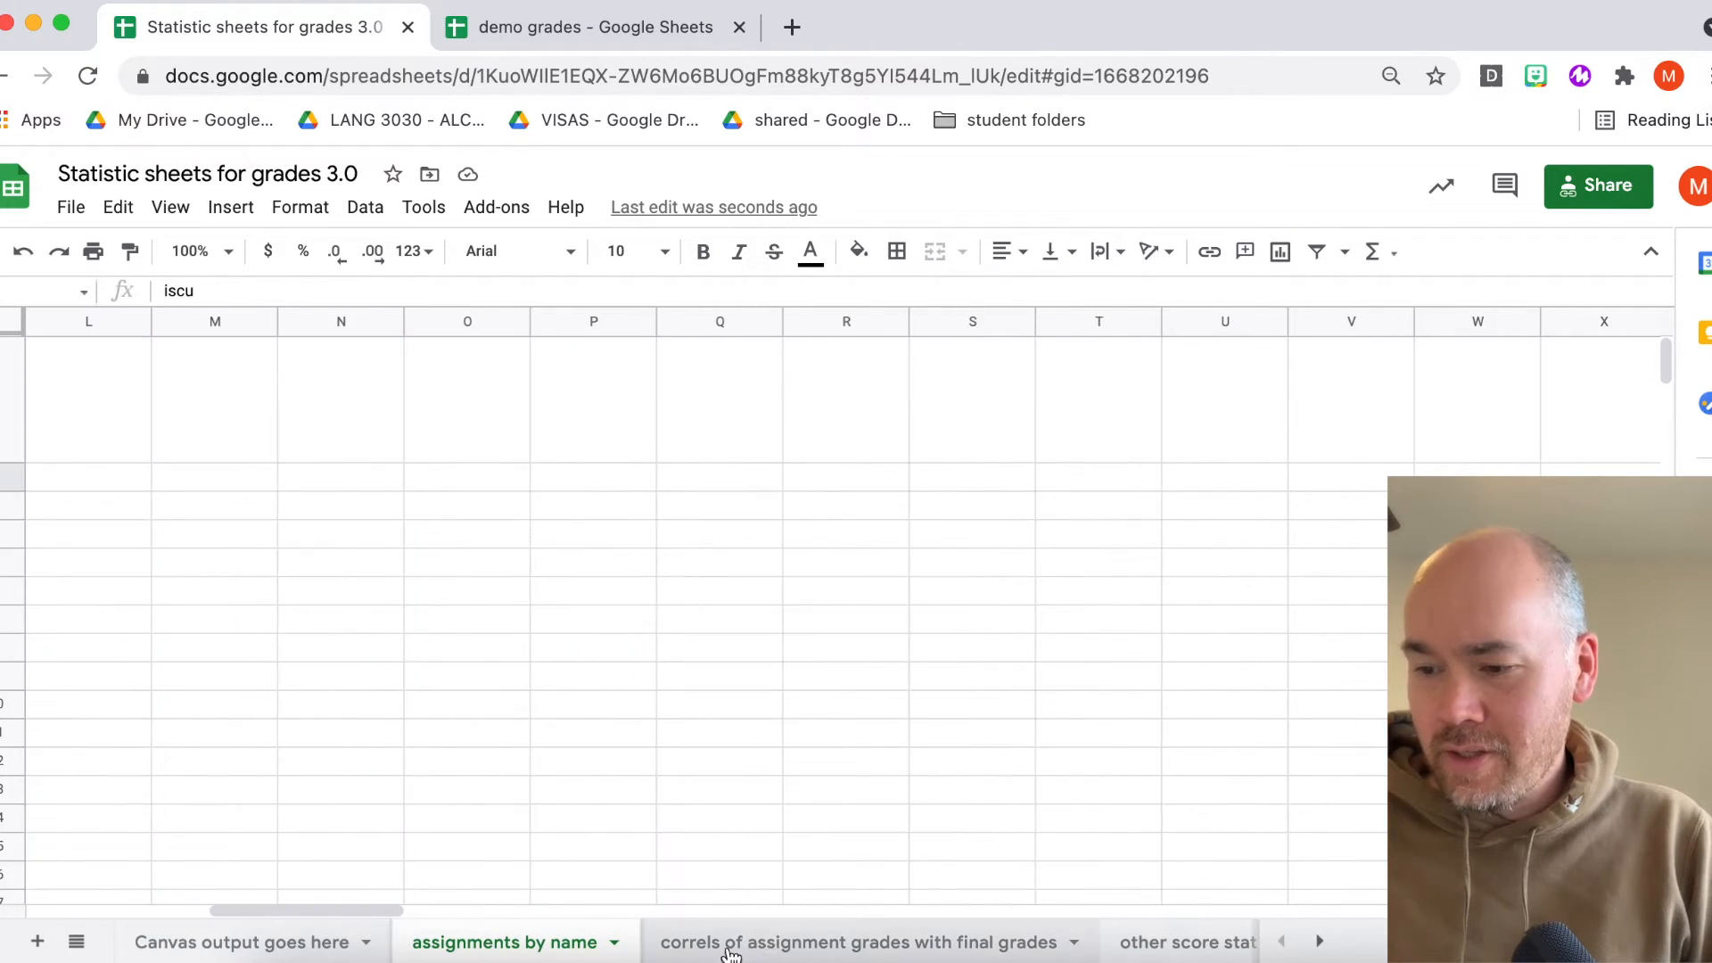
- Review the other score stats sheet with the new search term, then open the t-tests sheet
scroll(704, 754, "left", 10)
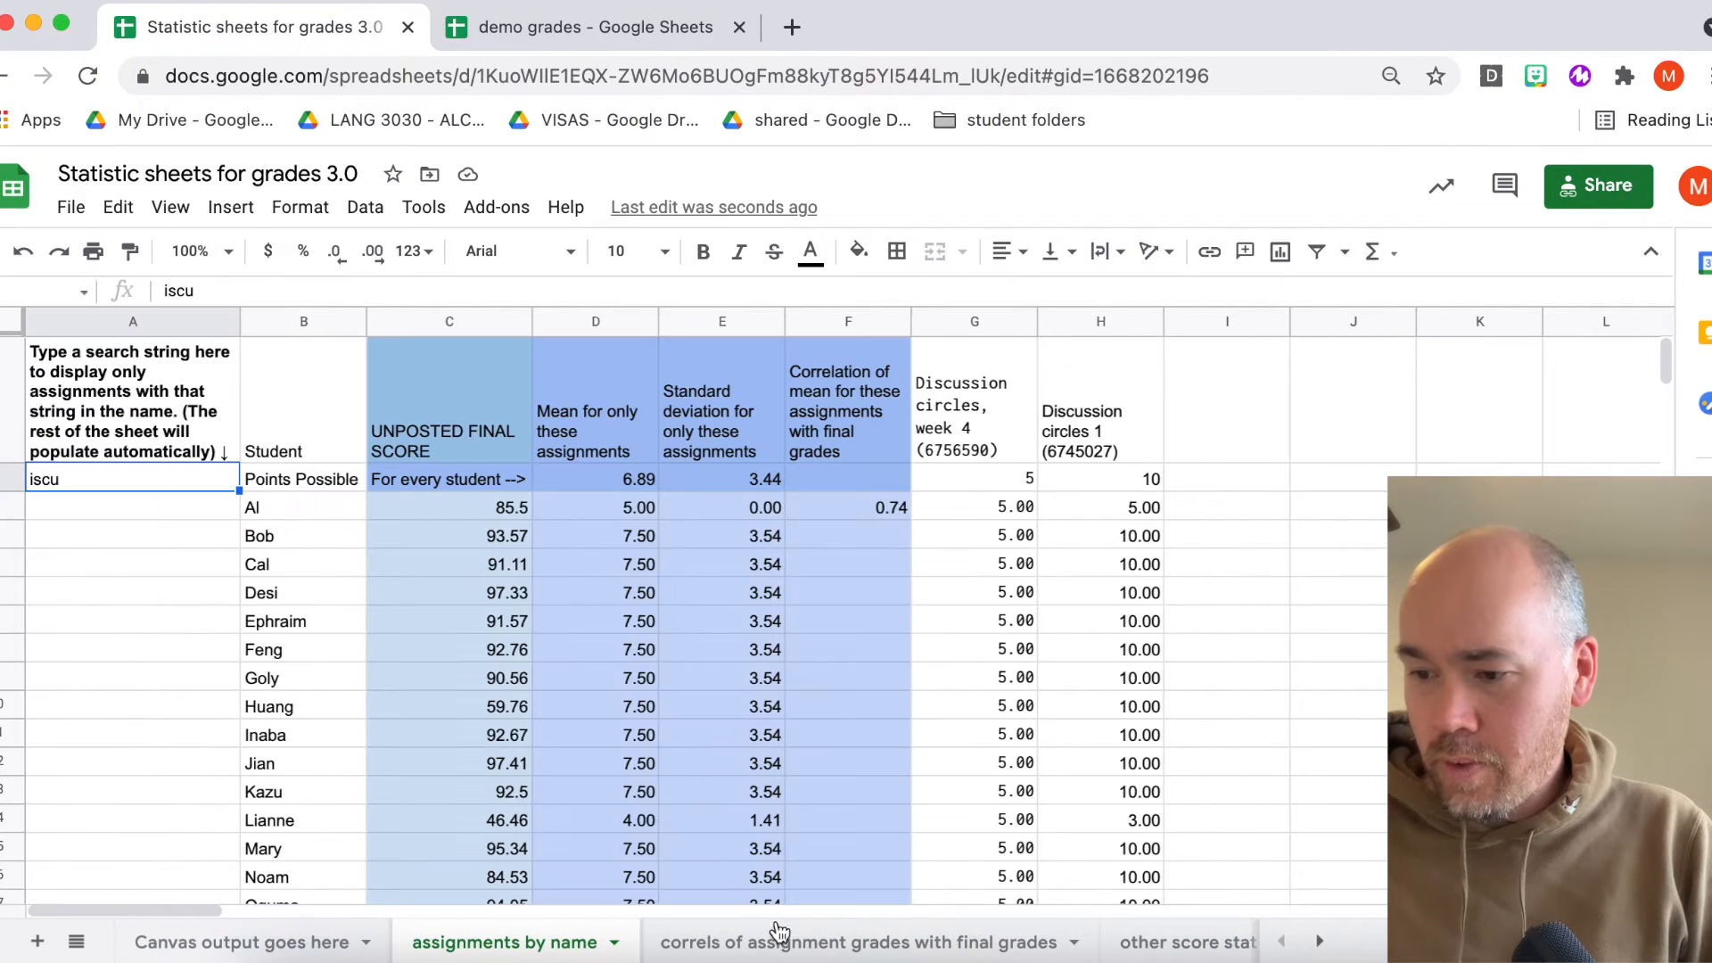
scroll(781, 941, "right", 3)
left_click(847, 942)
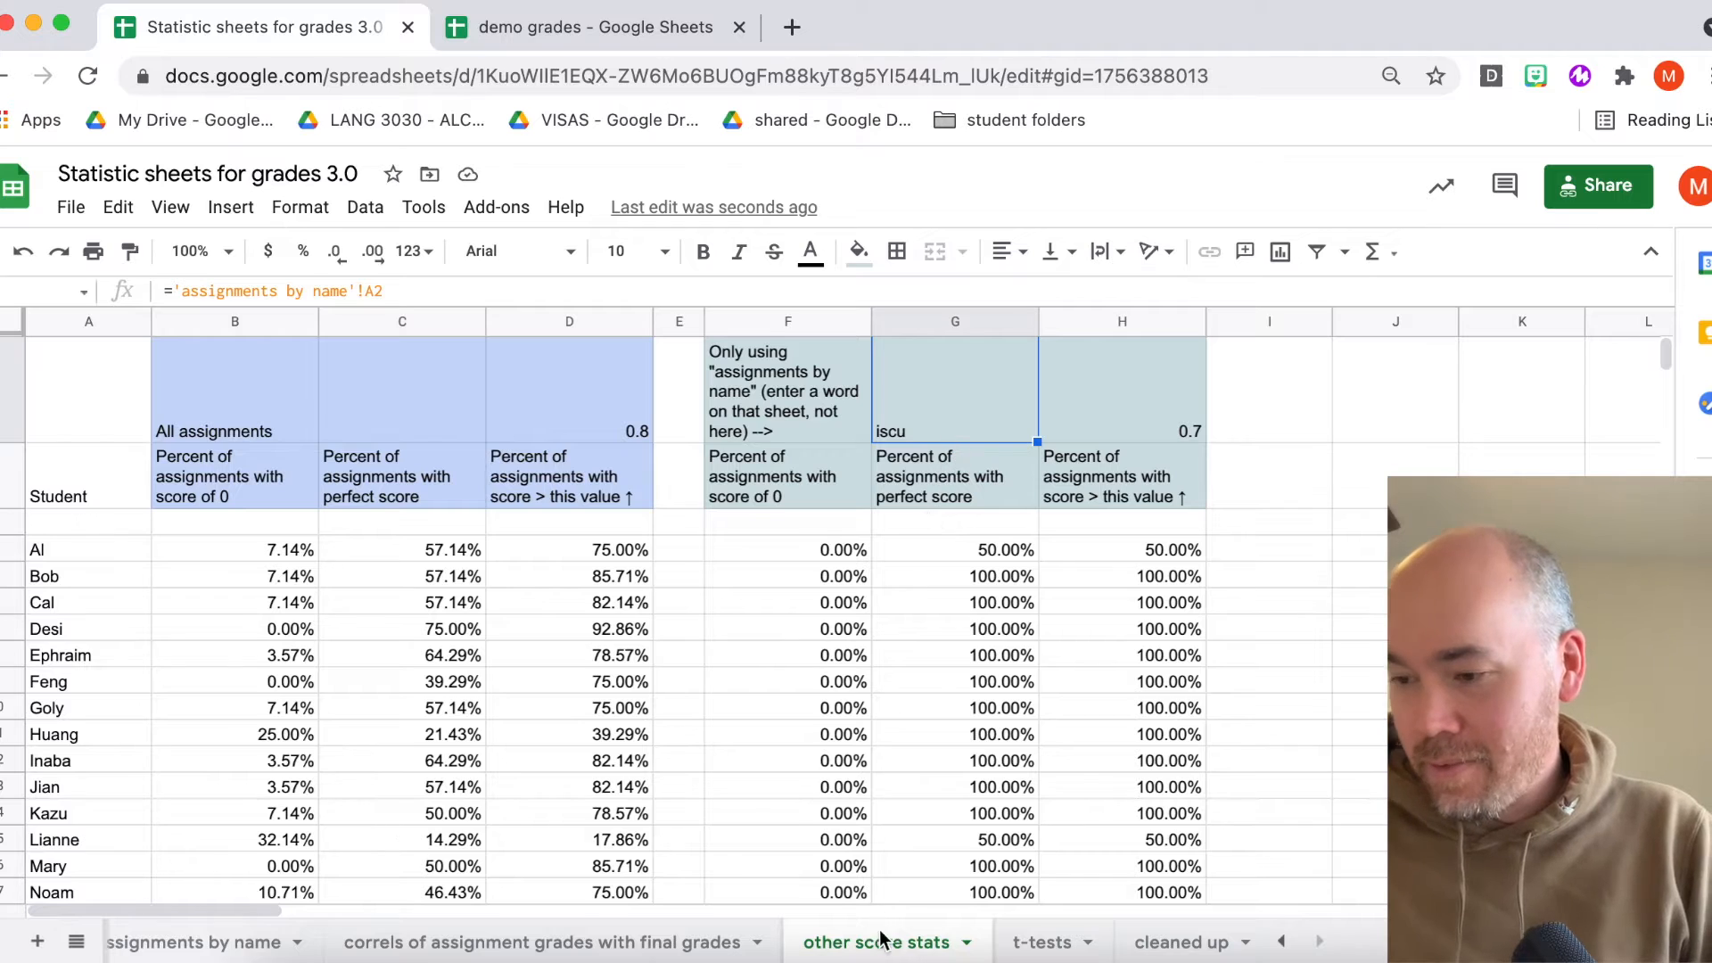
scroll(931, 941, "right", 1)
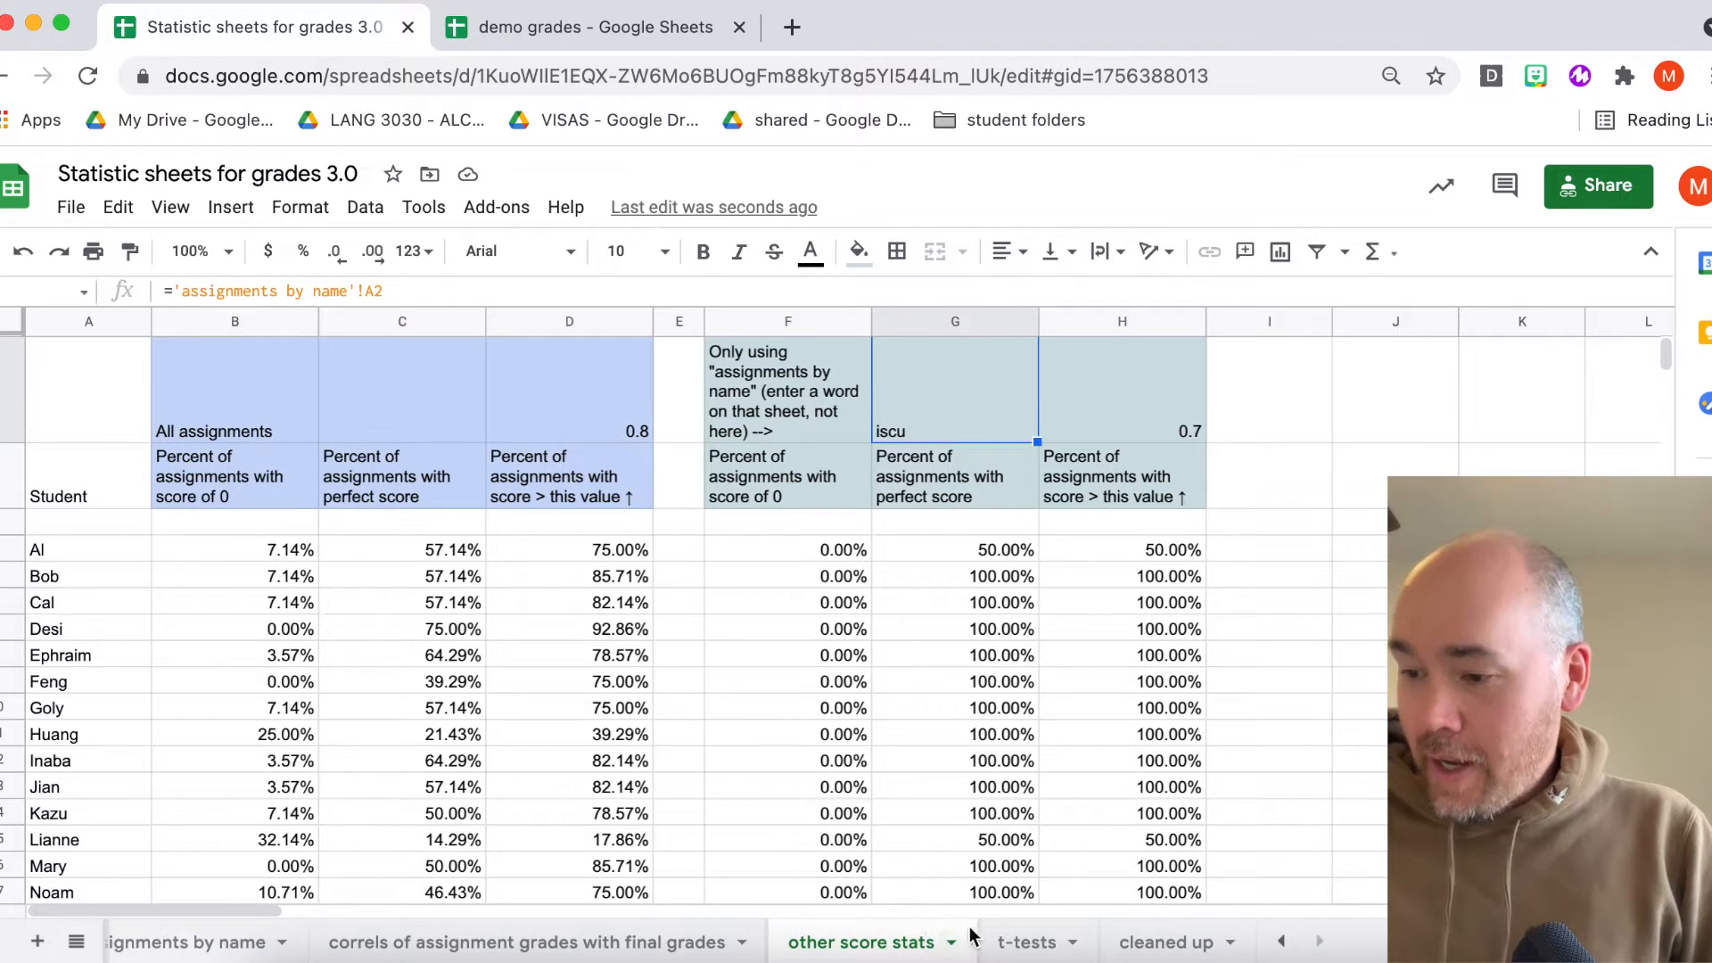
left_click(1021, 949)
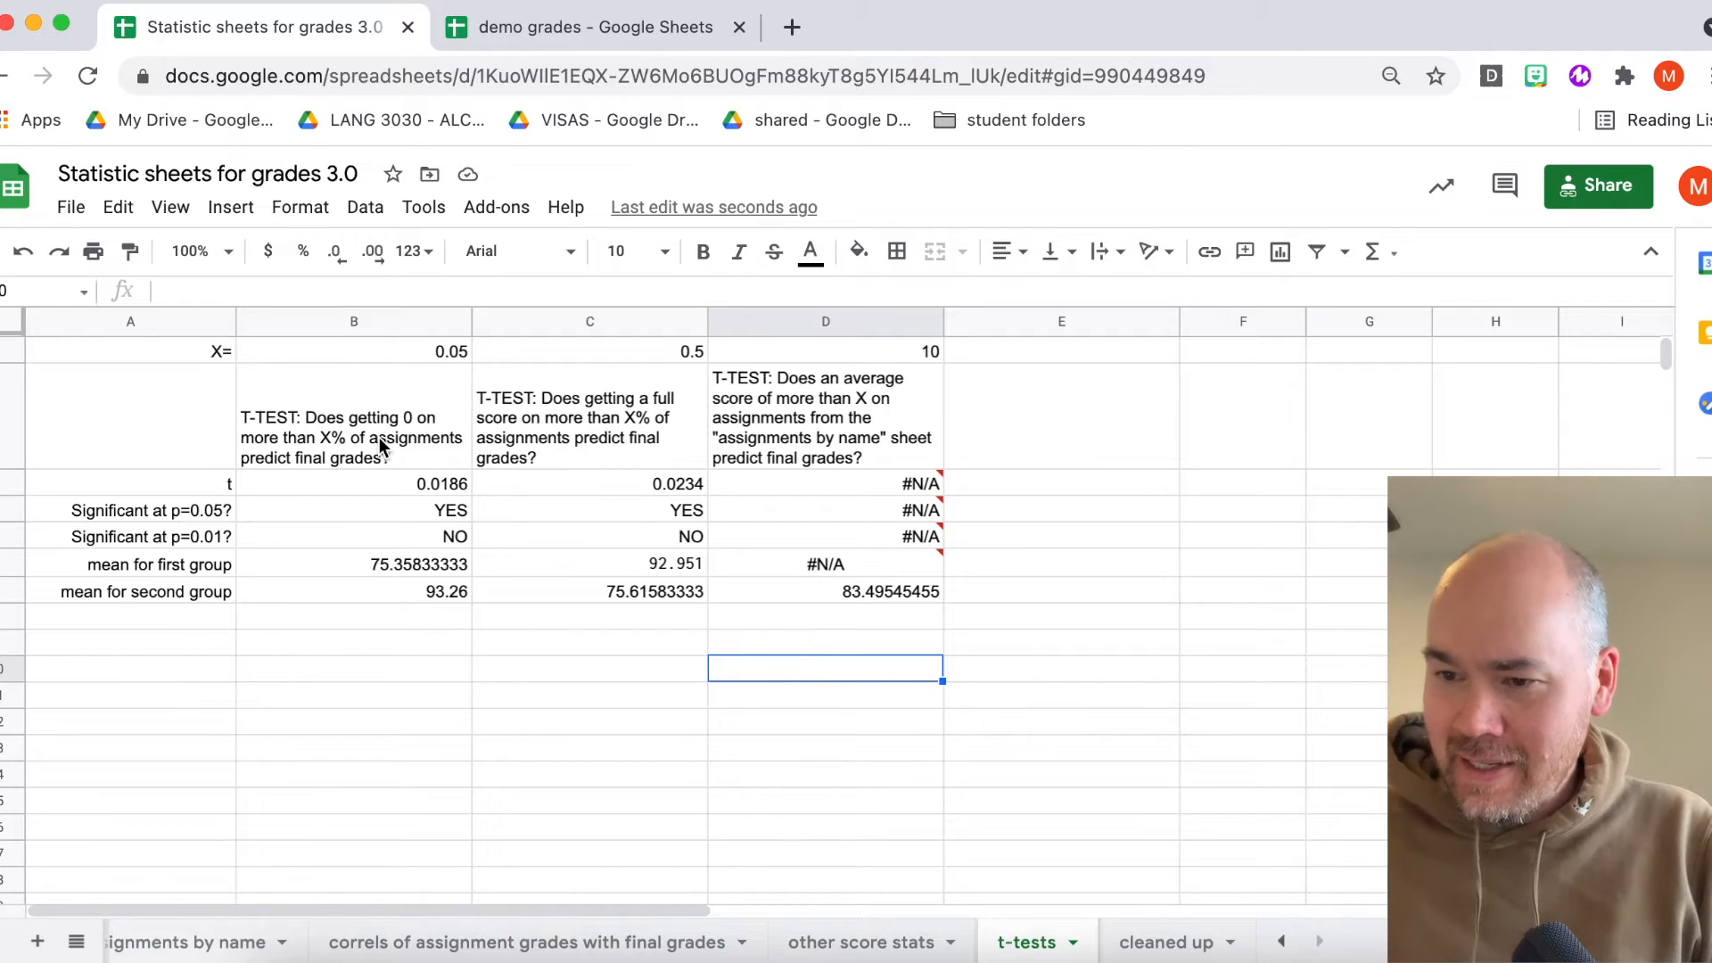
- Examine the first t-test's question, its t formula, group mean formula and X value
left_click(430, 439)
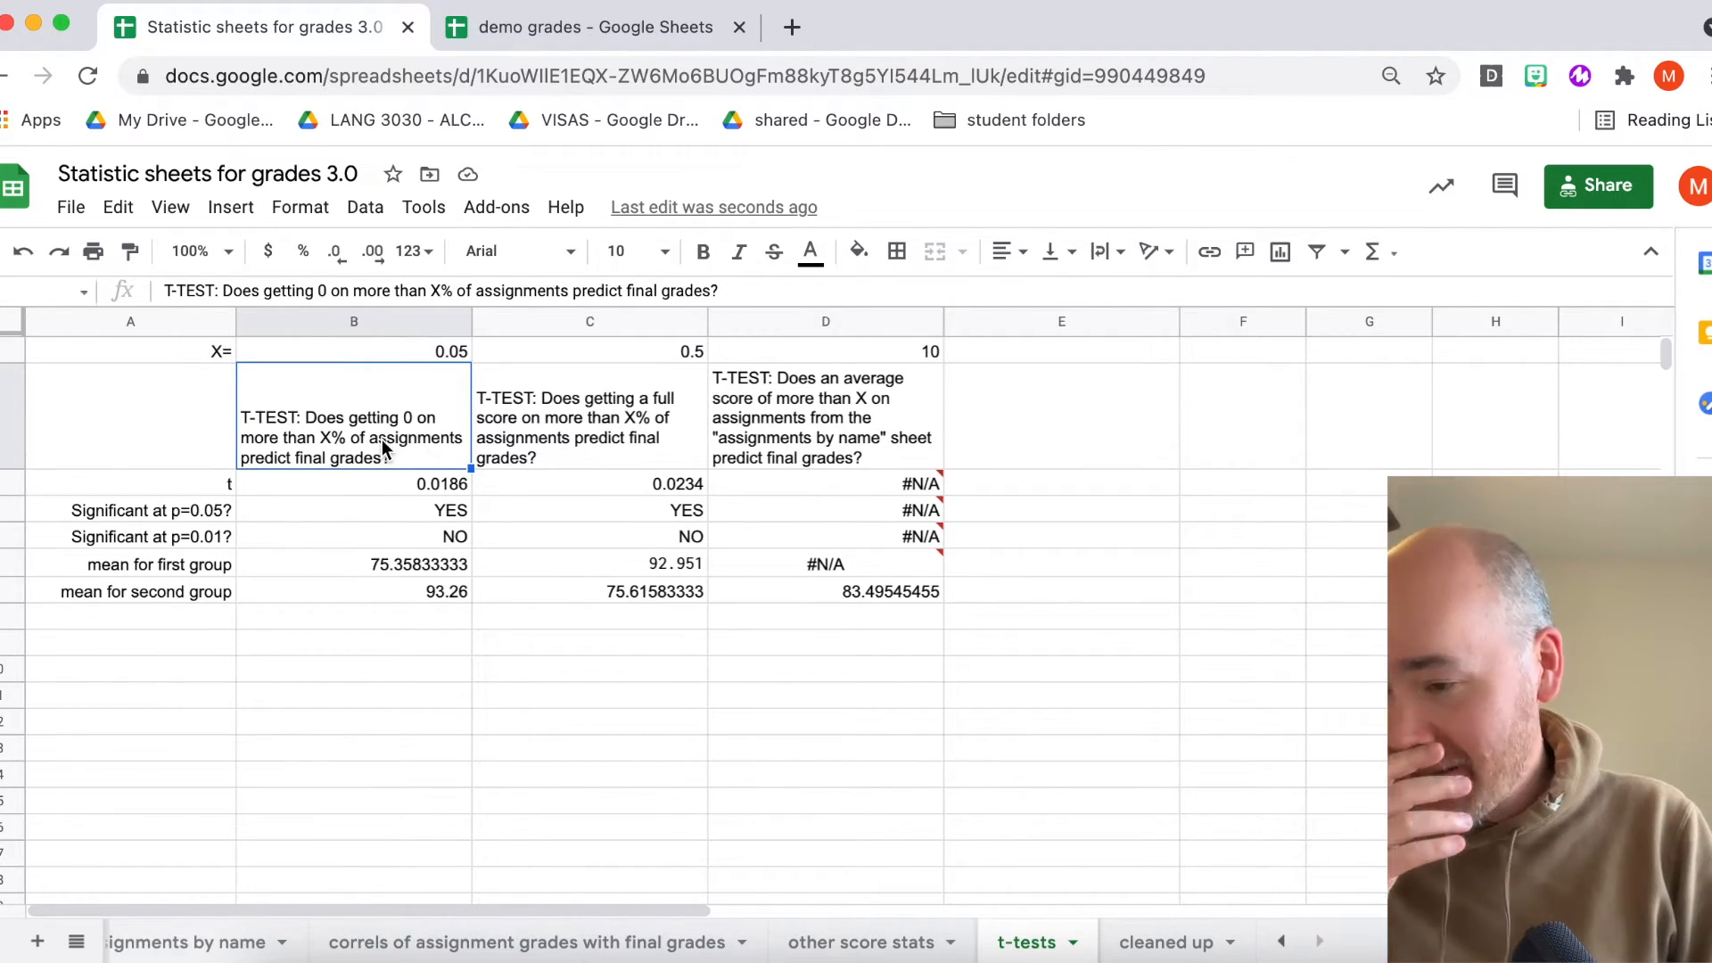
left_click(445, 491)
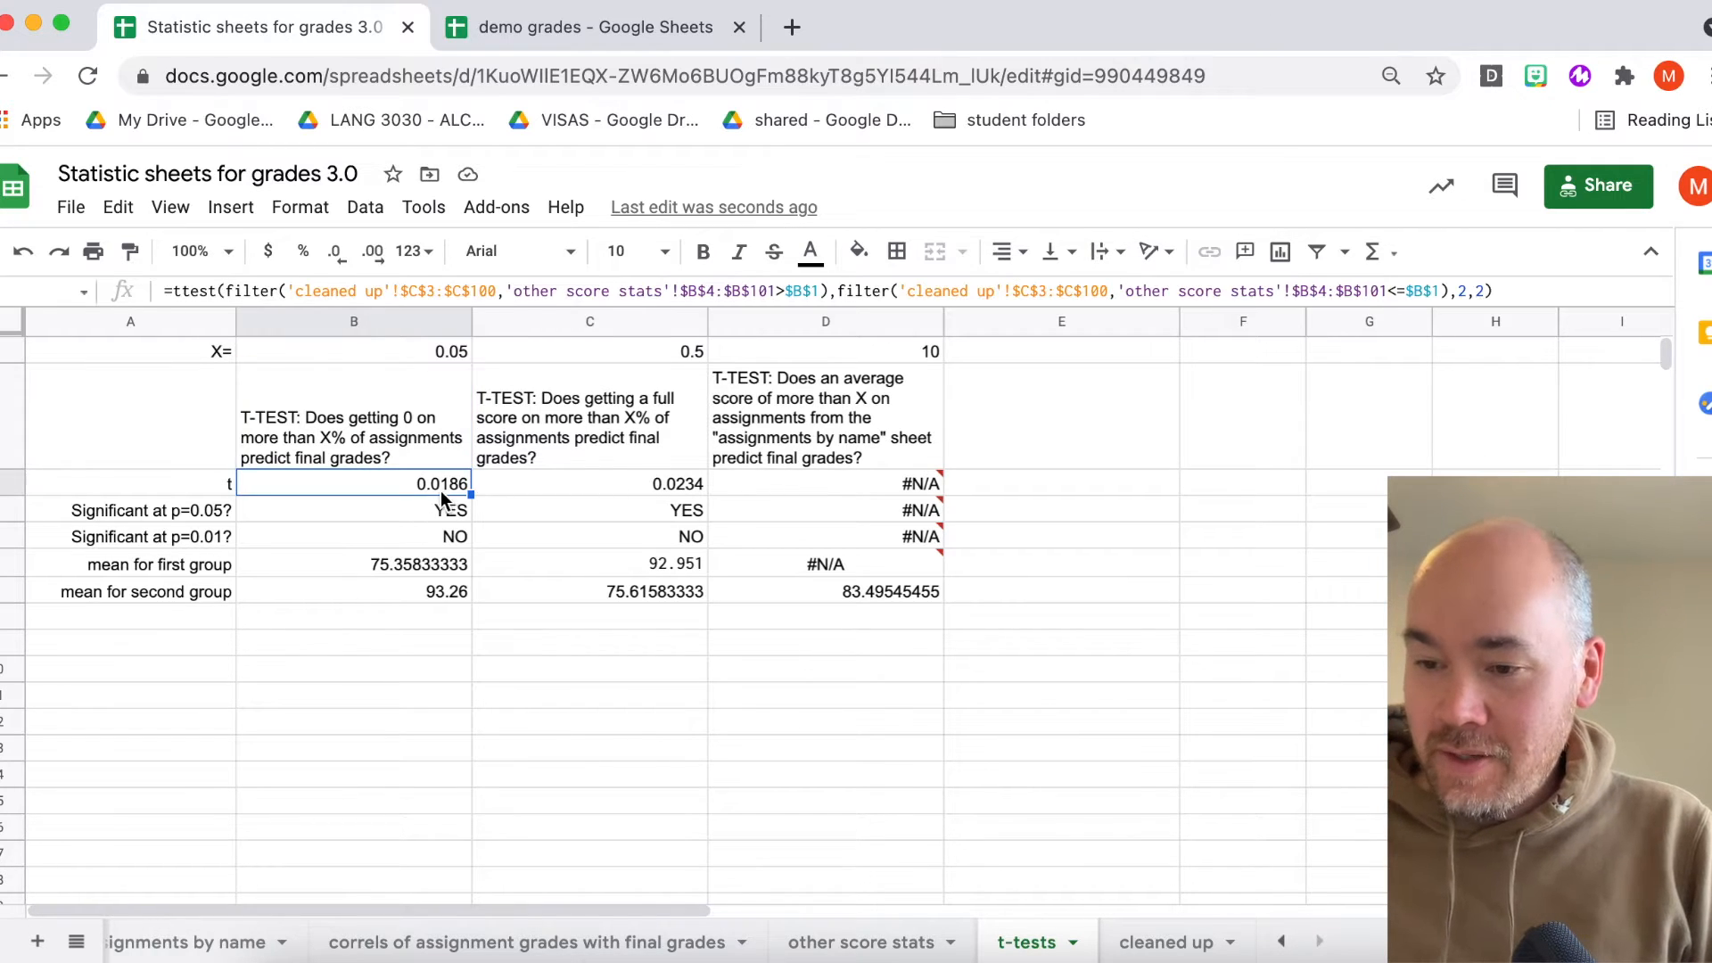
left_click(407, 446)
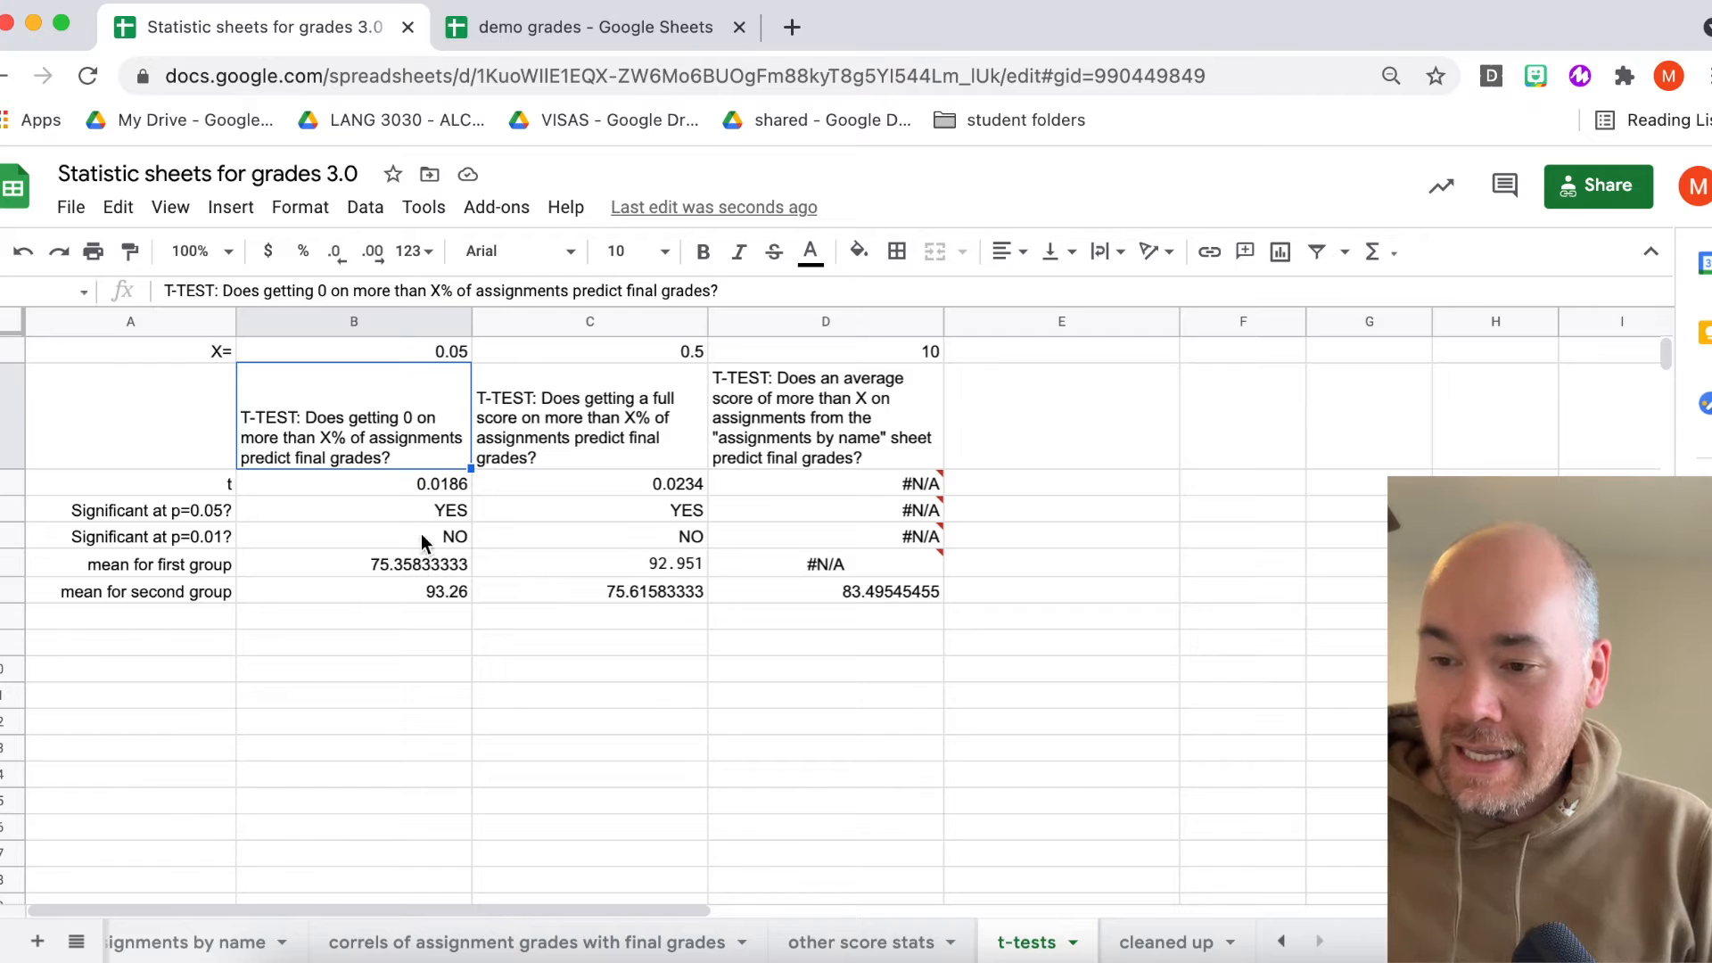
left_click(419, 565)
key("Up")
key("Down")
key("Up")
key("Down")
key("Up")
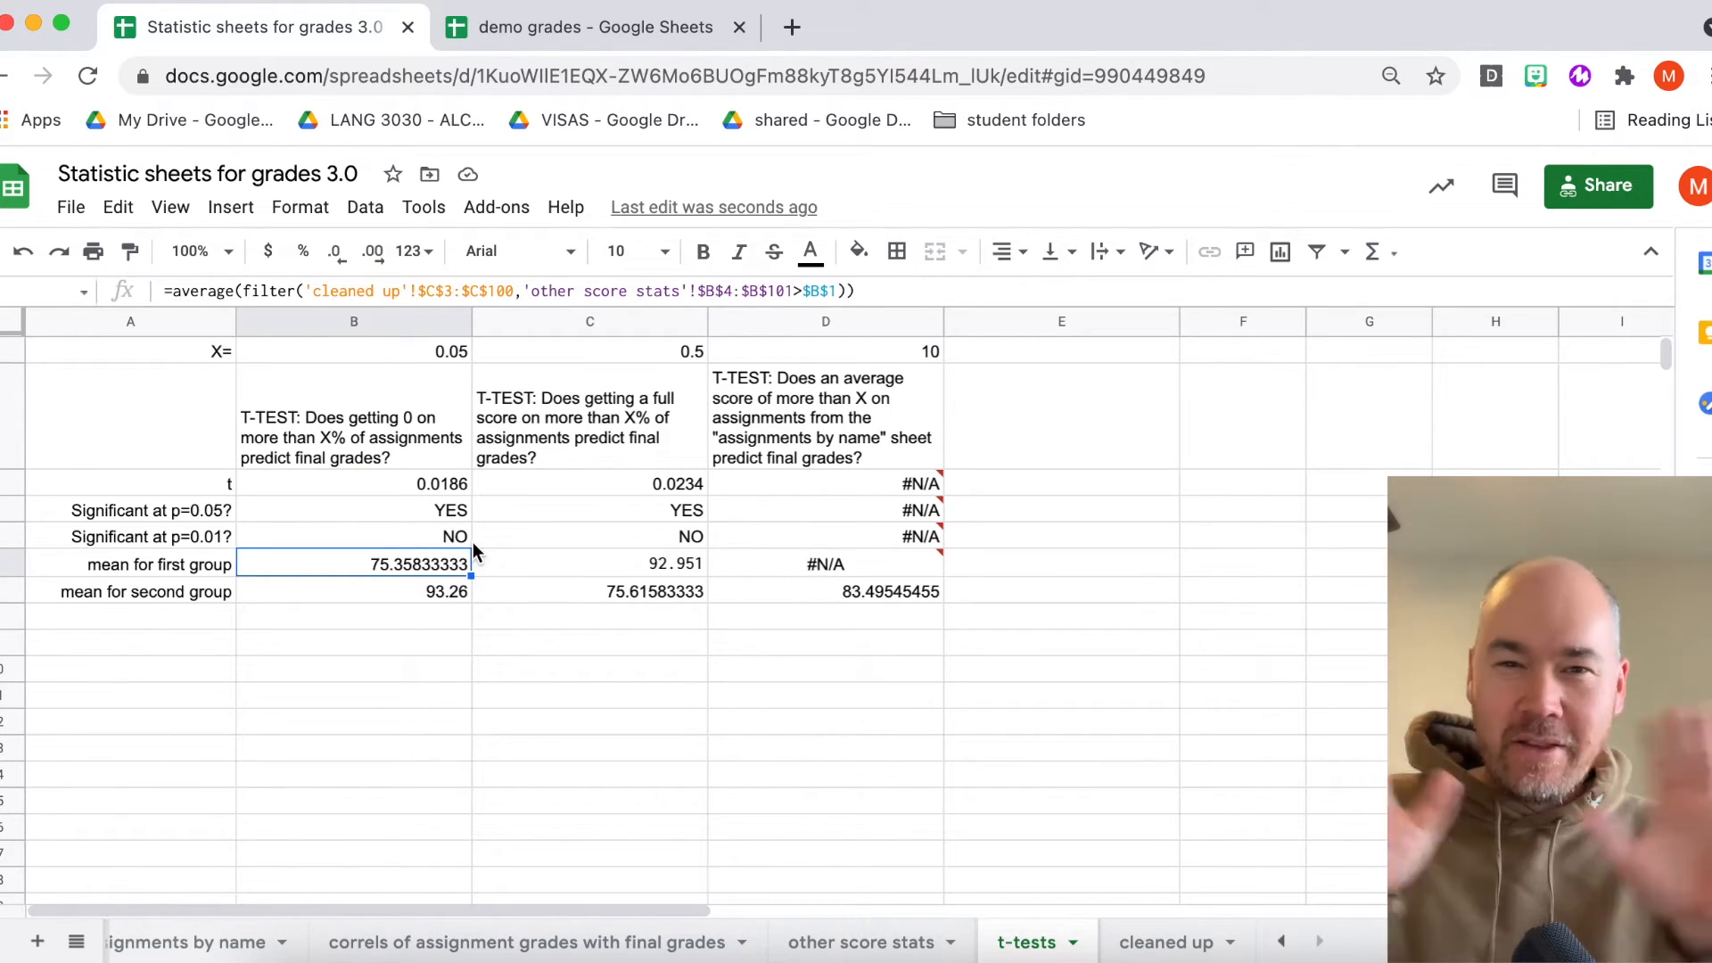
left_click(366, 426)
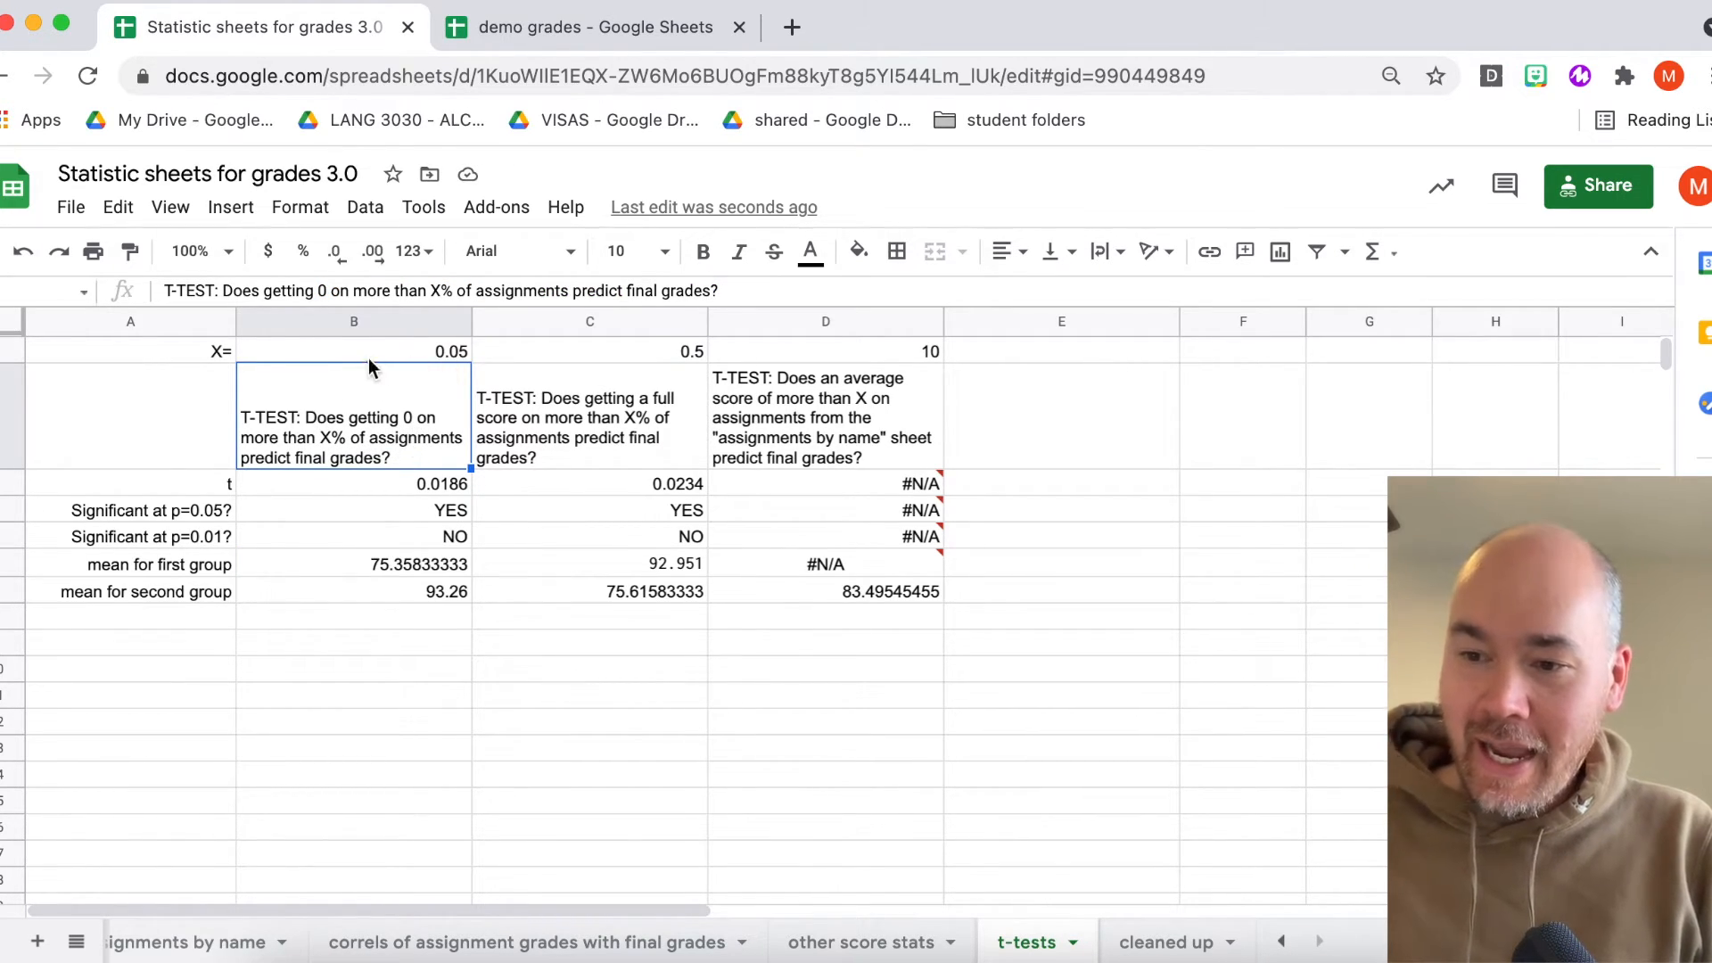
left_click(436, 352)
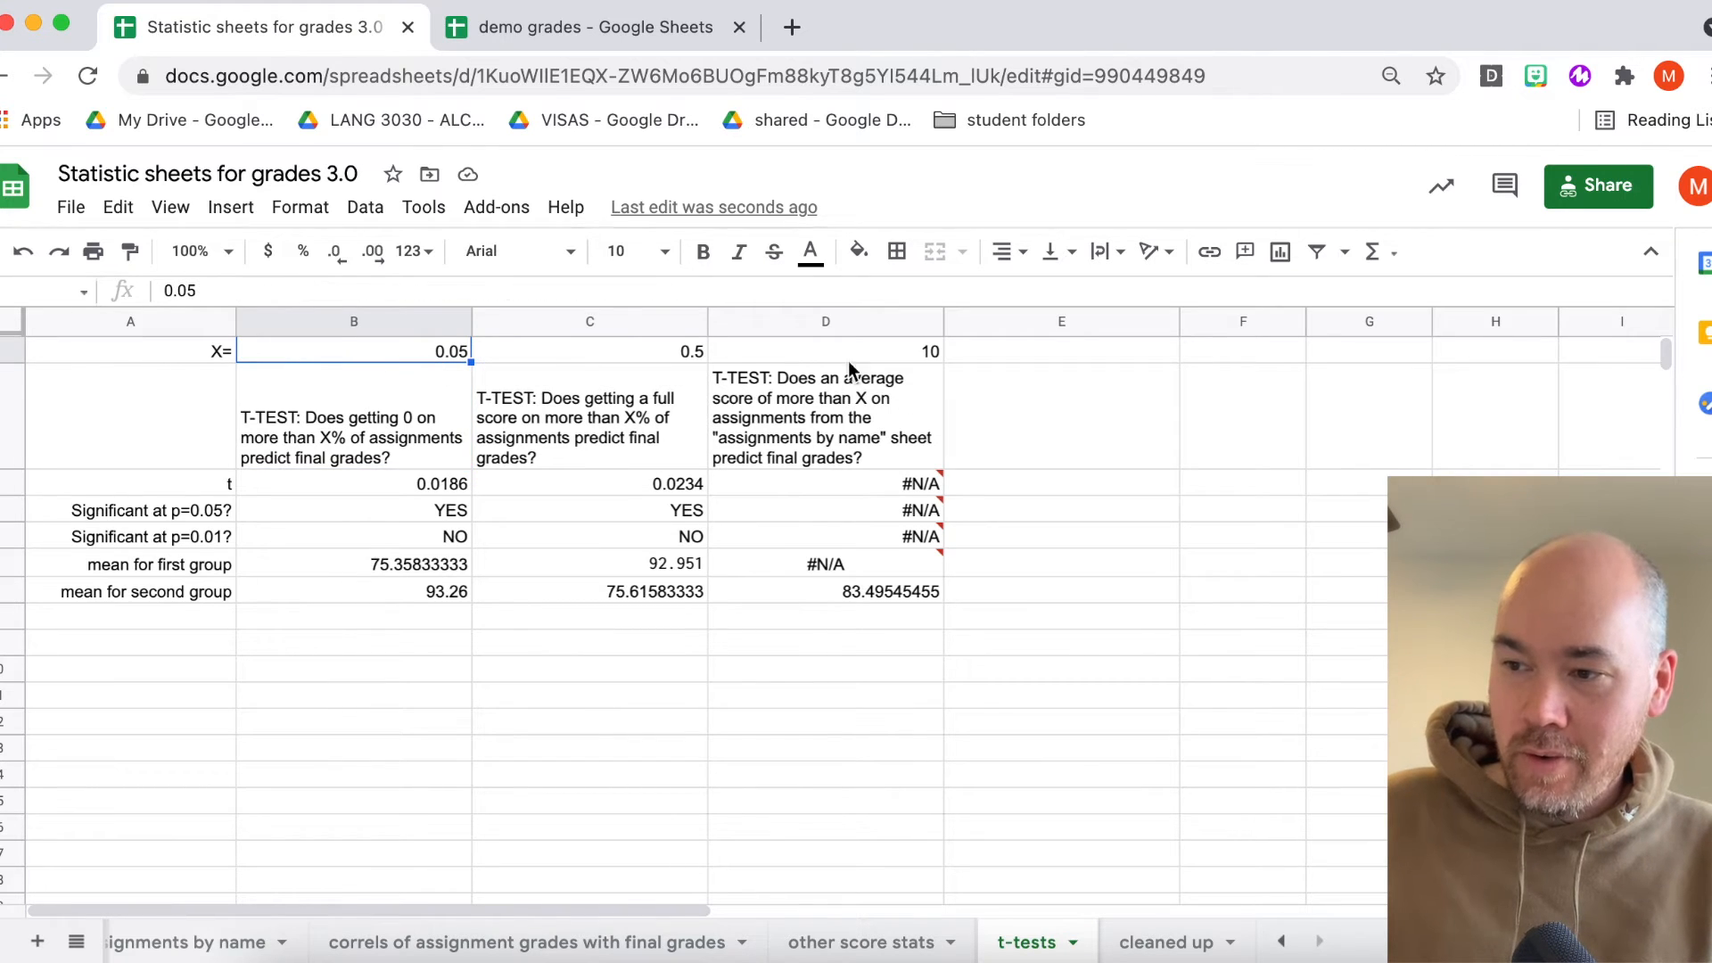
left_click(396, 423)
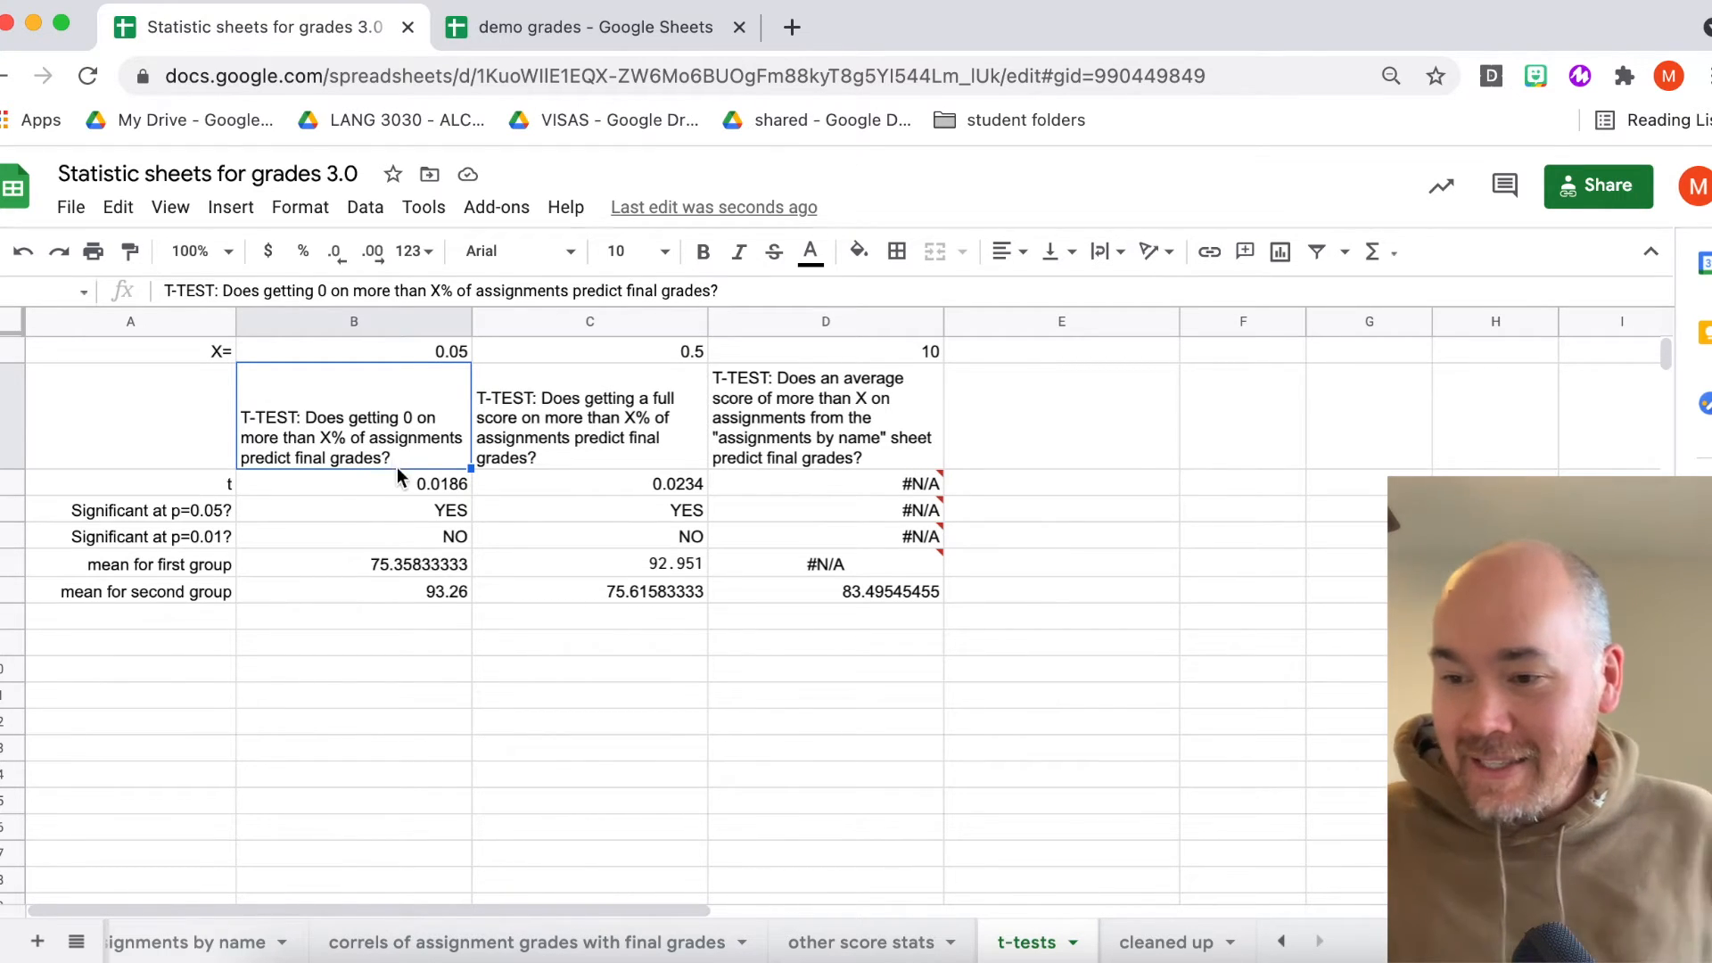
- Inspect the first t-test's significance formulas and both group mean formulas alongside its X value
left_click(390, 523)
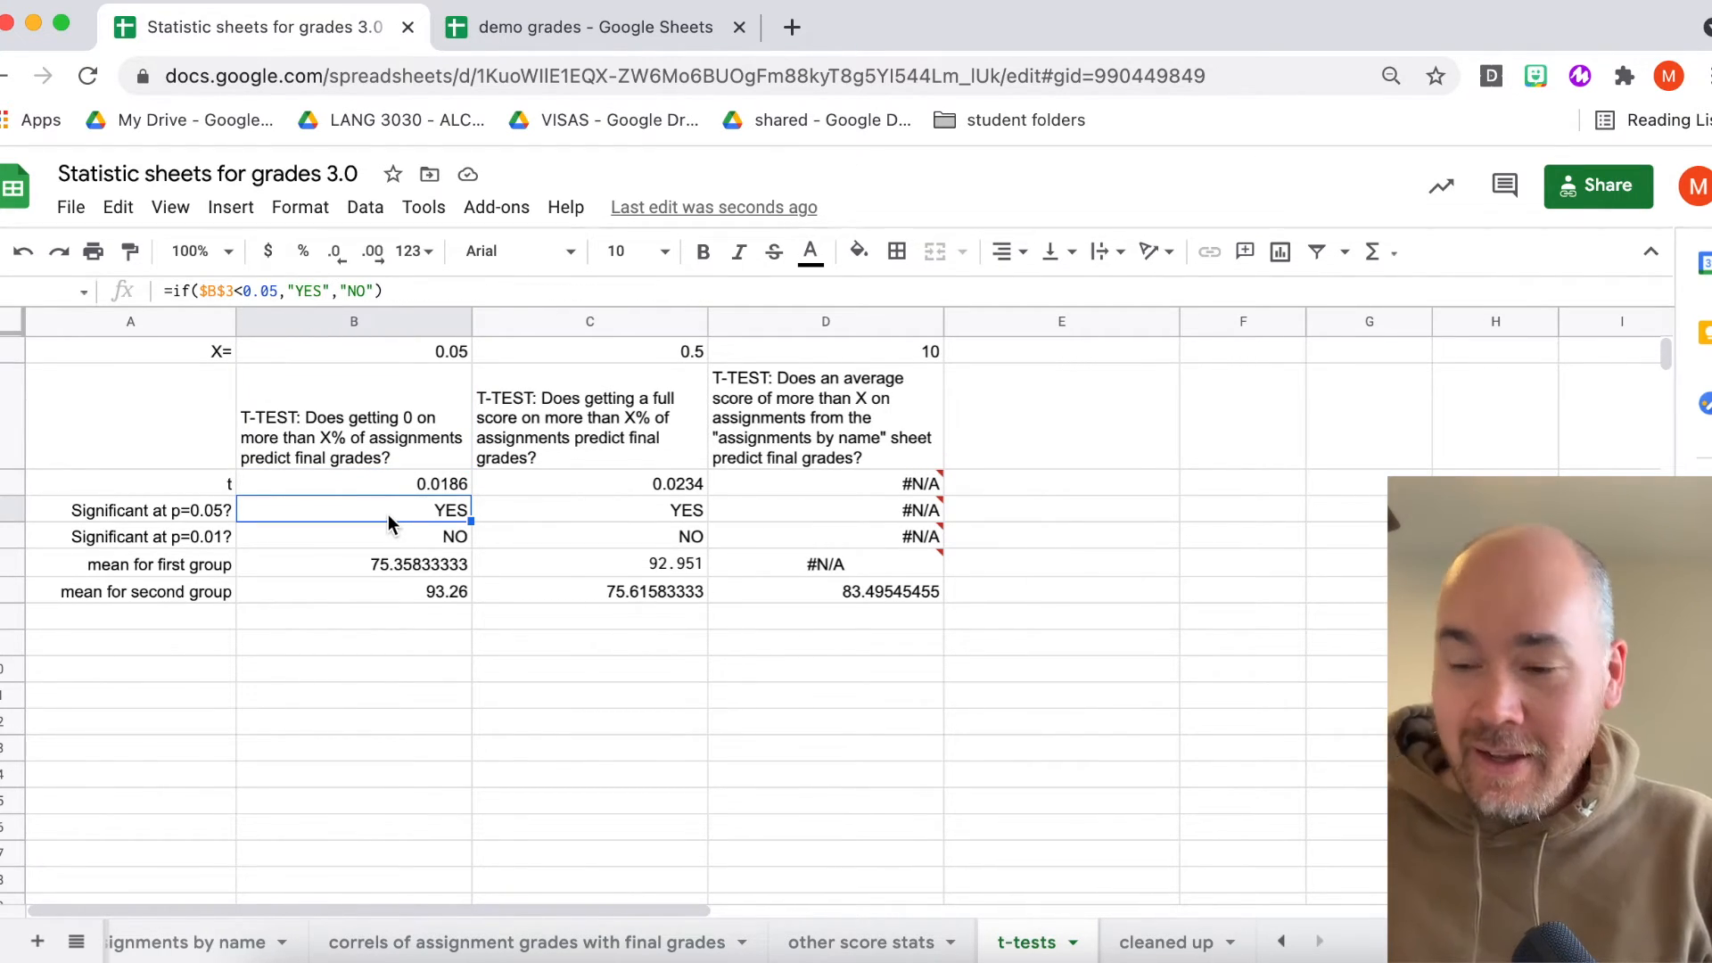
left_click(218, 531)
left_click(346, 542)
left_click(339, 566)
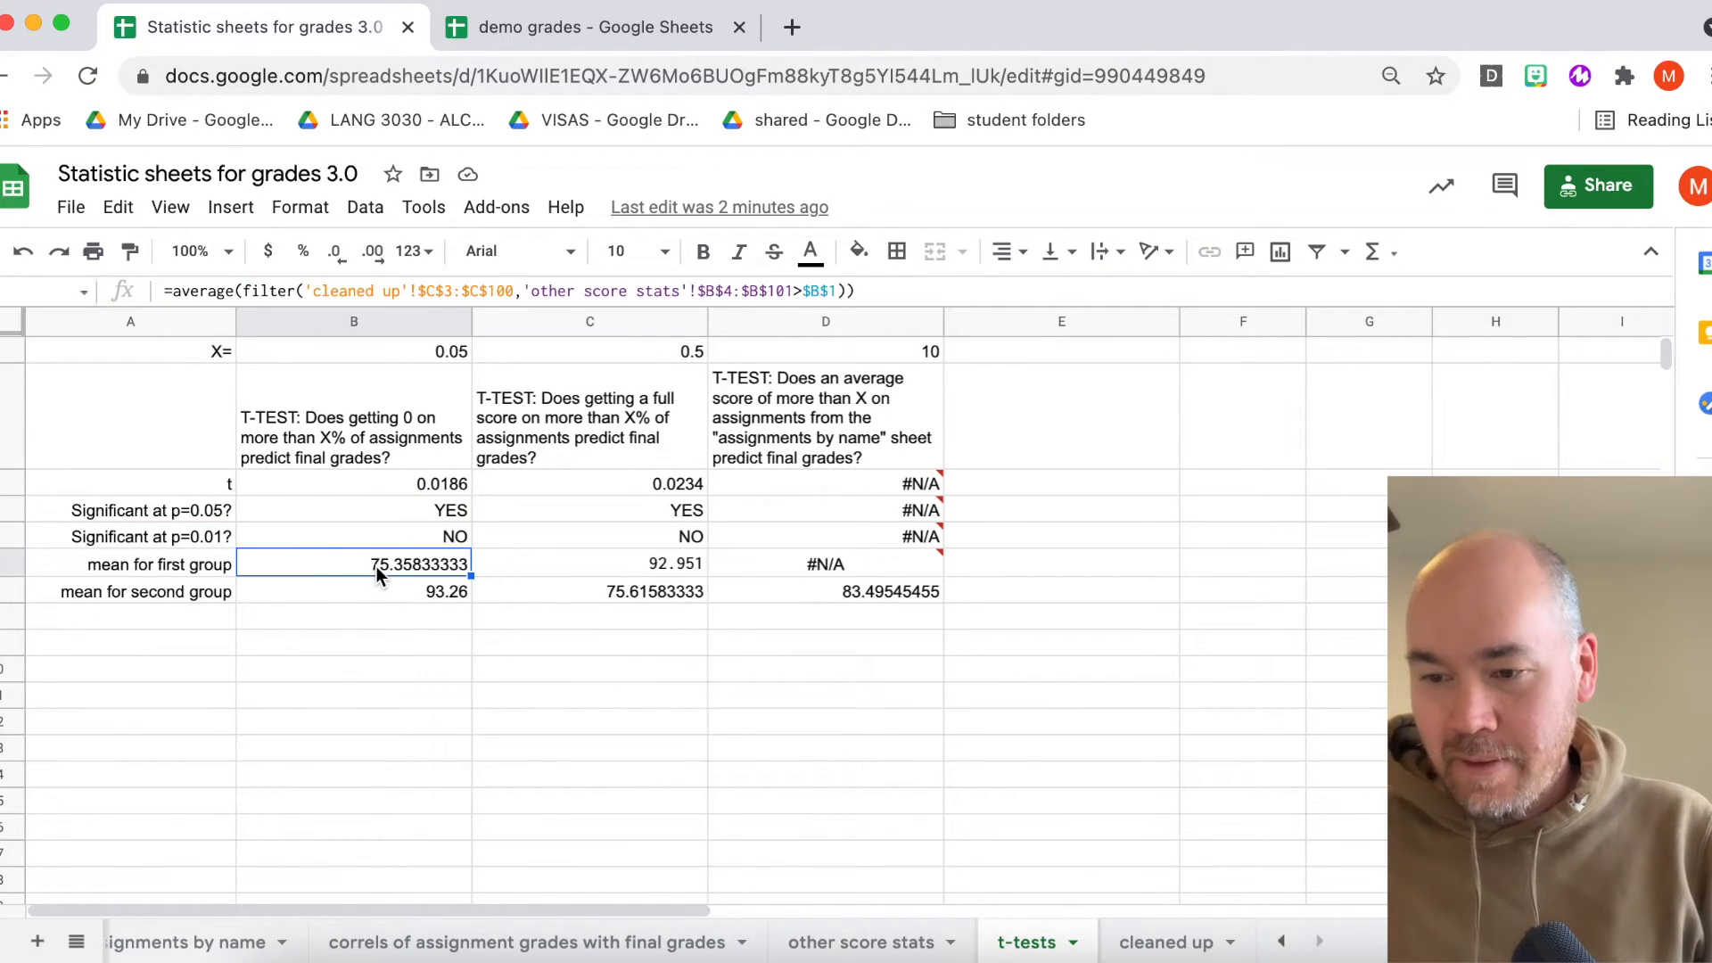
left_click(434, 355)
left_click(424, 597)
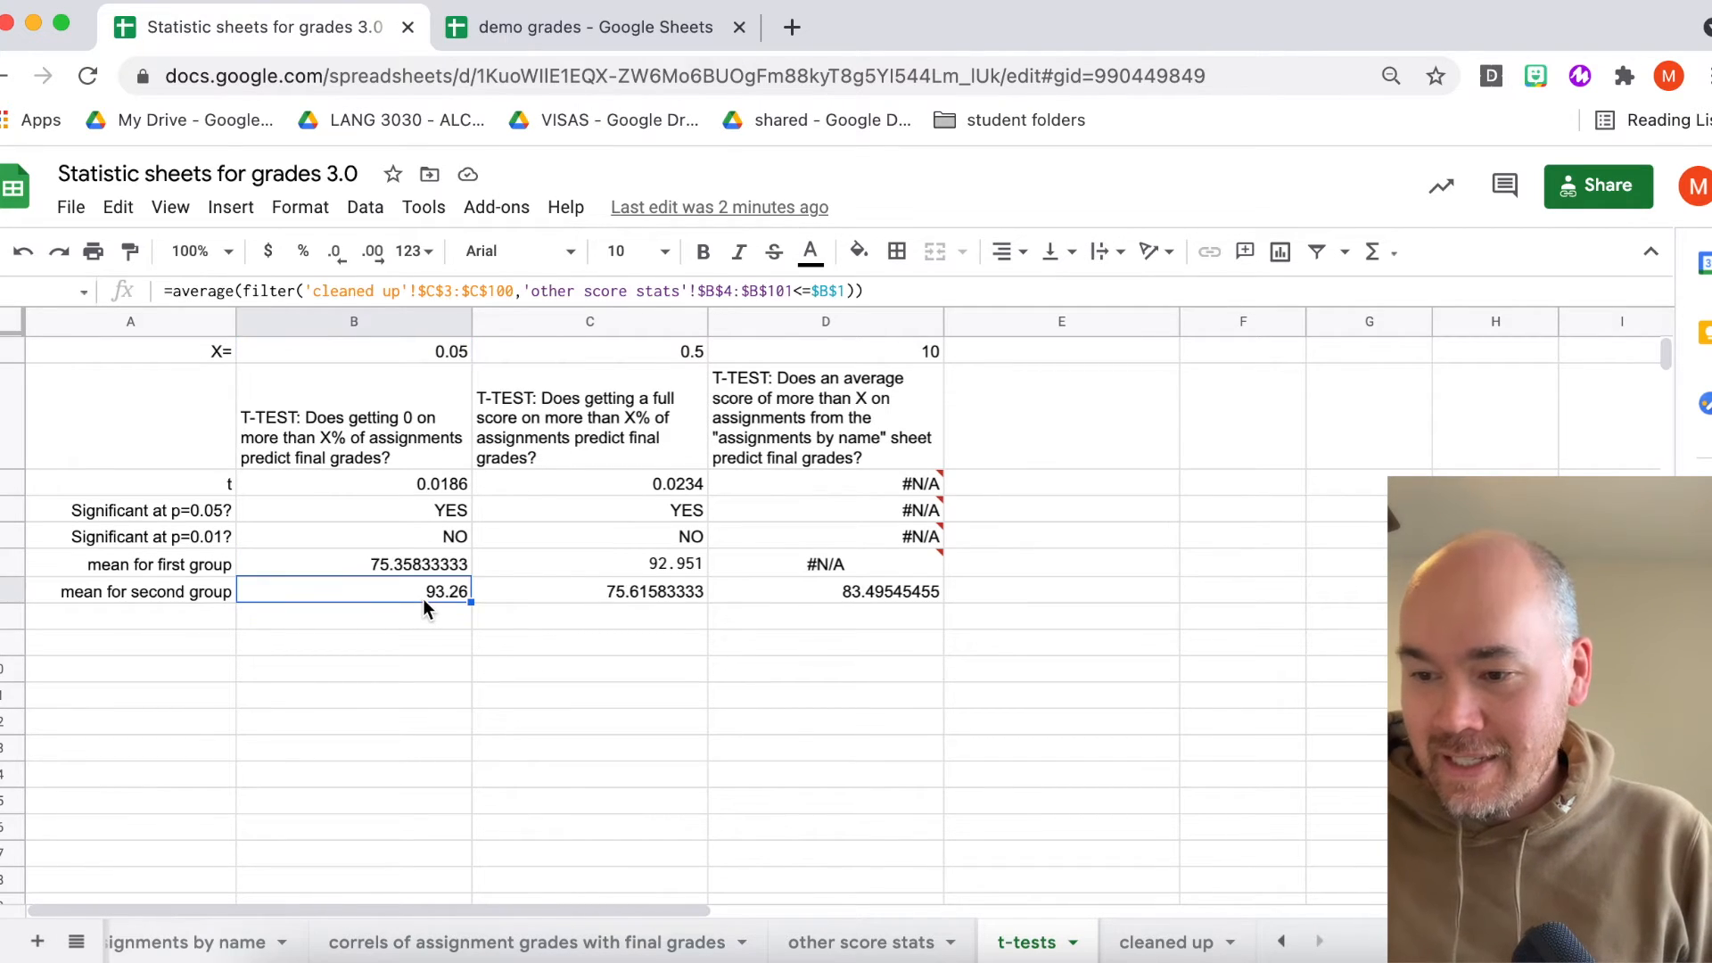
left_click(443, 354)
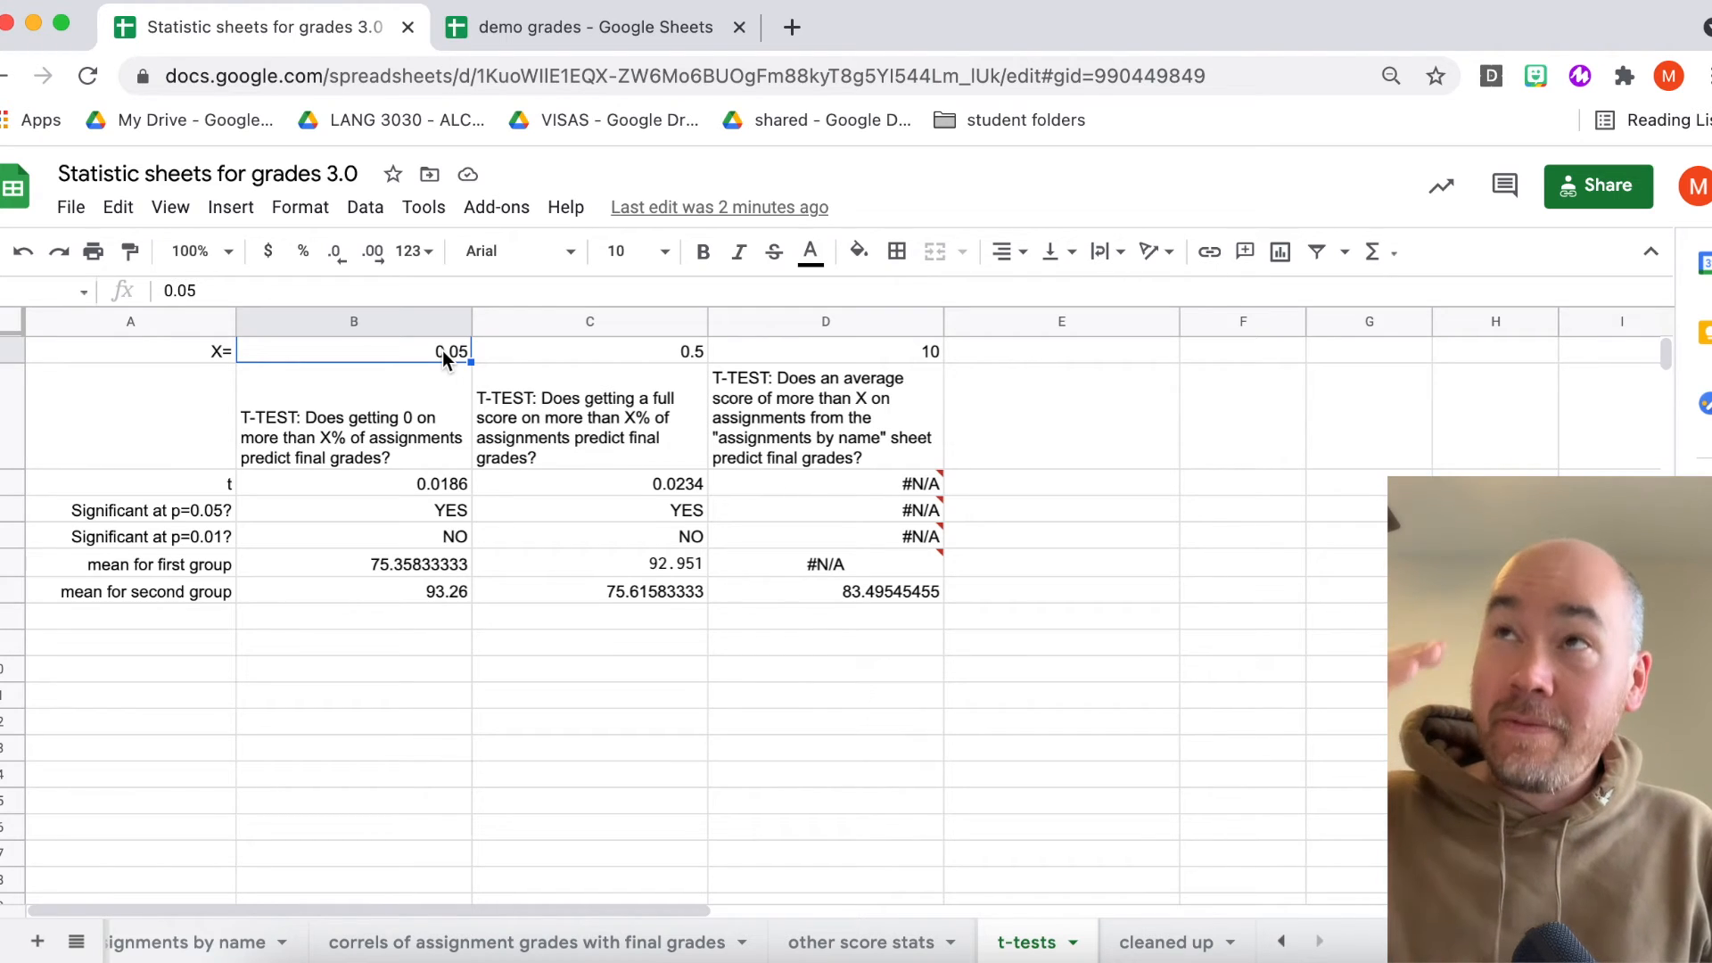
left_click(420, 592)
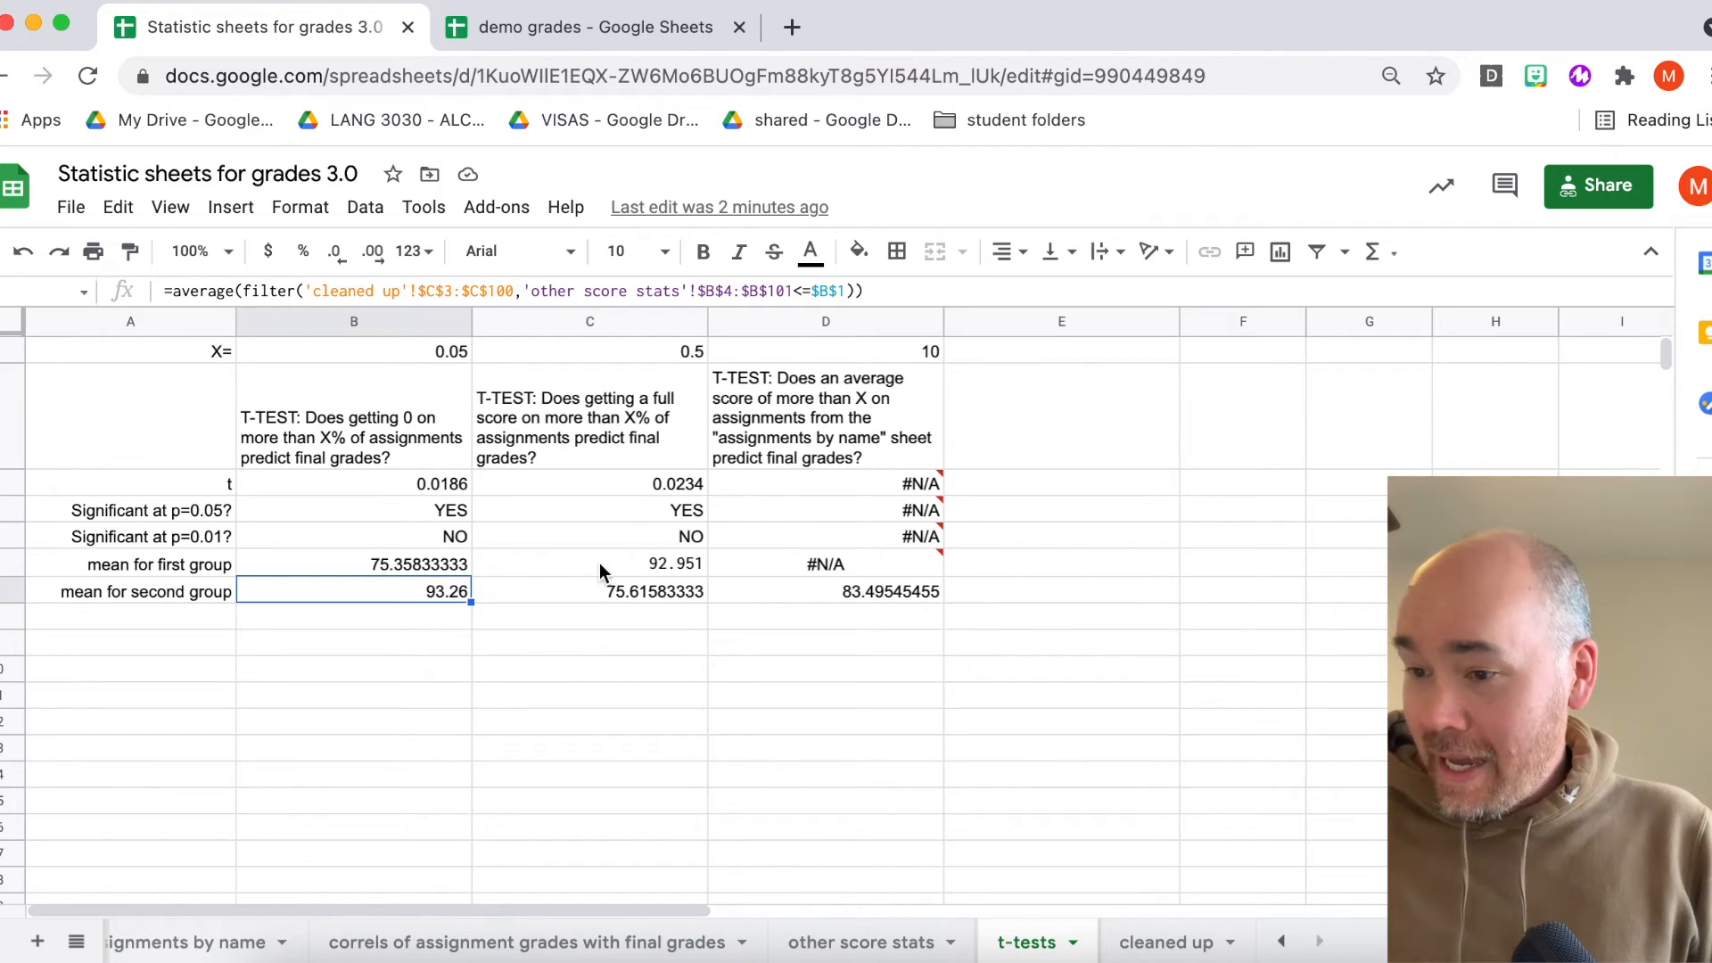
- Compare the three t-test question headings, glancing at the assignments by name sheet before returning
left_click(612, 412)
left_click(745, 419)
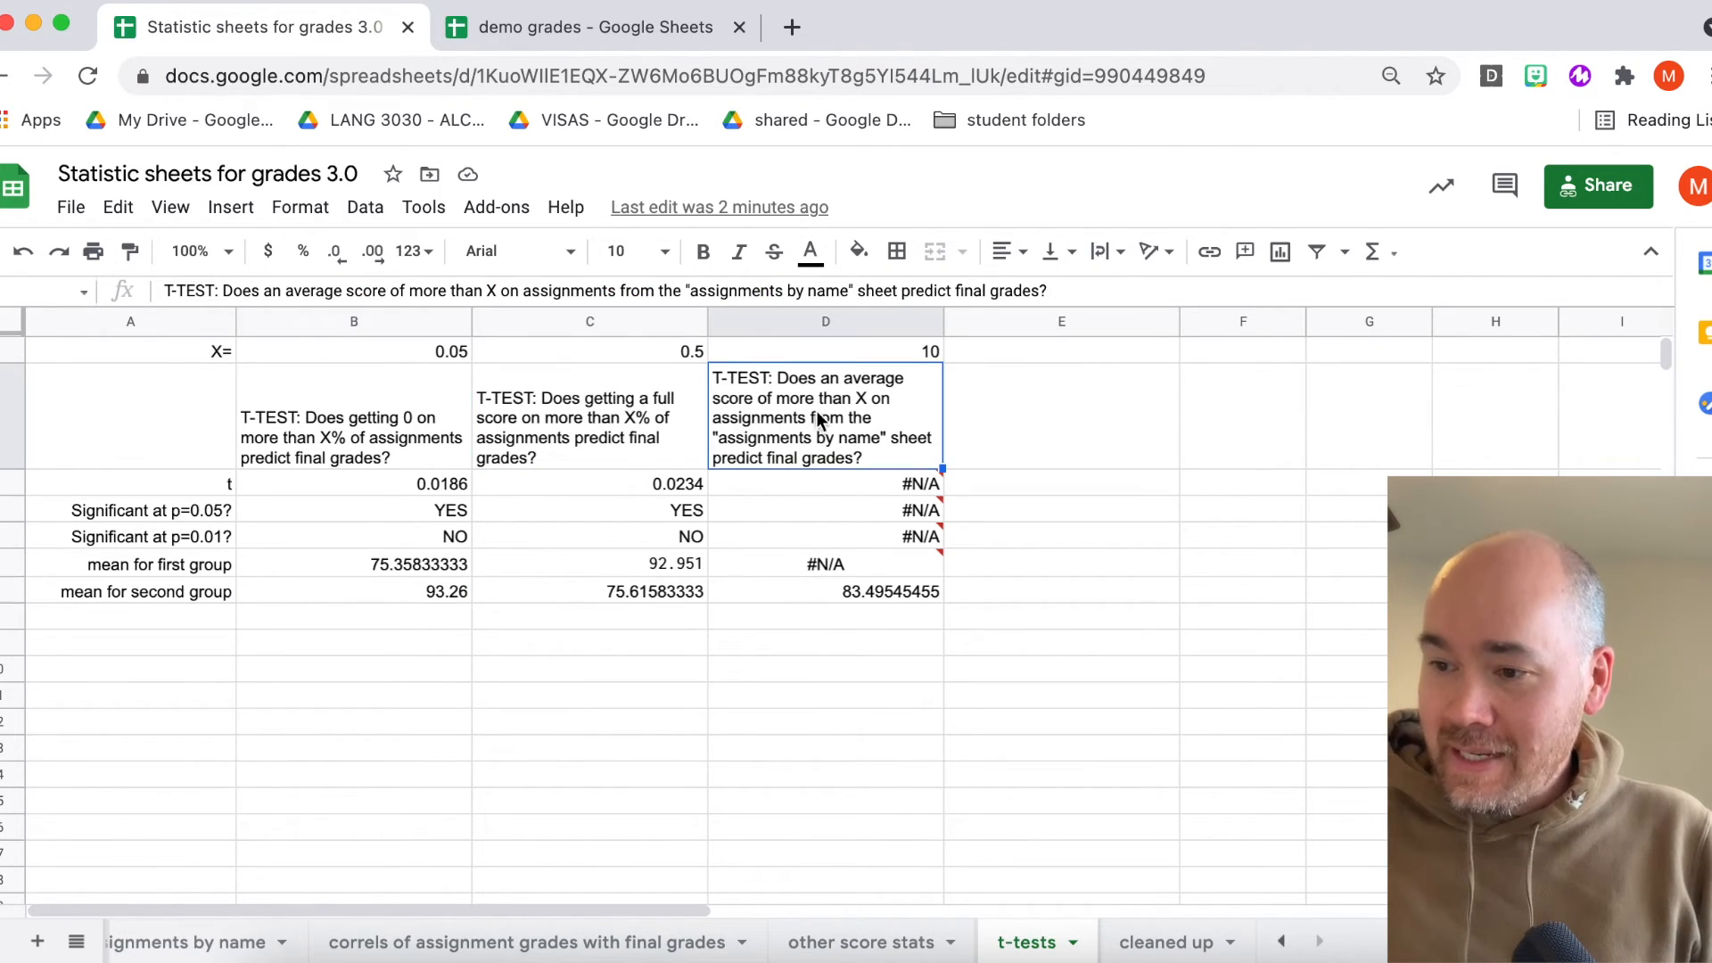
left_click(613, 417)
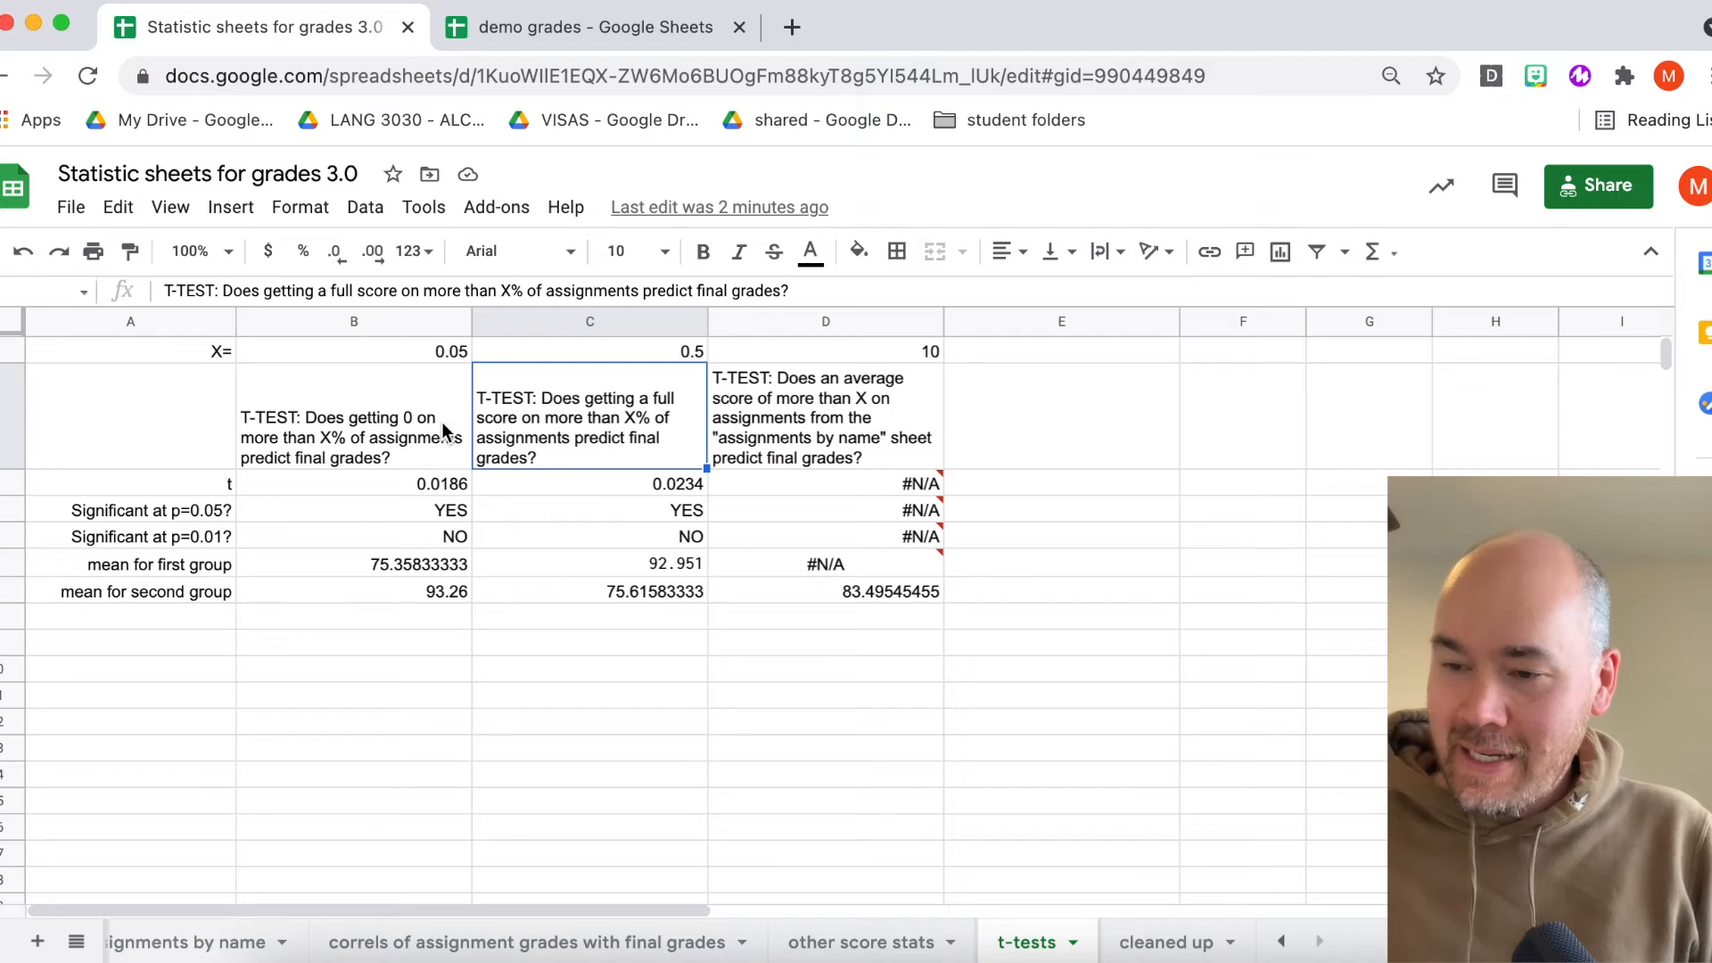
left_click(833, 410)
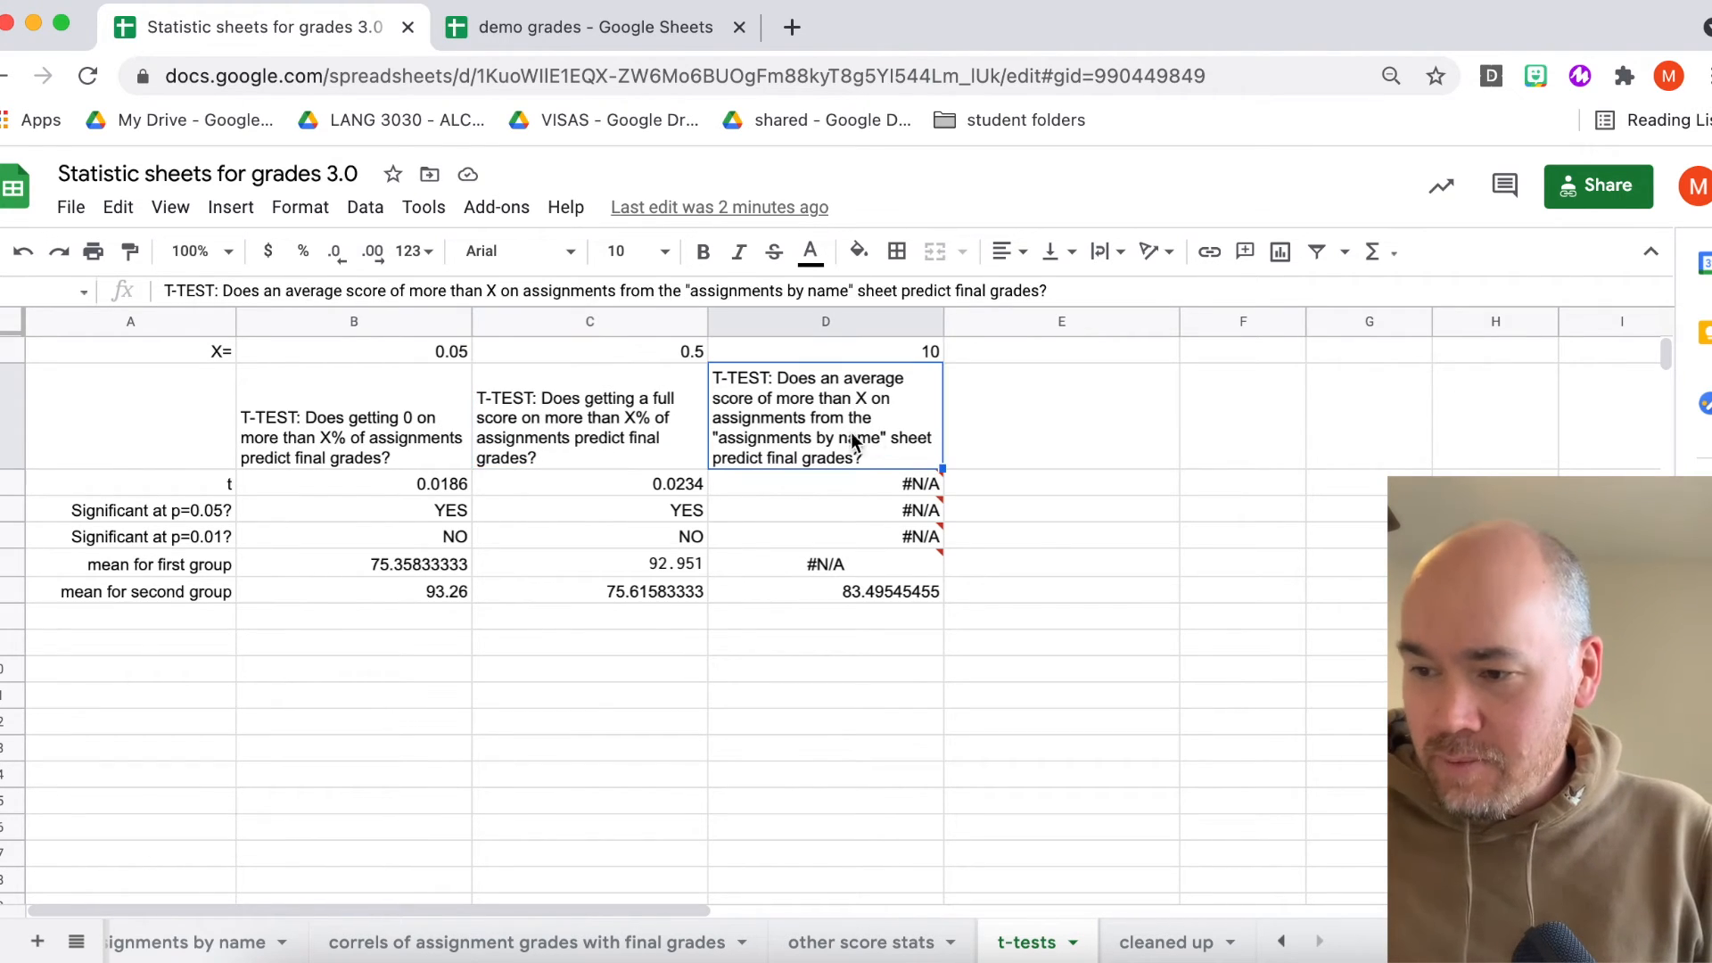
scroll(411, 946, "left", 3)
left_click(452, 942)
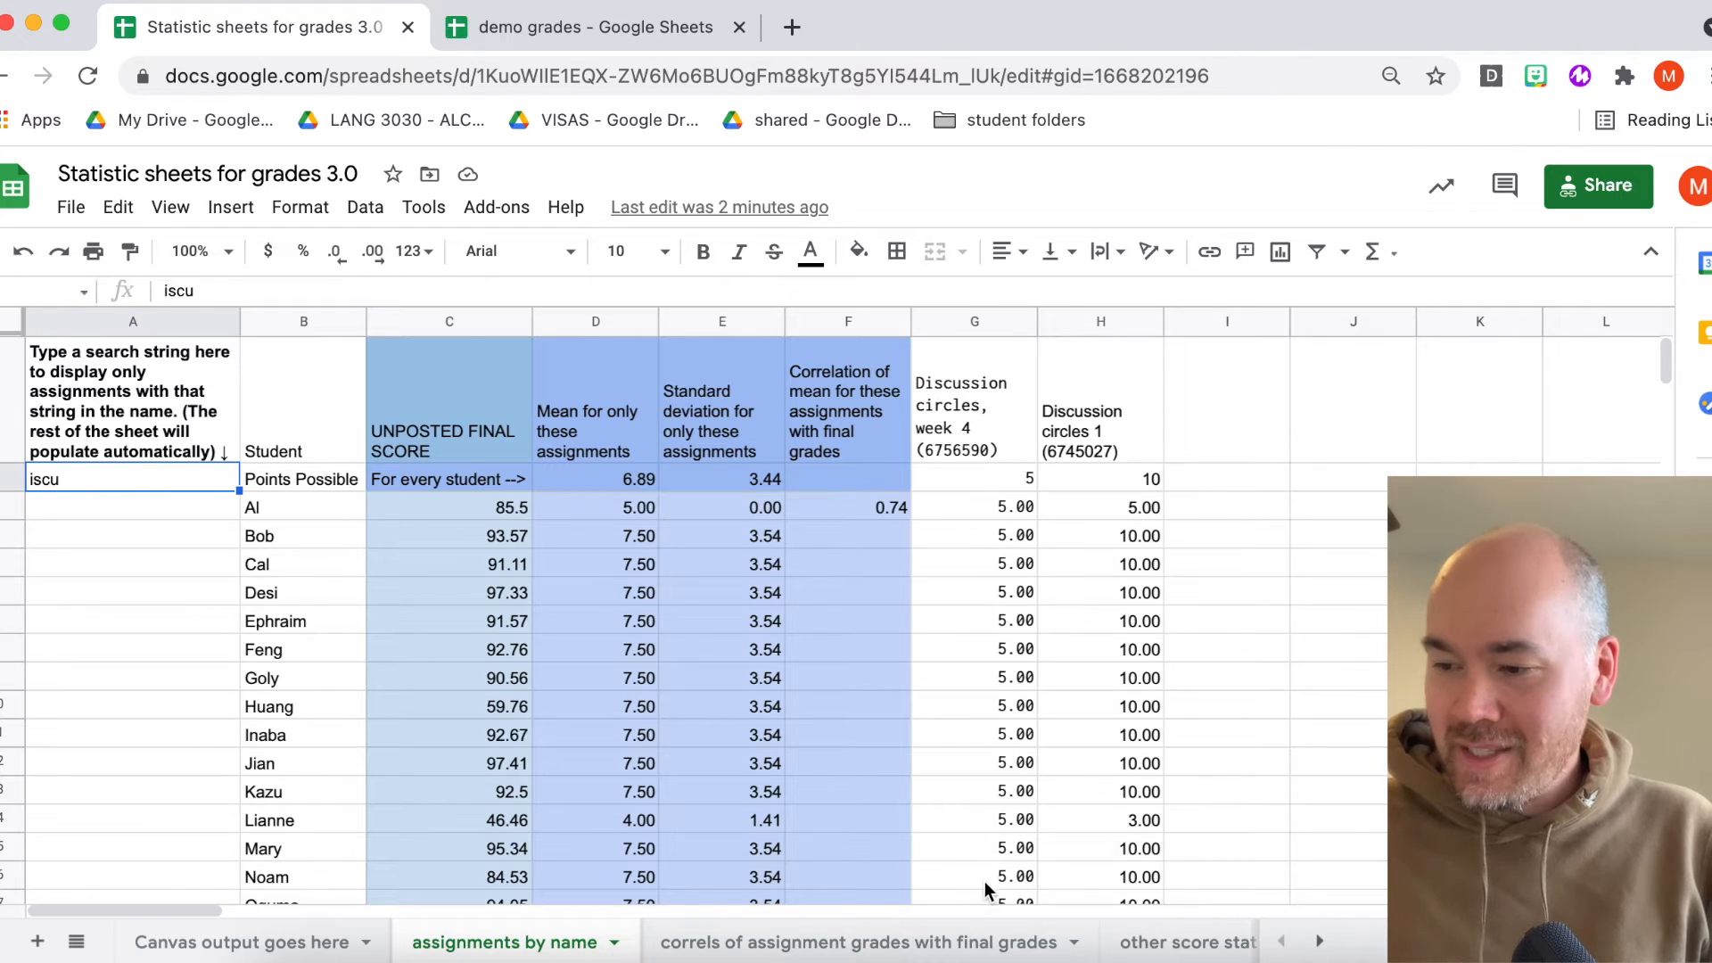
scroll(972, 945, "right", 3)
left_click(1024, 943)
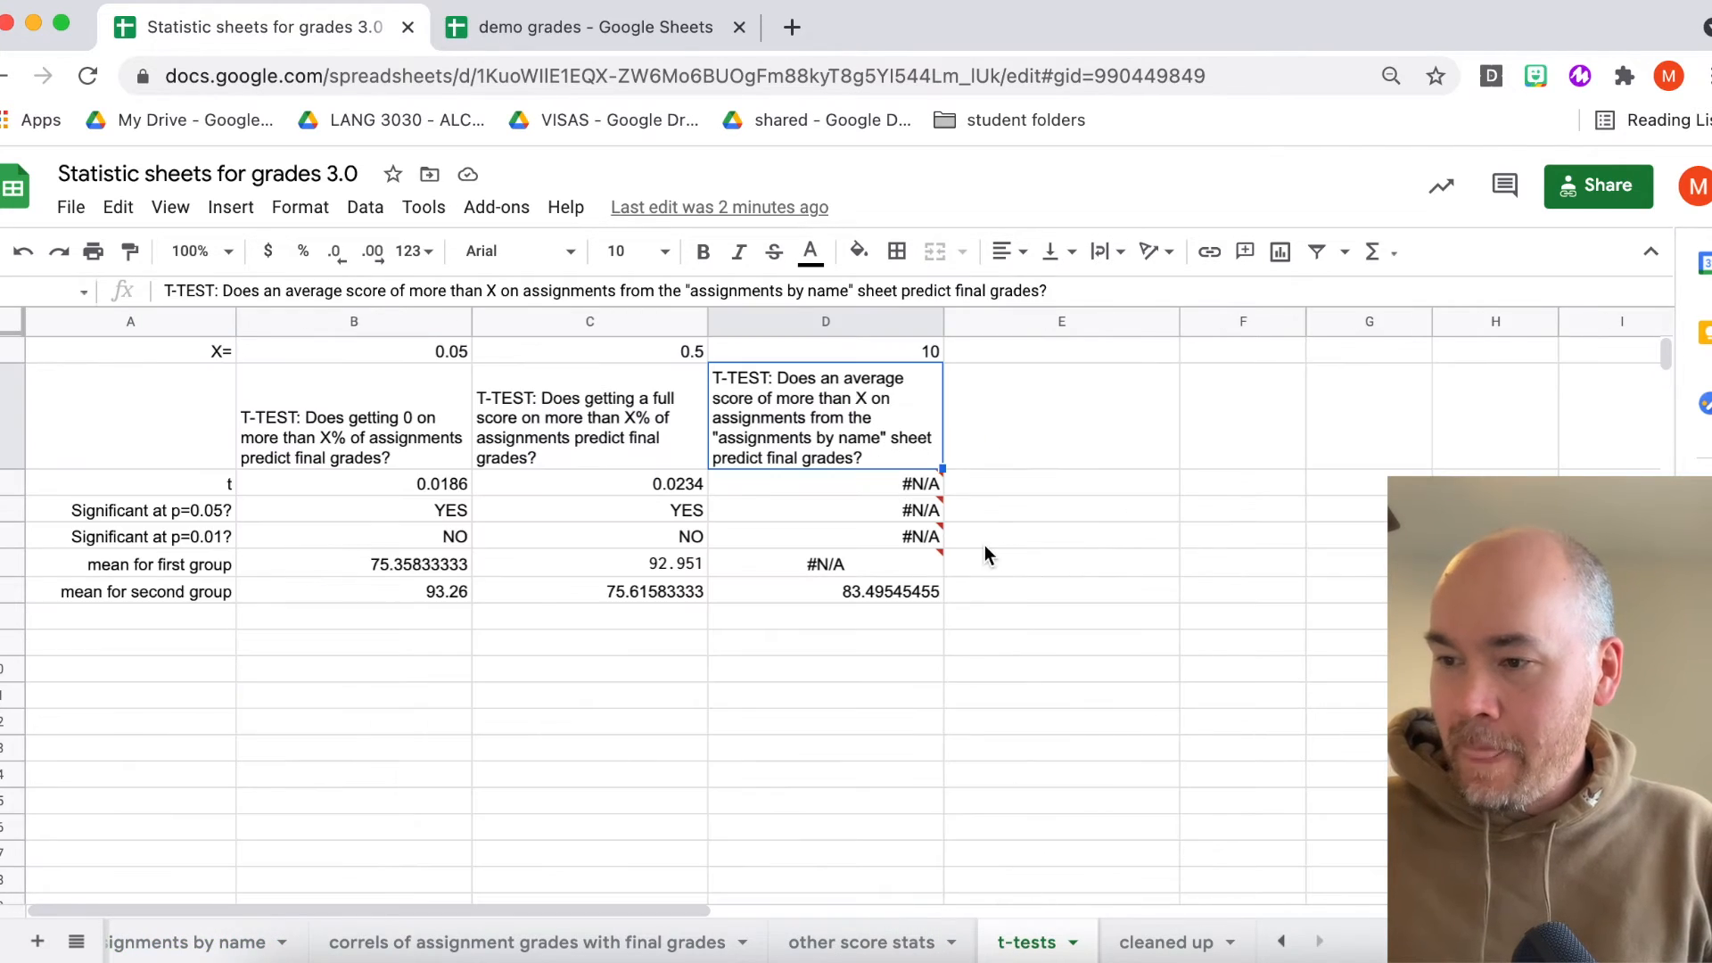
- Inspect the third t-test's X value and the error on its result cells
left_click(913, 349)
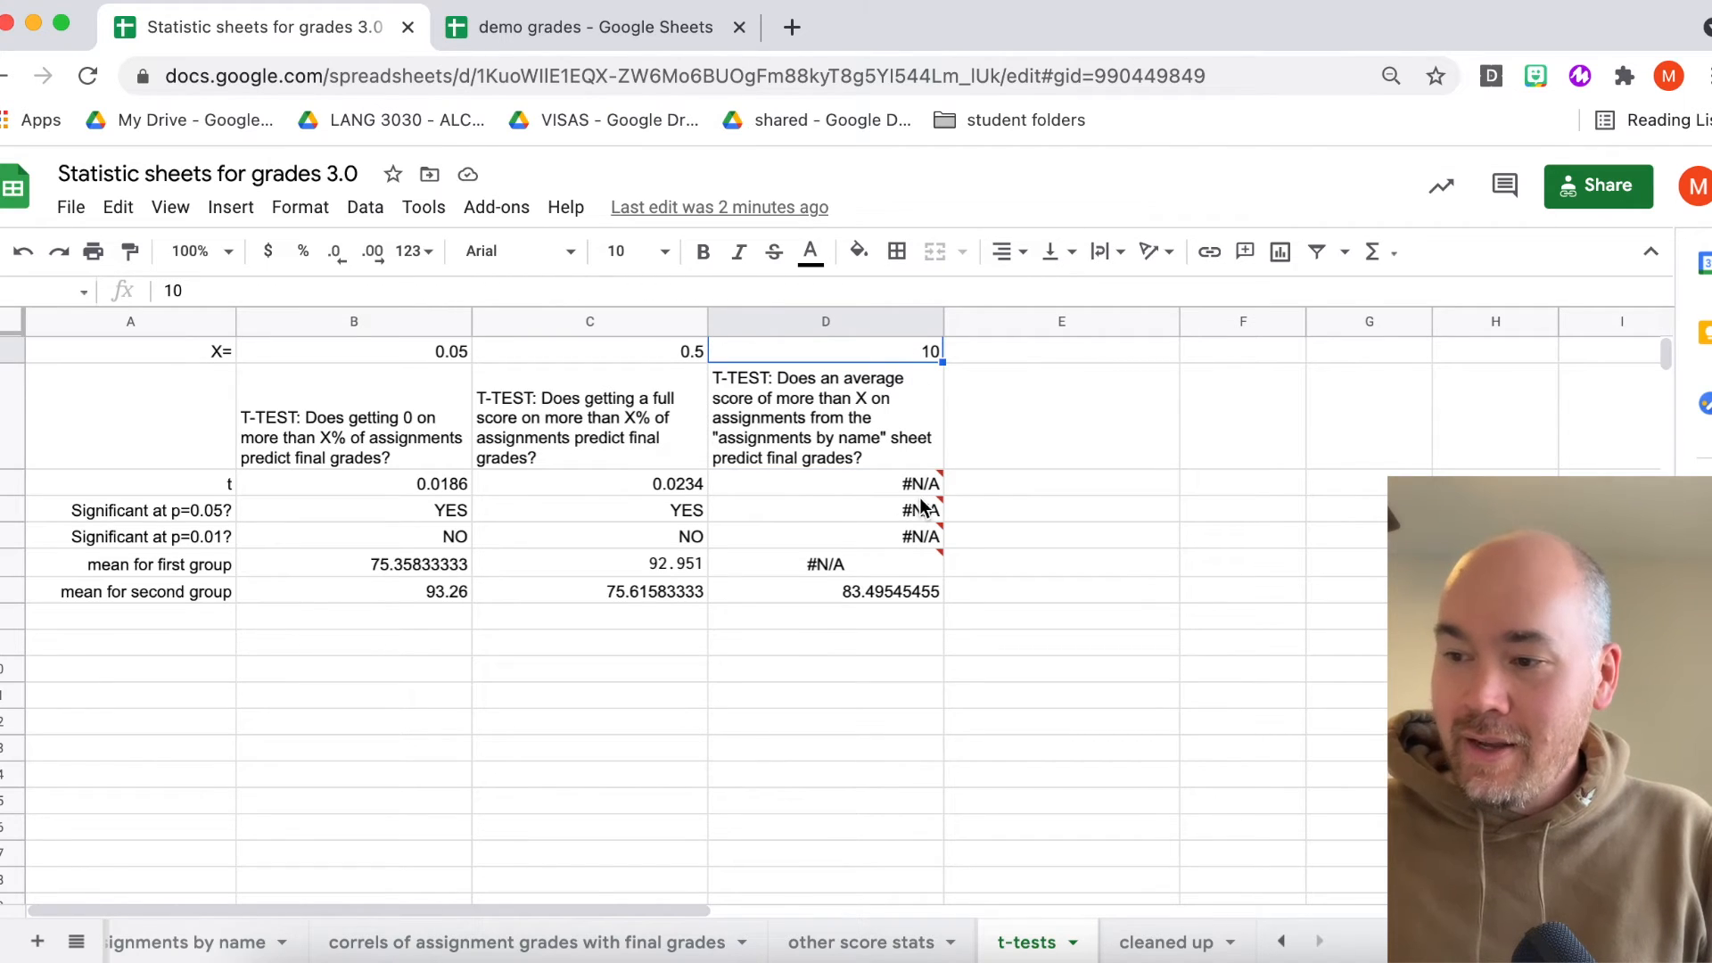
mouse_move(896, 485)
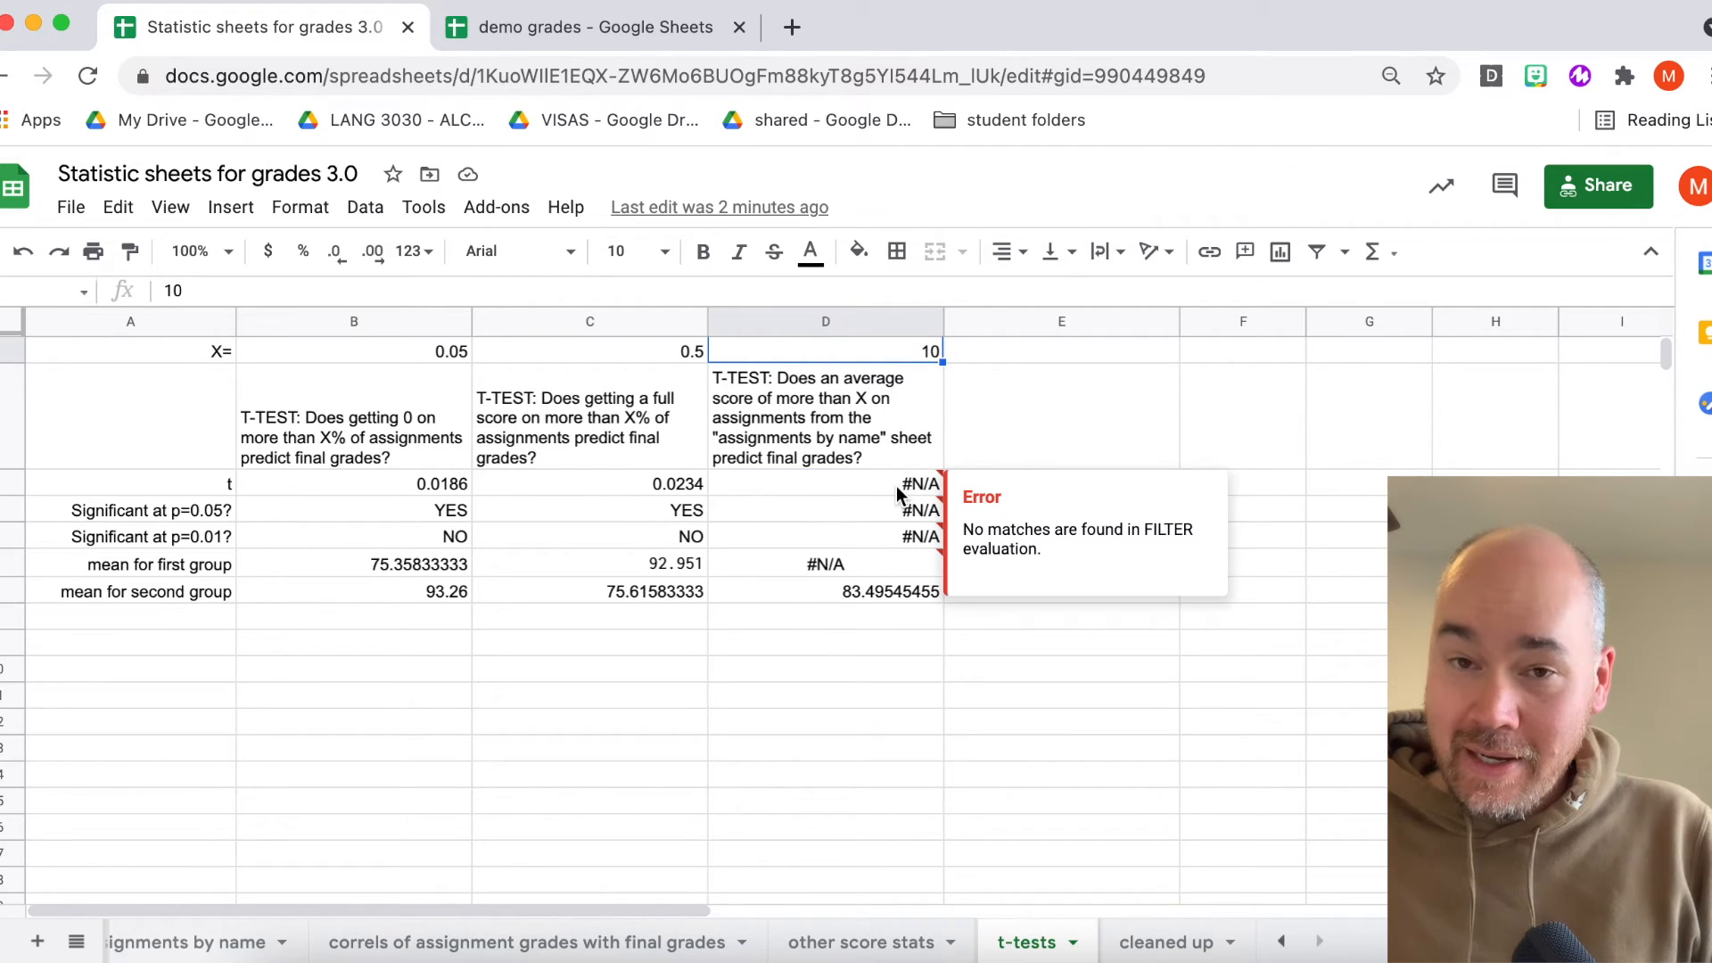
left_click(867, 437)
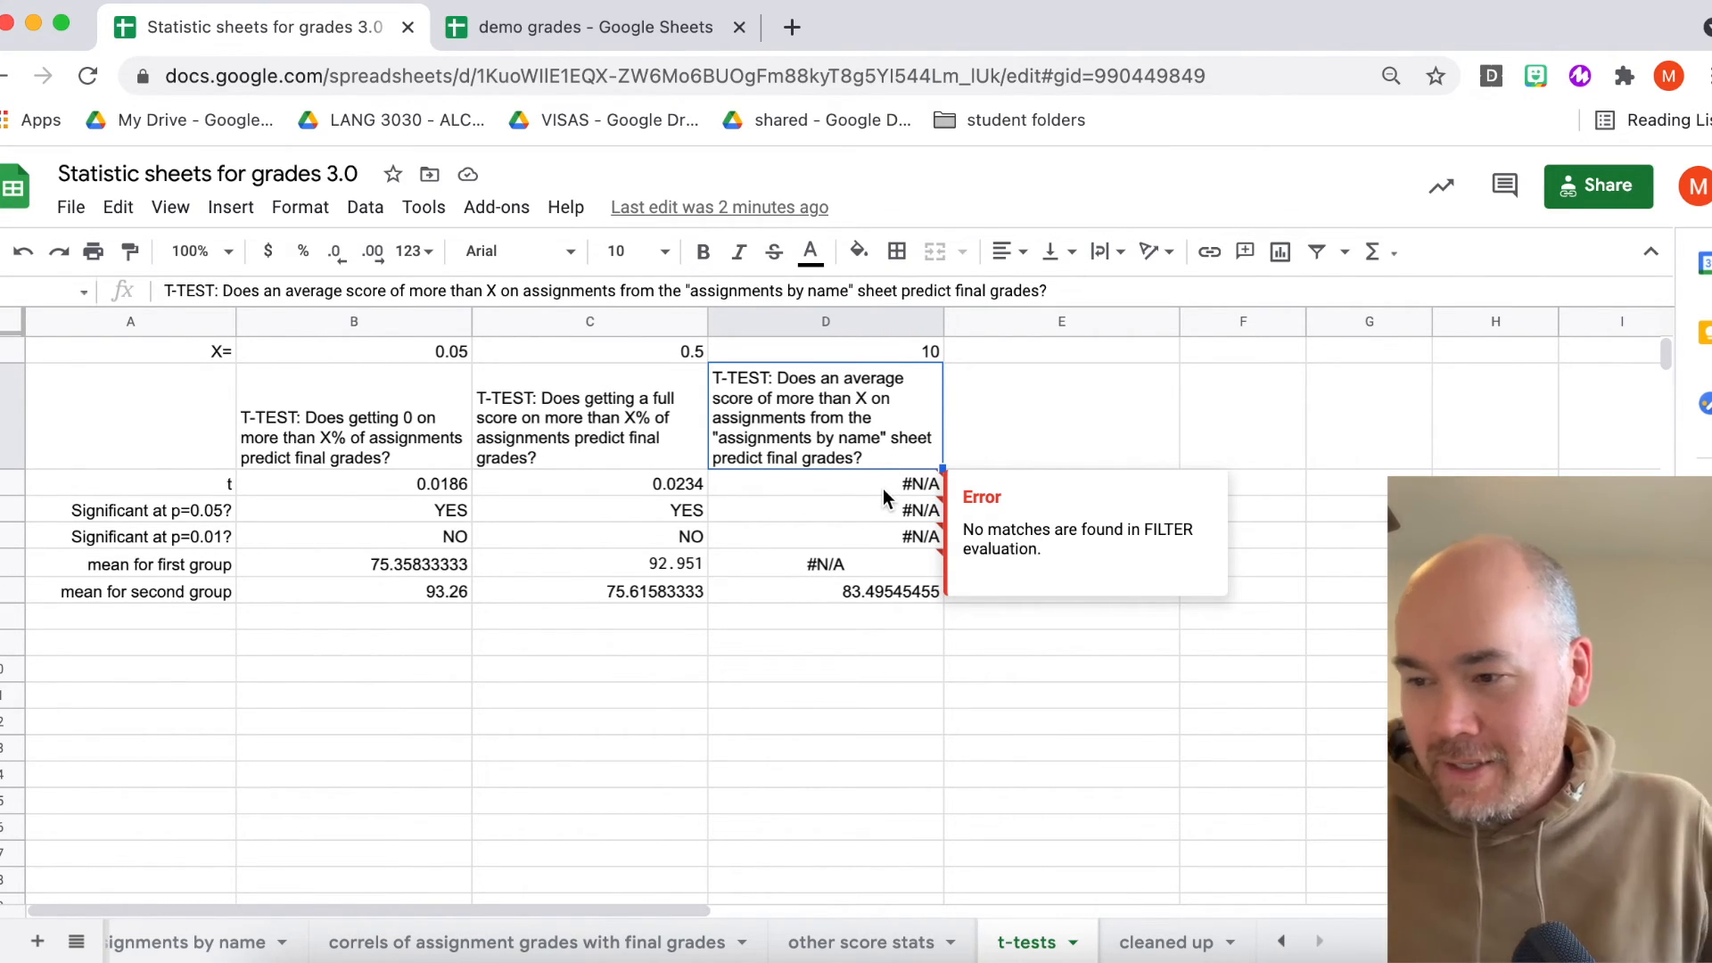
left_click(919, 350)
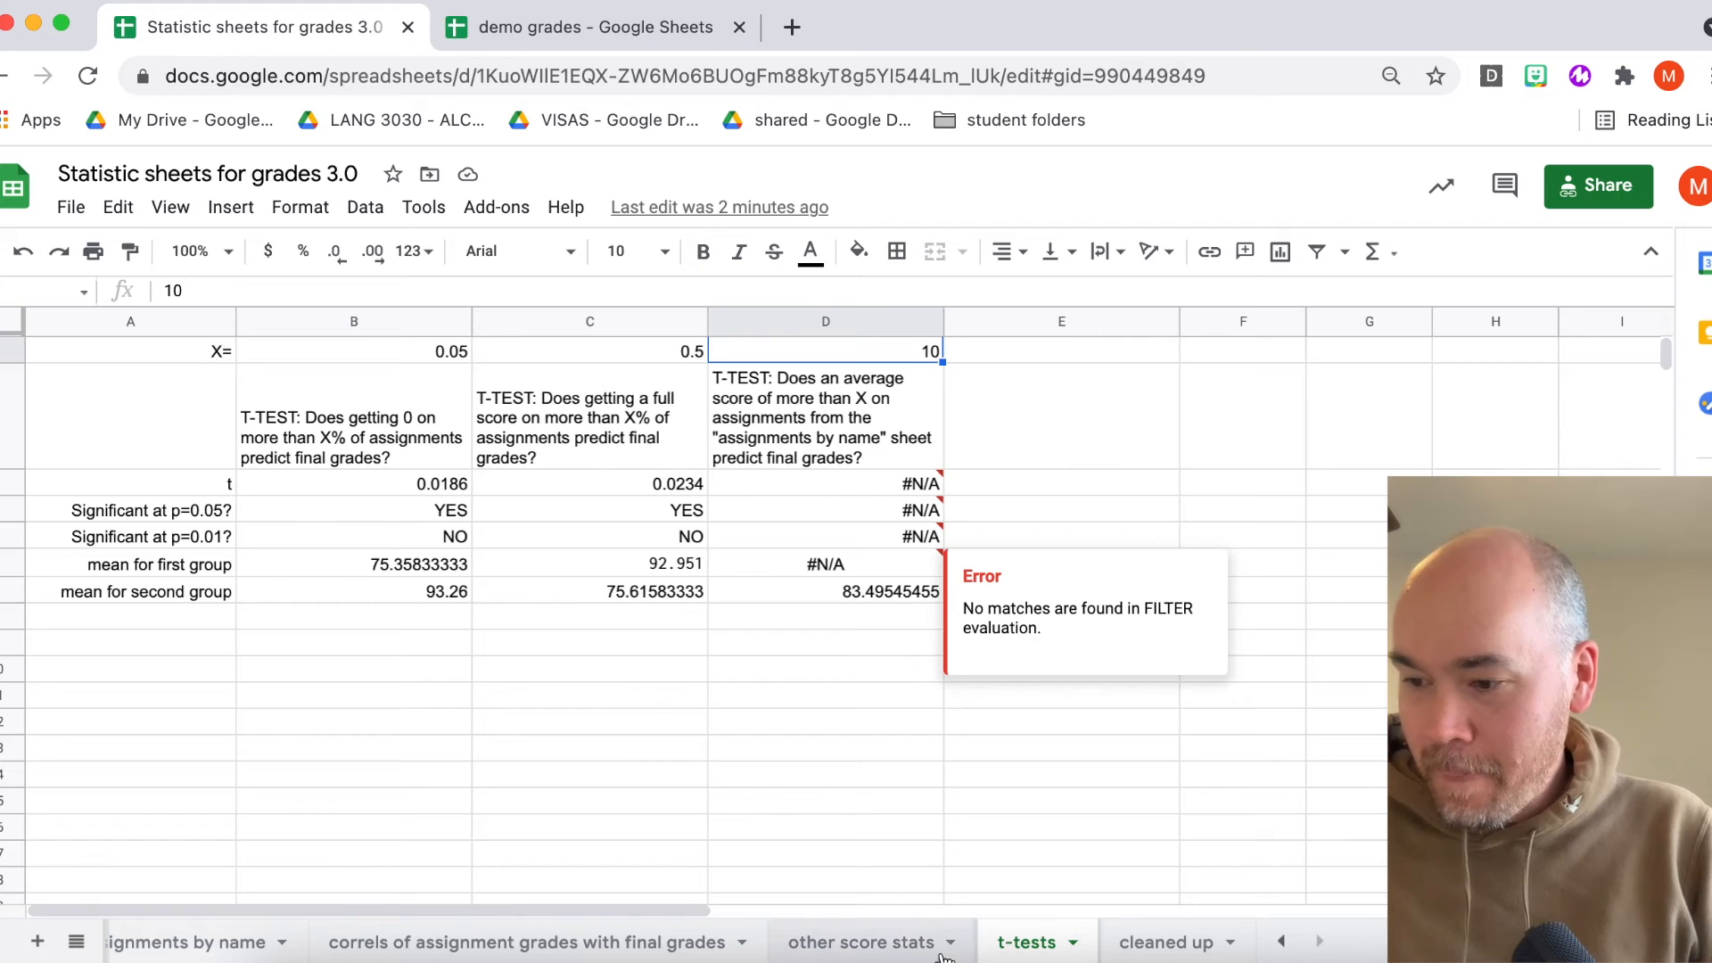
- Open the Canvas output sheet and compare it with the demo grades spreadsheet
scroll(919, 947, "left", 3)
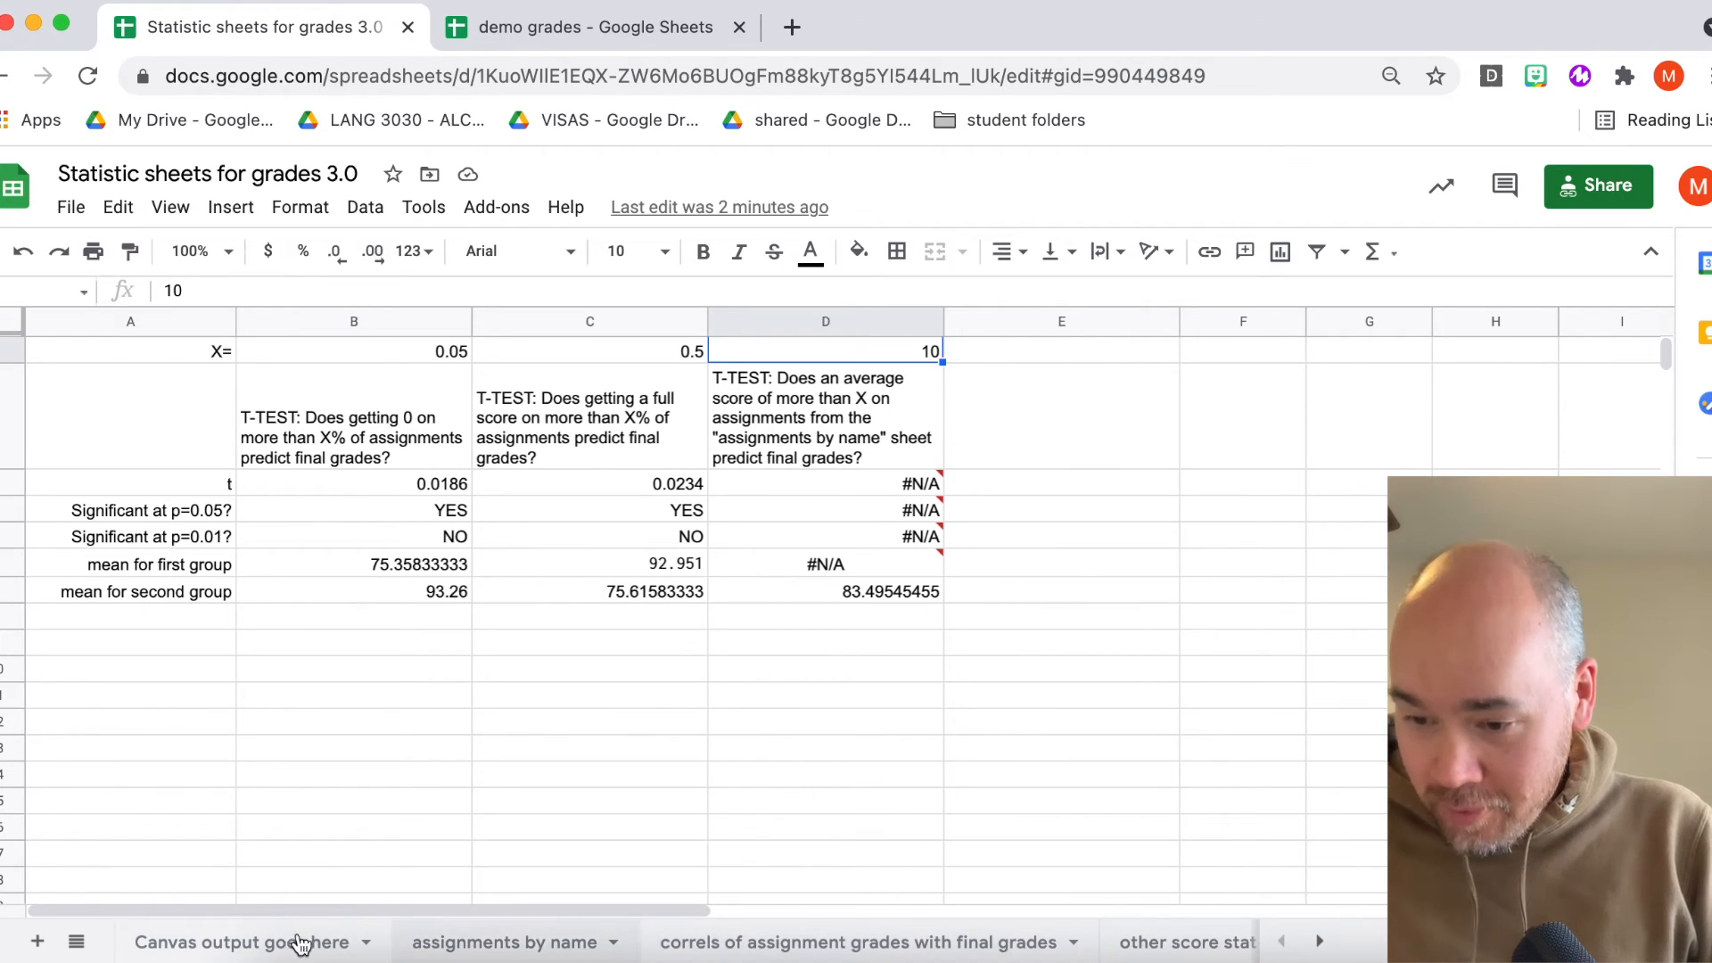
left_click(239, 948)
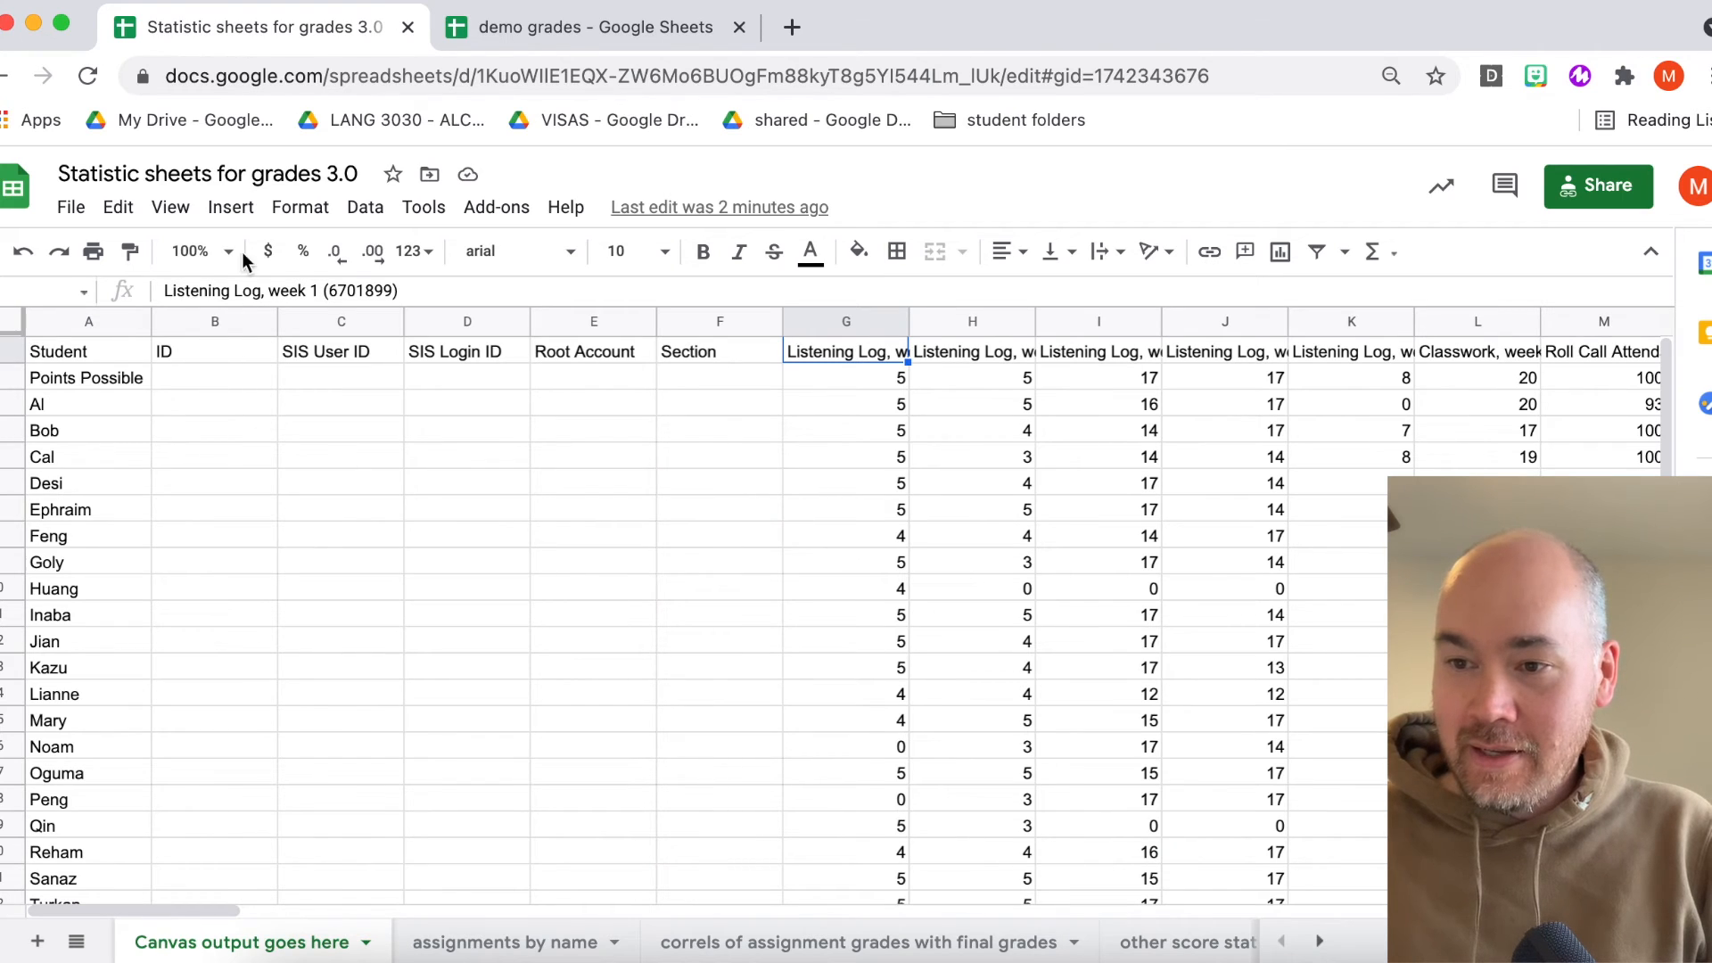
left_click(504, 484)
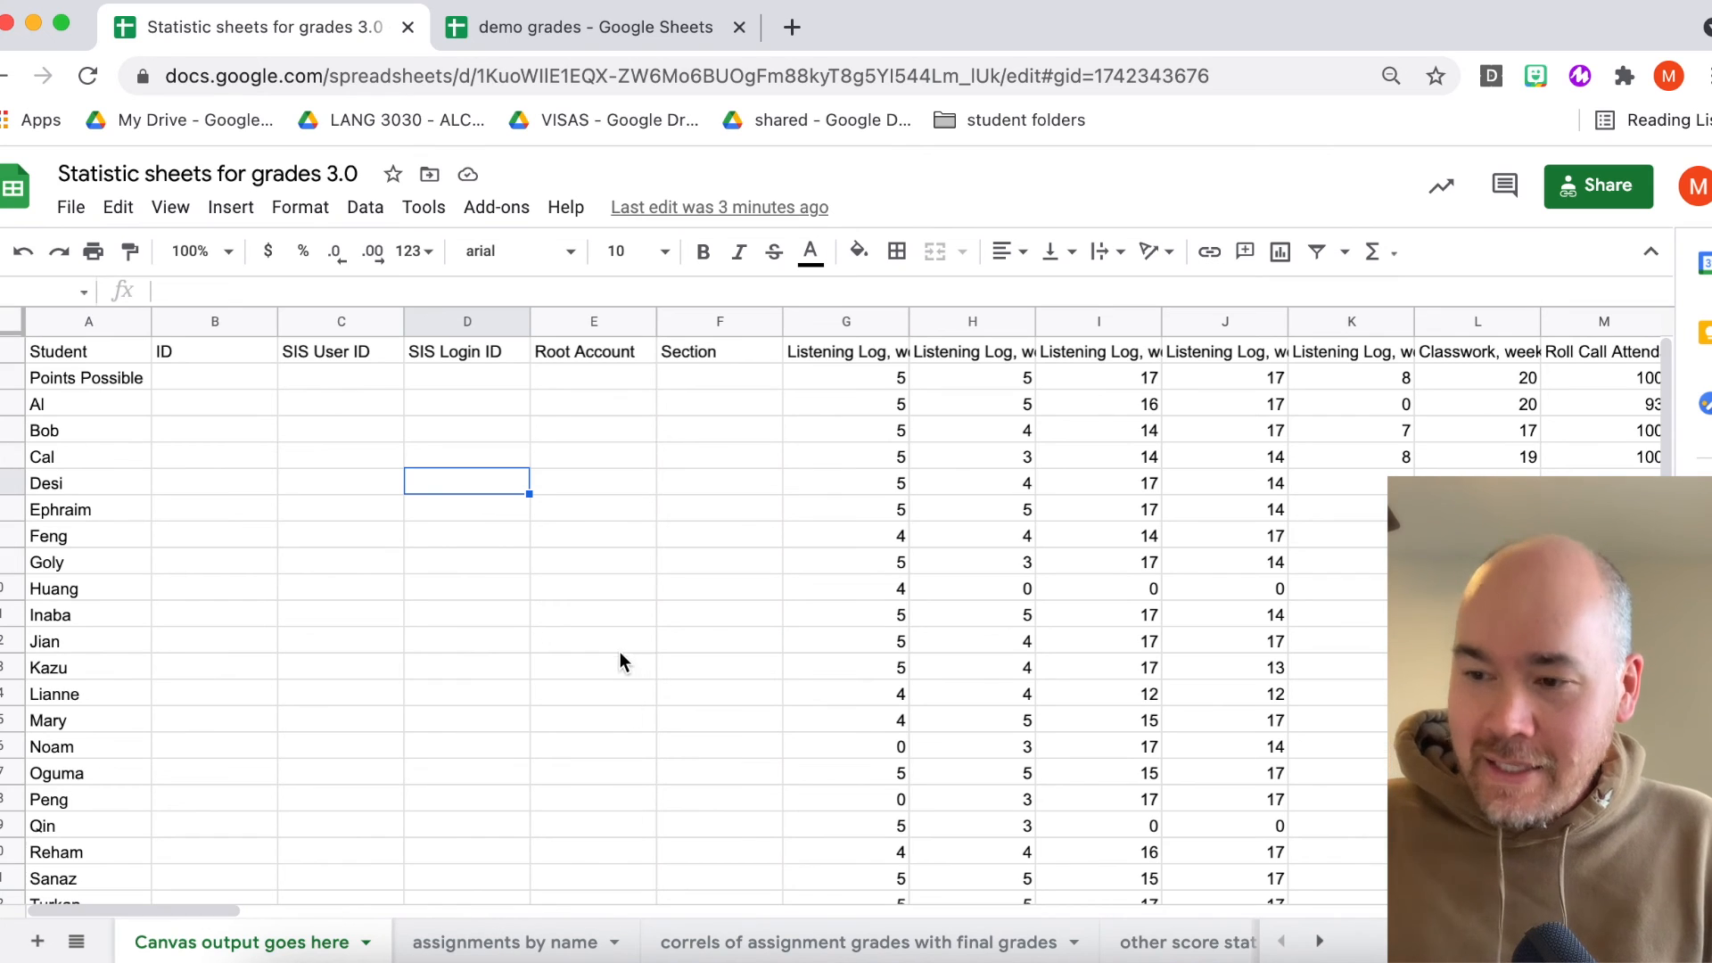
left_click(332, 504)
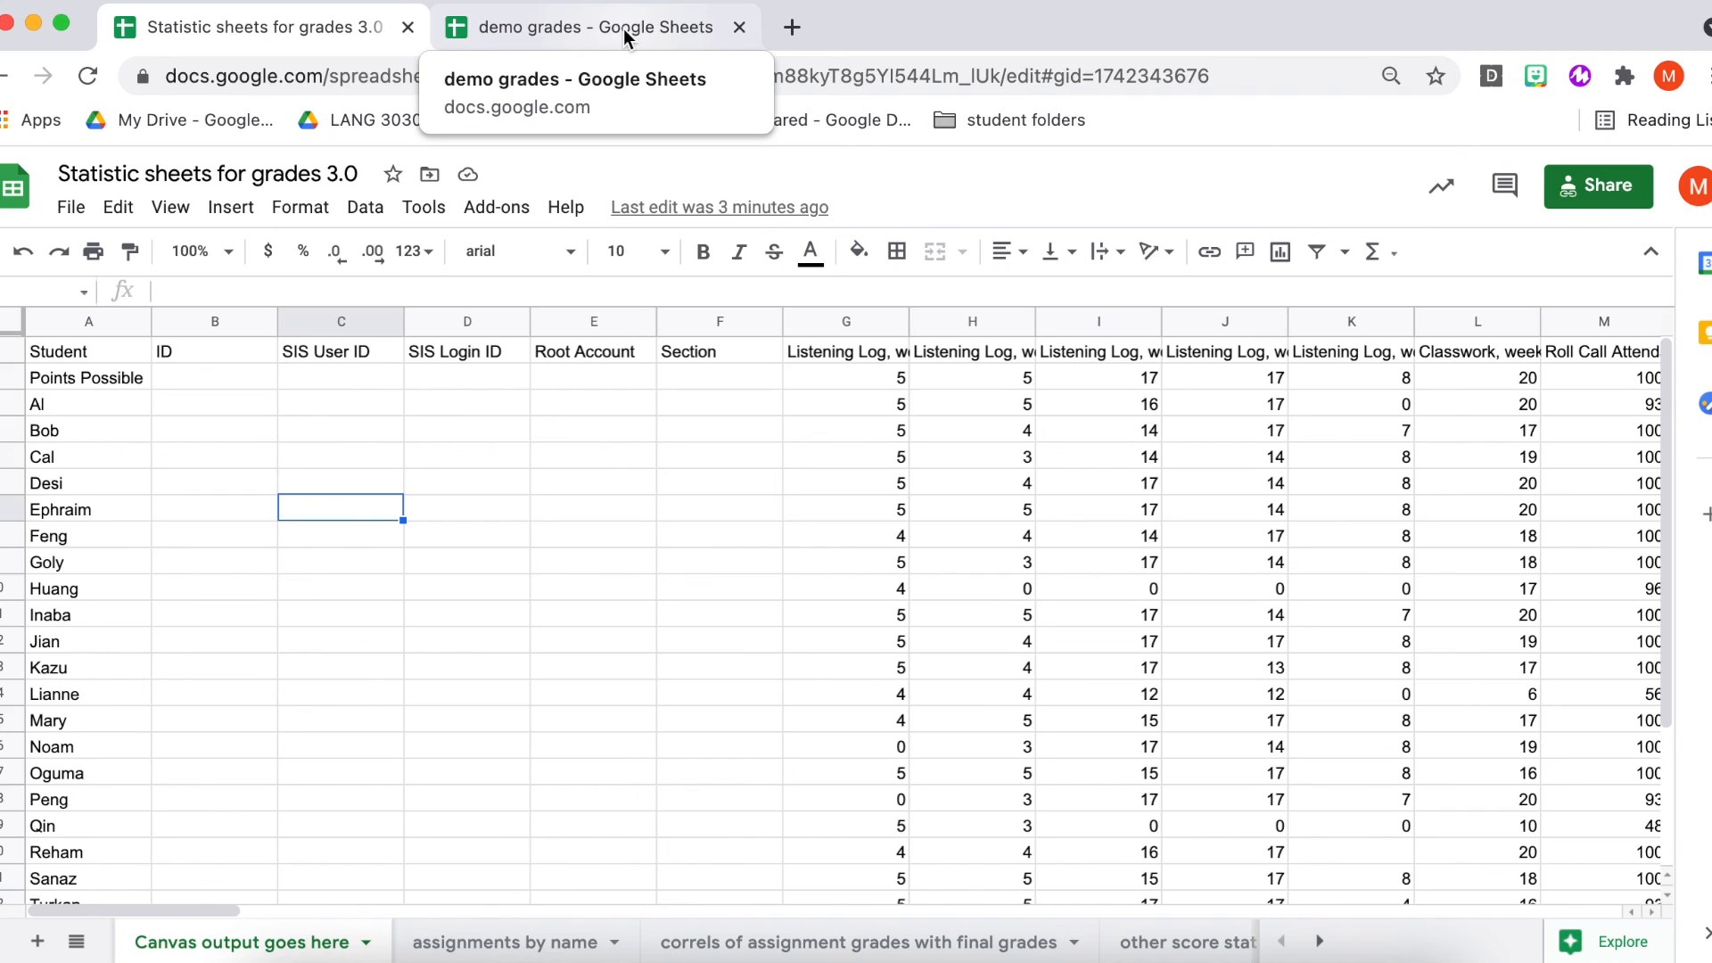
left_click(596, 457)
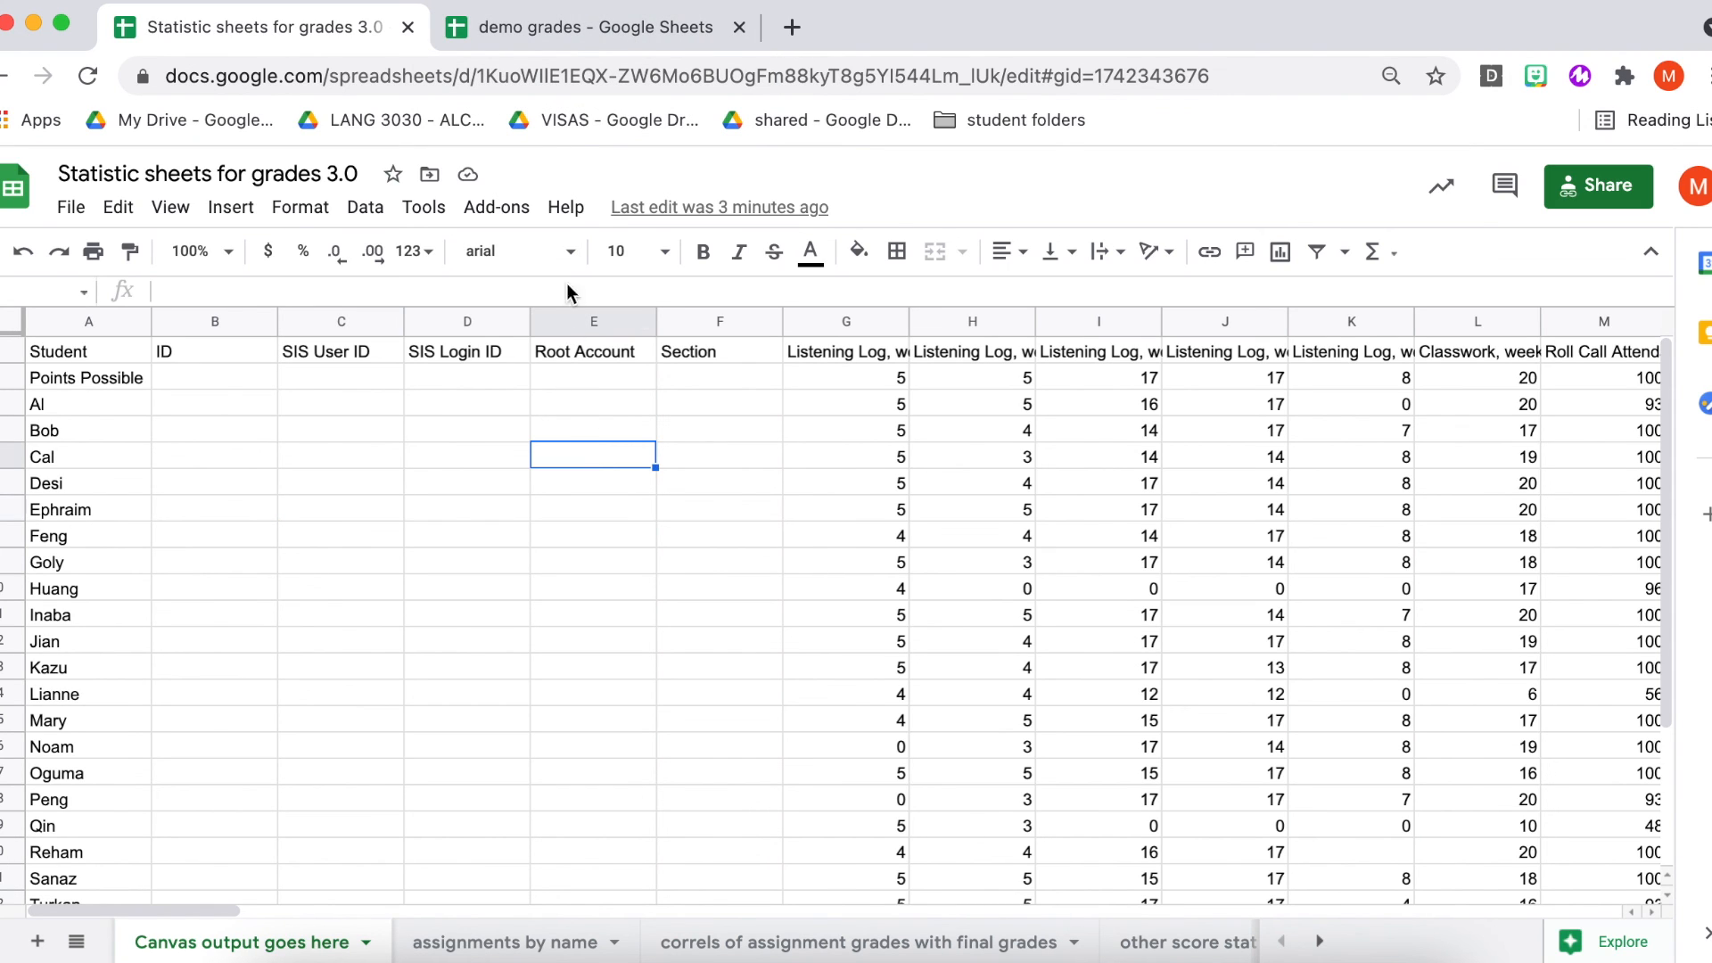
left_click(628, 29)
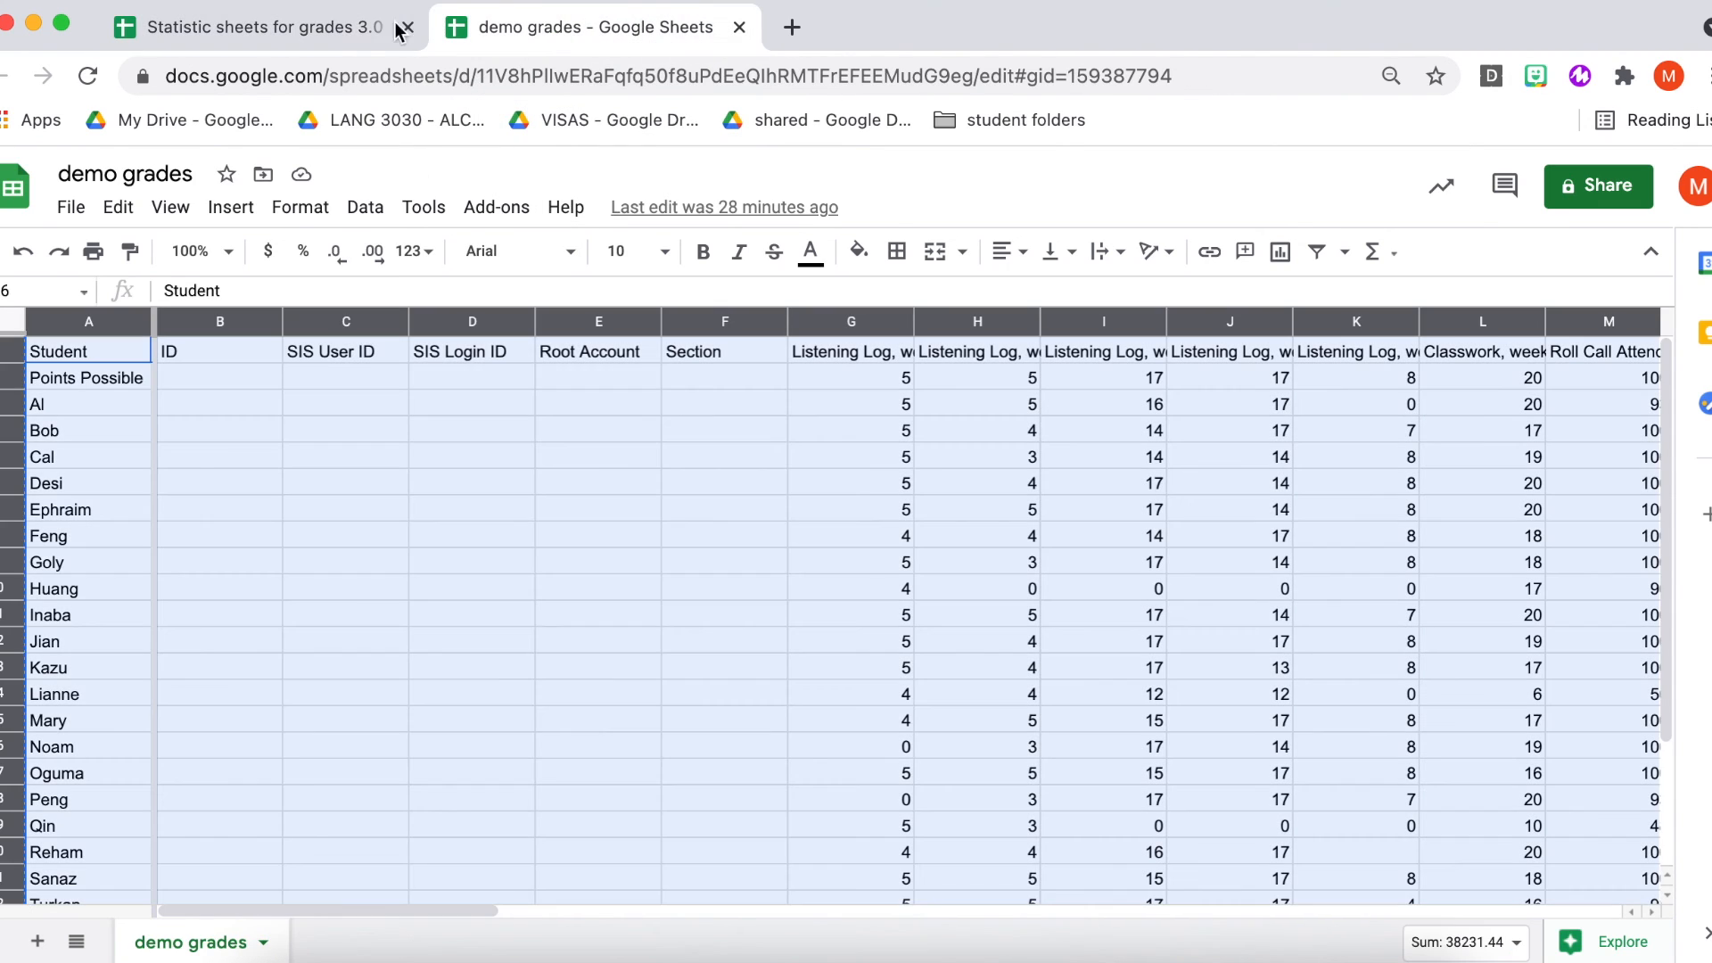
left_click(339, 31)
- Revisit the t-tests sheet and return to the Canvas output sheet
scroll(912, 945, "right", 2)
scroll(911, 954, "right", 2)
left_click(1026, 941)
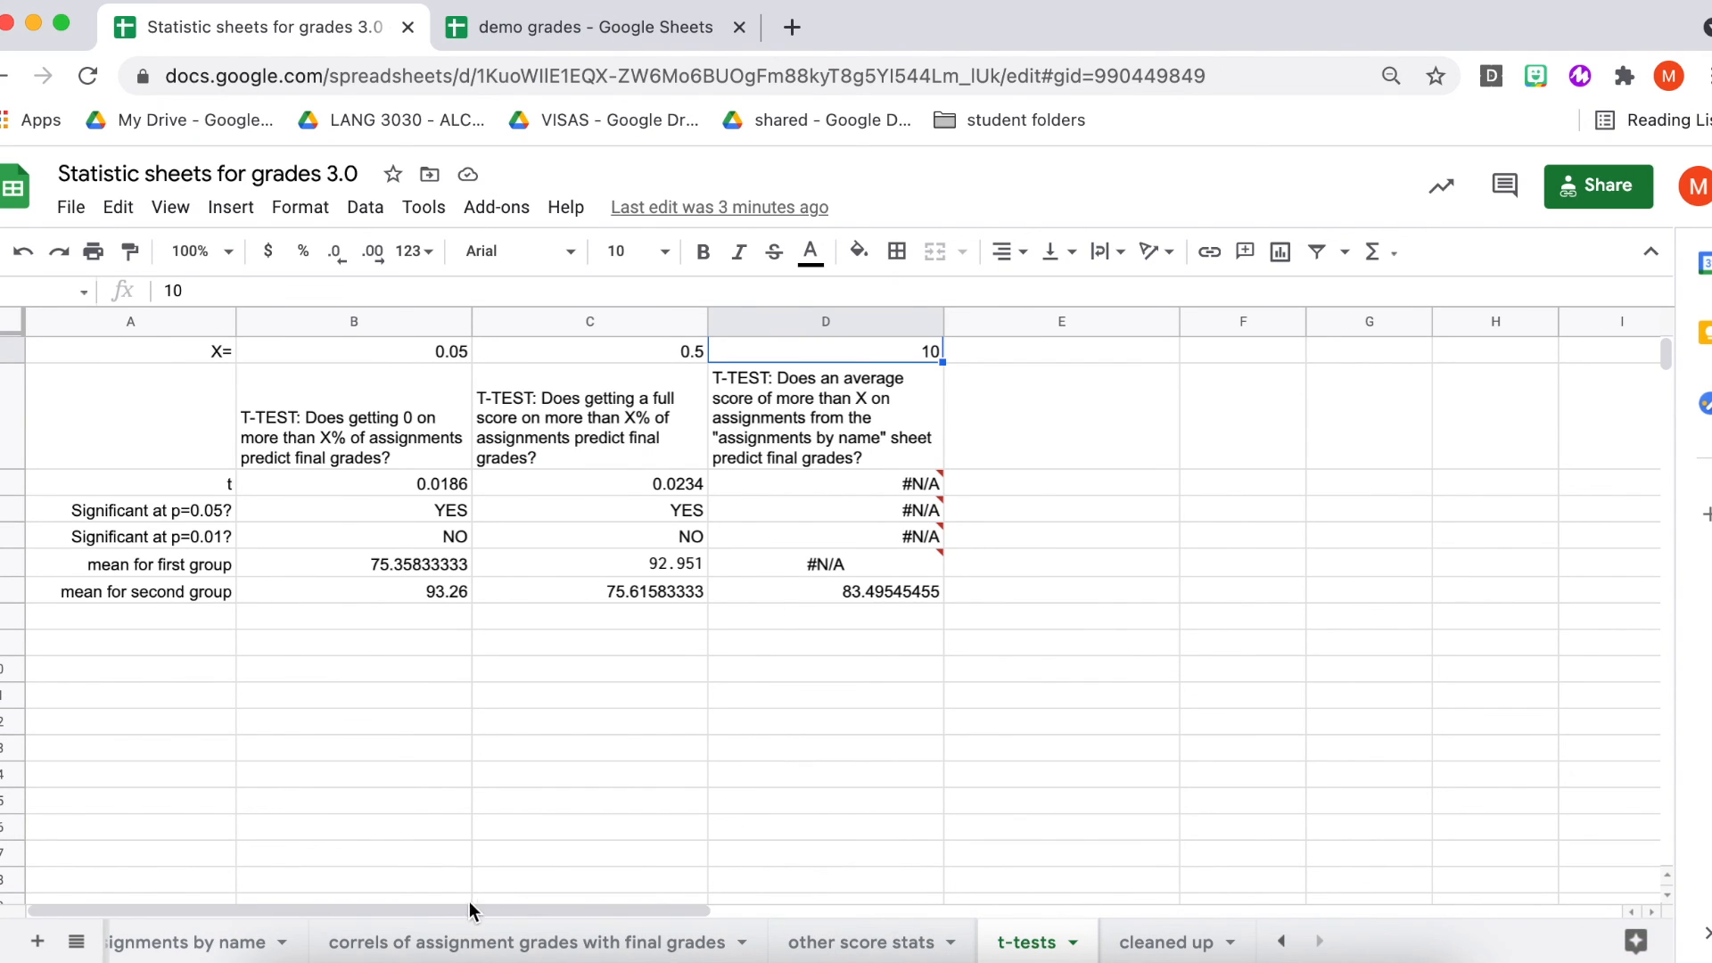
scroll(390, 950, "left", 2)
left_click(263, 943)
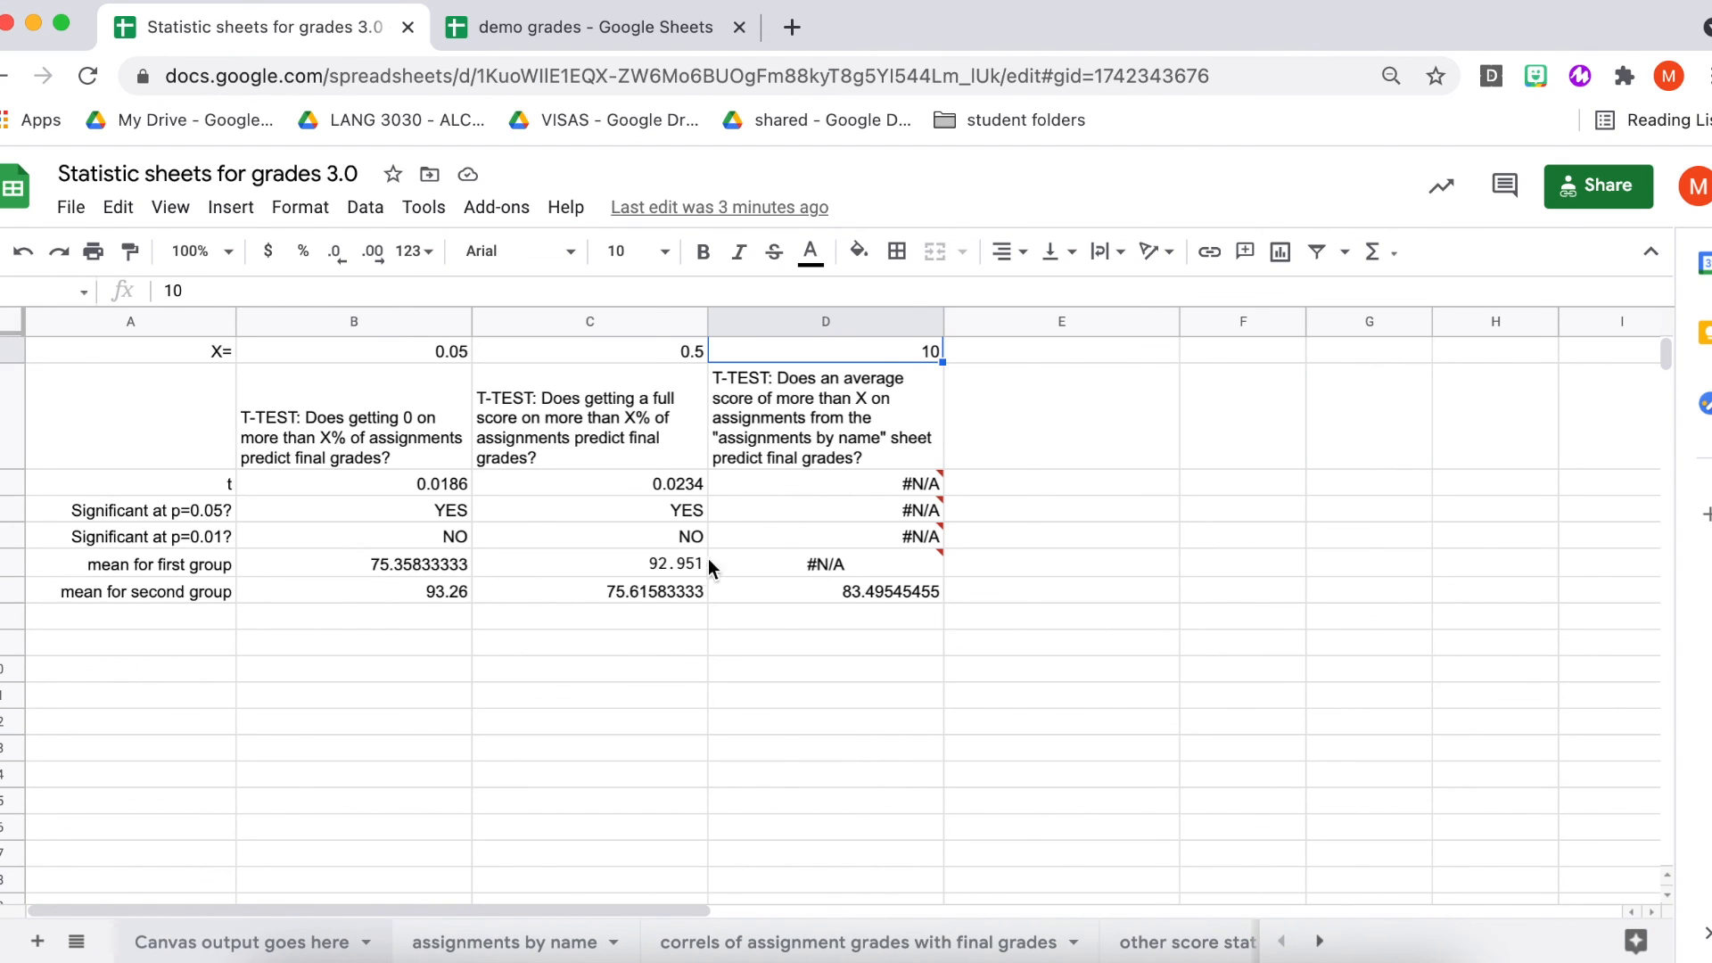
left_click(692, 701)
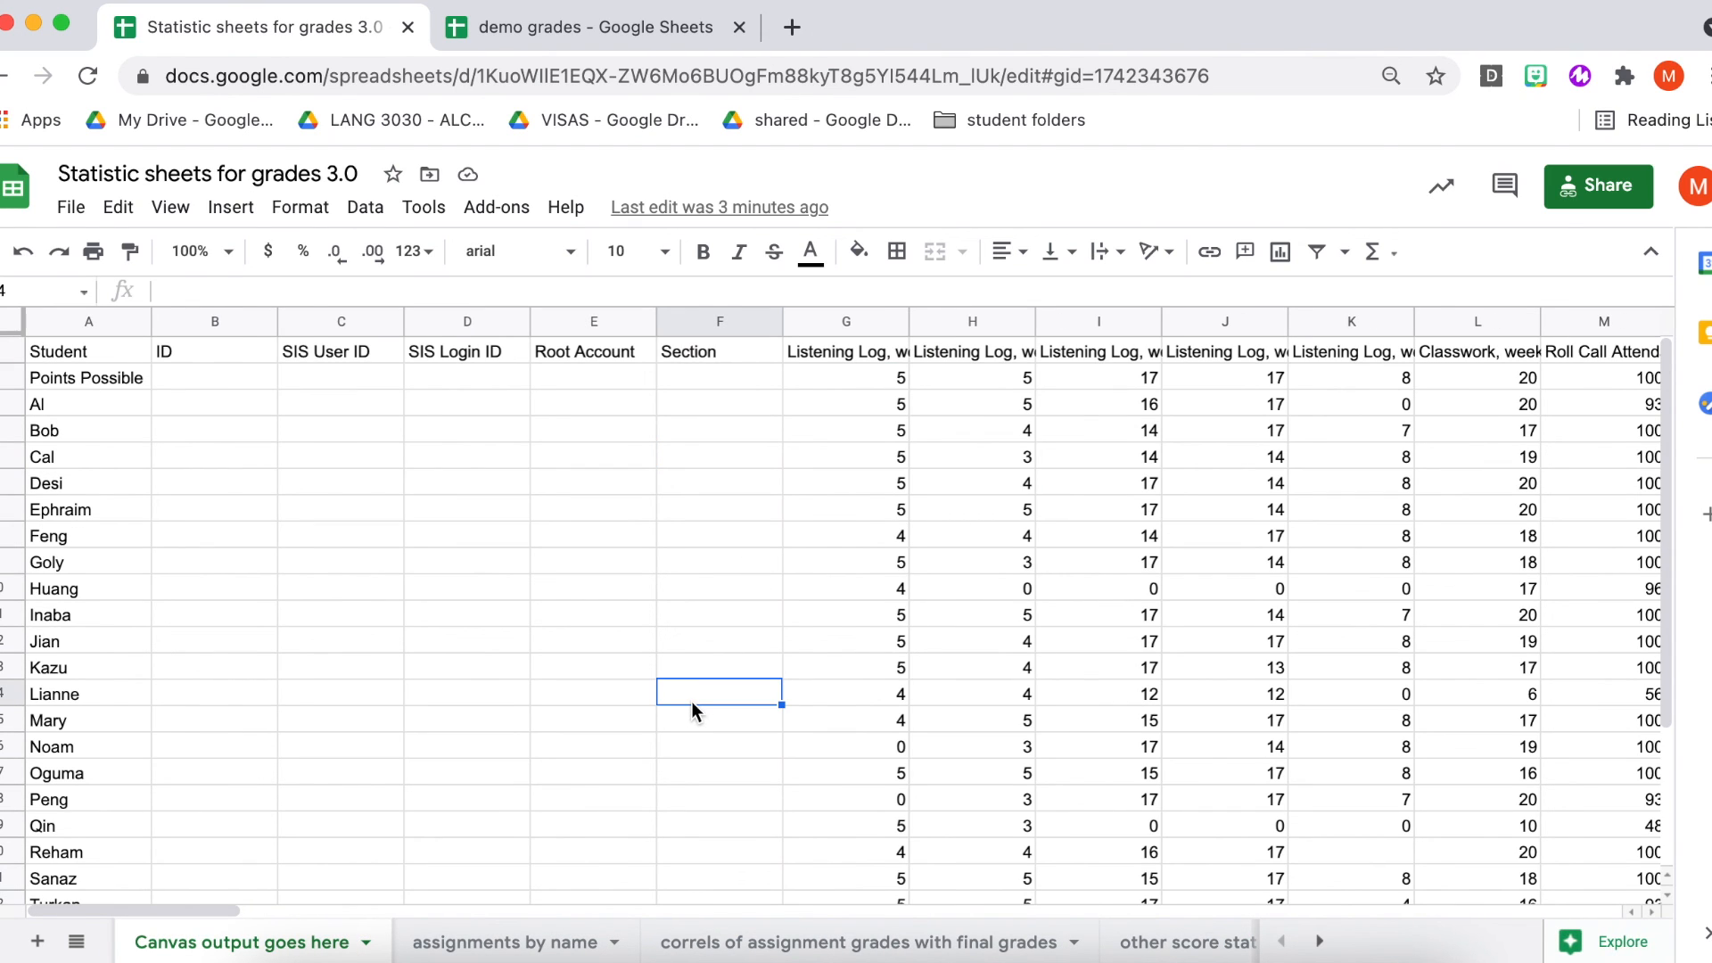